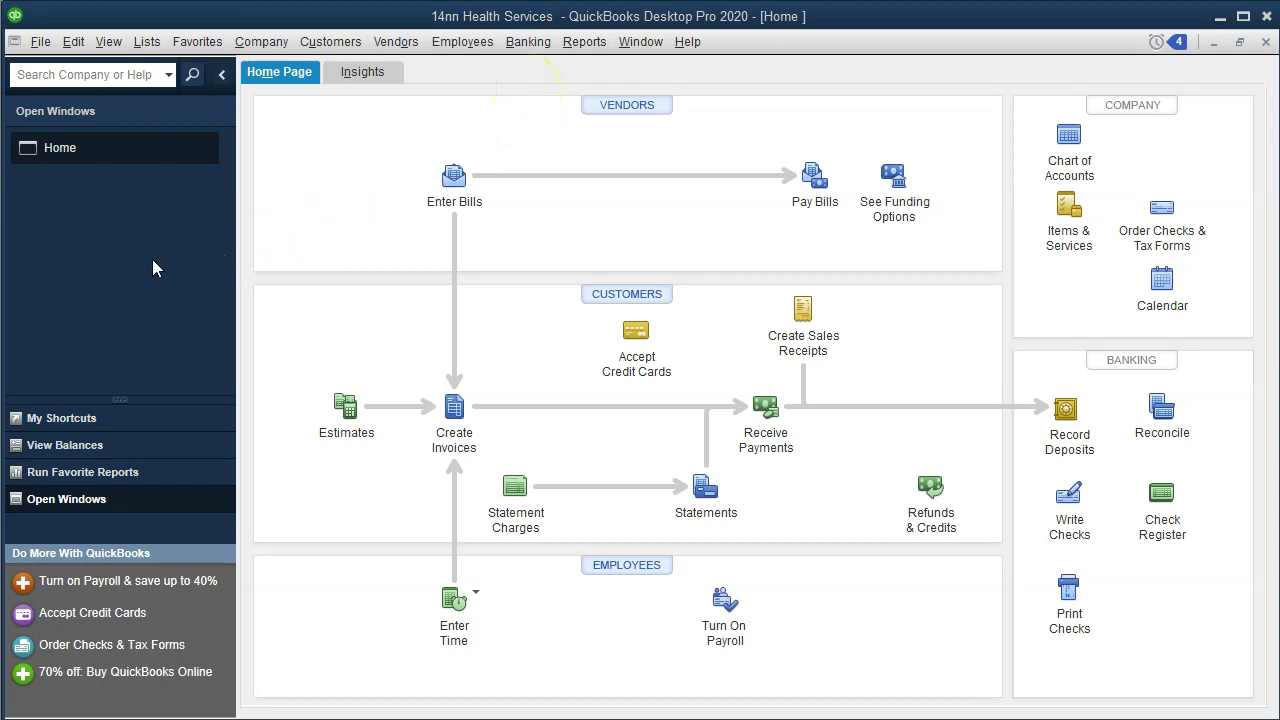
pyautogui.click(106, 44)
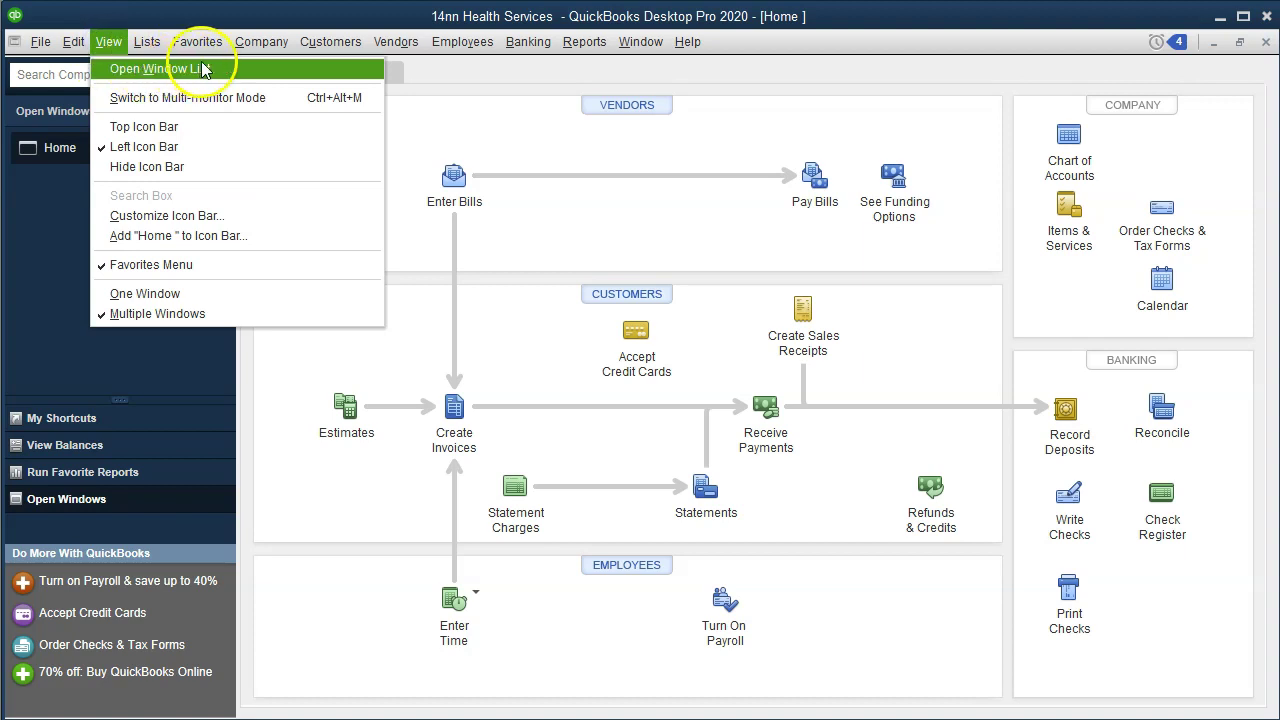
pyautogui.click(43, 217)
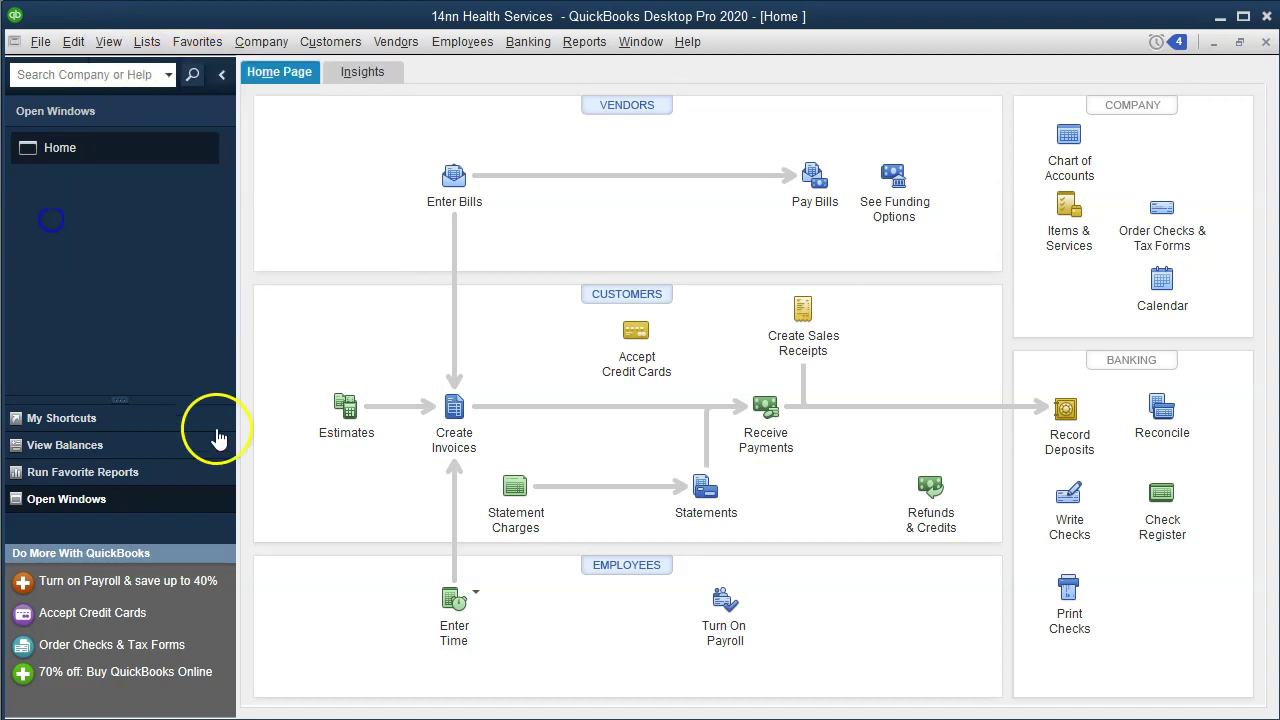
# Switch to the 14nn - Copy.xlsx workbook in Excel and review the trial balance accounts beside the Statement of Activities.
pyautogui.hotkey('alt', 'Tab')
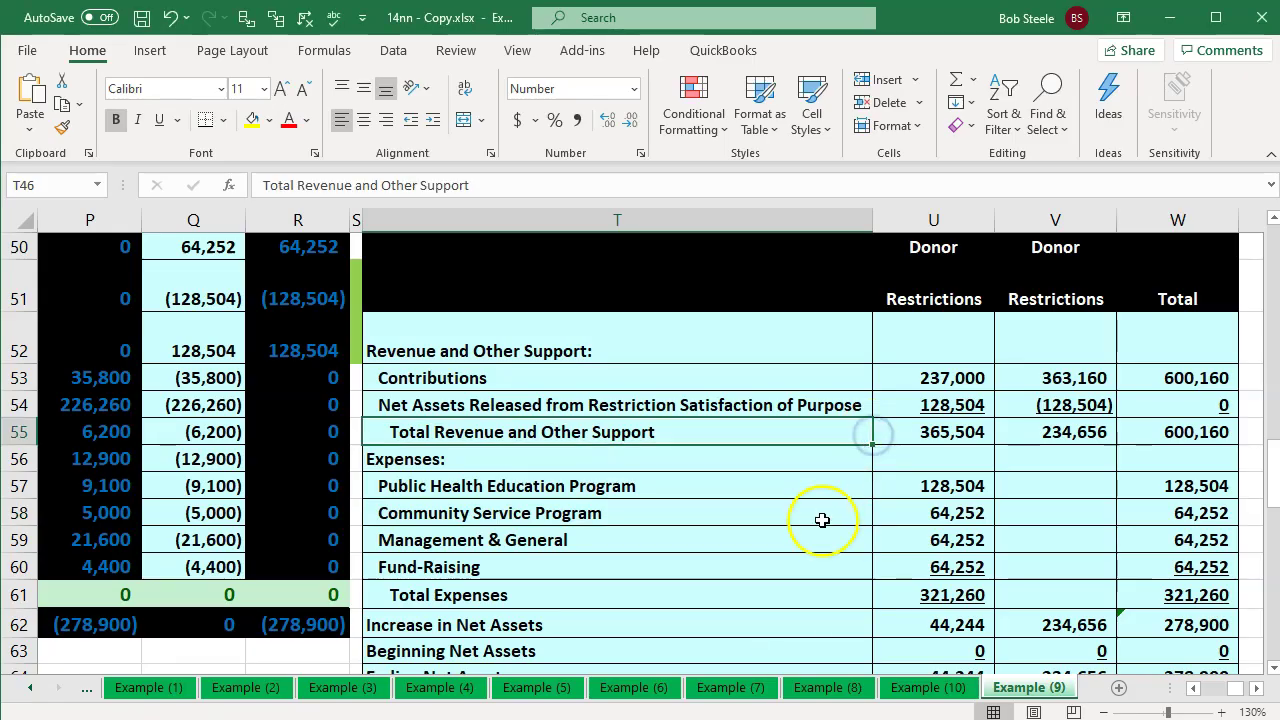
pyautogui.scroll(1, 823, 520)
pyautogui.click(510, 308)
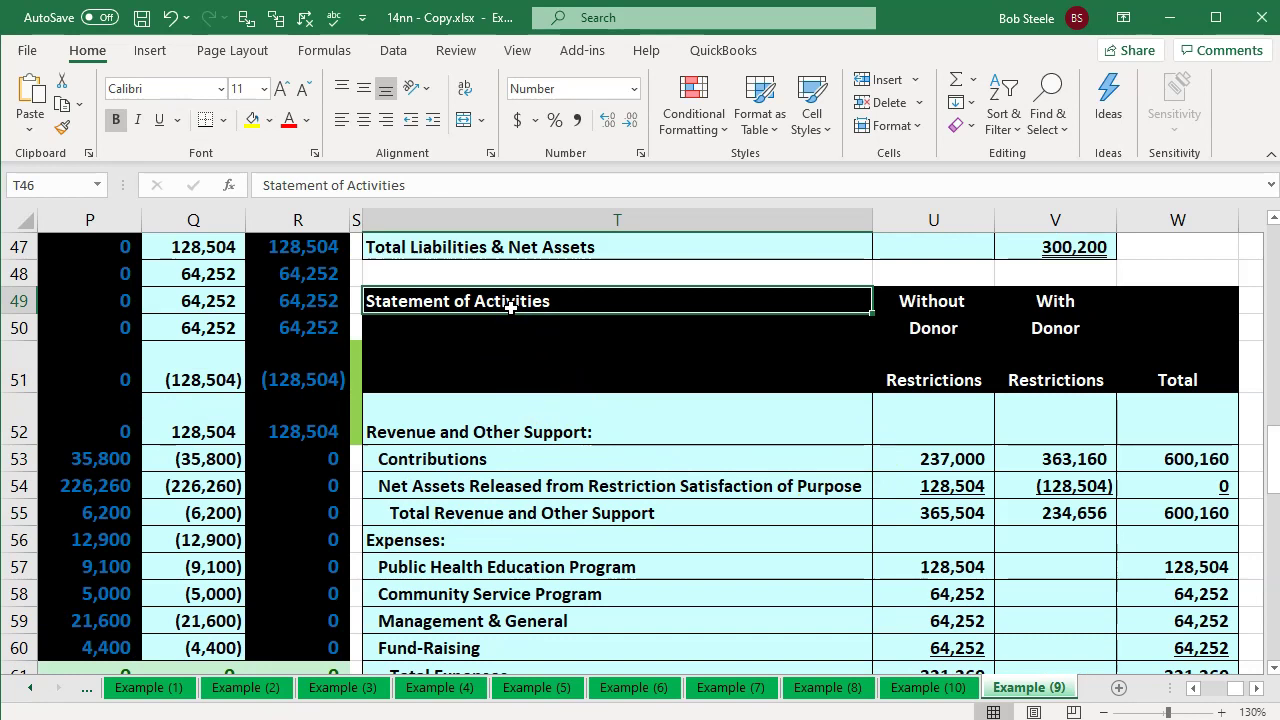
pyautogui.press('Left')
pyautogui.press('Left')
pyautogui.press('Left')
pyautogui.press('Left')
pyautogui.press('Left')
pyautogui.press('Left')
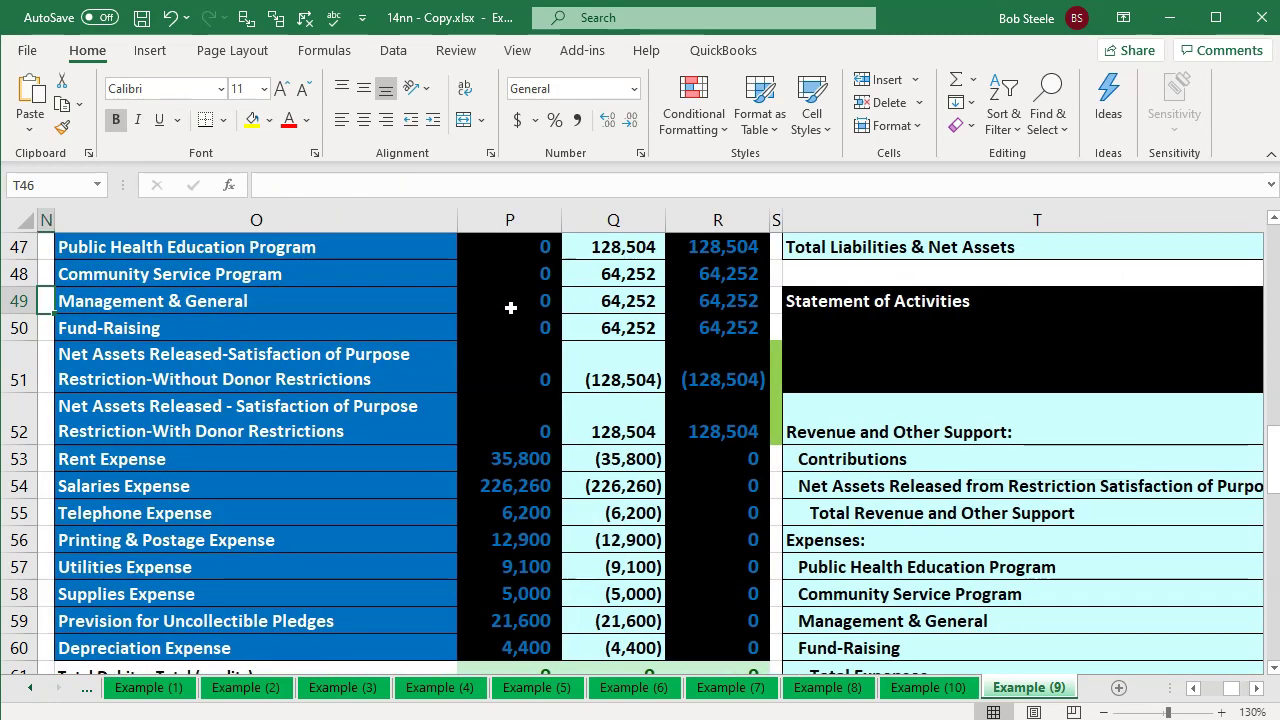
pyautogui.scroll(1, 510, 308)
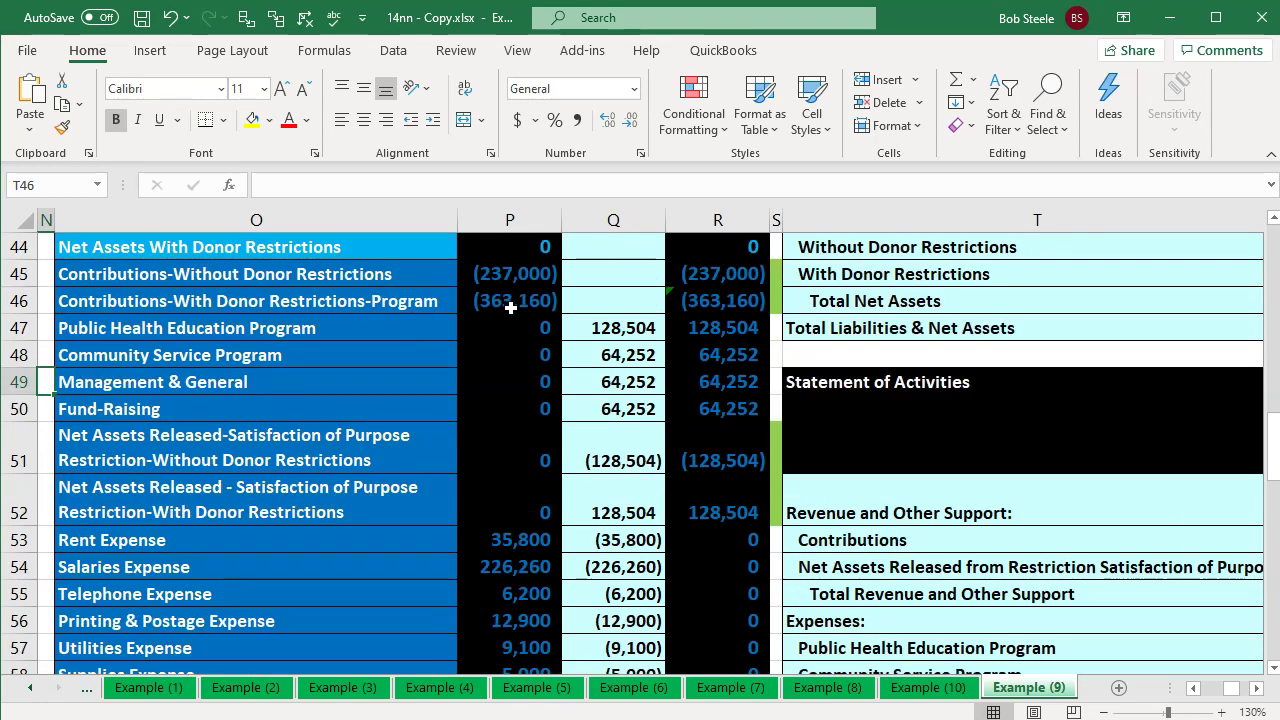
pyautogui.scroll(-1, 510, 308)
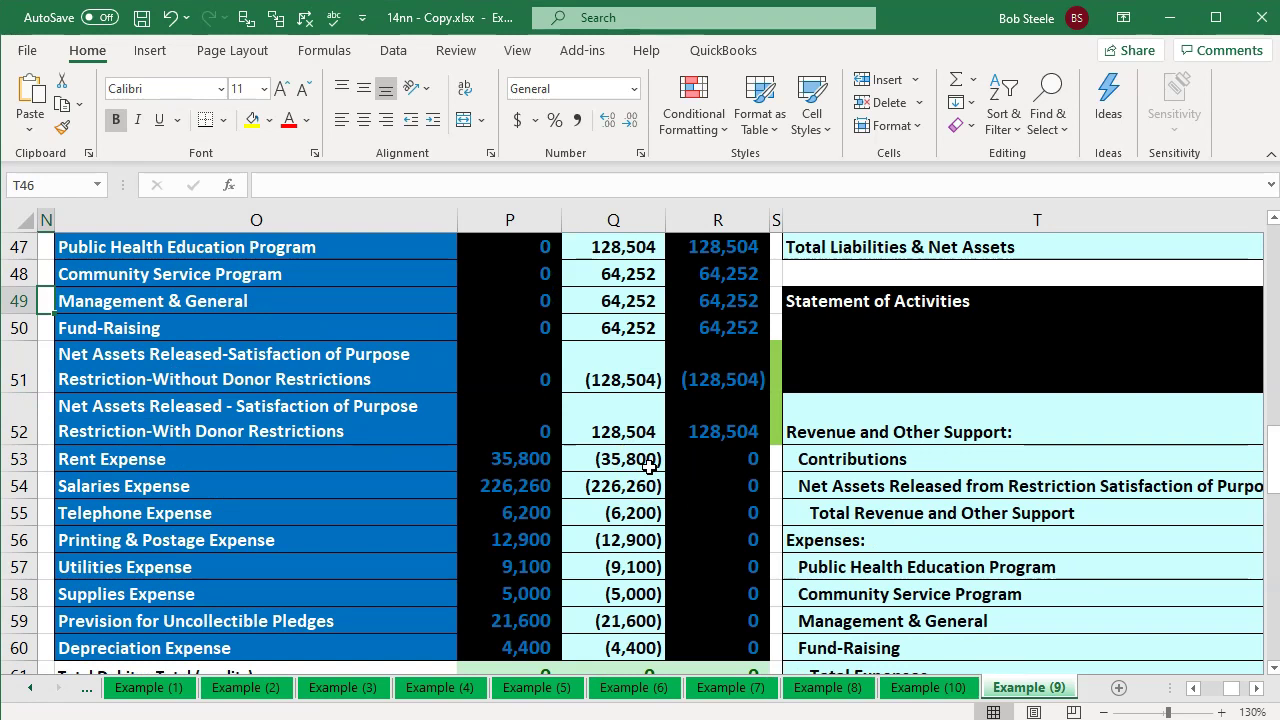
pyautogui.scroll(1, 649, 466)
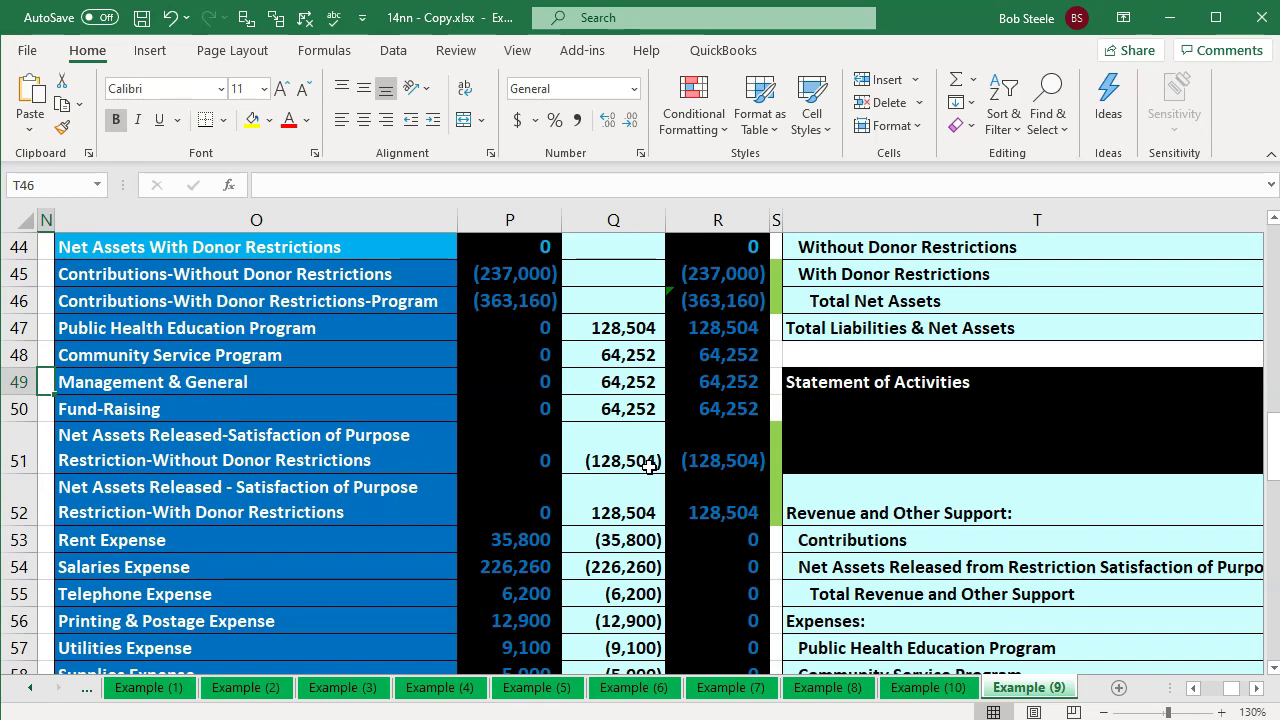
pyautogui.scroll(-1, 652, 460)
# Examine the expense lines of the Statement of Activities, from Public Health Education Program through Fund-Raising.
pyautogui.click(859, 517)
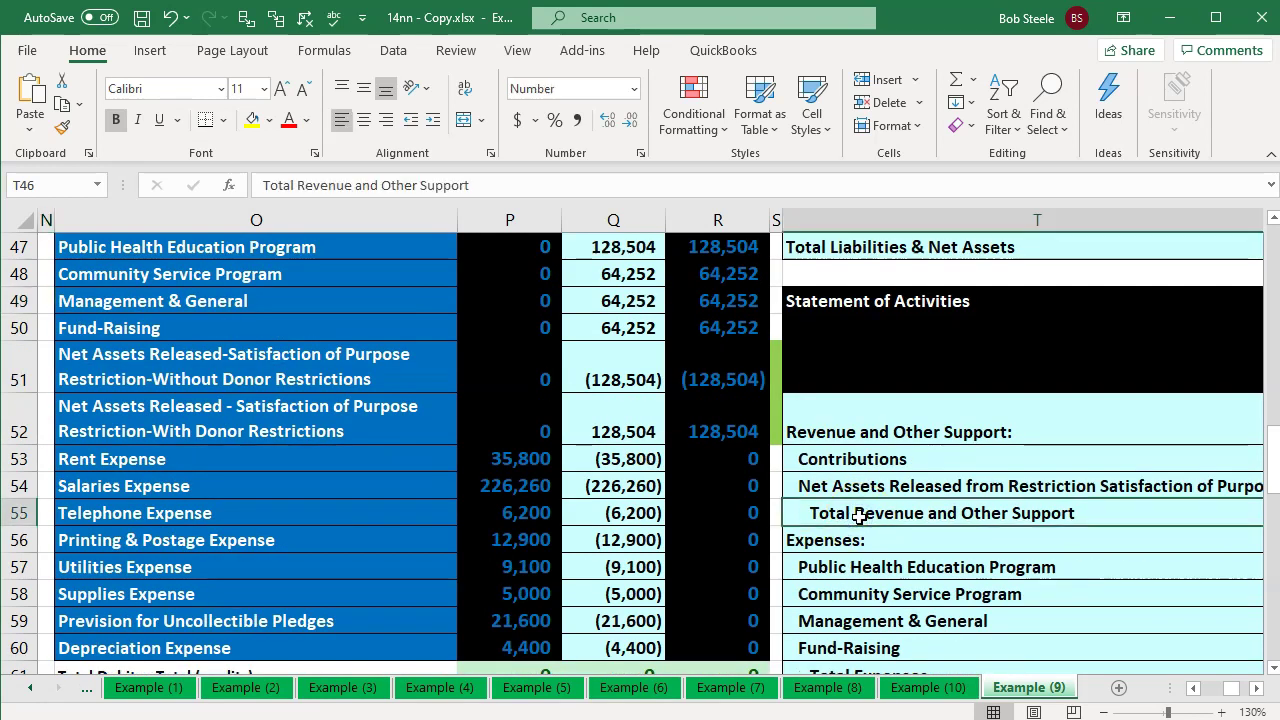
pyautogui.press('Right')
pyautogui.press('Right')
pyautogui.press('Right')
pyautogui.press('Right')
pyautogui.scroll(-1, 859, 517)
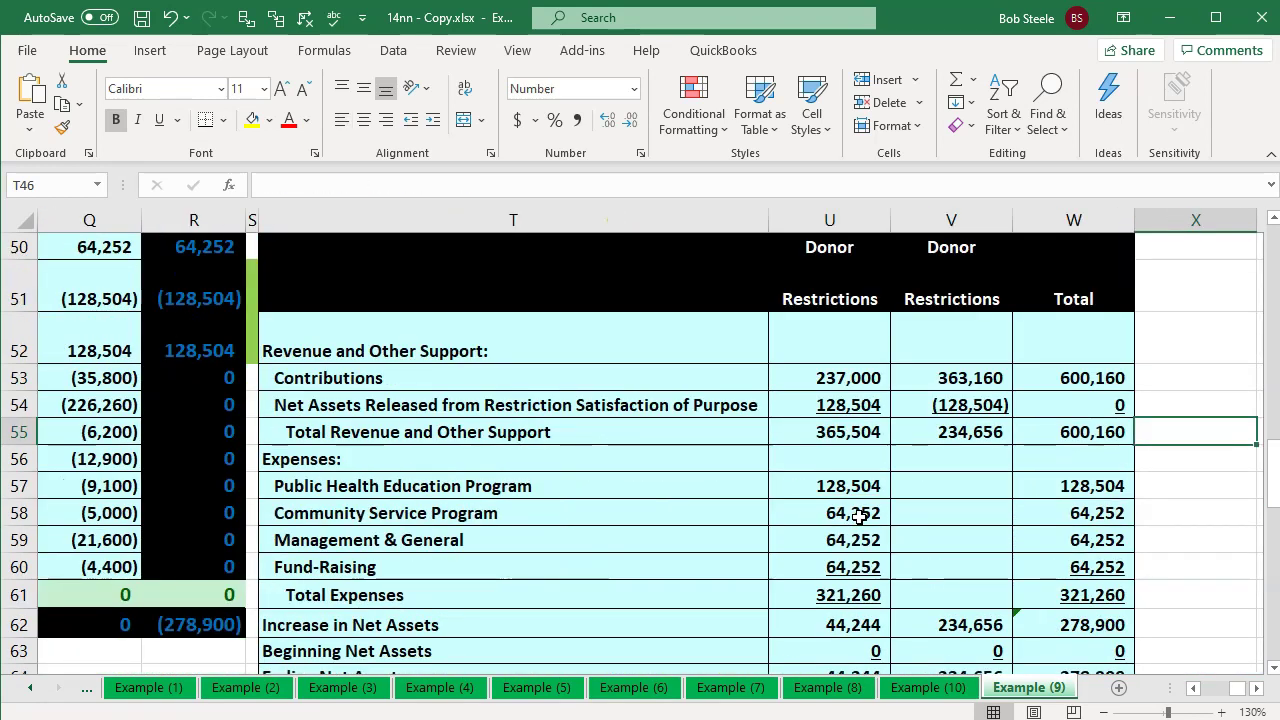
pyautogui.click(617, 478)
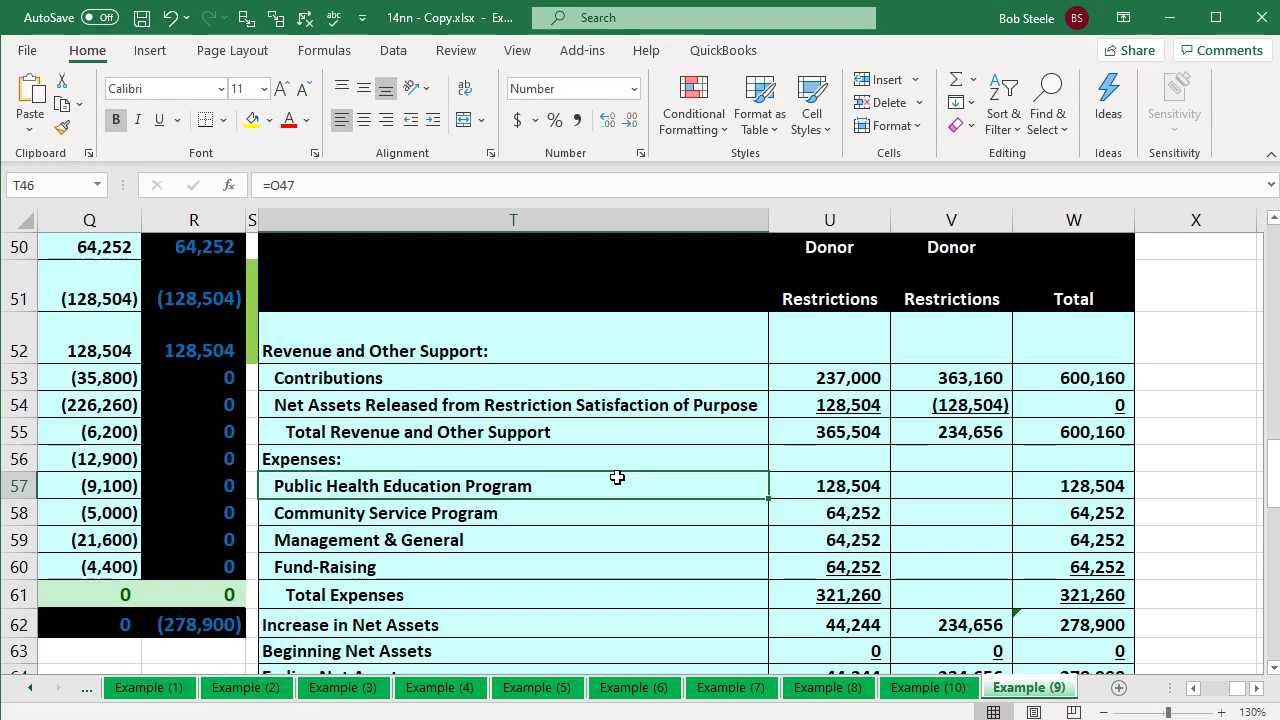
pyautogui.press('Down')
pyautogui.press('Down')
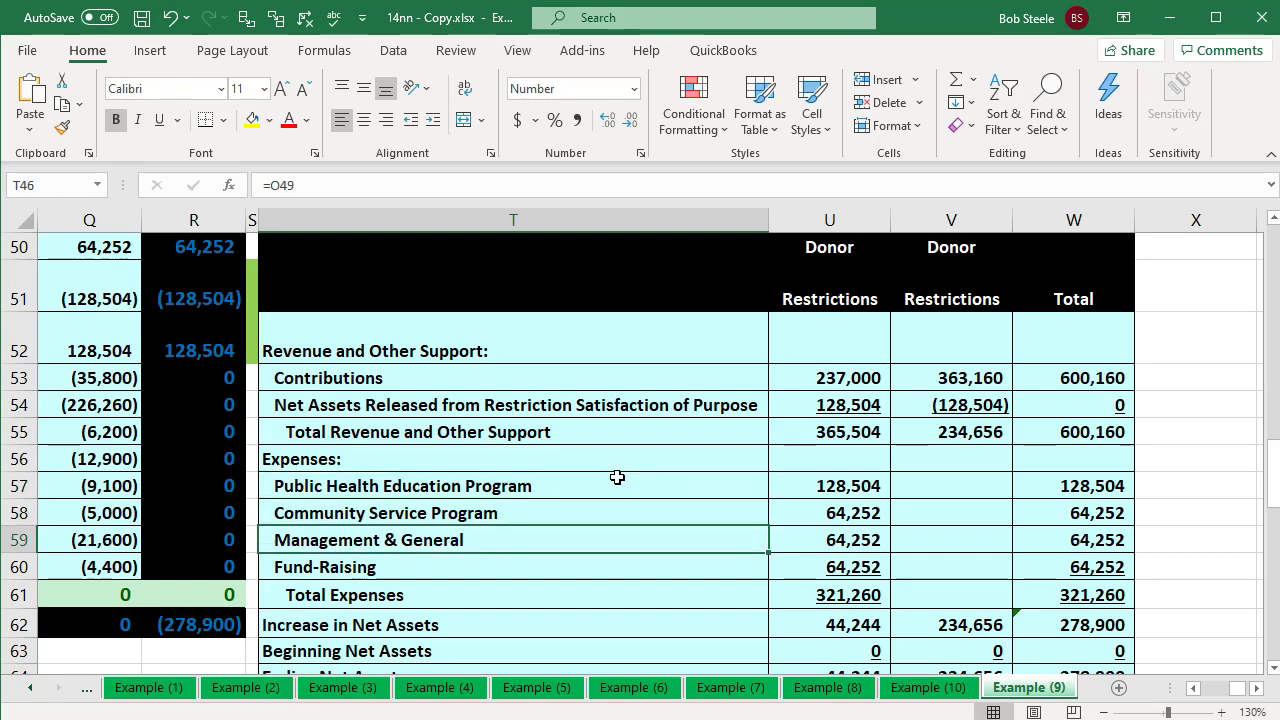
pyautogui.press('Down')
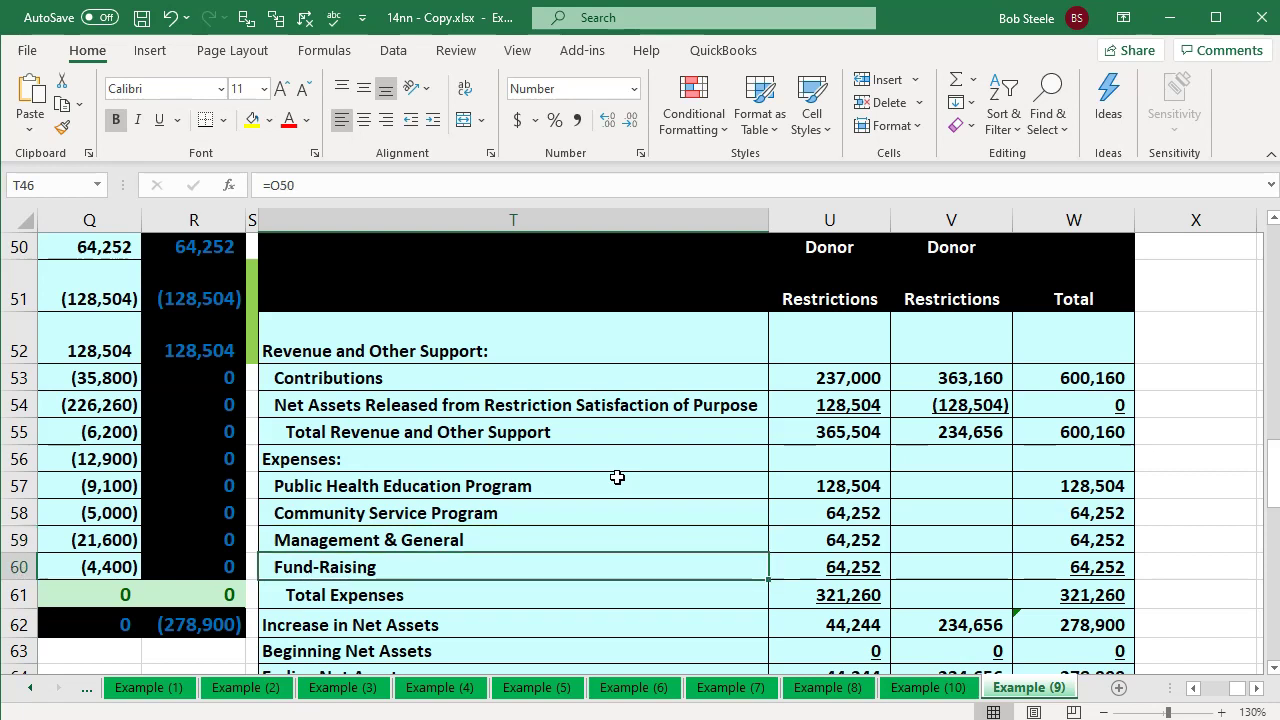
pyautogui.scroll(1, 617, 478)
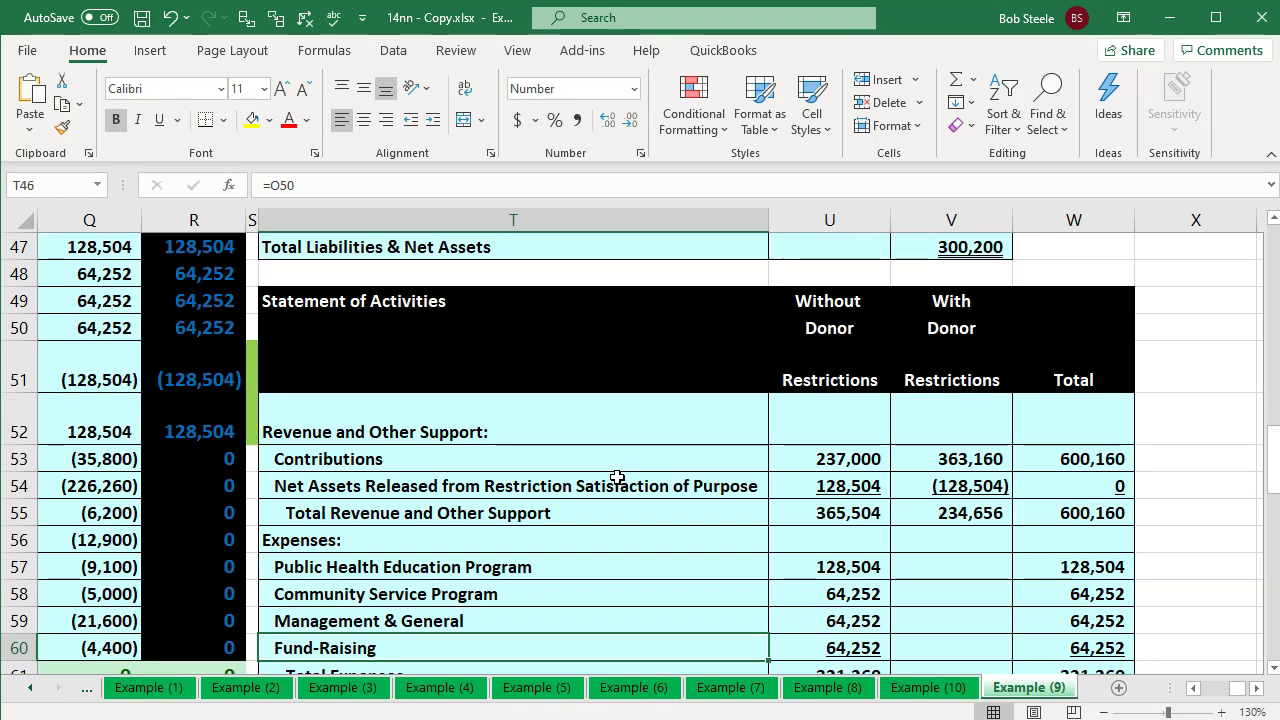
pyautogui.click(508, 560)
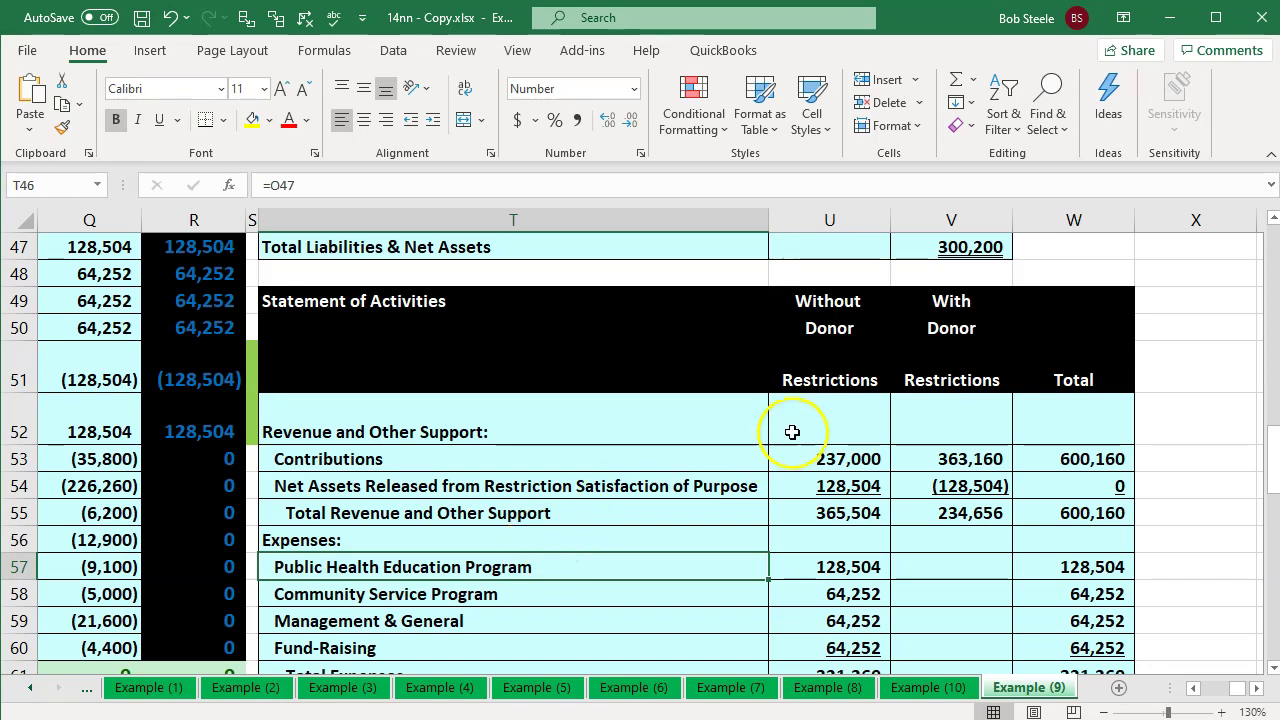
# Compare the two donor restriction column headings and read the Statement of Activities line items down to Beginning Net Assets.
pyautogui.click(830, 318)
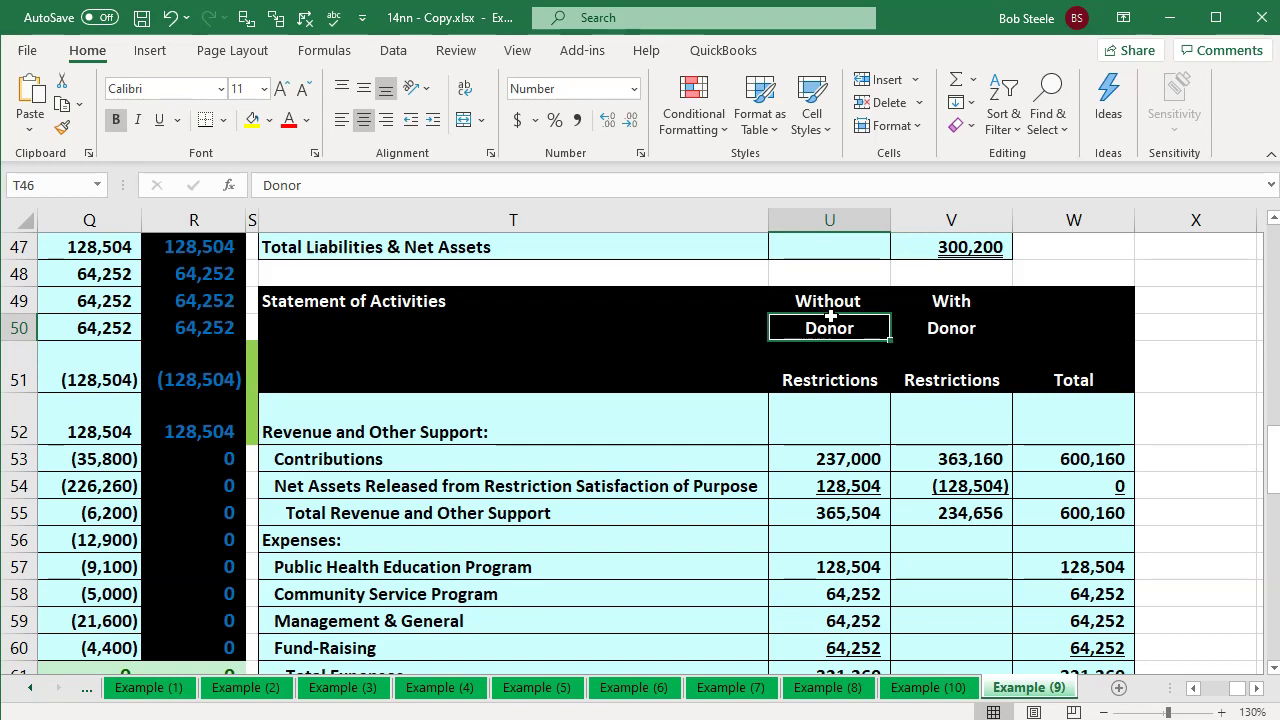
pyautogui.press('Right')
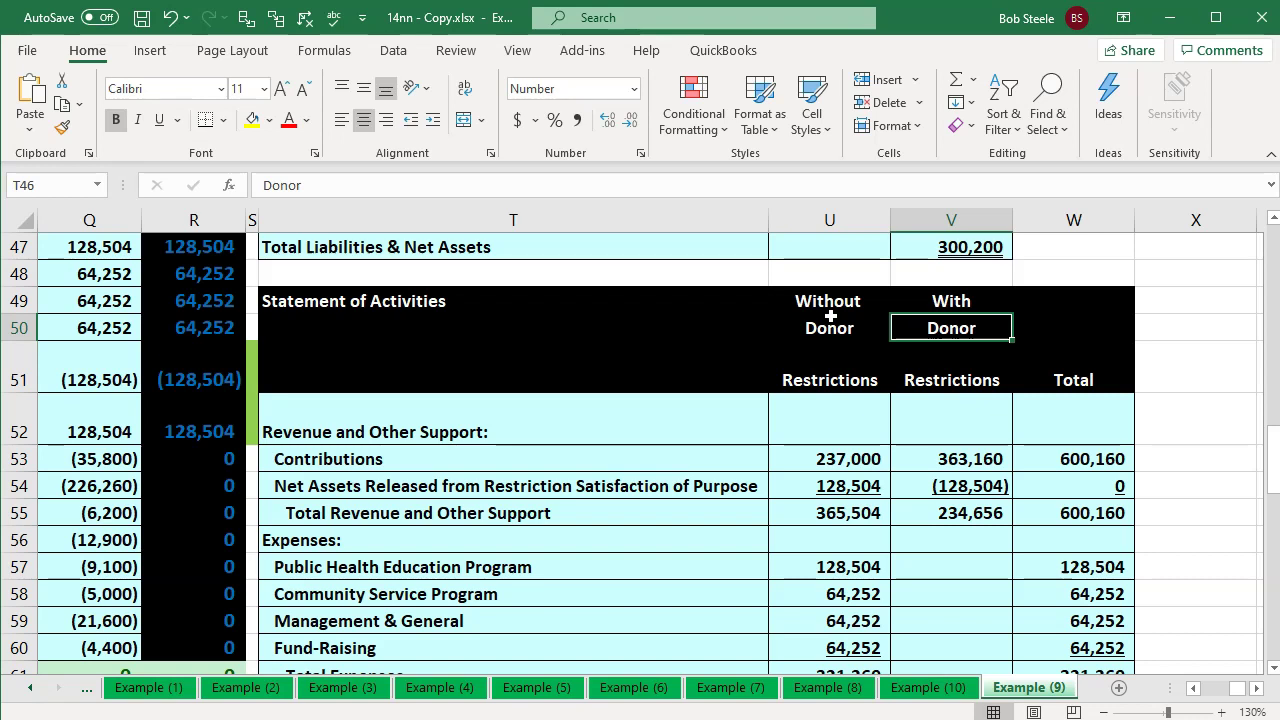
pyautogui.click(438, 310)
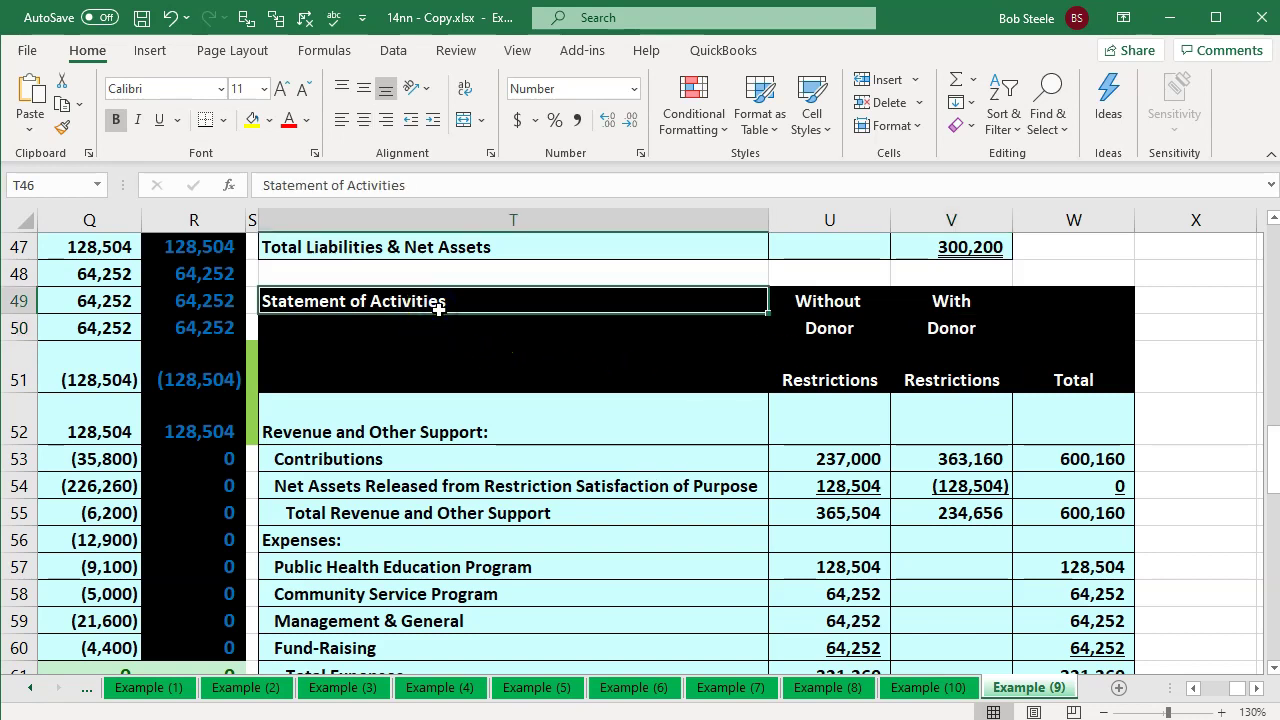
pyautogui.press('Down')
pyautogui.press('Down')
pyautogui.press('Down')
pyautogui.press('Down')
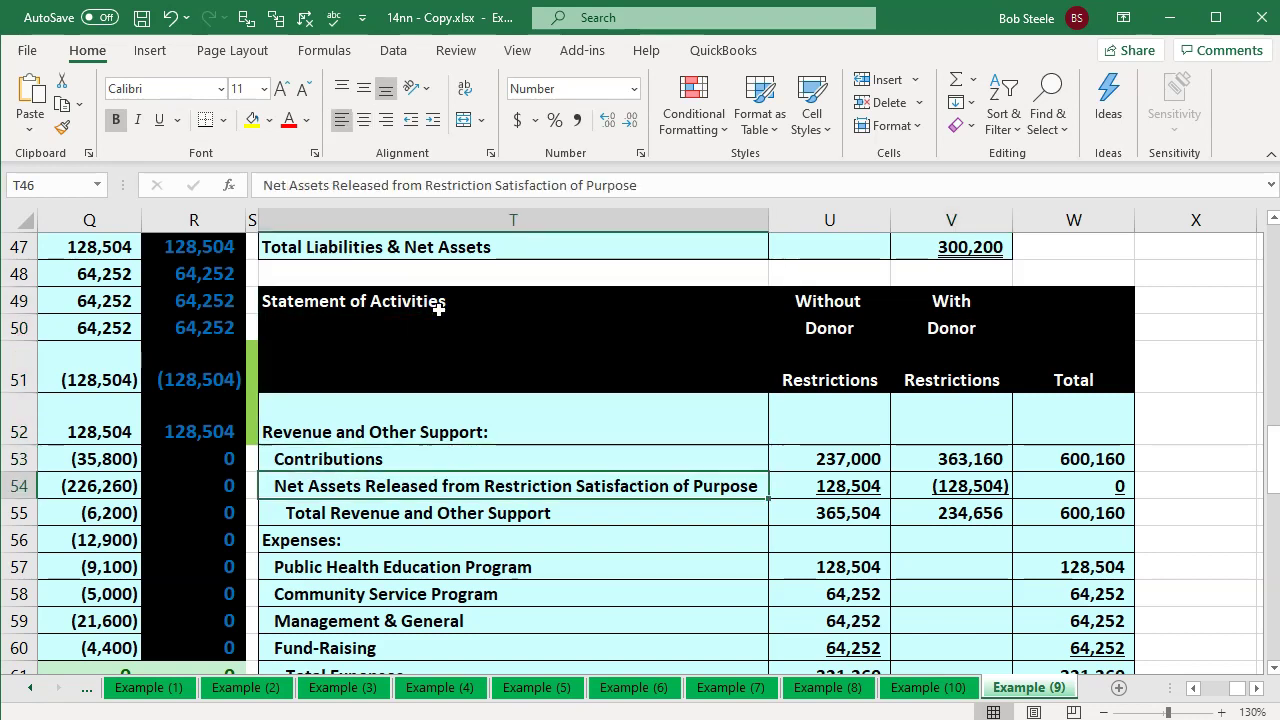
pyautogui.press('Down')
pyautogui.press('Down')
pyautogui.press('Down')
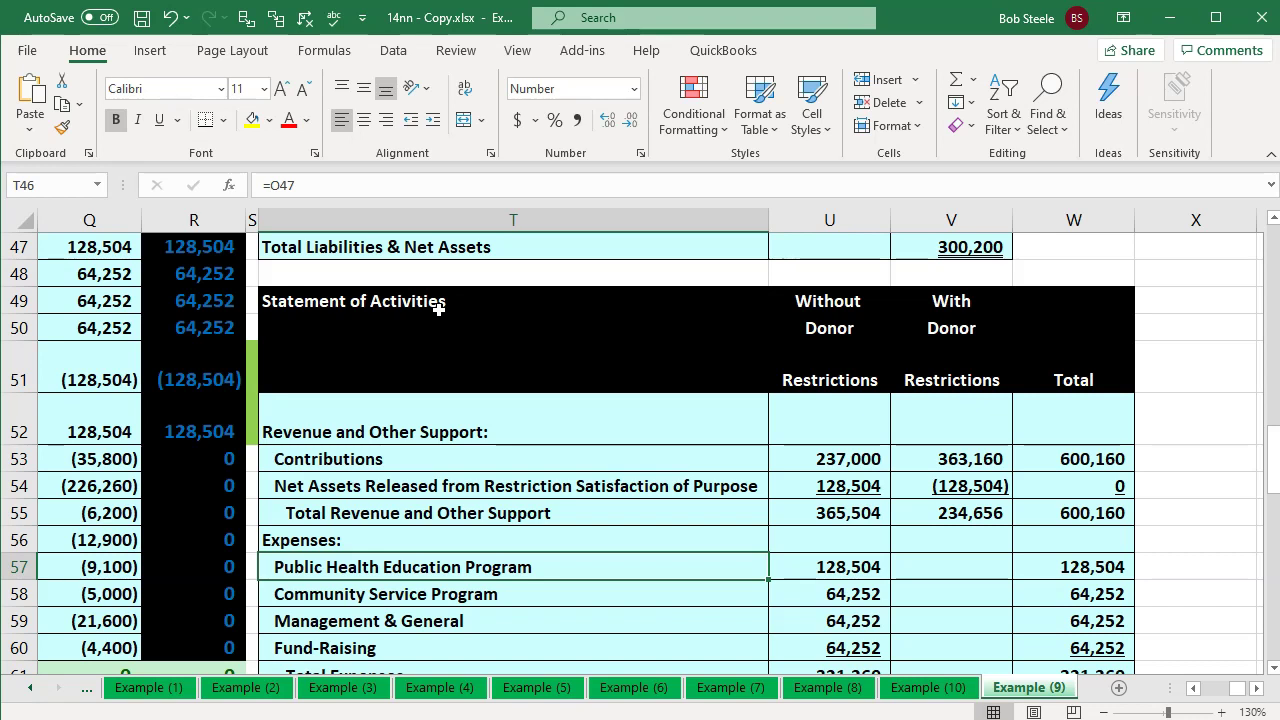
pyautogui.press('Down')
pyautogui.press('Down')
pyautogui.press('Down')
pyautogui.press('Down')
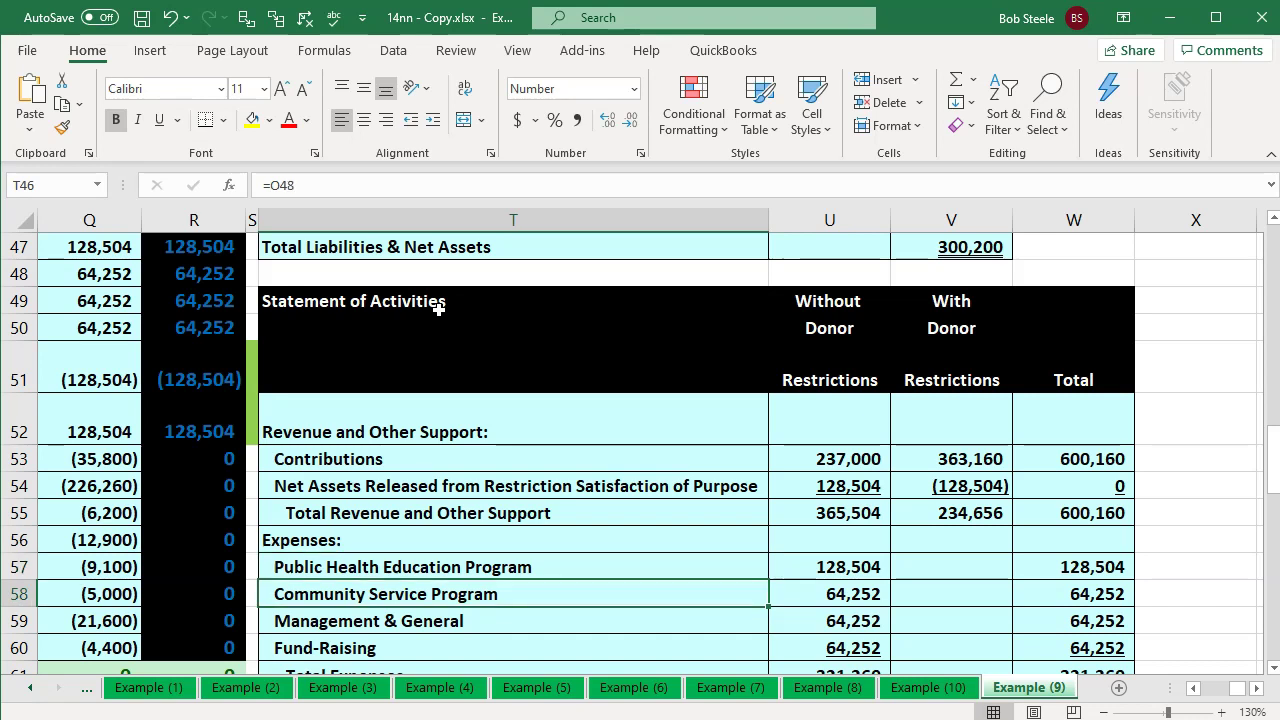
pyautogui.press('Down')
pyautogui.press('Down')
pyautogui.press('Down')
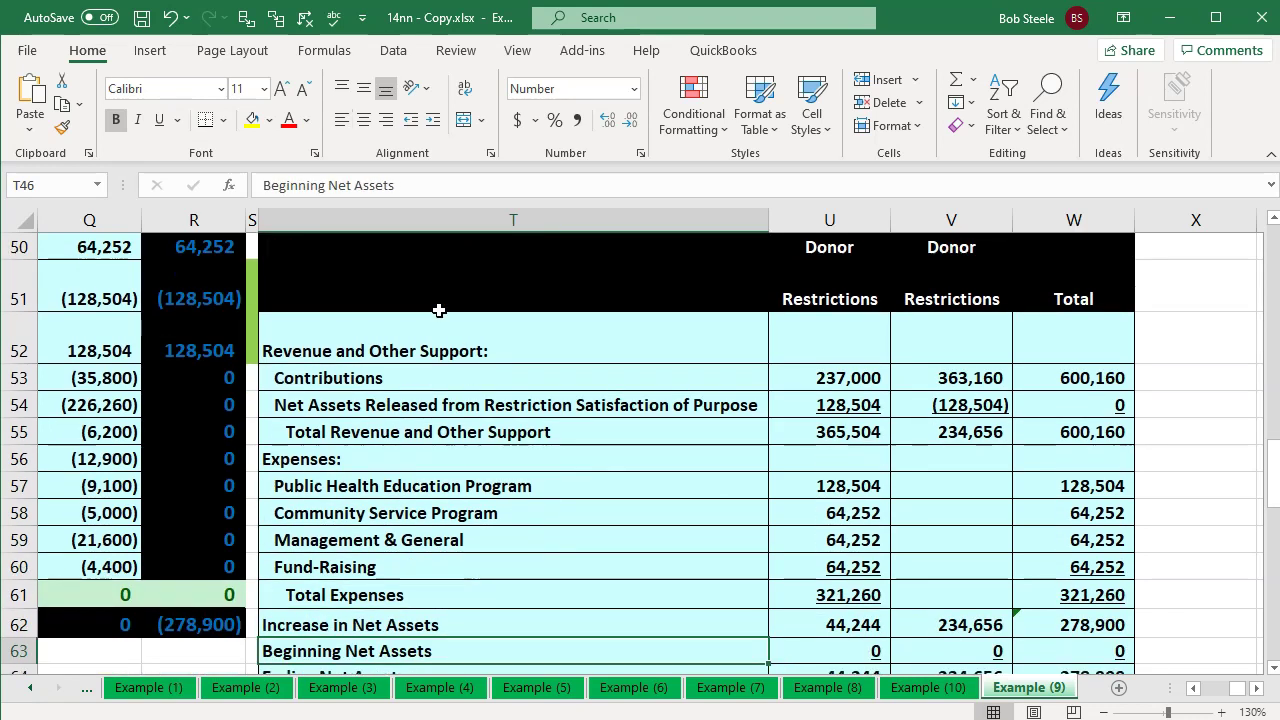
# Inspect the Without Donor Restrictions column from Increase in Net Assets back up to the contributions and released net assets.
pyautogui.press('Right')
pyautogui.press('Up')
pyautogui.press('Up')
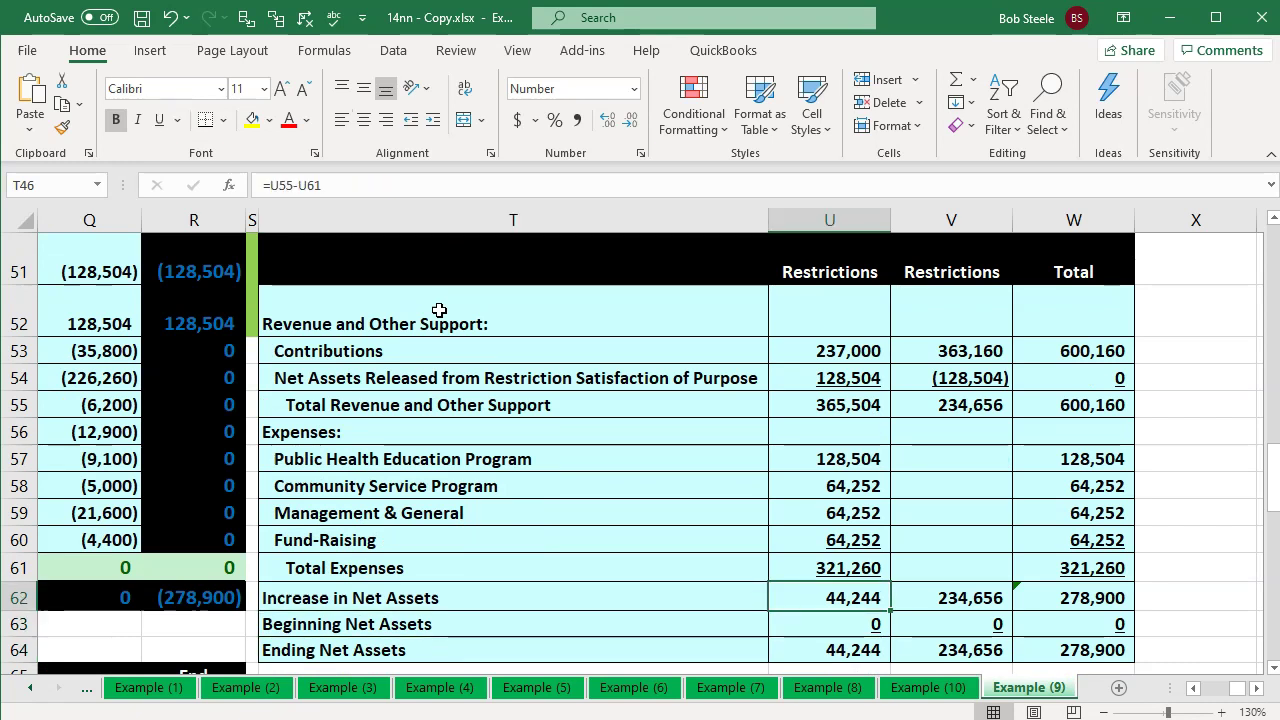
pyautogui.press('Up')
pyautogui.press('Up')
pyautogui.press('Up')
pyautogui.press('Up')
pyautogui.press('Up')
pyautogui.press('Up')
pyautogui.press('Up')
pyautogui.press('Up')
pyautogui.press('Up')
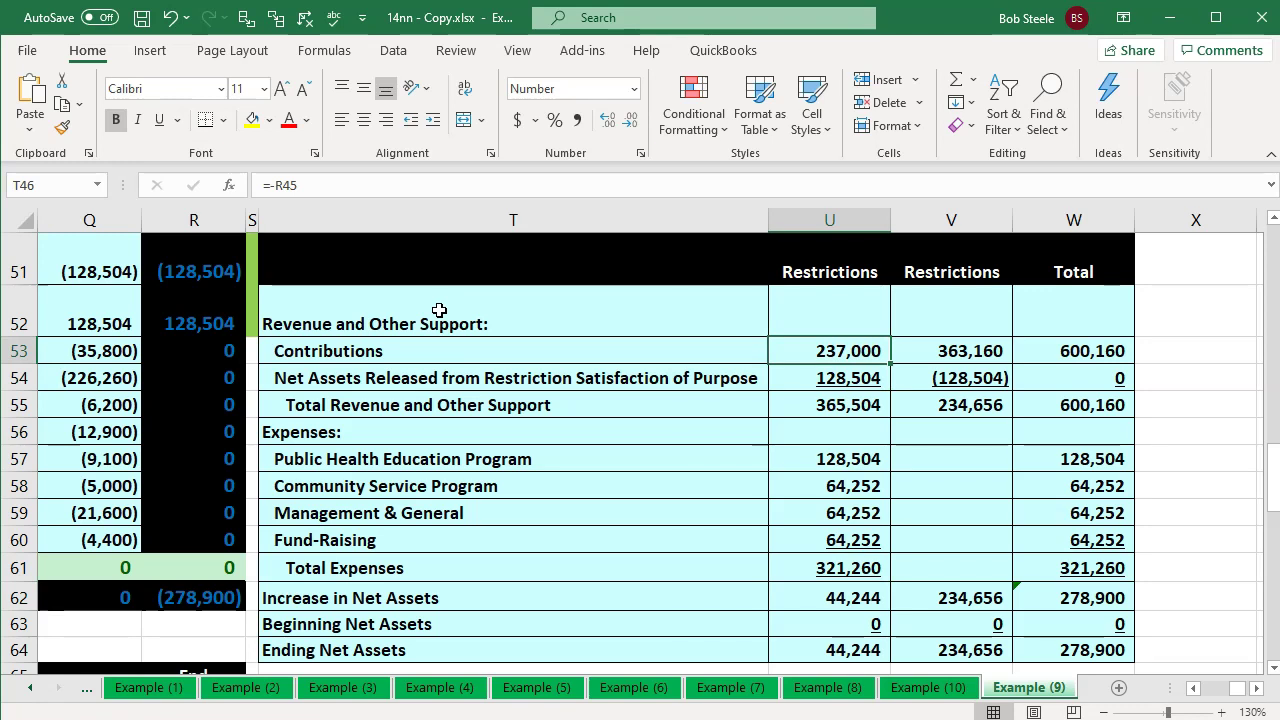
pyautogui.press('Down')
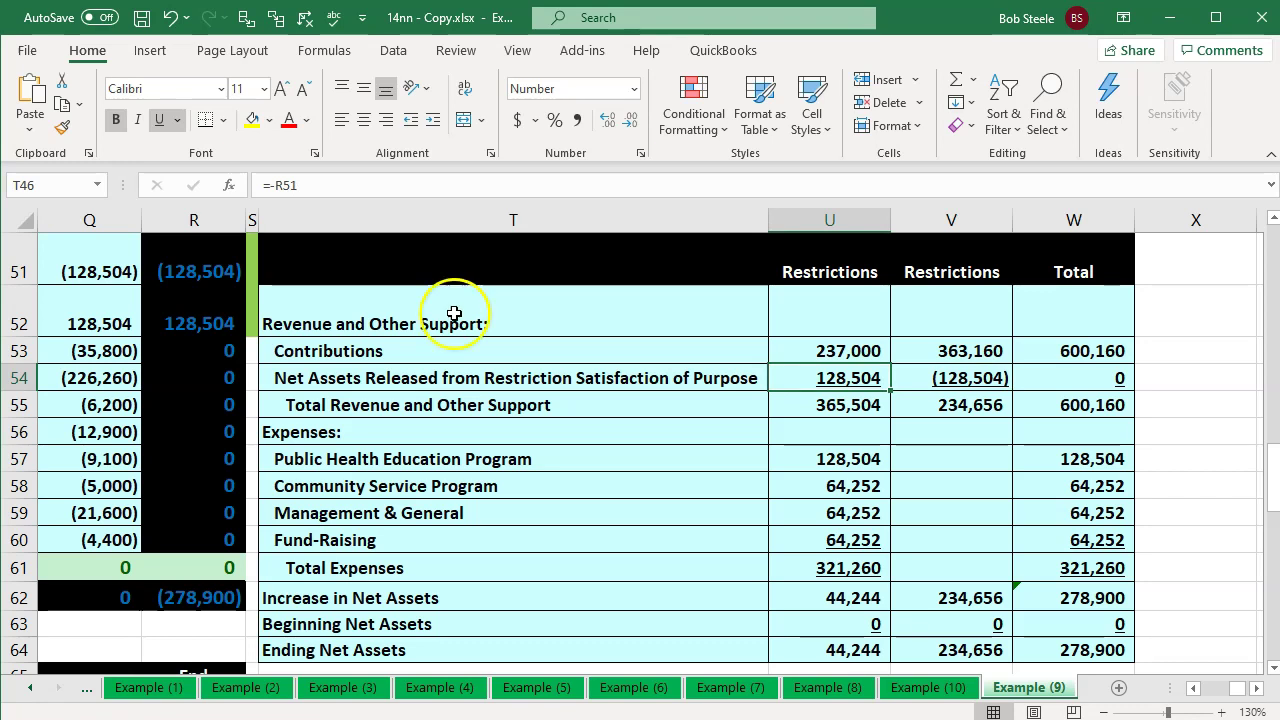
pyautogui.scroll(1, 439, 310)
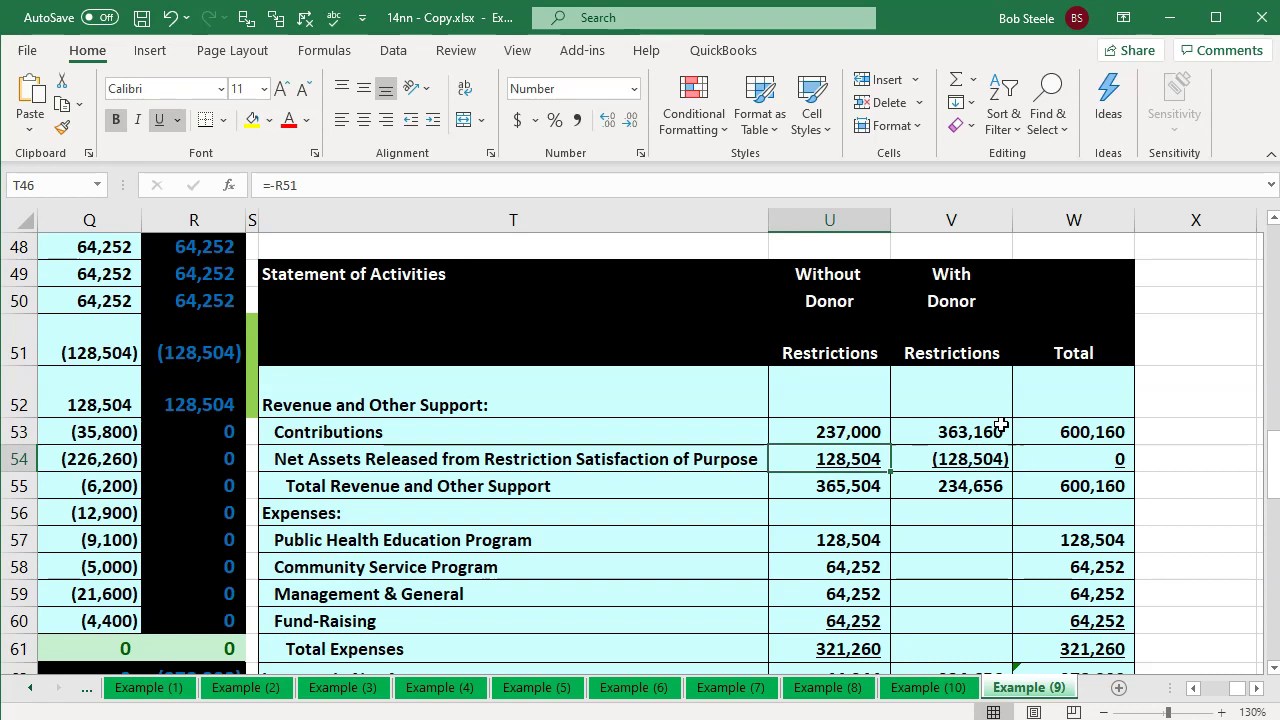
# Follow the Without Donor Restrictions column down past Ending Net Assets and inspect the Increase in Net Assets formula.
pyautogui.press('Down')
pyautogui.press('Down')
pyautogui.press('Down')
pyautogui.press('Down')
pyautogui.press('Down')
pyautogui.press('Down')
pyautogui.press('Down')
pyautogui.press('Down')
pyautogui.press('Down')
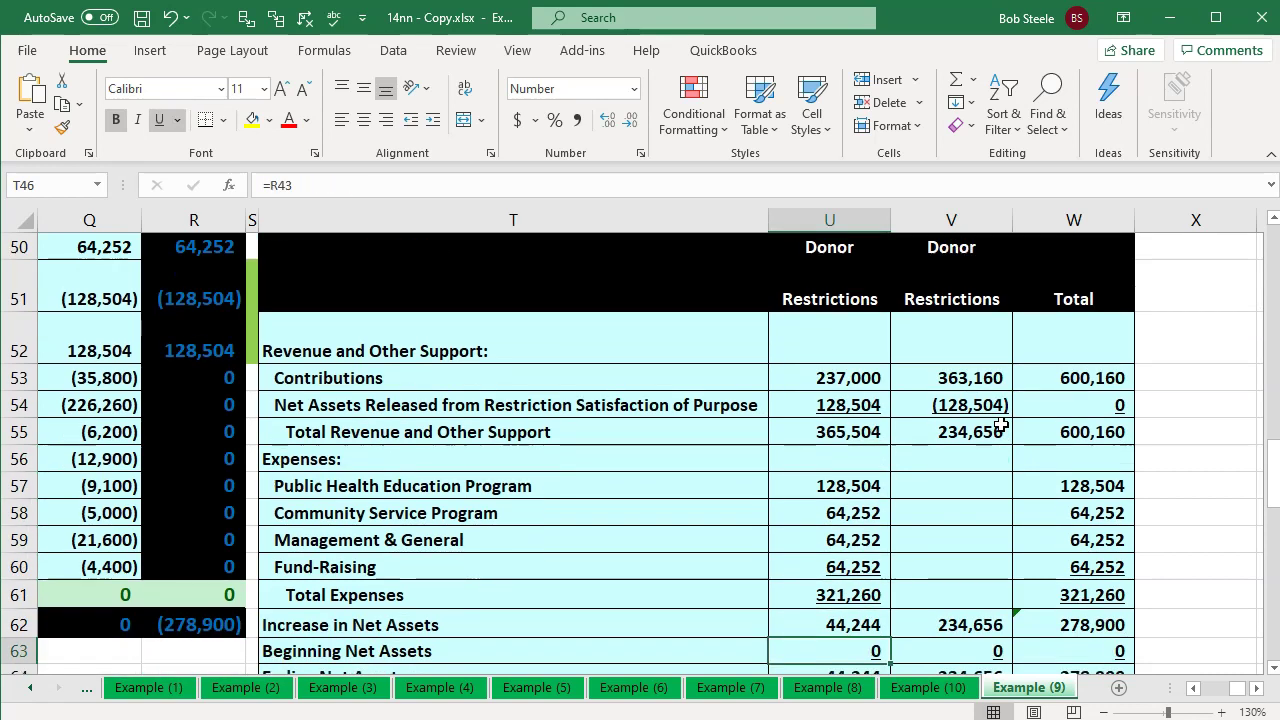
pyautogui.press('Down')
pyautogui.press('Down')
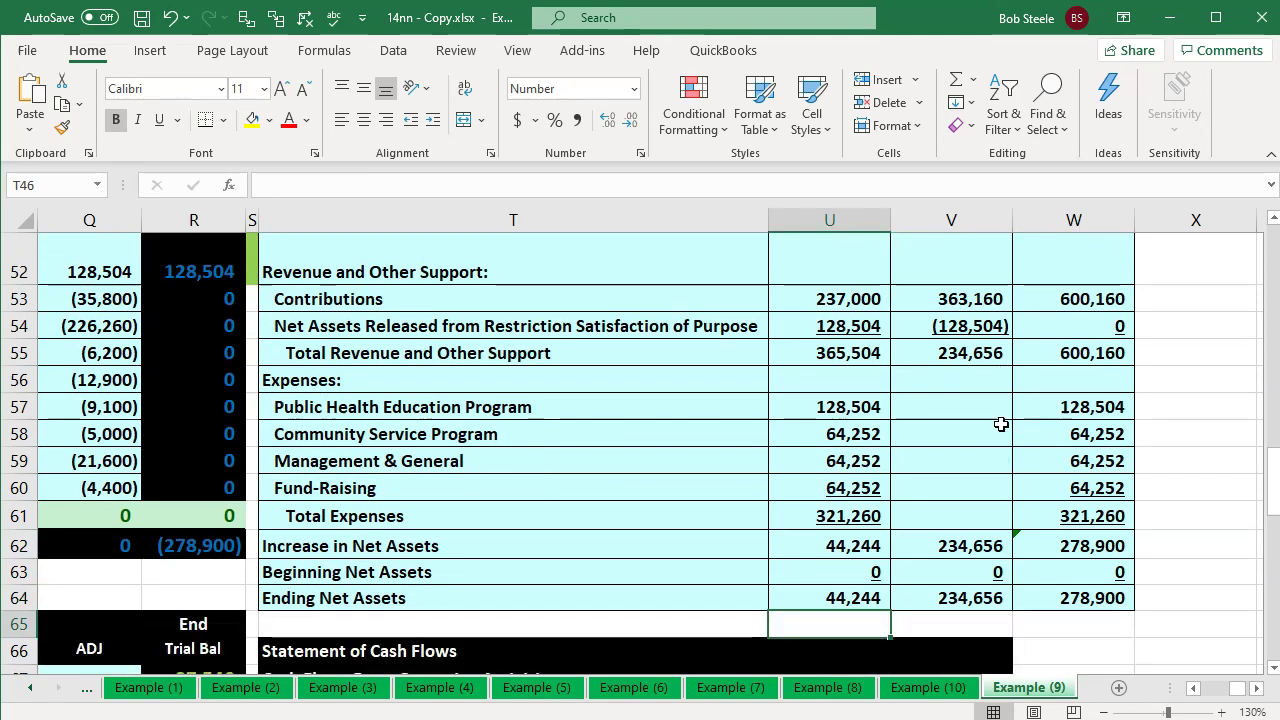
pyautogui.press('Up')
pyautogui.press('Up')
pyautogui.press('Up')
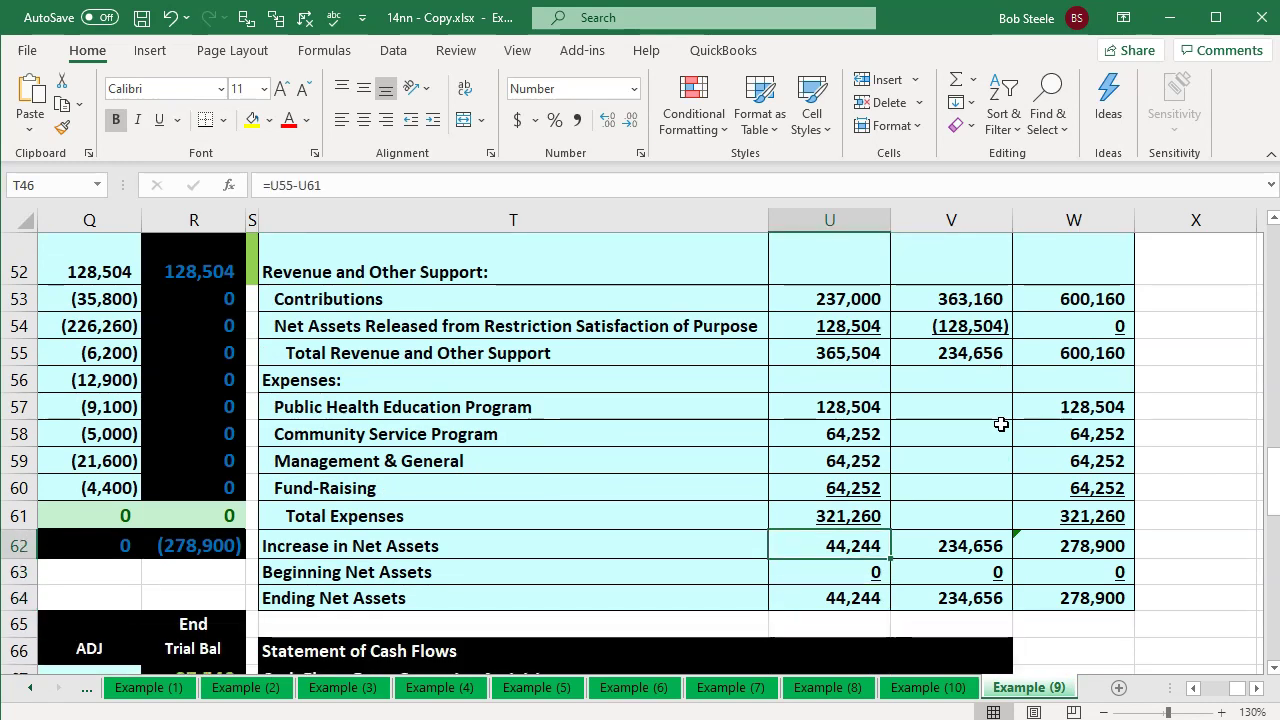
pyautogui.click(806, 540)
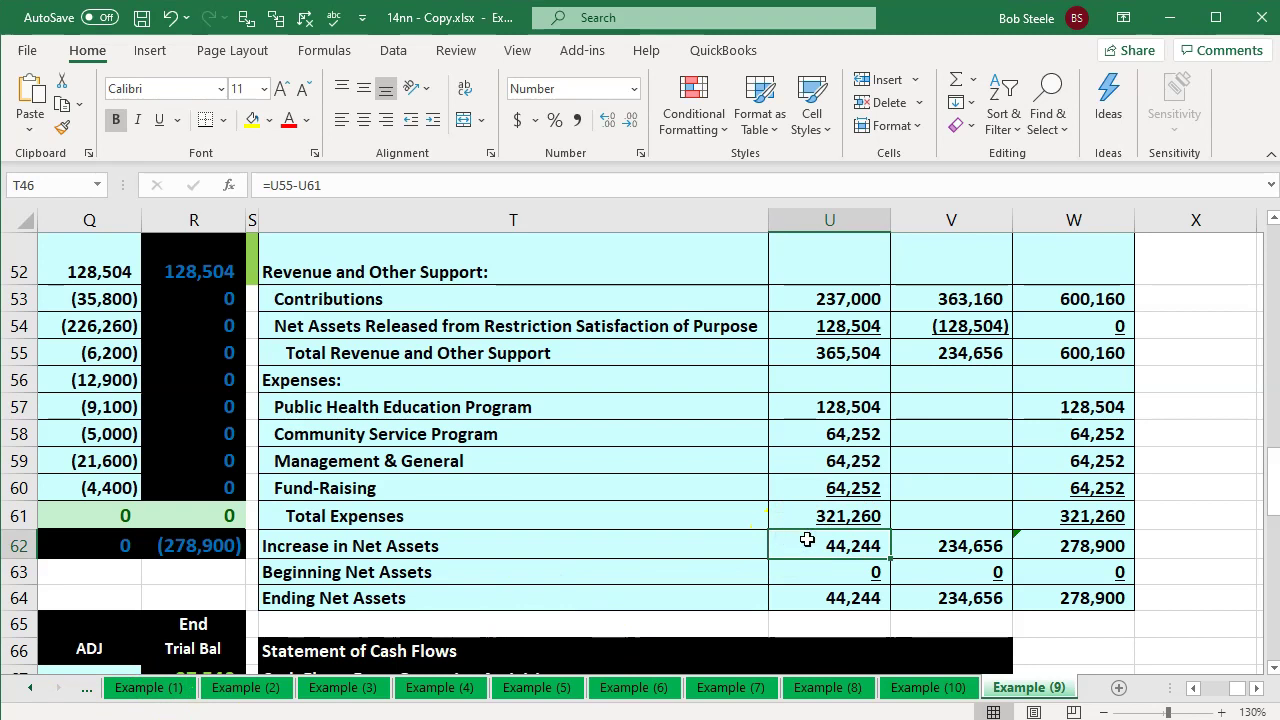
# Review the increase, beginning and ending net assets rows, including the beginning balance formula under With Donor Restrictions.
pyautogui.click(552, 551)
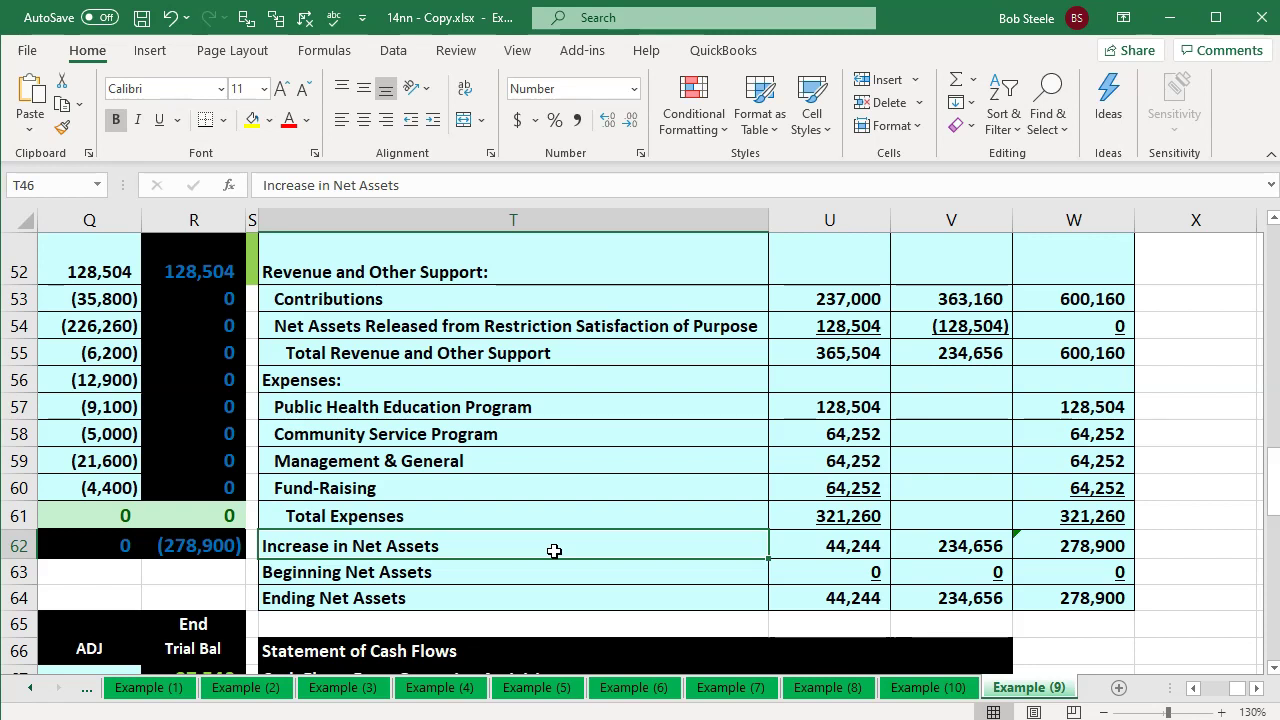
pyautogui.press('Down')
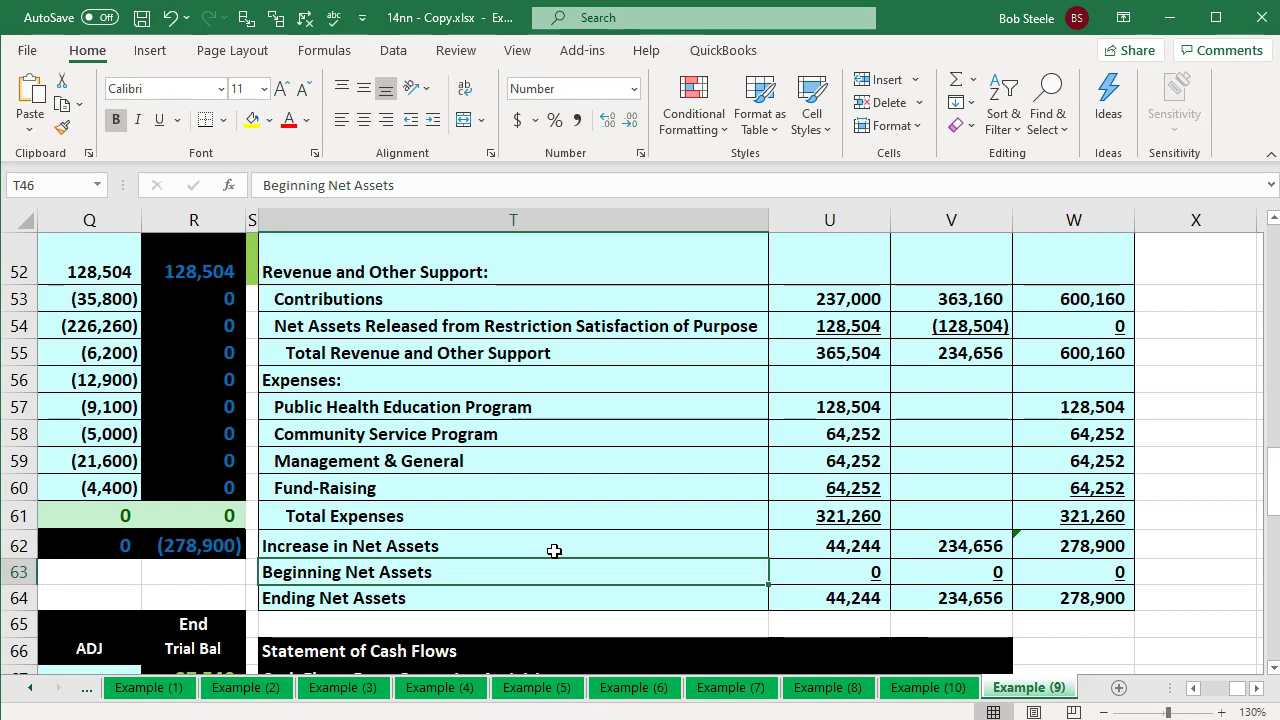
pyautogui.press('Down')
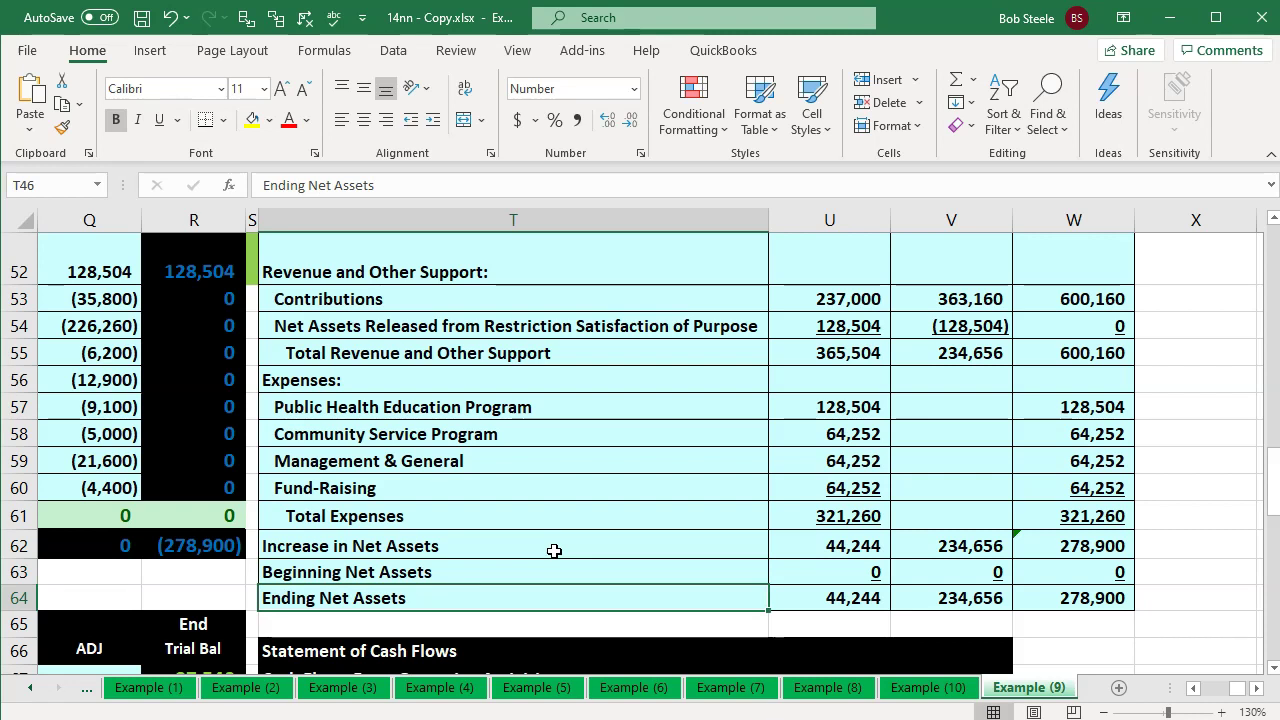
pyautogui.press('Up')
pyautogui.press('Right')
pyautogui.press('Right')
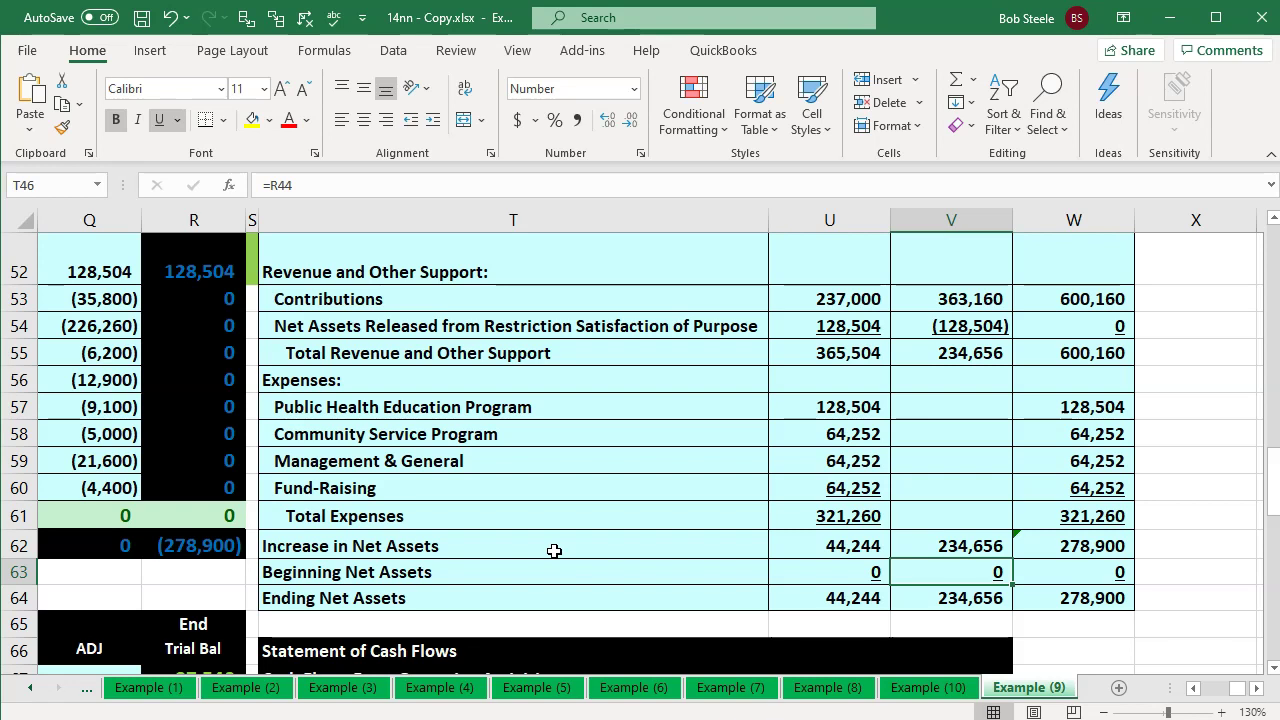
pyautogui.click(554, 551)
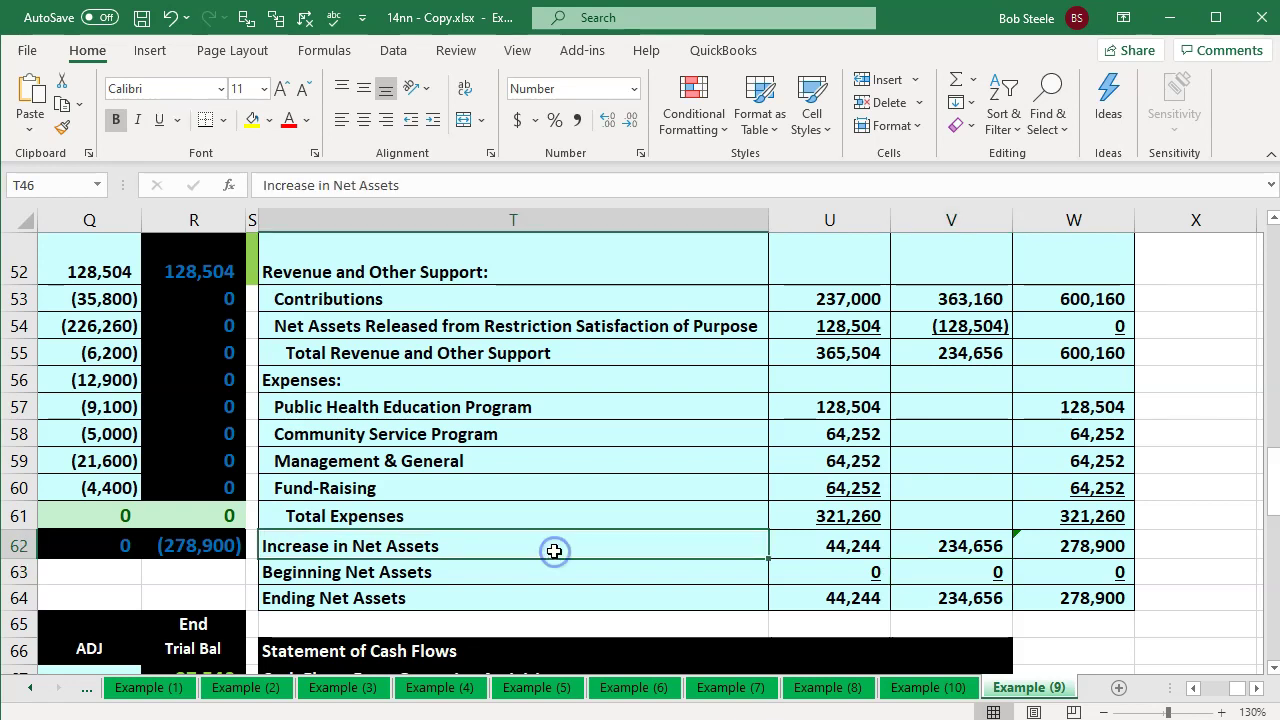
# Select the four functional expense lines in the Statement of Activities and find the Reporting of Expenses by Nature and Function table.
pyautogui.scroll(1, 554, 551)
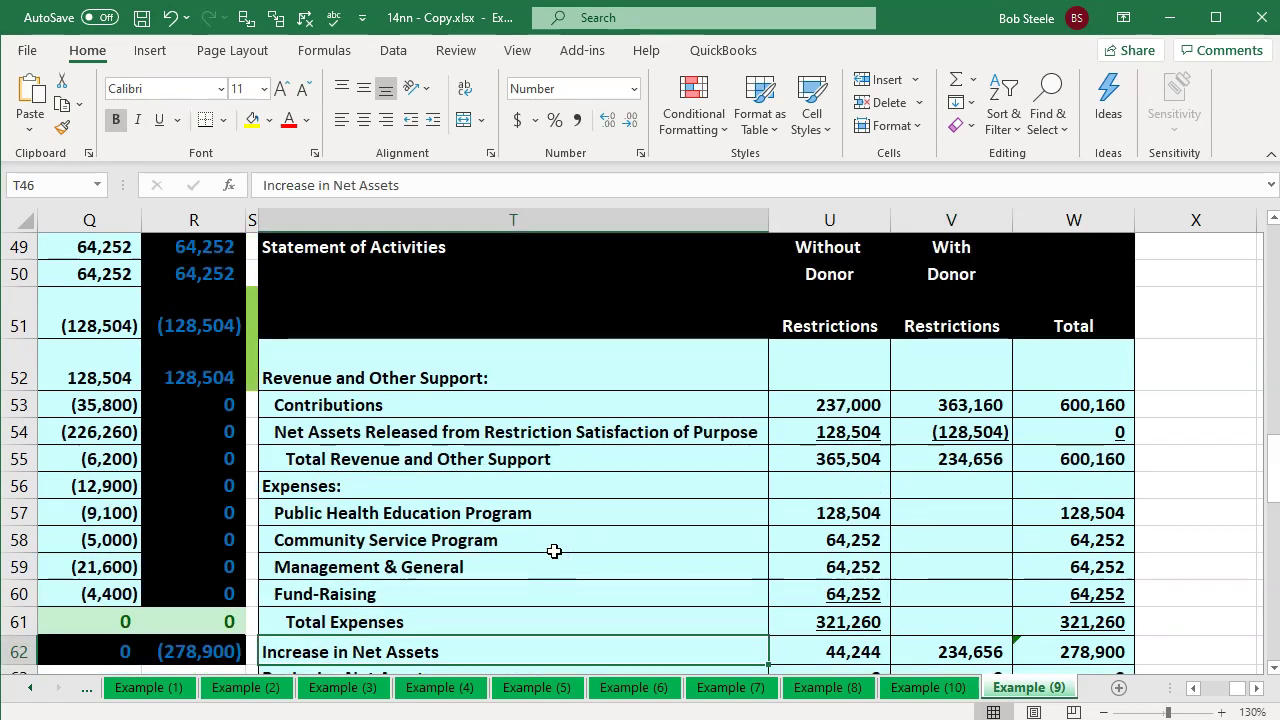
pyautogui.moveTo(504, 513); pyautogui.dragTo(497, 589)
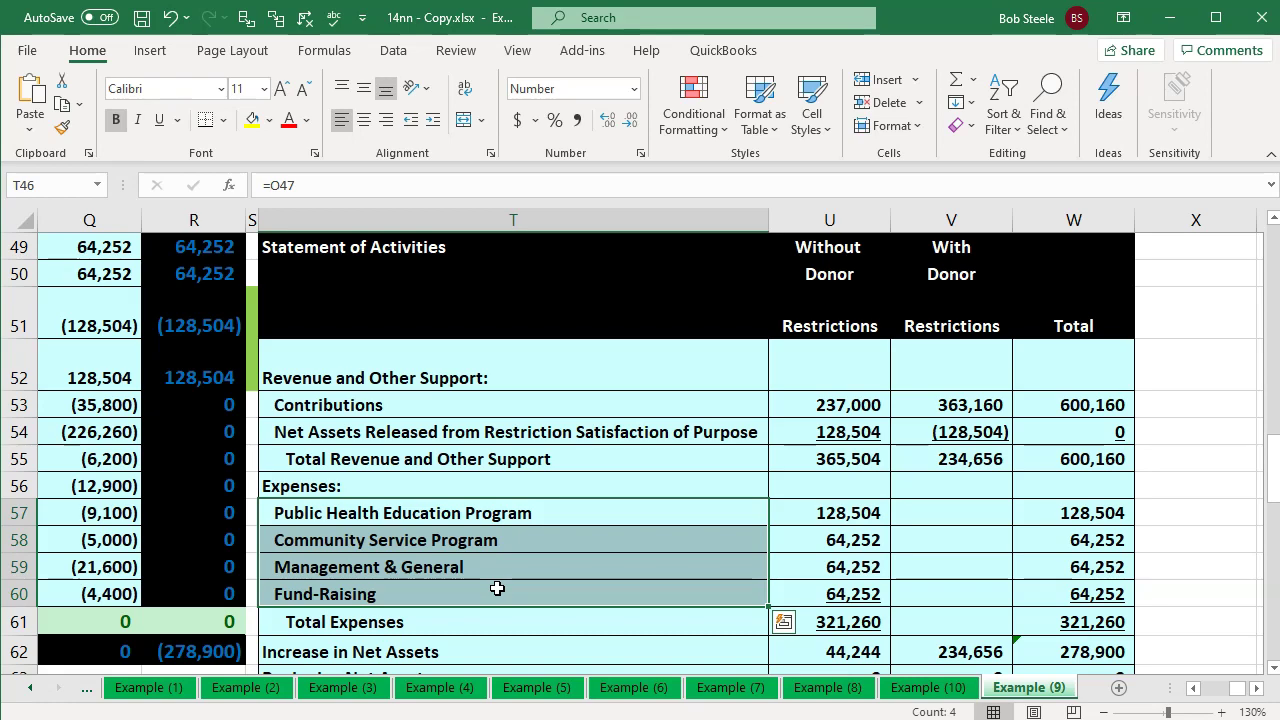
pyautogui.scroll(-8, 497, 589)
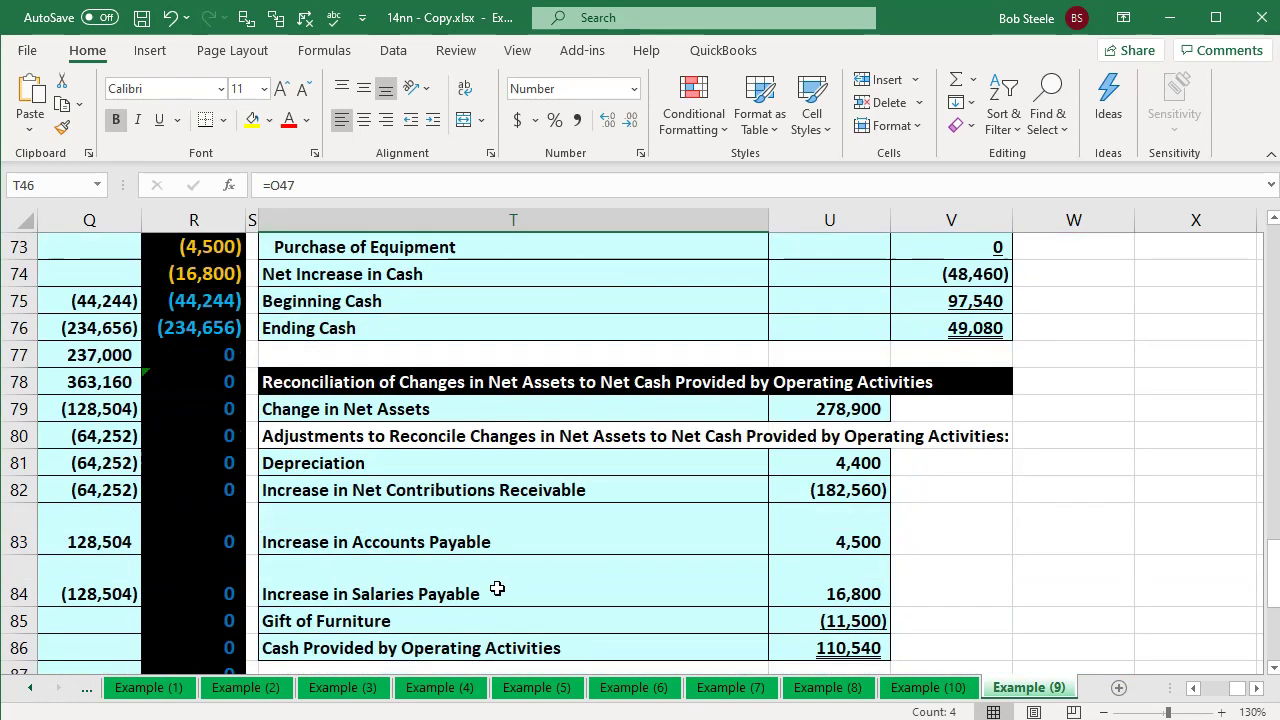
pyautogui.scroll(-5, 497, 589)
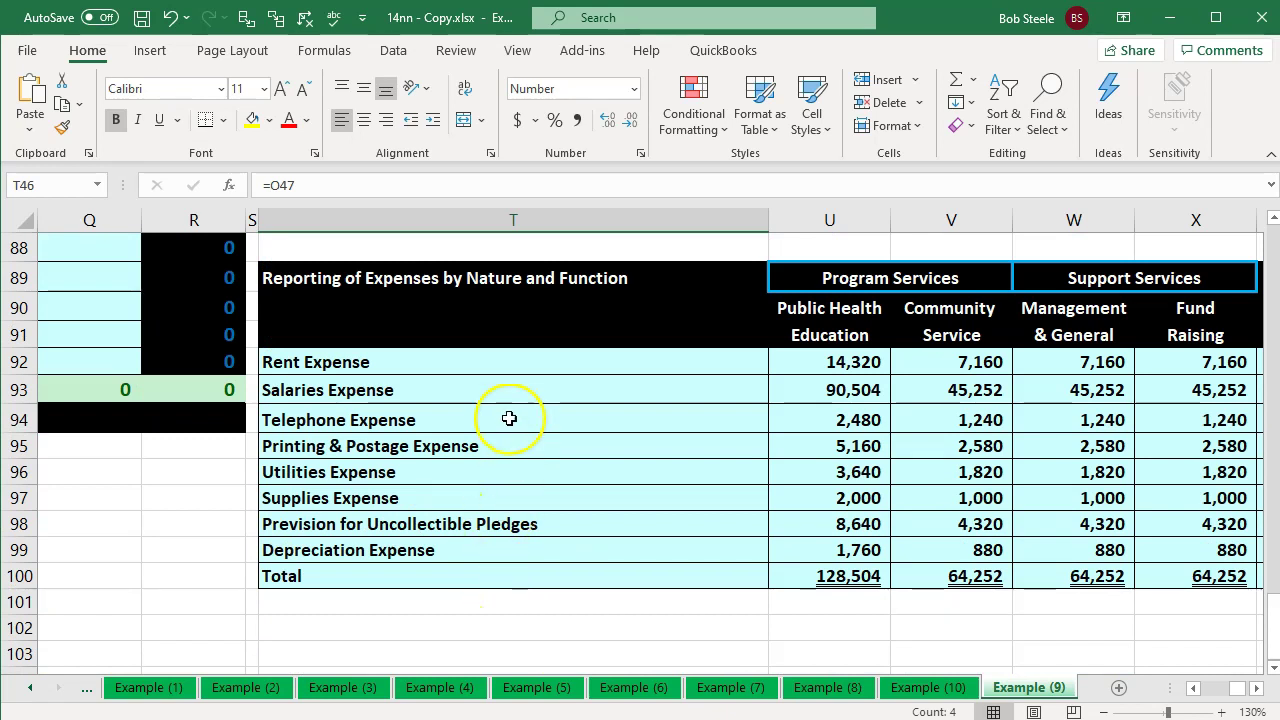
# Read the expense rows by nature from Rent Expense to Depreciation Expense, and return to the Statement of Activities.
pyautogui.click(509, 413)
pyautogui.press('Up')
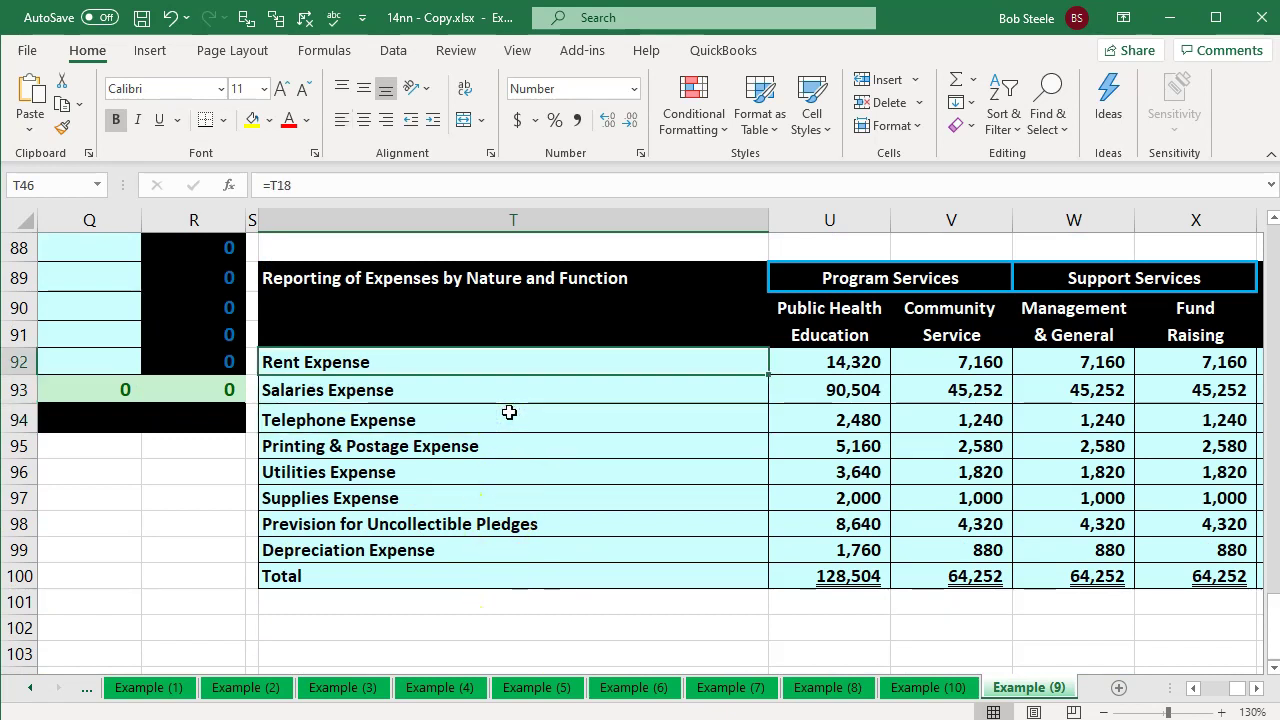
pyautogui.press('Down')
pyautogui.press('Down')
pyautogui.press('Down')
pyautogui.press('Down')
pyautogui.press('Down')
pyautogui.press('Down')
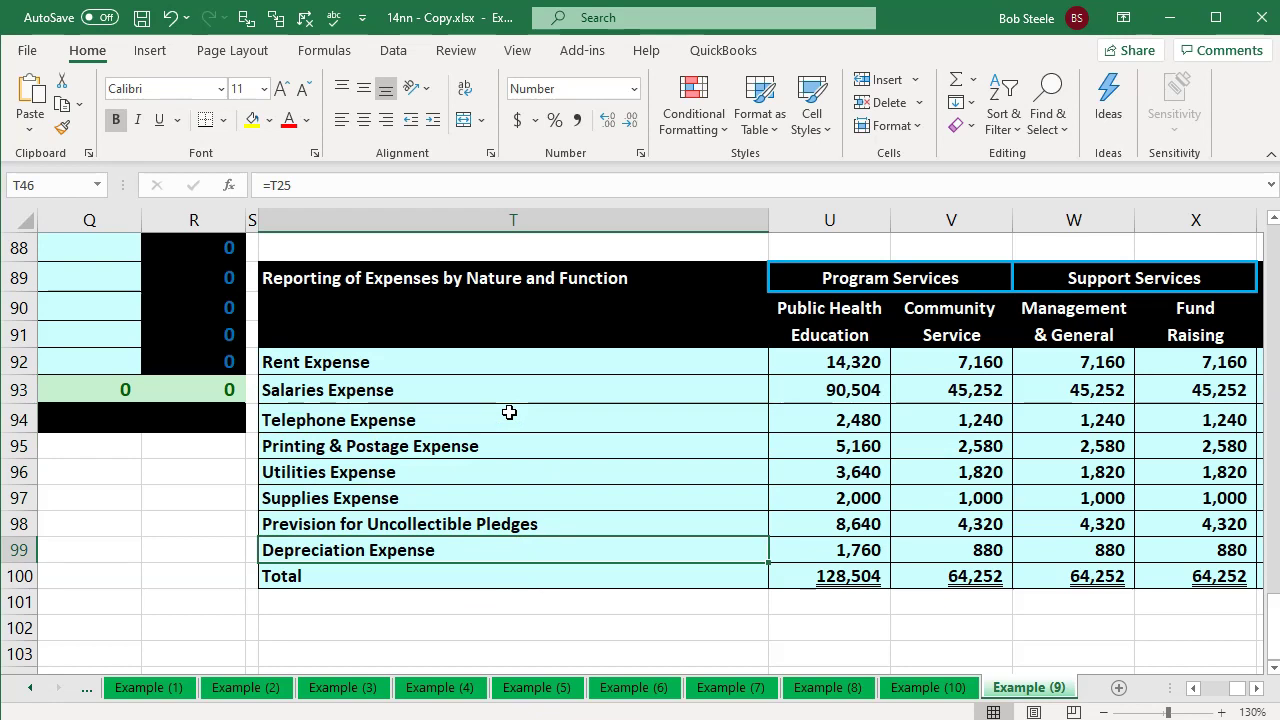
pyautogui.scroll(13, 509, 412)
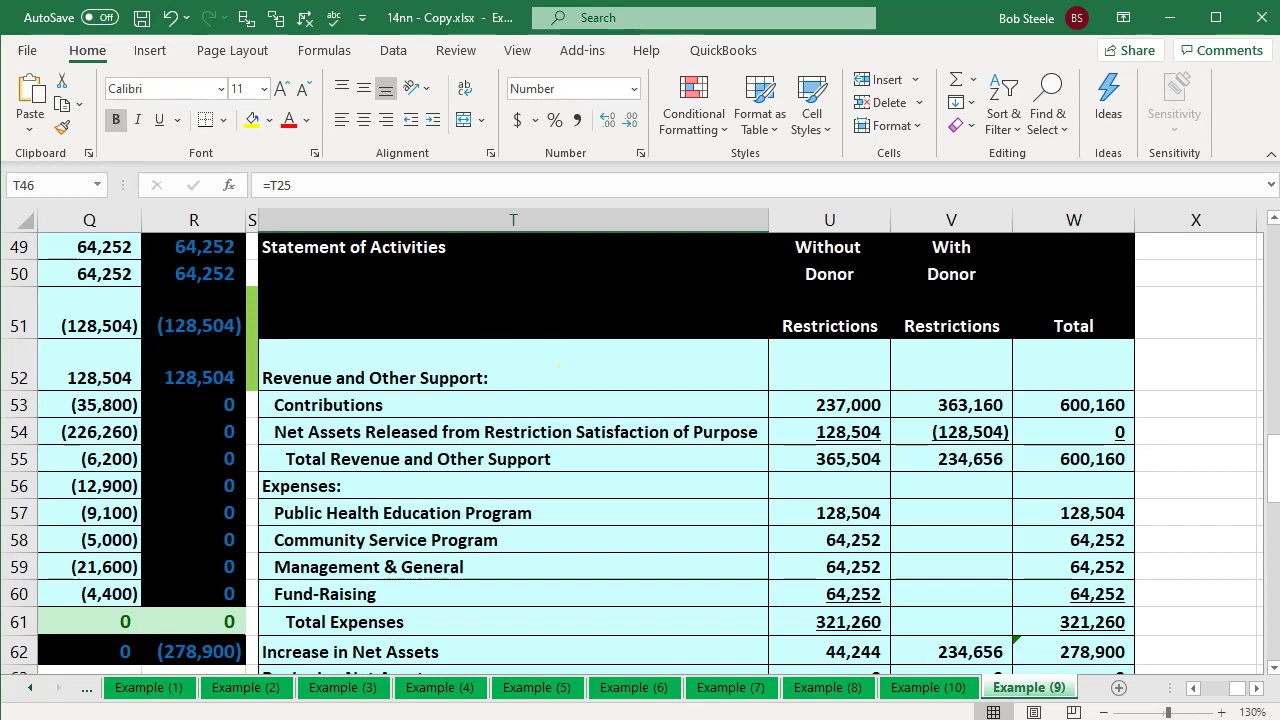
# Switch to QuickBooks and open the Profit & Loss by Class report.
pyautogui.click(865, 718)
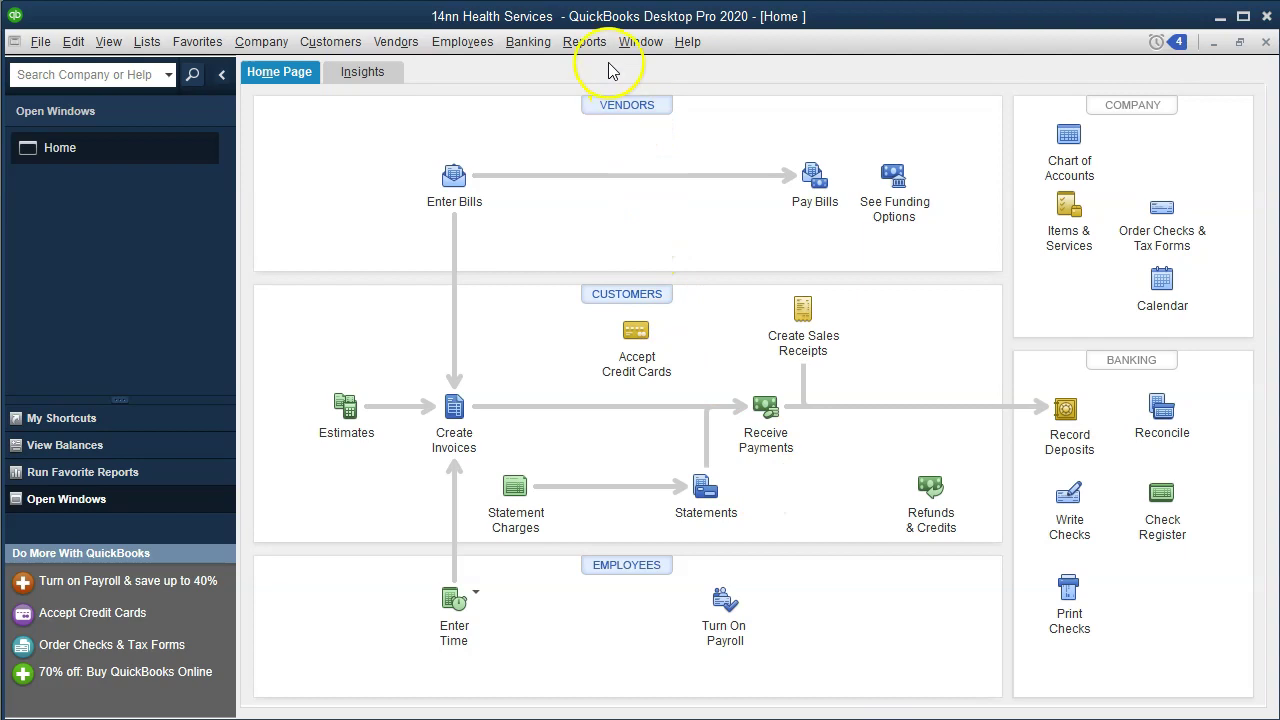
pyautogui.click(585, 41)
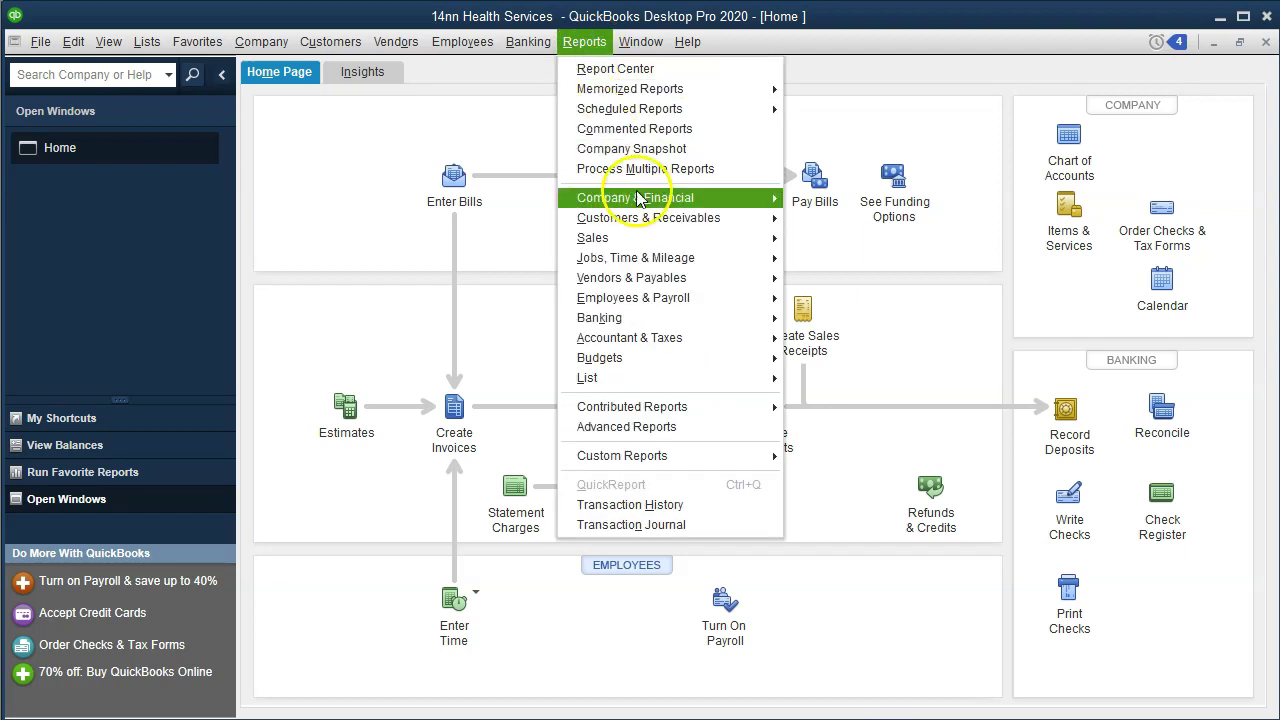
pyautogui.moveTo(640, 198)
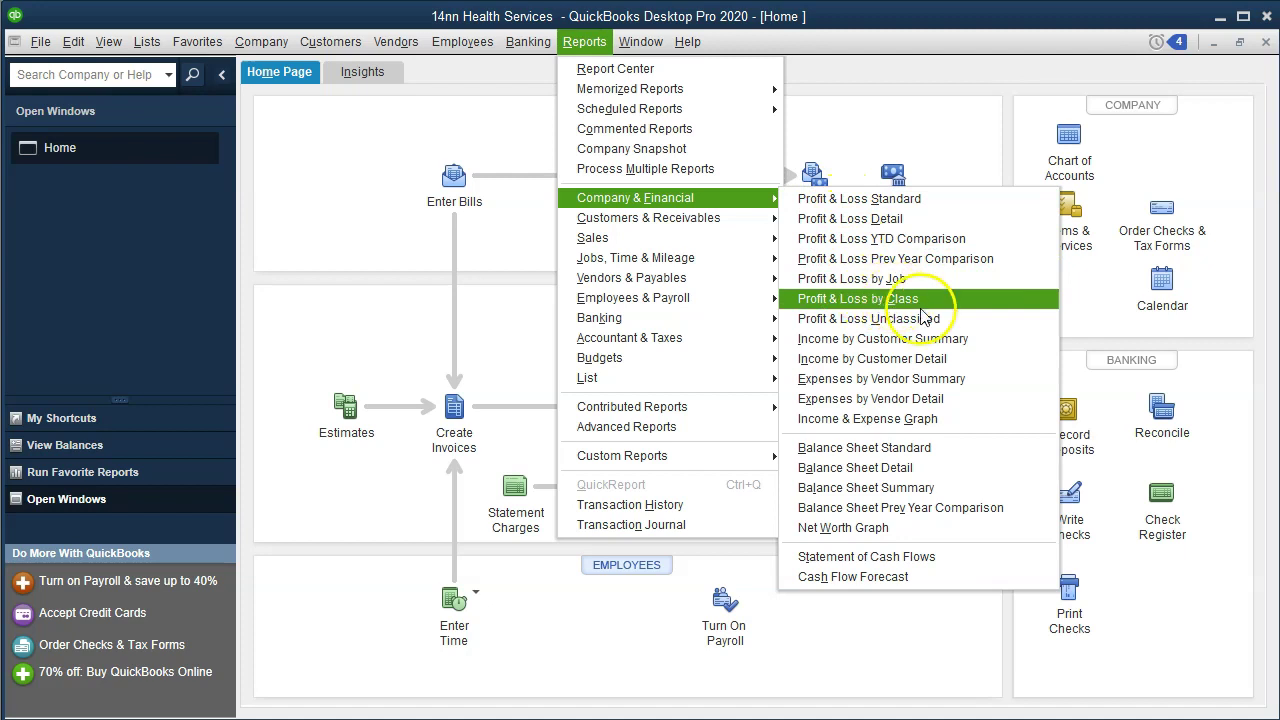
pyautogui.click(955, 298)
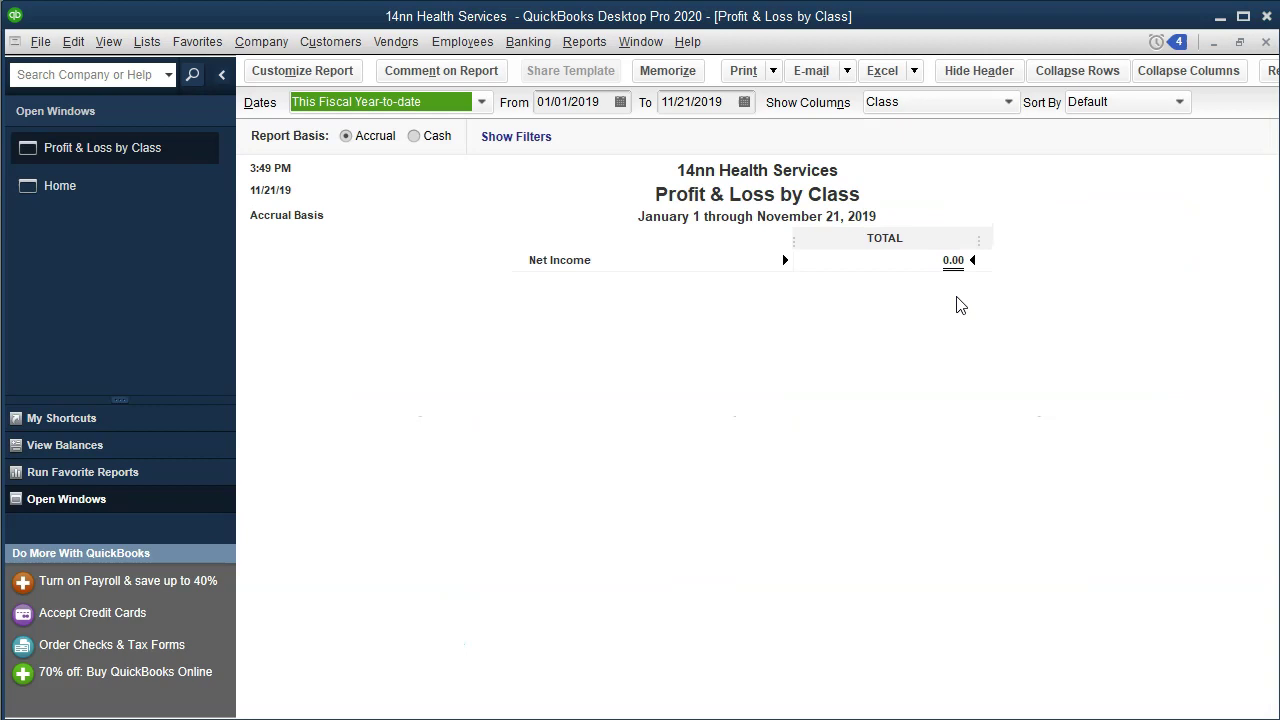
# Set the report's date range from 01/01/2020 to 12/31/2020.
pyautogui.press('Tab')
pyautogui.write('010120')
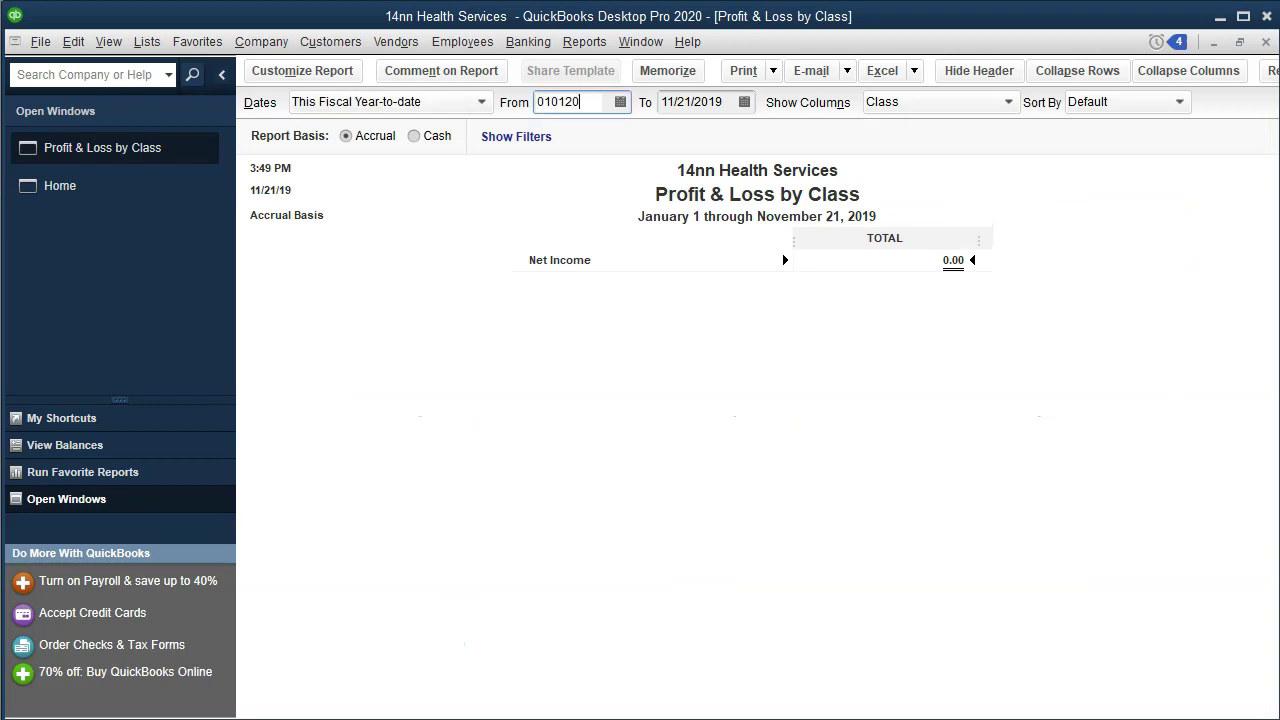
pyautogui.press('Tab')
pyautogui.write('123120')
pyautogui.press('Tab')
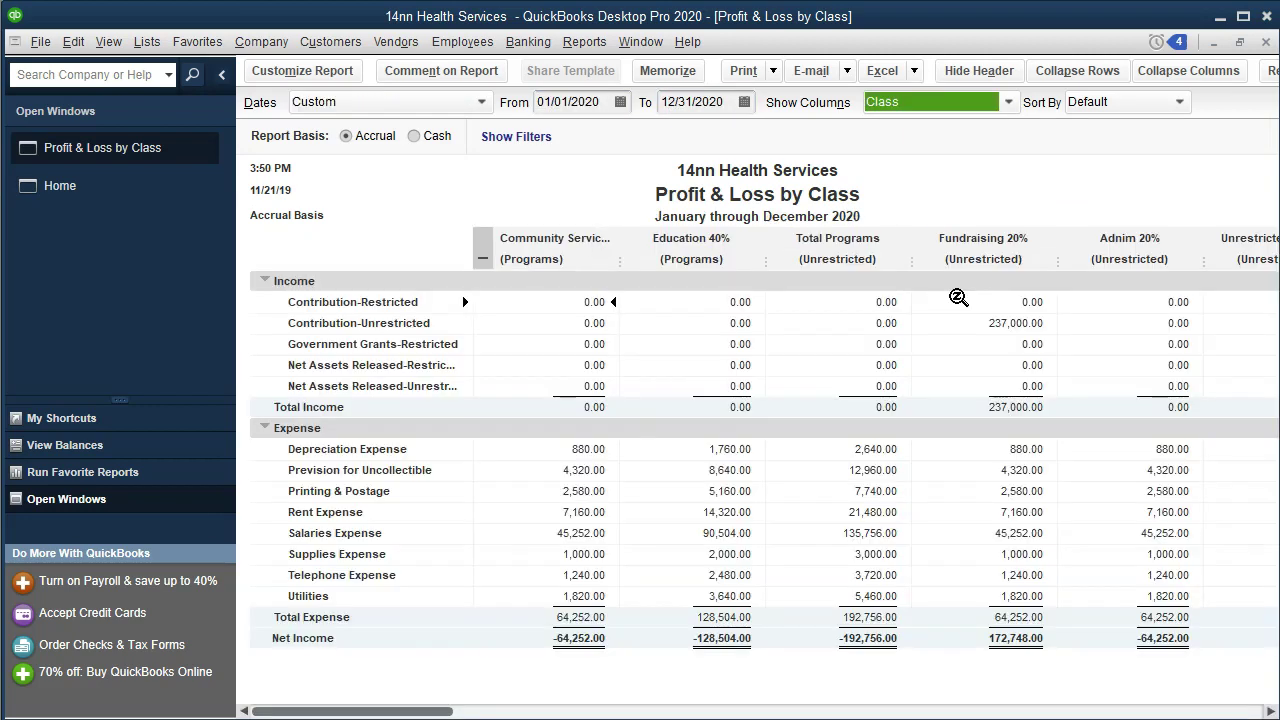
# Set the report's Column Labels font size to 11, apply it, and collapse the class columns into Unrestricted, Restricted and Total.
pyautogui.click(326, 70)
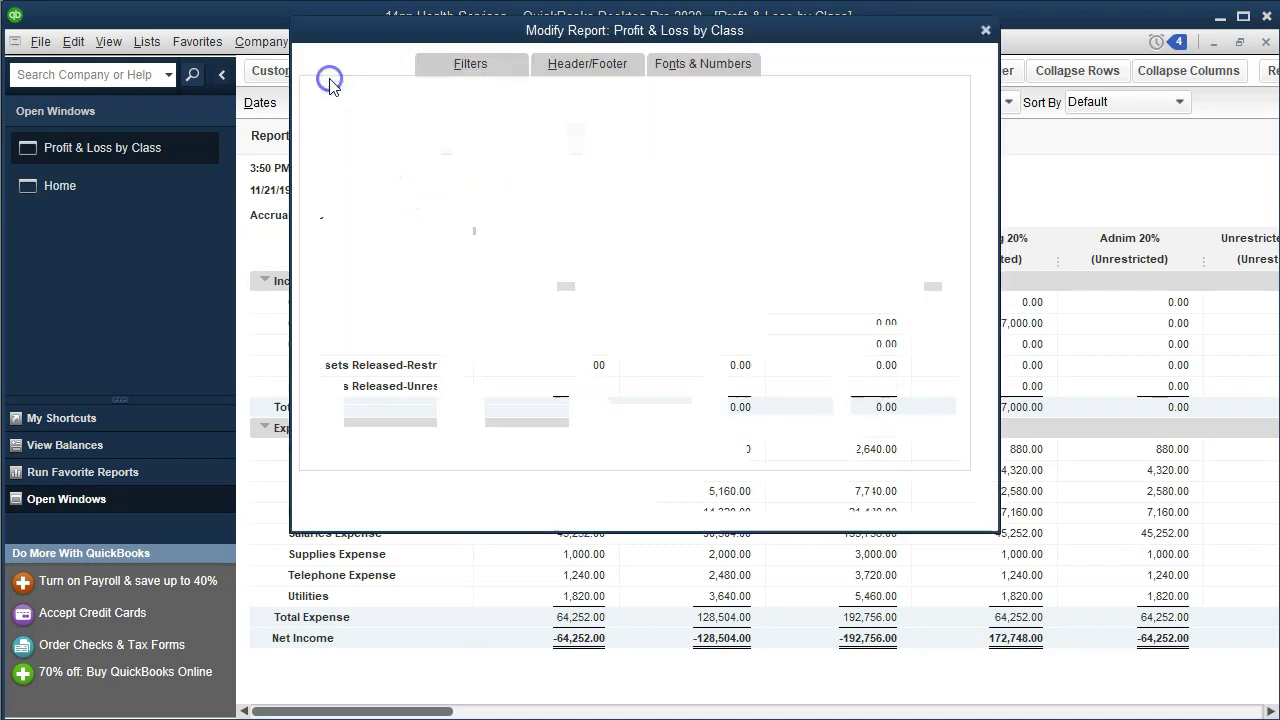
pyautogui.click(665, 70)
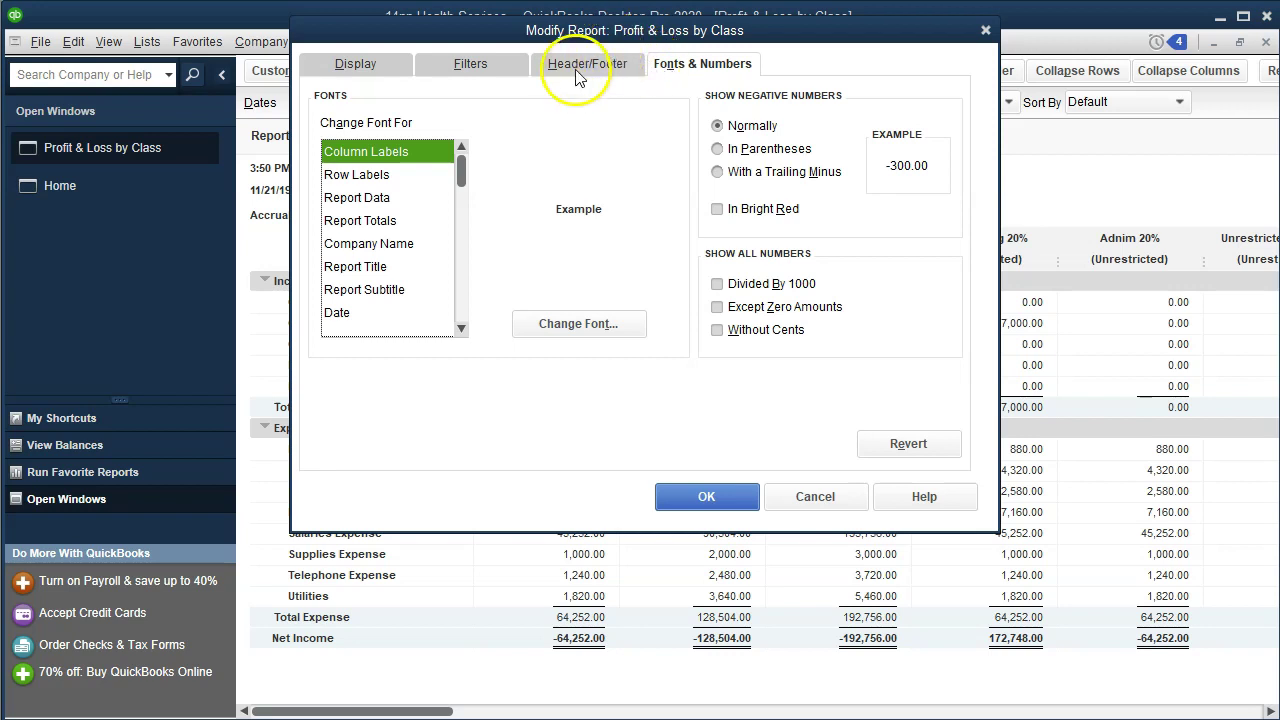
pyautogui.click(553, 321)
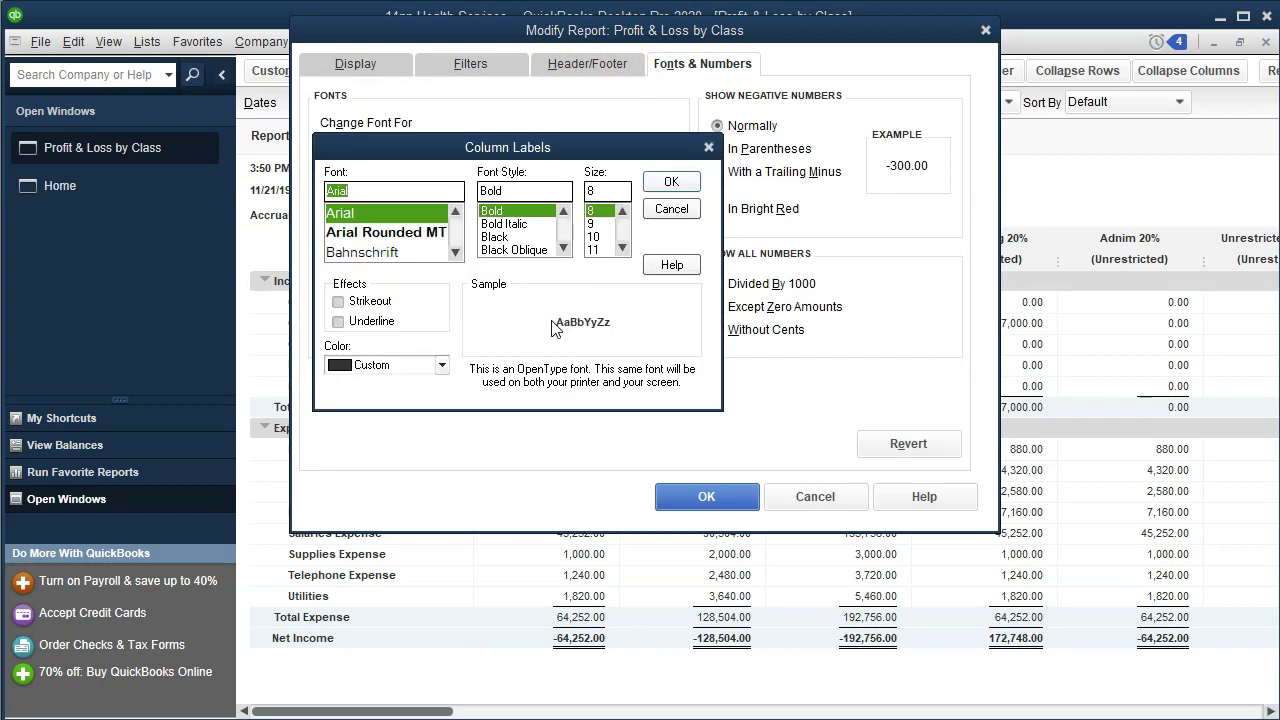
pyautogui.click(594, 249)
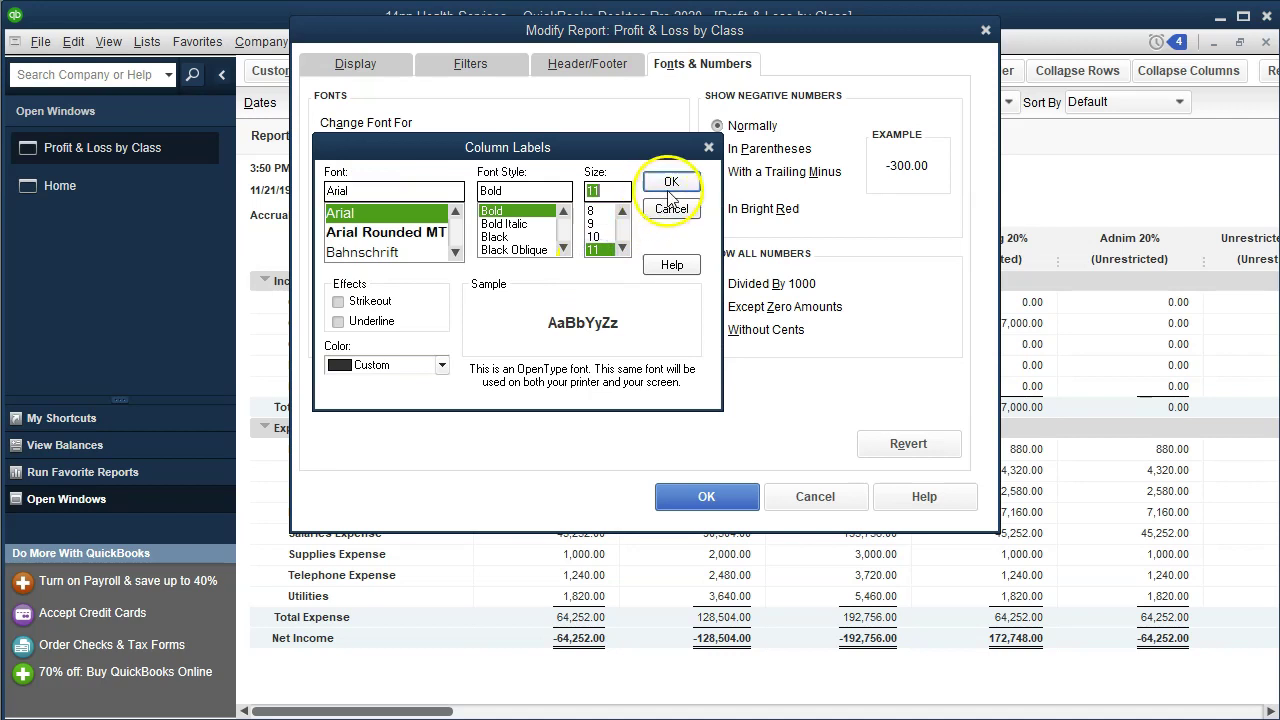
pyautogui.click(671, 183)
pyautogui.click(543, 152)
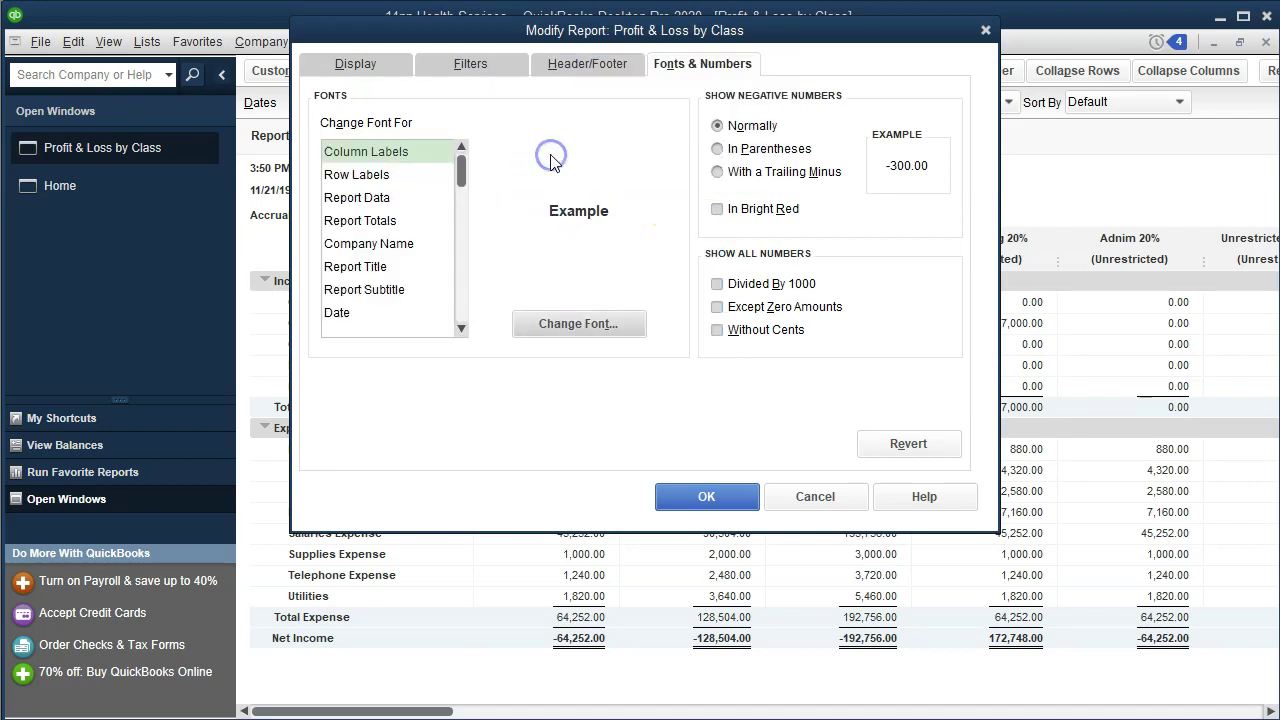
pyautogui.click(668, 493)
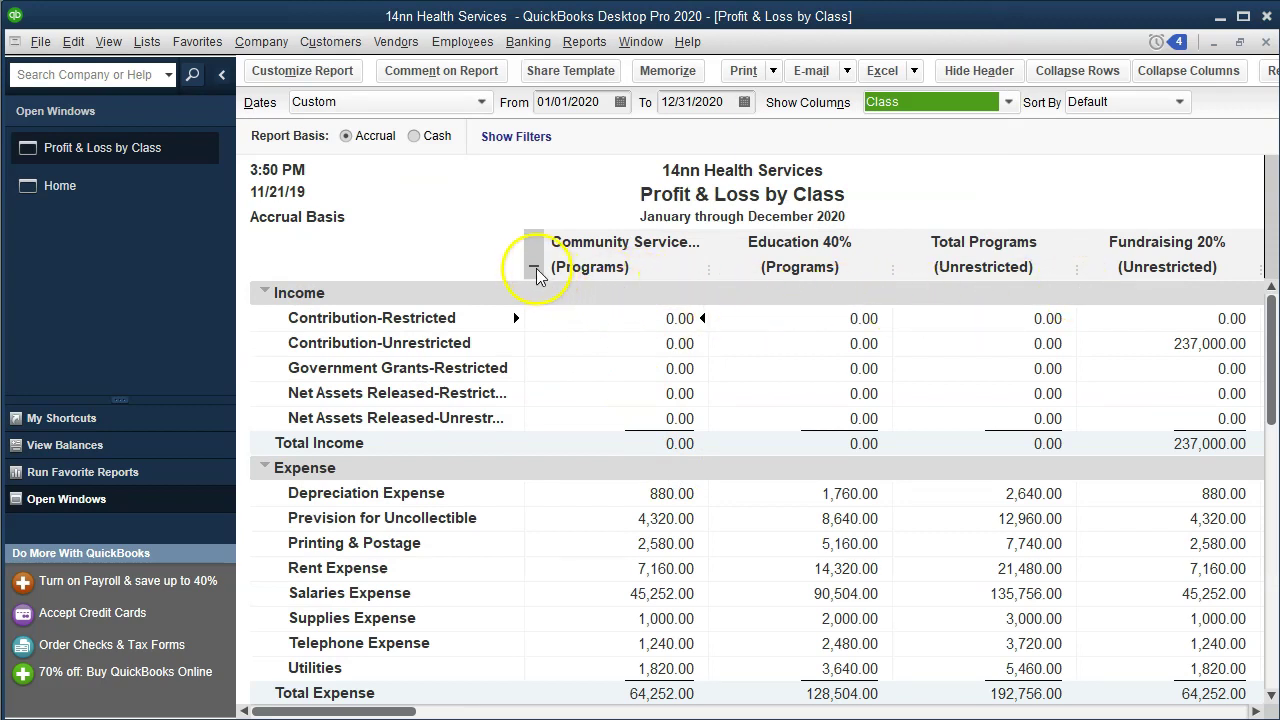
pyautogui.click(534, 270)
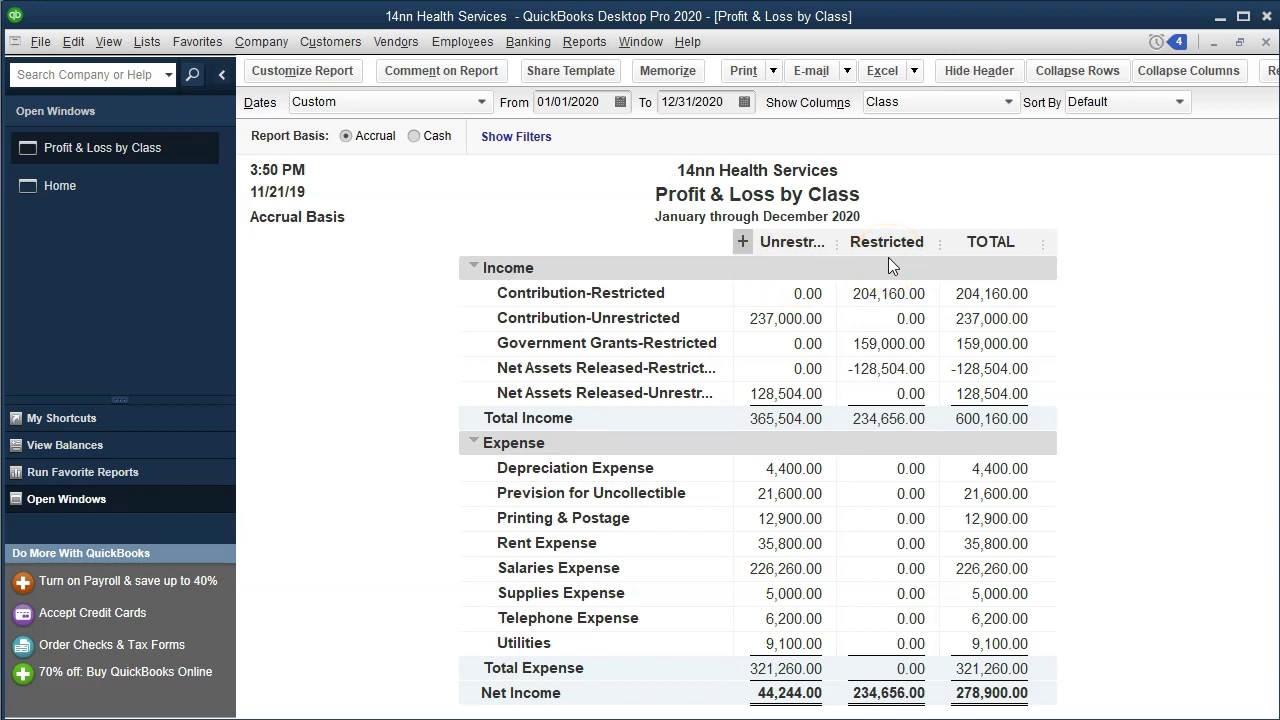
# Switch to Excel and select the Statement of Activities heading text in cell T49.
pyautogui.hotkey('alt', 'Tab')
pyautogui.click(645, 534)
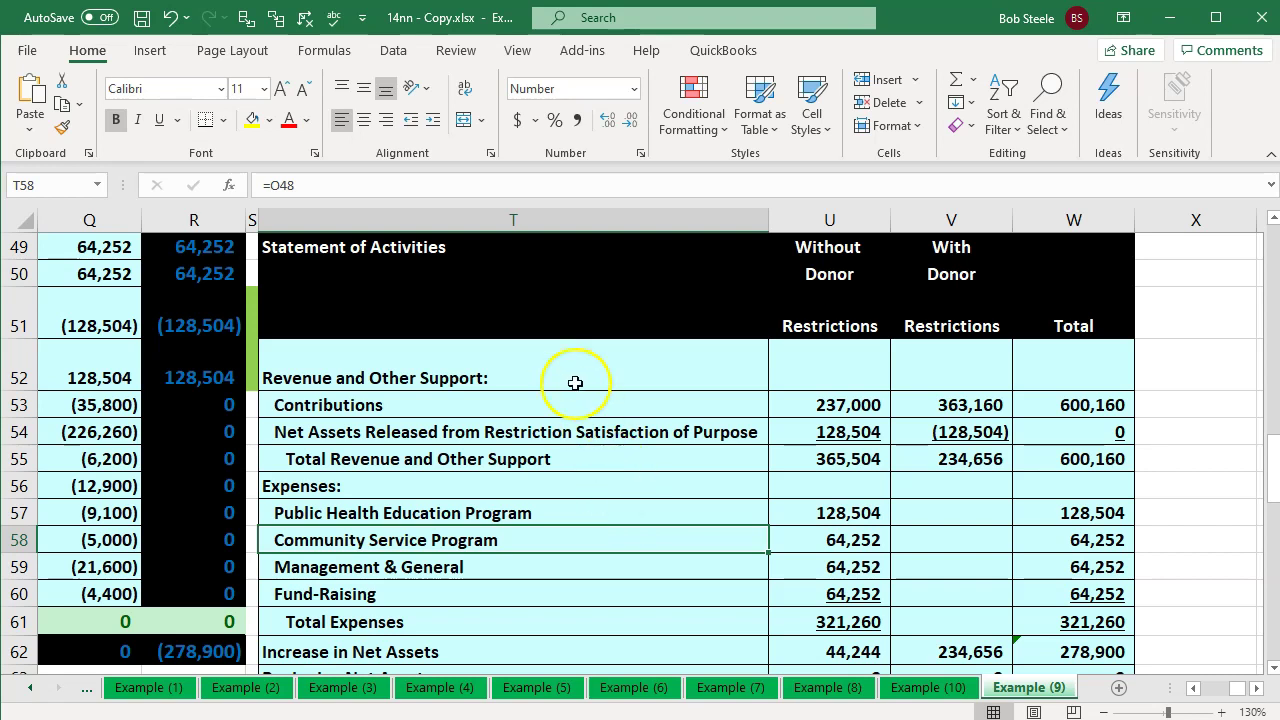
pyautogui.doubleClick(484, 252)
pyautogui.moveTo(484, 252); pyautogui.dragTo(251, 251)
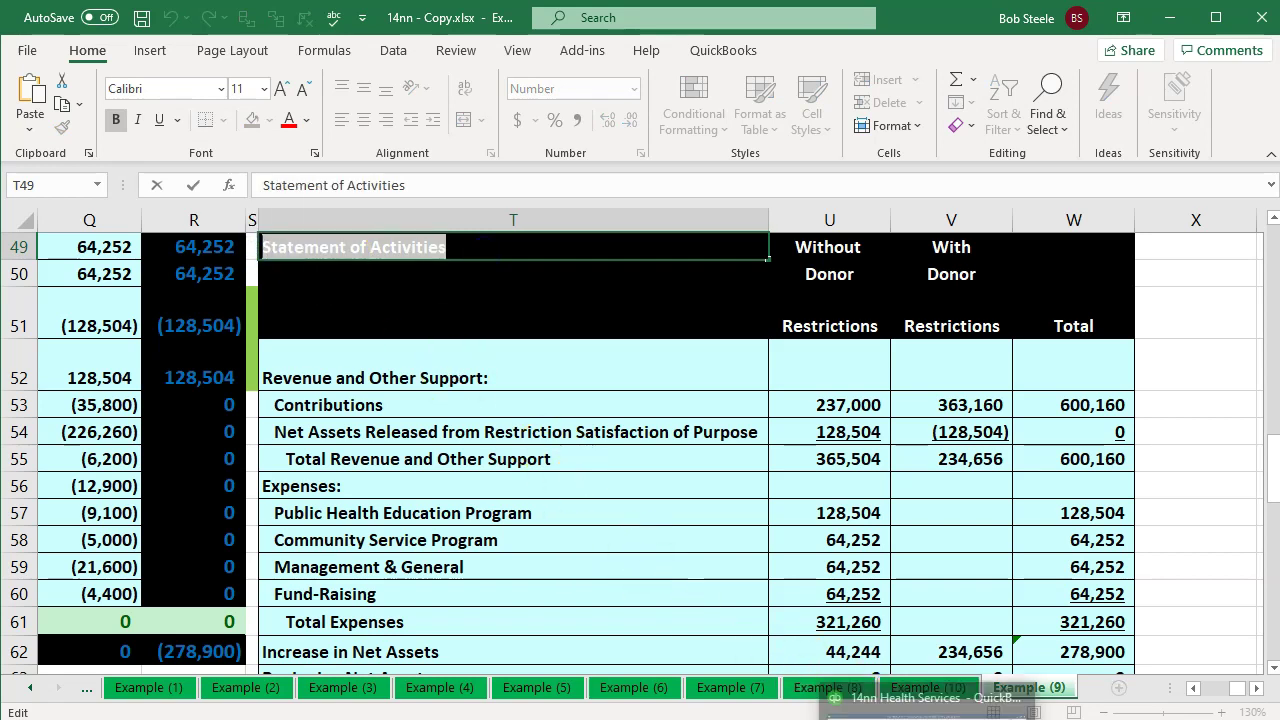
# Switch to QuickBooks, change the report title to Statement of Activities, and collapse the class columns again.
pyautogui.click(880, 690)
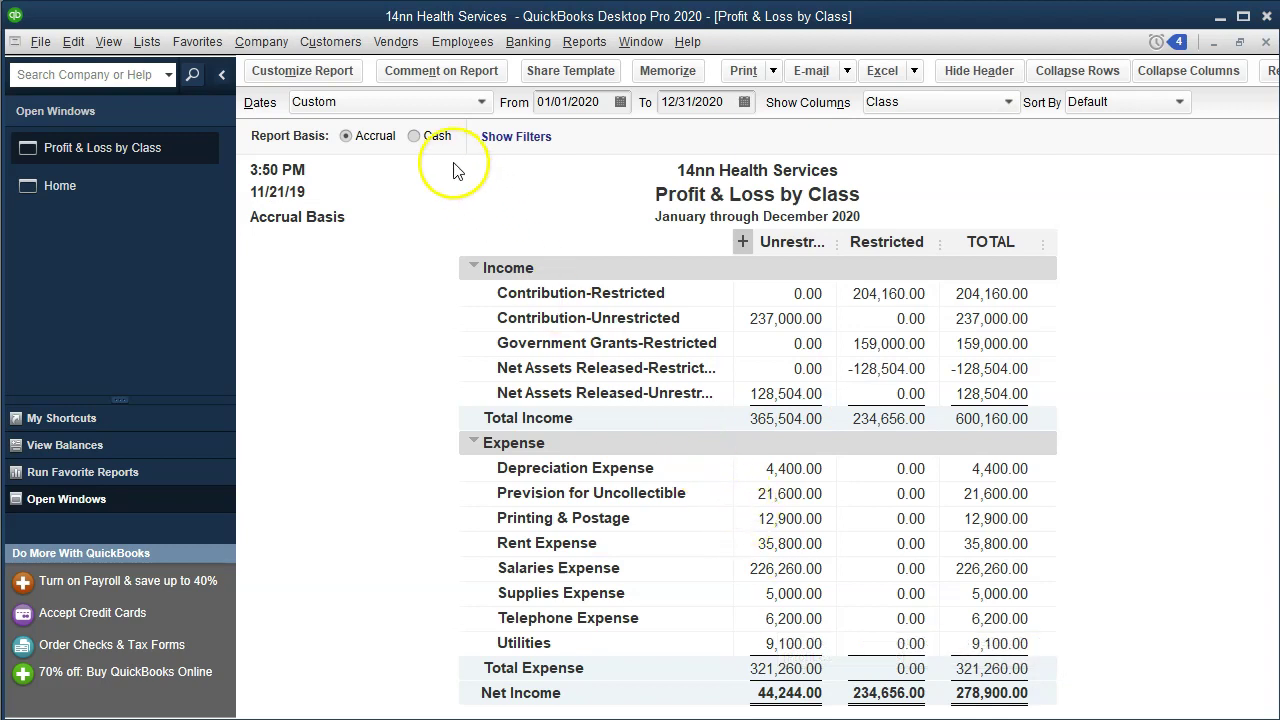
pyautogui.click(338, 72)
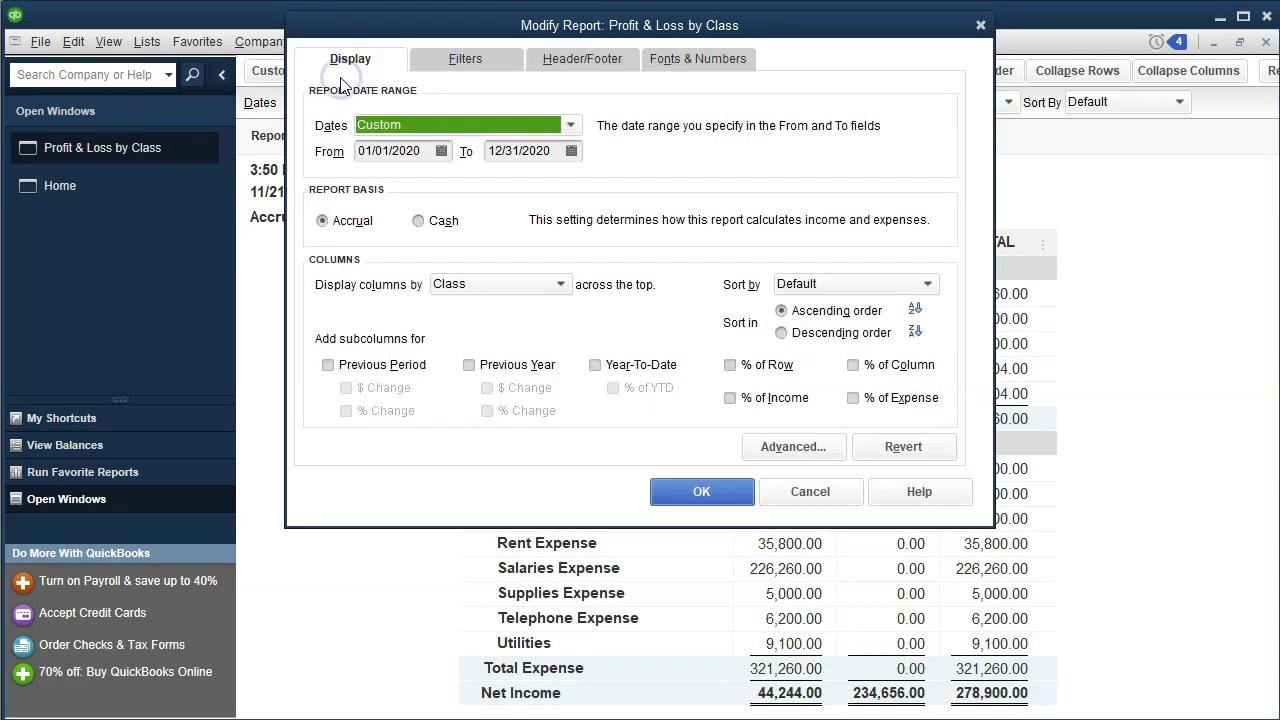
pyautogui.click(586, 60)
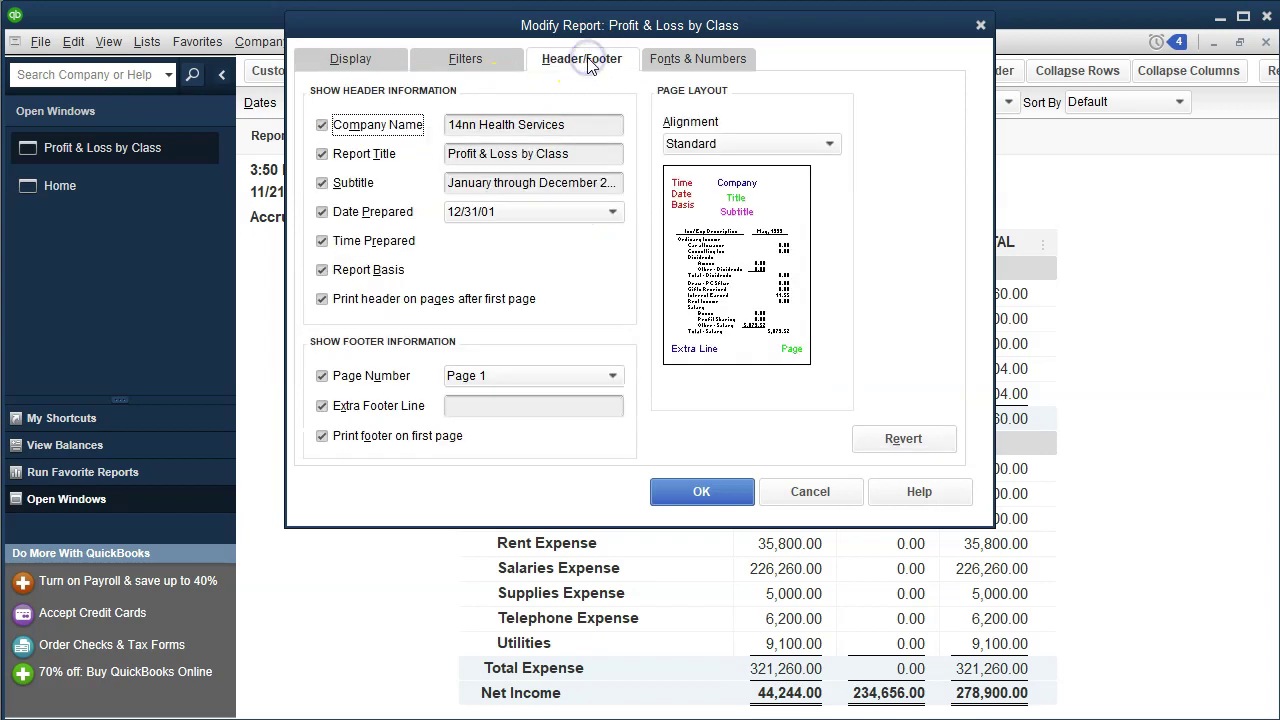
pyautogui.moveTo(585, 154); pyautogui.dragTo(437, 150)
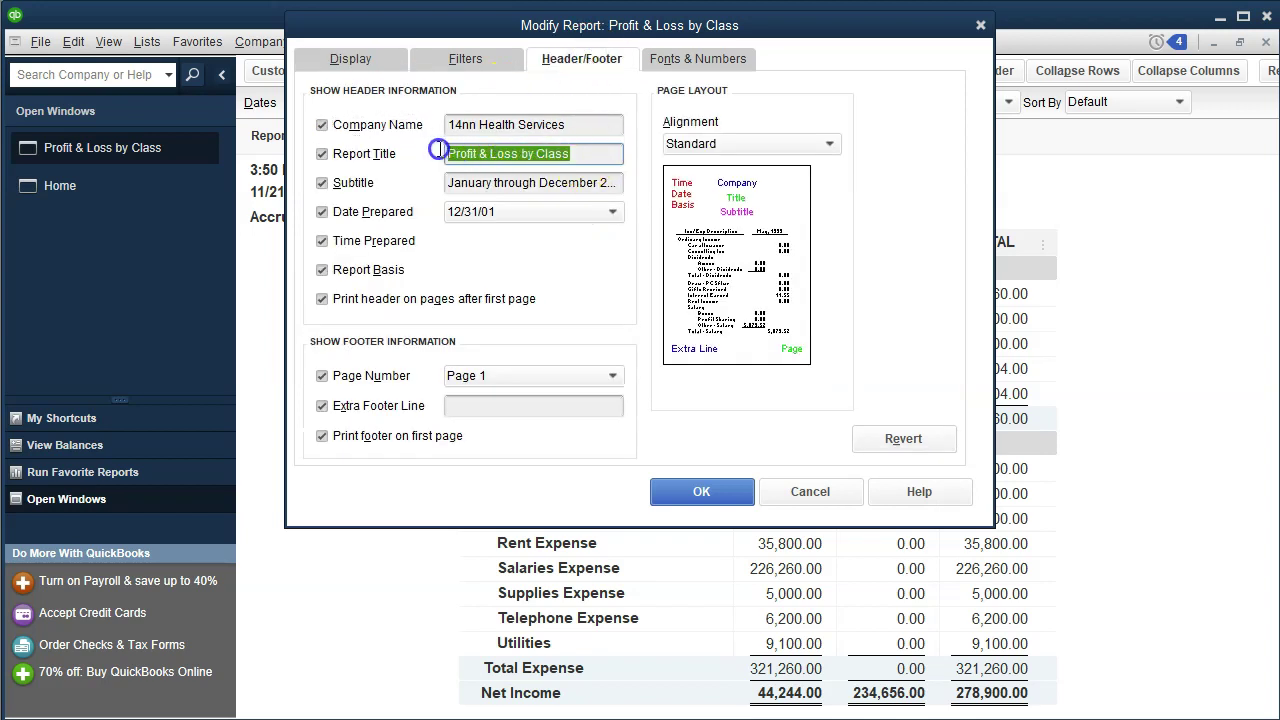
pyautogui.write('Statement of Activities')
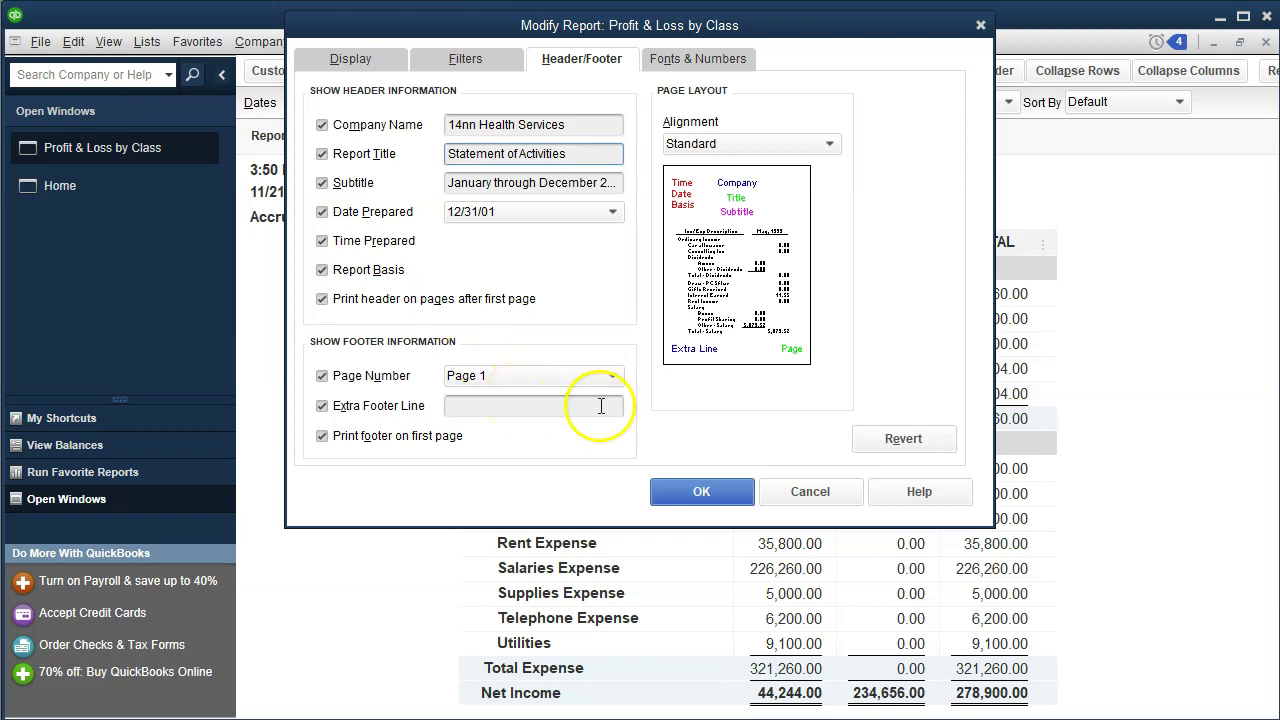
pyautogui.click(700, 492)
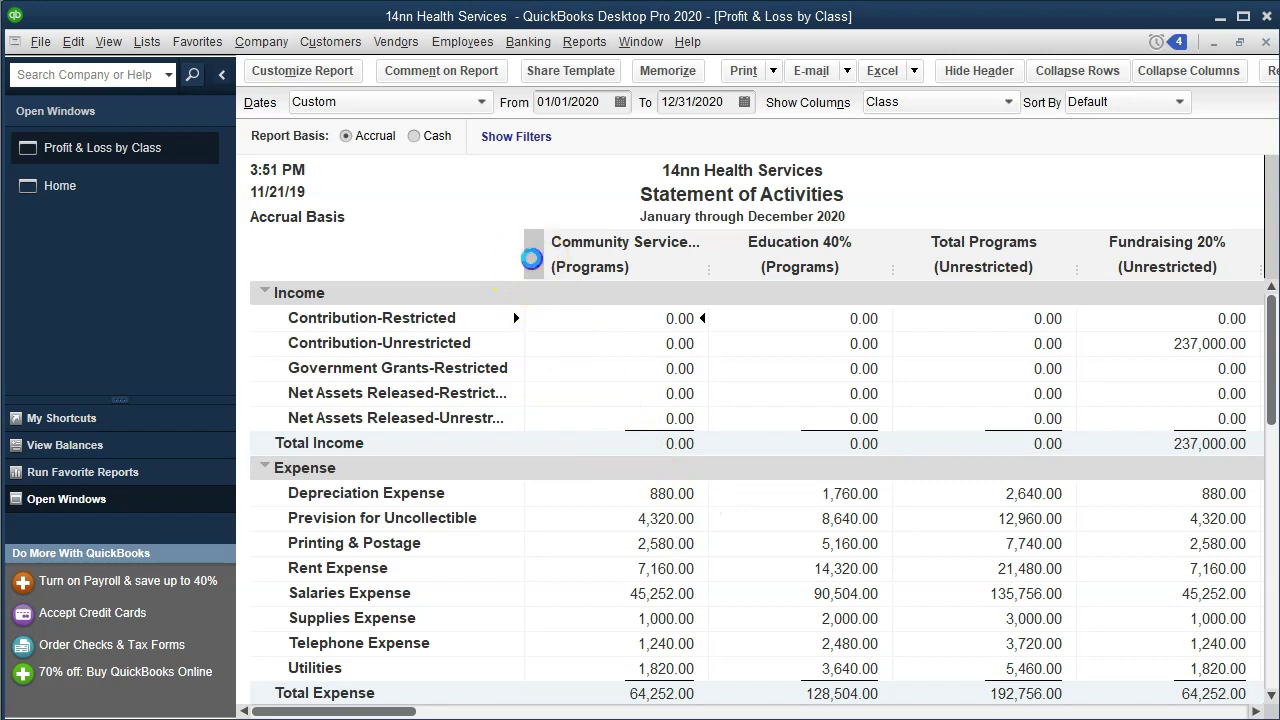
pyautogui.click(532, 252)
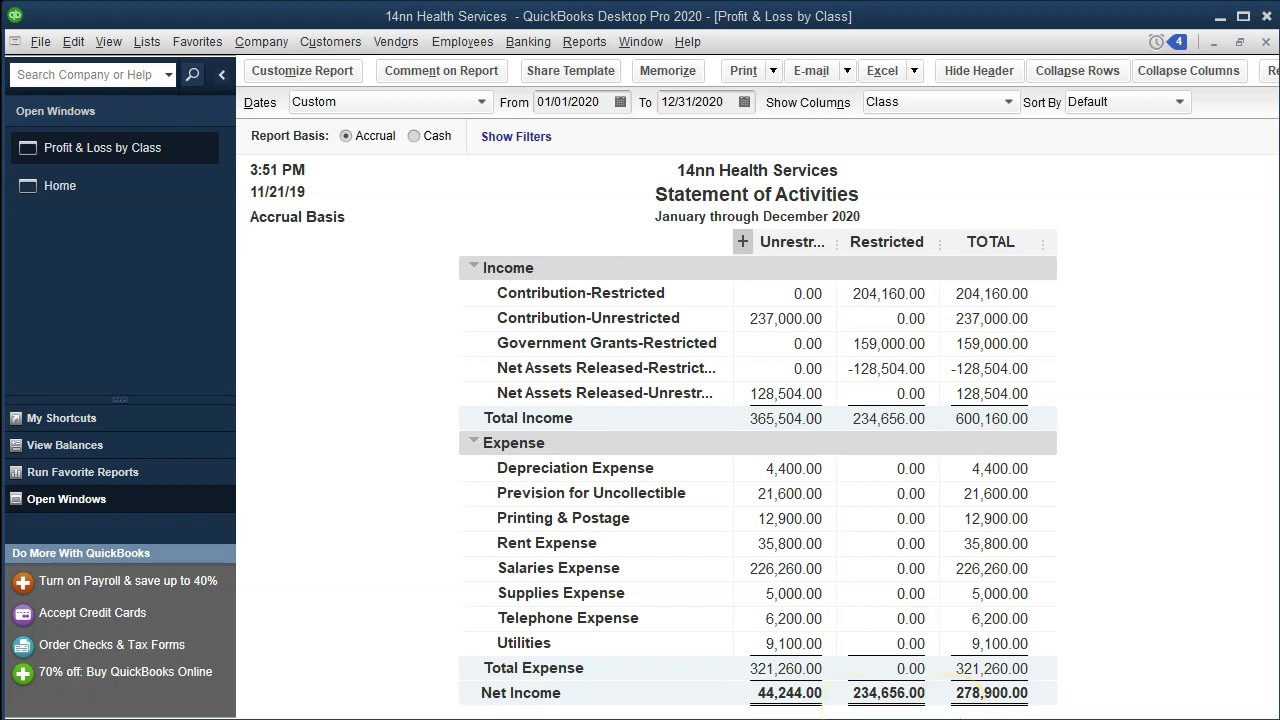
# Compare the Increase in Net Assets row across the donor restriction and total columns in Excel with the QuickBooks report's Net Income row.
pyautogui.hotkey('alt', 'Tab')
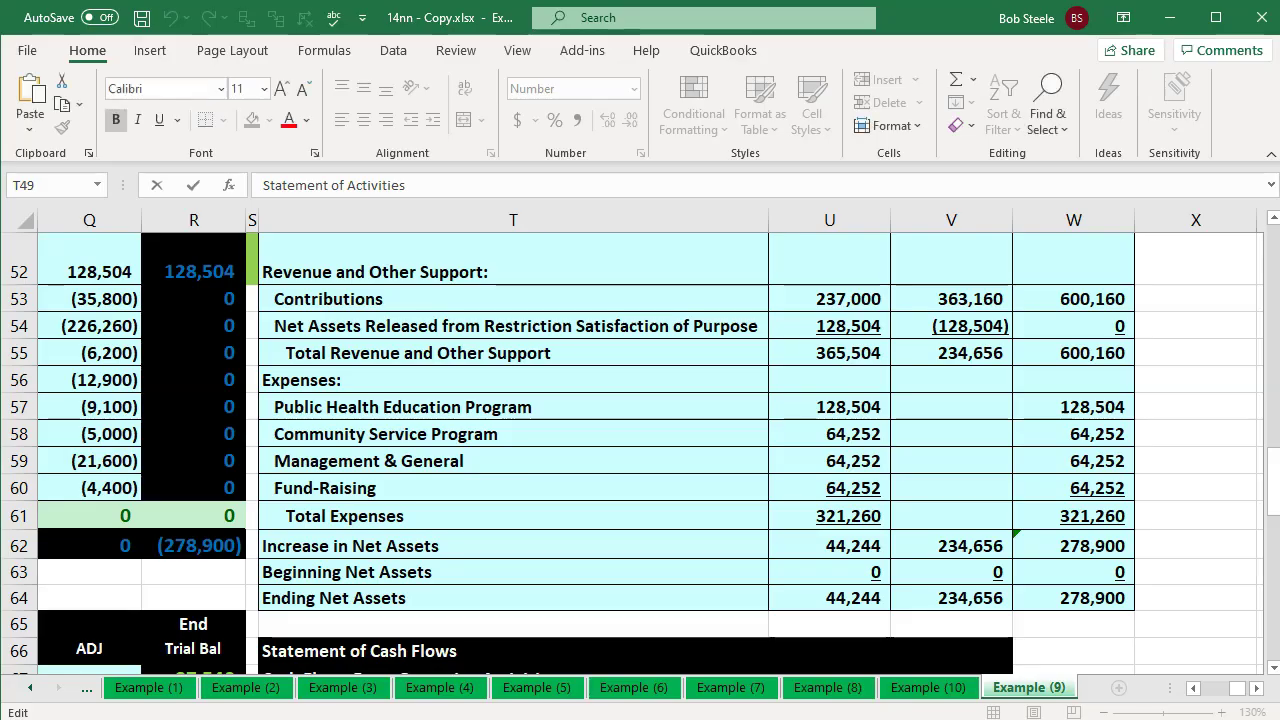
pyautogui.click(826, 540)
pyautogui.press('Right')
pyautogui.press('Right')
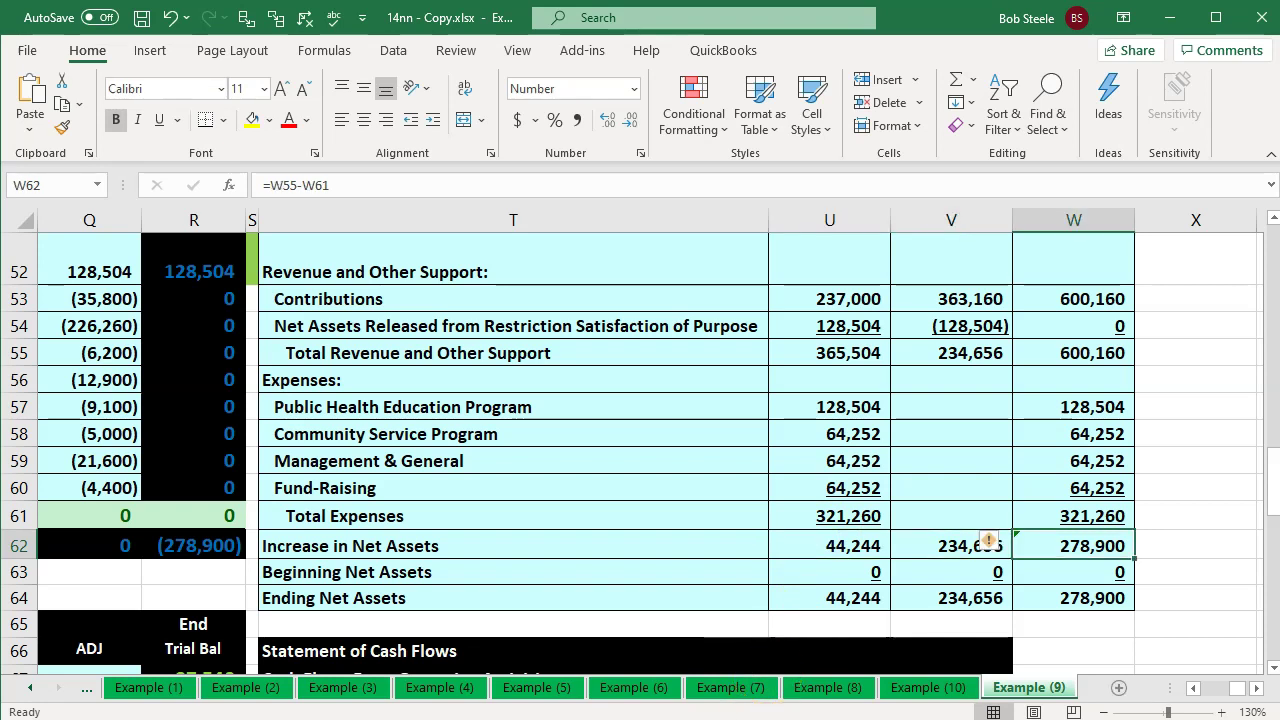
pyautogui.hotkey('alt', 'Tab')
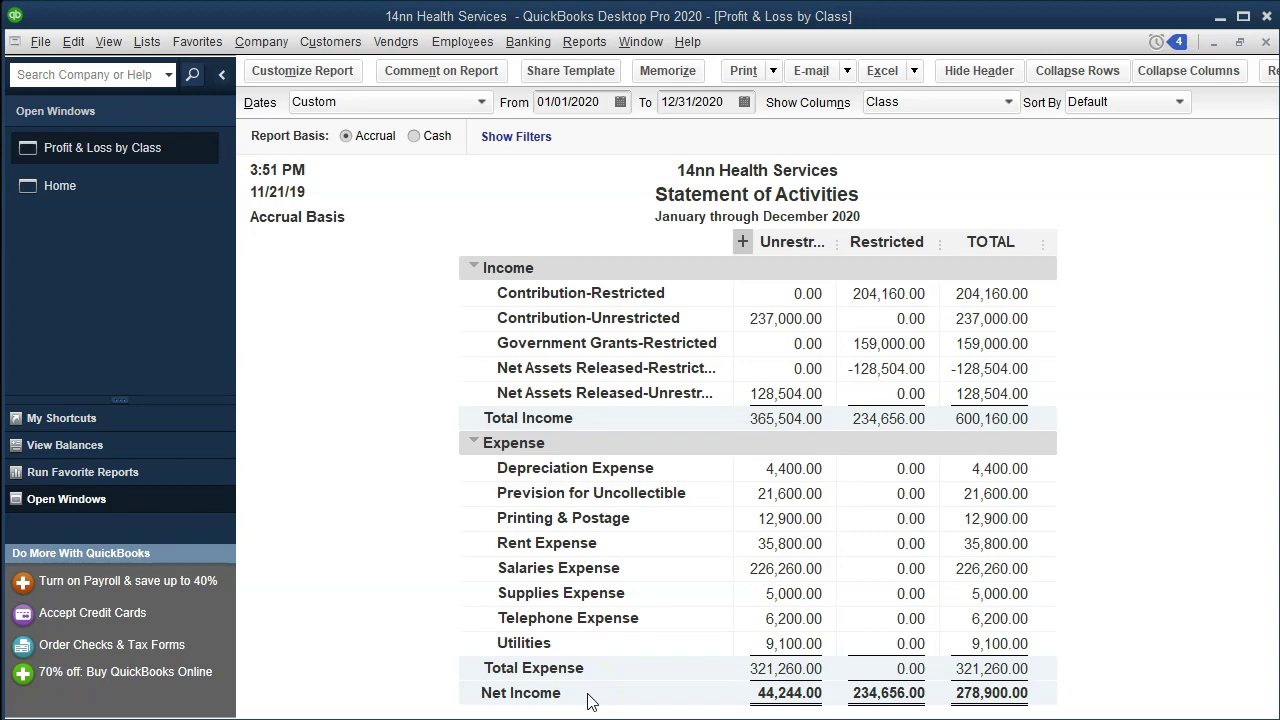
pyautogui.hotkey('alt', 'Tab')
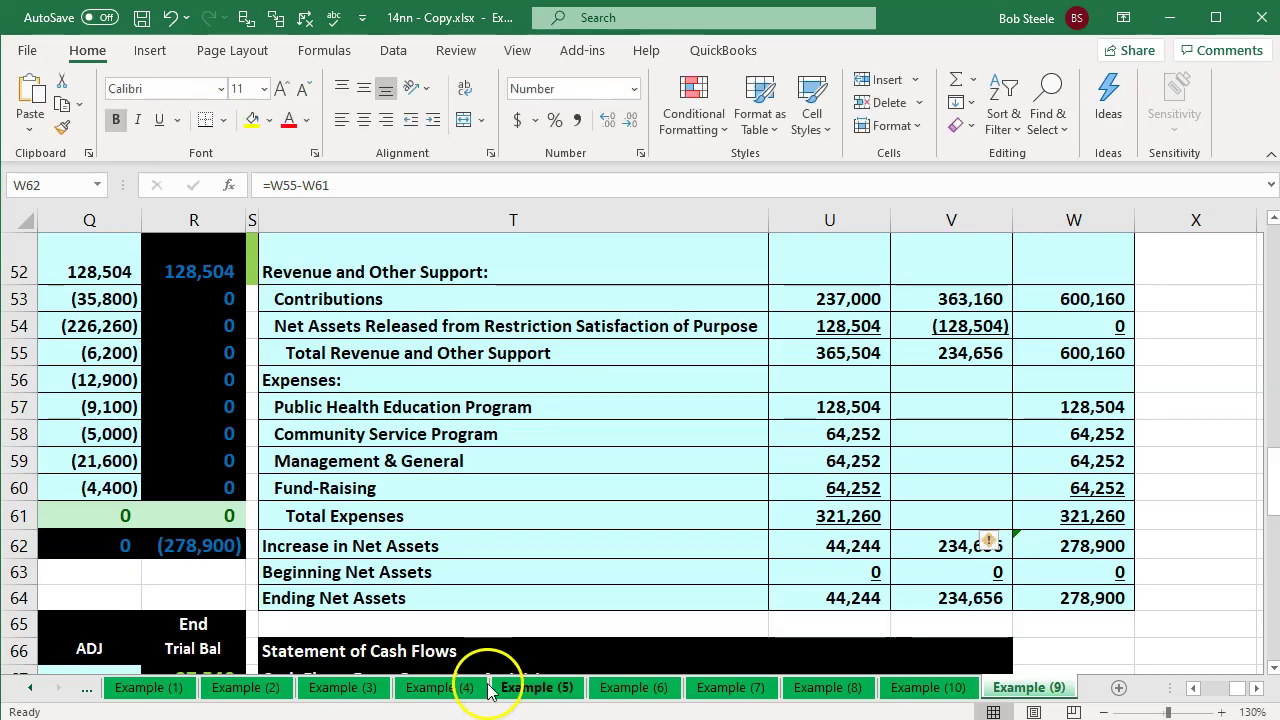
pyautogui.click(432, 548)
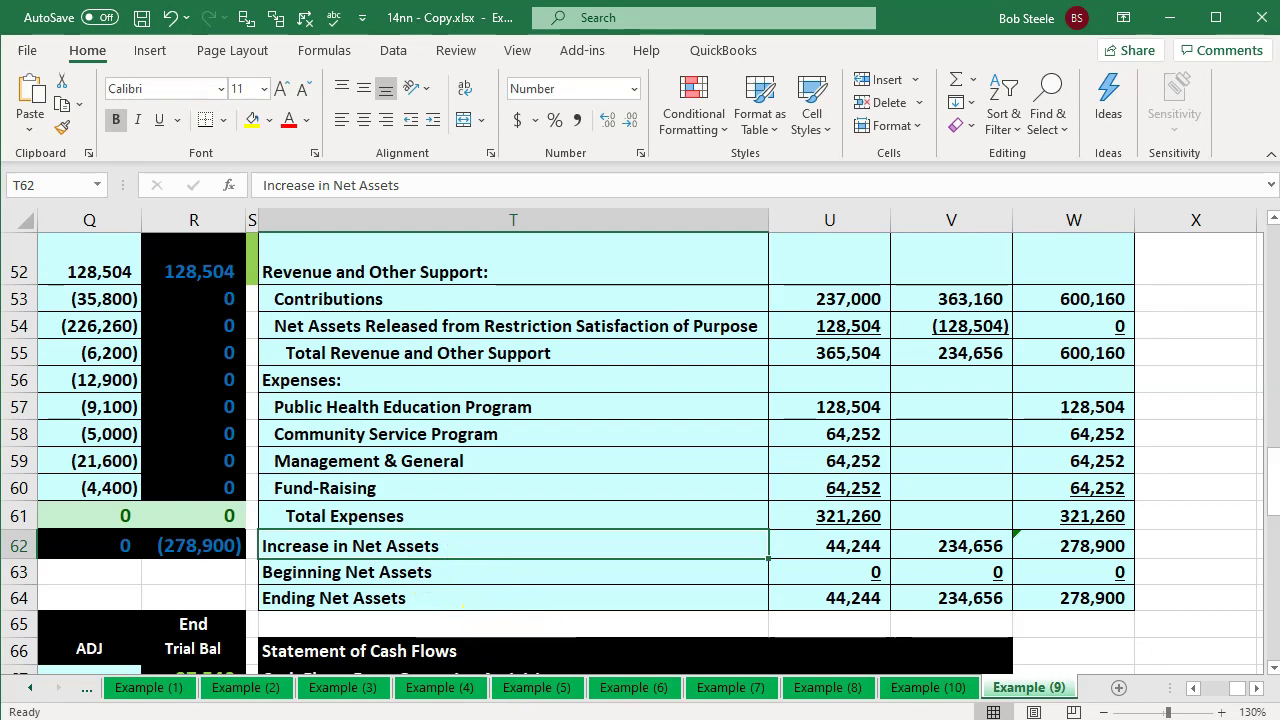
pyautogui.hotkey('alt', 'Tab')
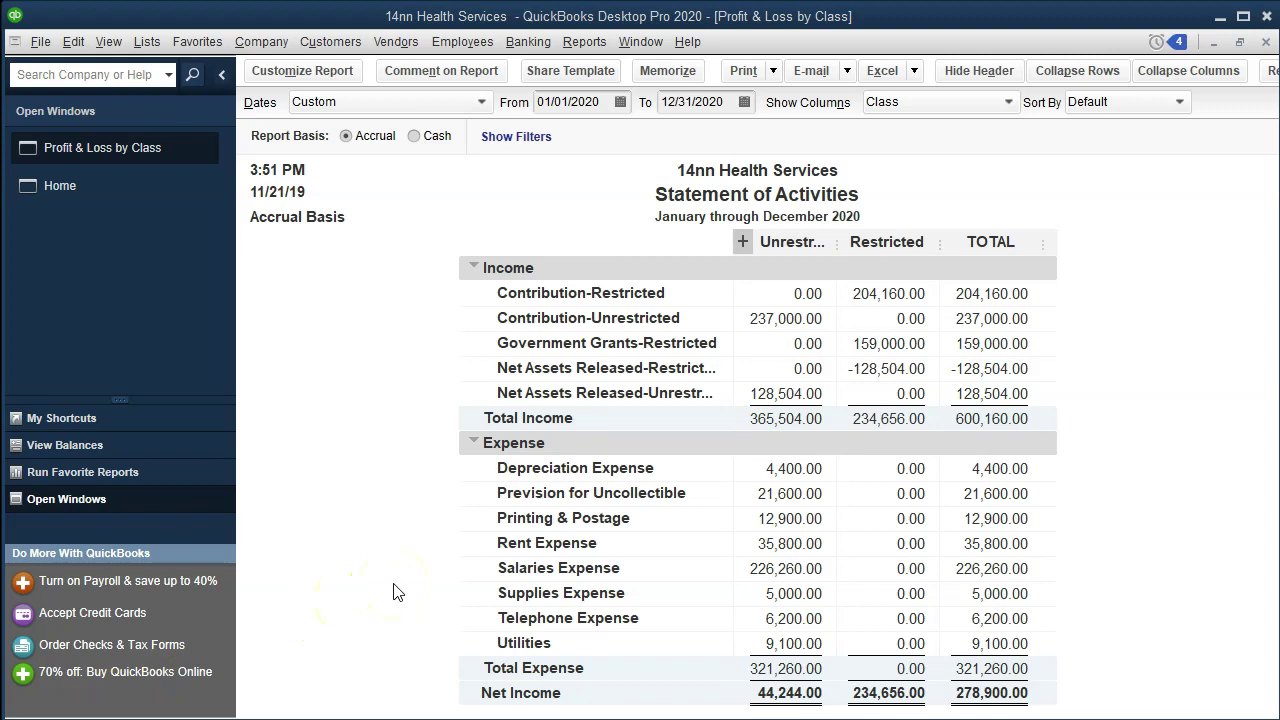
# Switch to Excel and examine the Statement of Activities expenses by function, selecting the four program and support labels in T57:T60.
pyautogui.click(742, 250)
pyautogui.hotkey('alt', 'Tab')
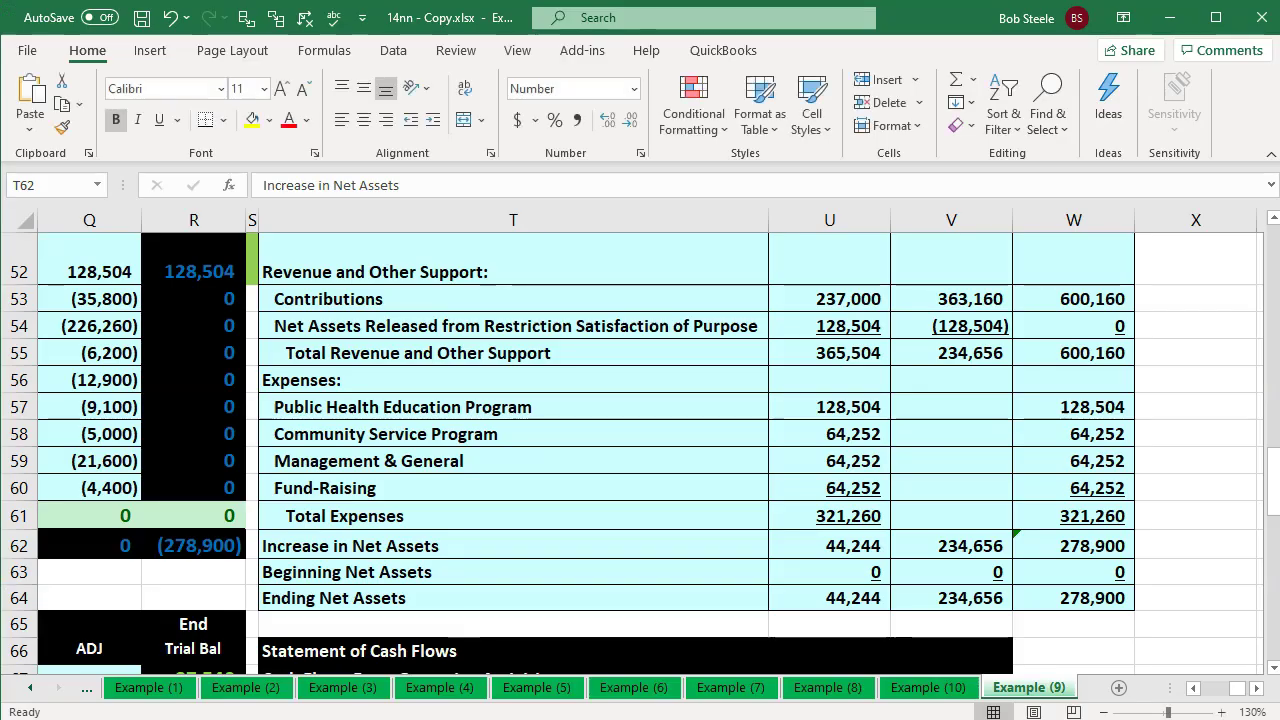
pyautogui.click(594, 606)
pyautogui.scroll(2, 597, 607)
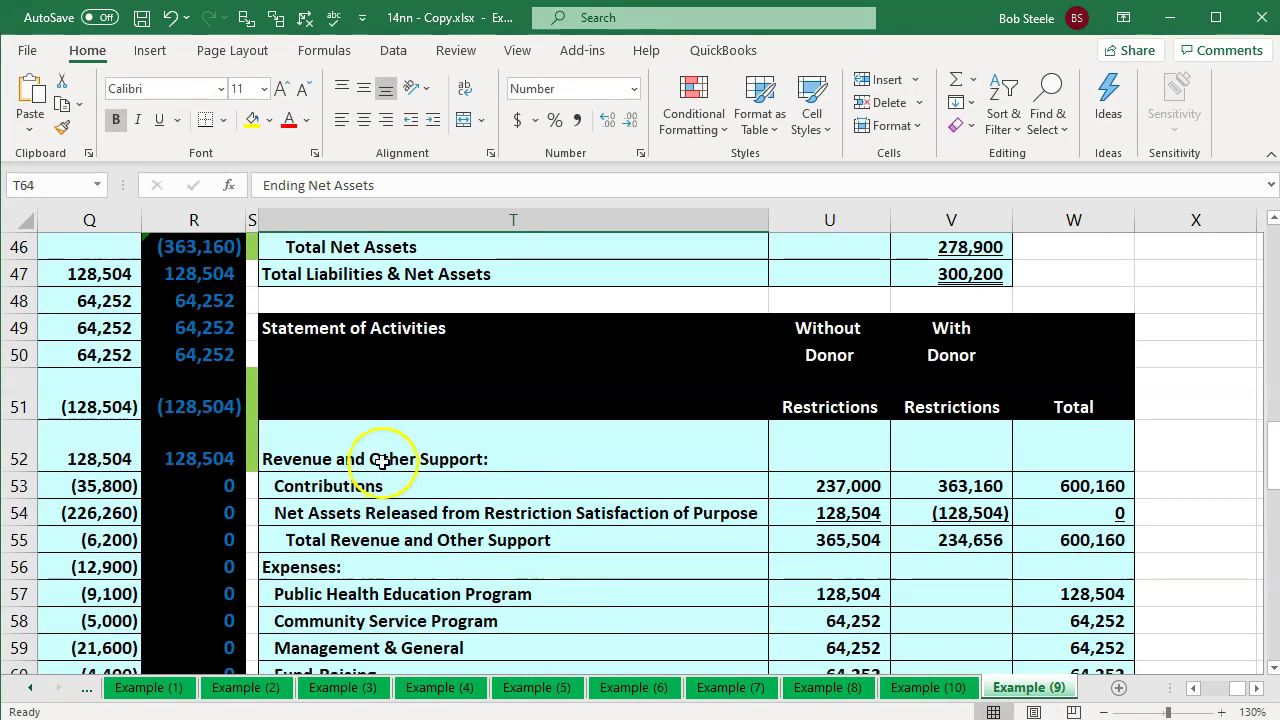
pyautogui.scroll(-1, 380, 457)
pyautogui.moveTo(374, 506); pyautogui.dragTo(372, 591)
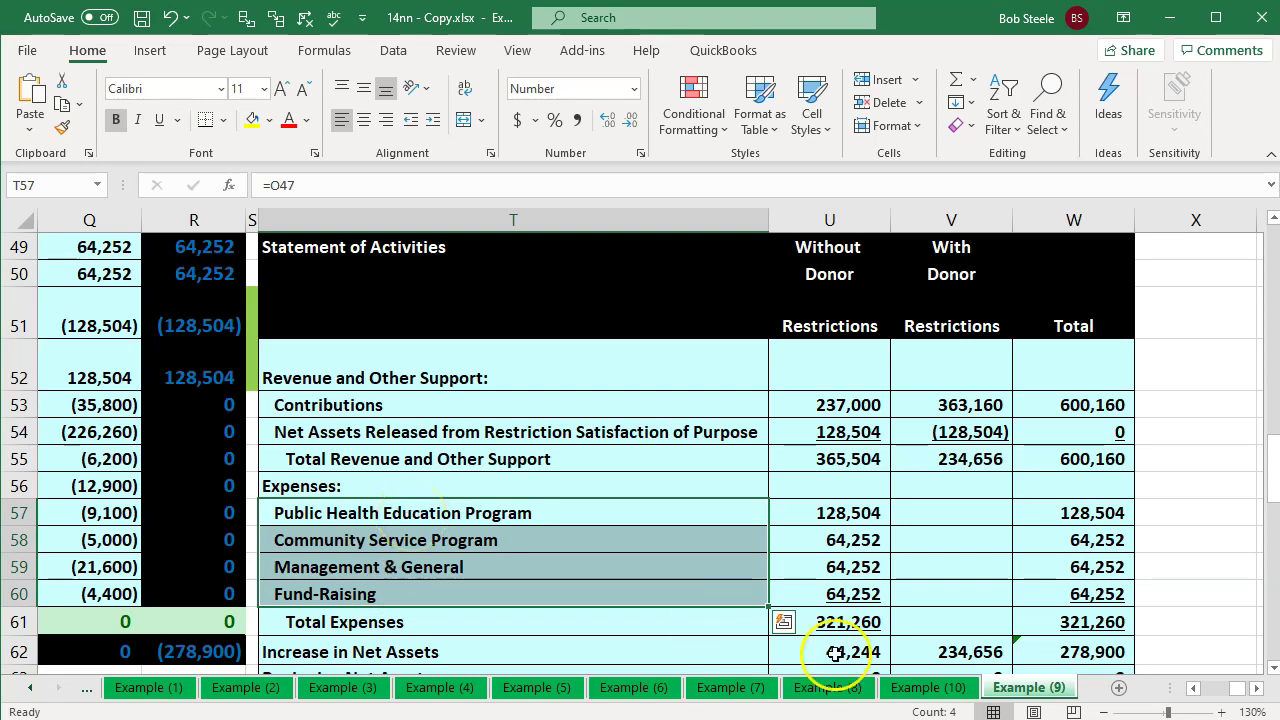
# Switch to QuickBooks, expand the class columns to examine expenses by program, fundraising and administration, and collapse them again.
pyautogui.hotkey('alt', 'Tab')
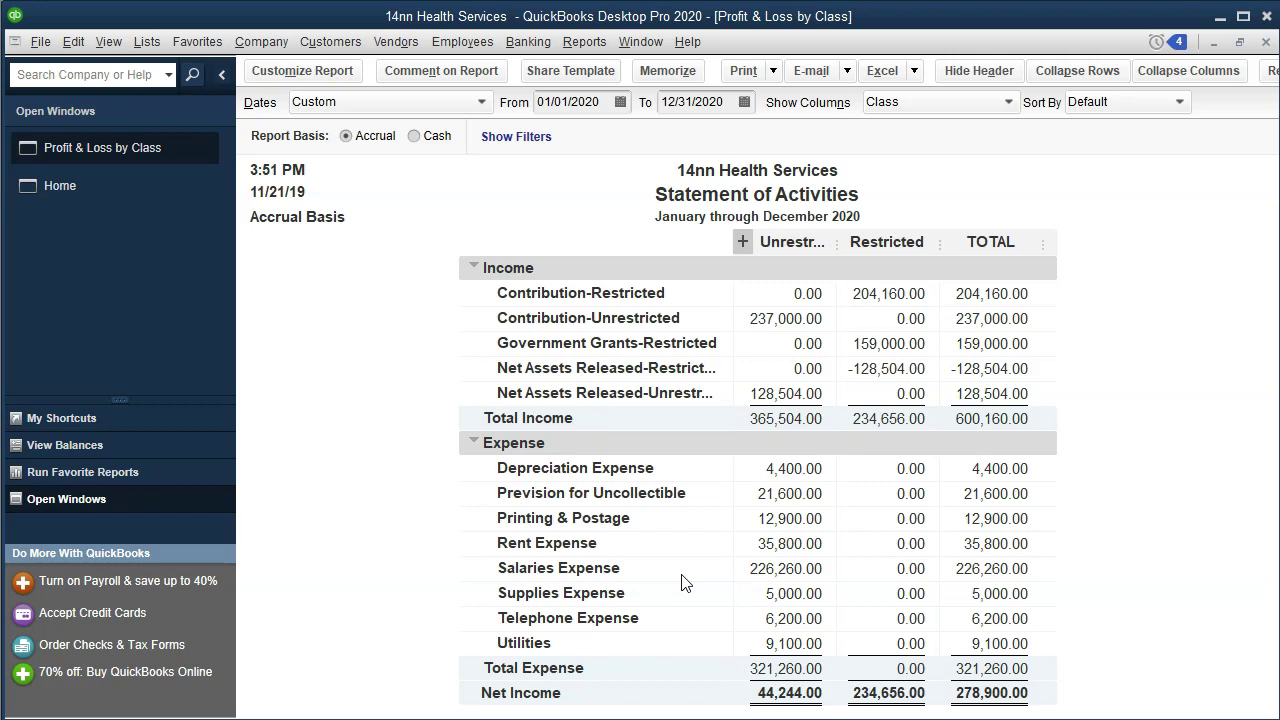
pyautogui.click(742, 242)
pyautogui.scroll(-2, 704, 543)
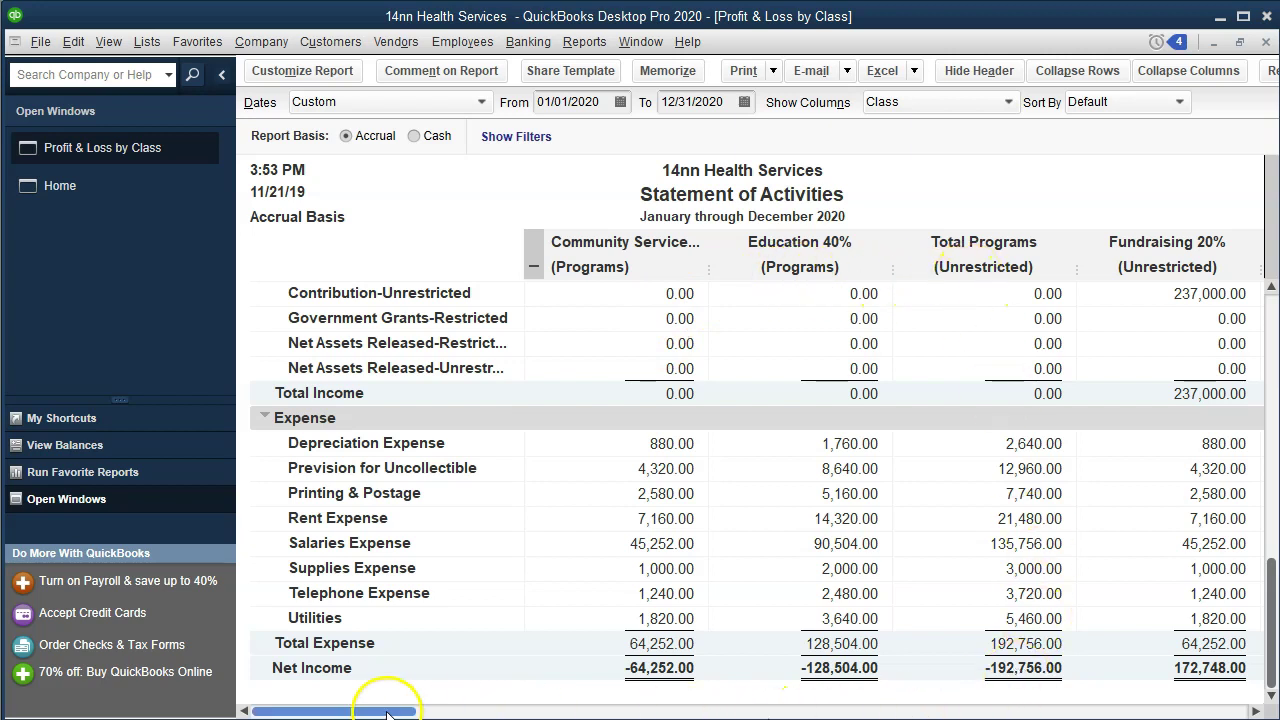
pyautogui.moveTo(471, 711); pyautogui.dragTo(556, 711)
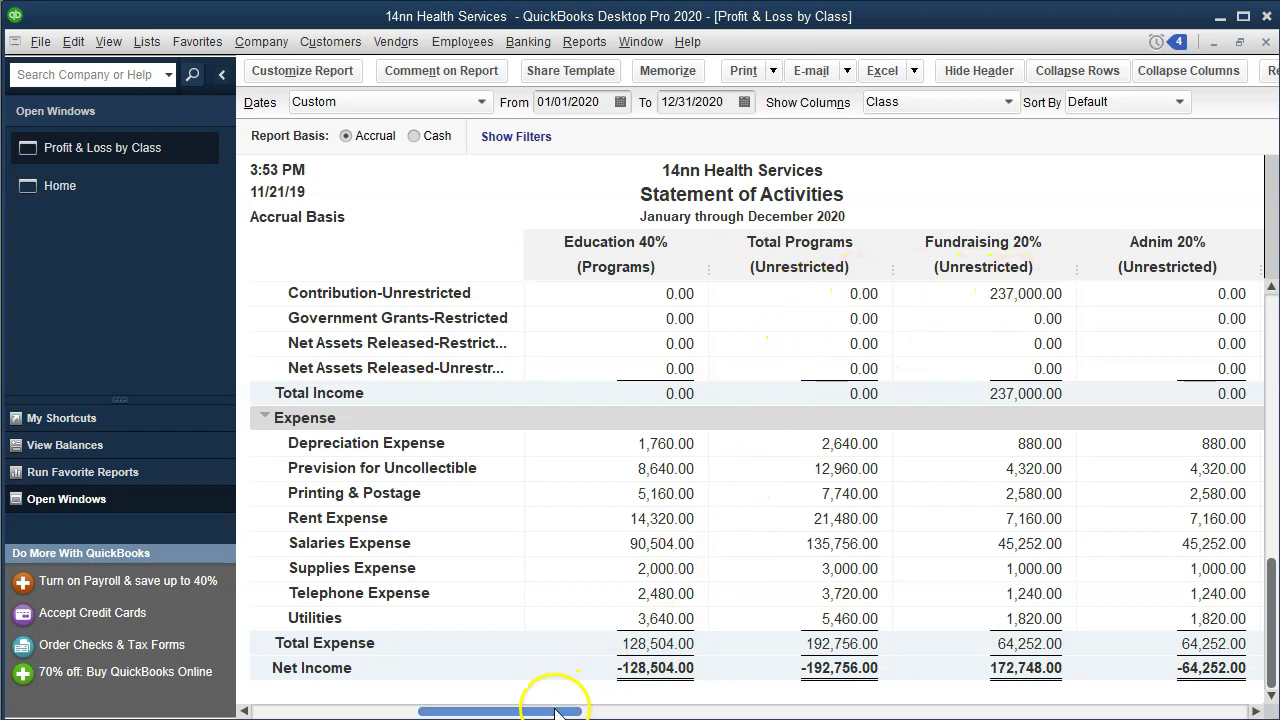
pyautogui.moveTo(530, 705); pyautogui.dragTo(1234, 696)
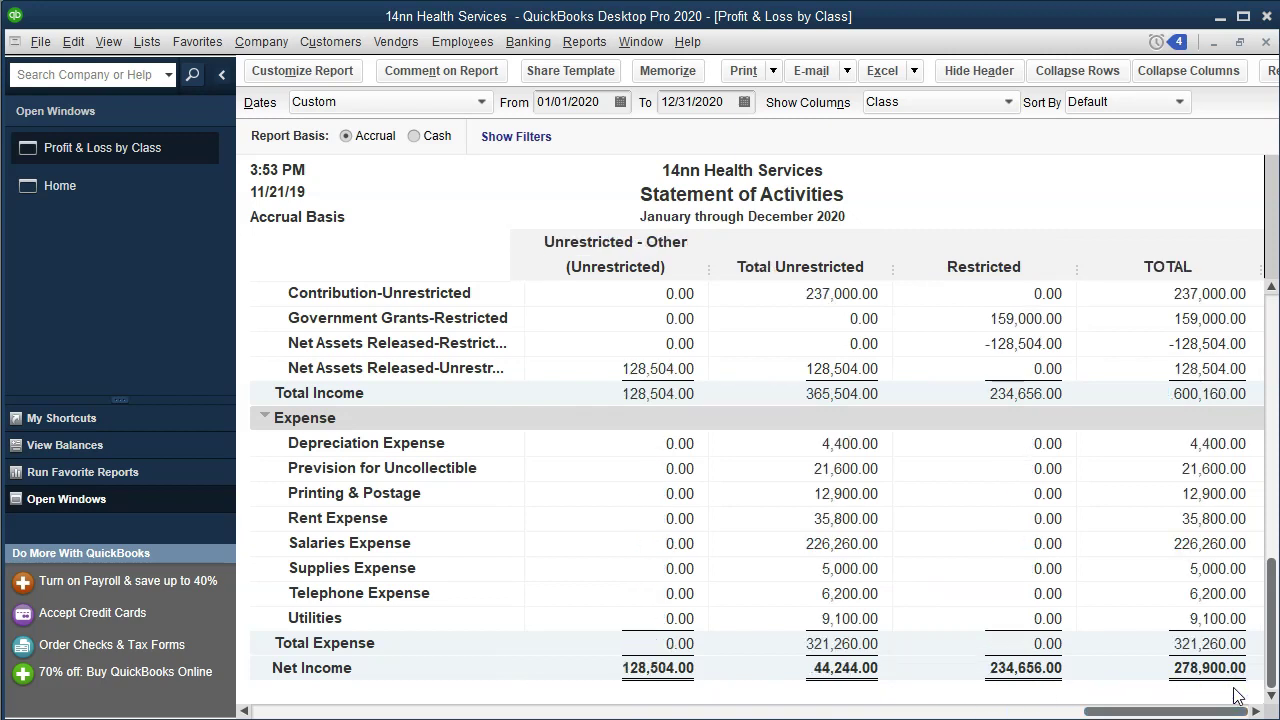
pyautogui.moveTo(1109, 711); pyautogui.dragTo(326, 712)
pyautogui.click(531, 251)
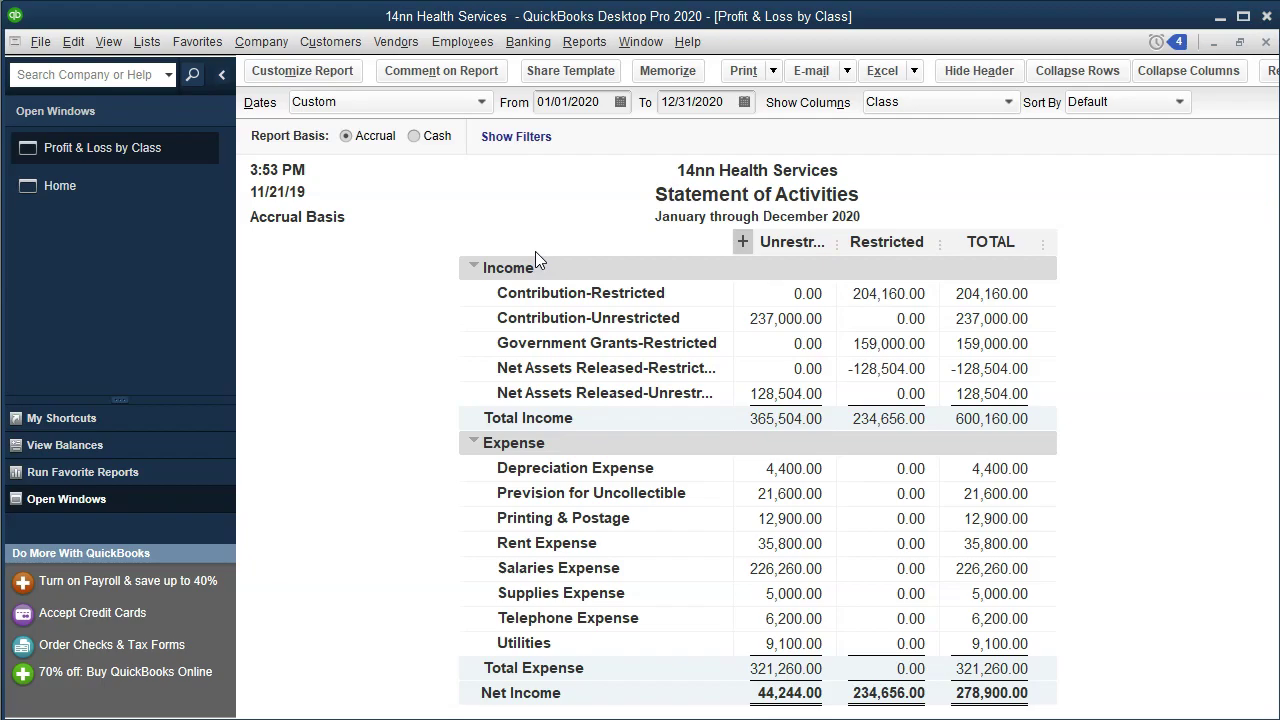
# Switch to Excel and examine the Reporting of Expenses by Nature and Function table across to the All Services column.
pyautogui.hotkey('alt', 'Tab')
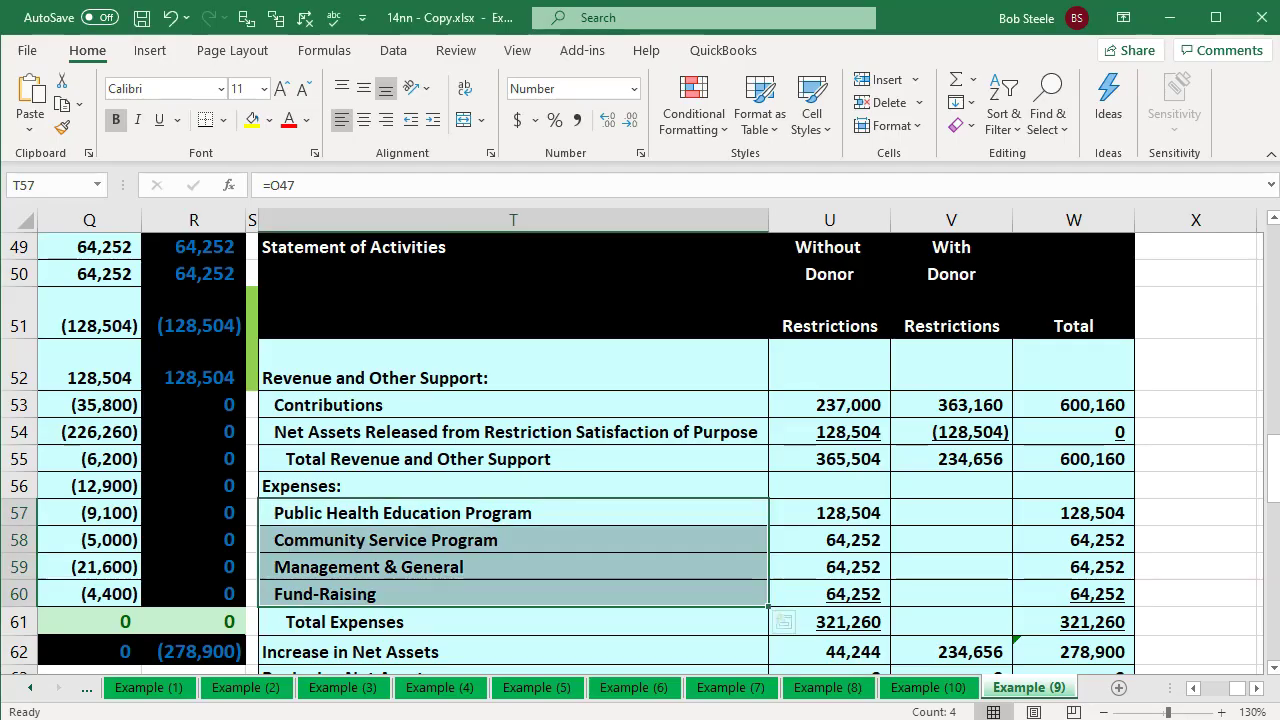
pyautogui.click(550, 540)
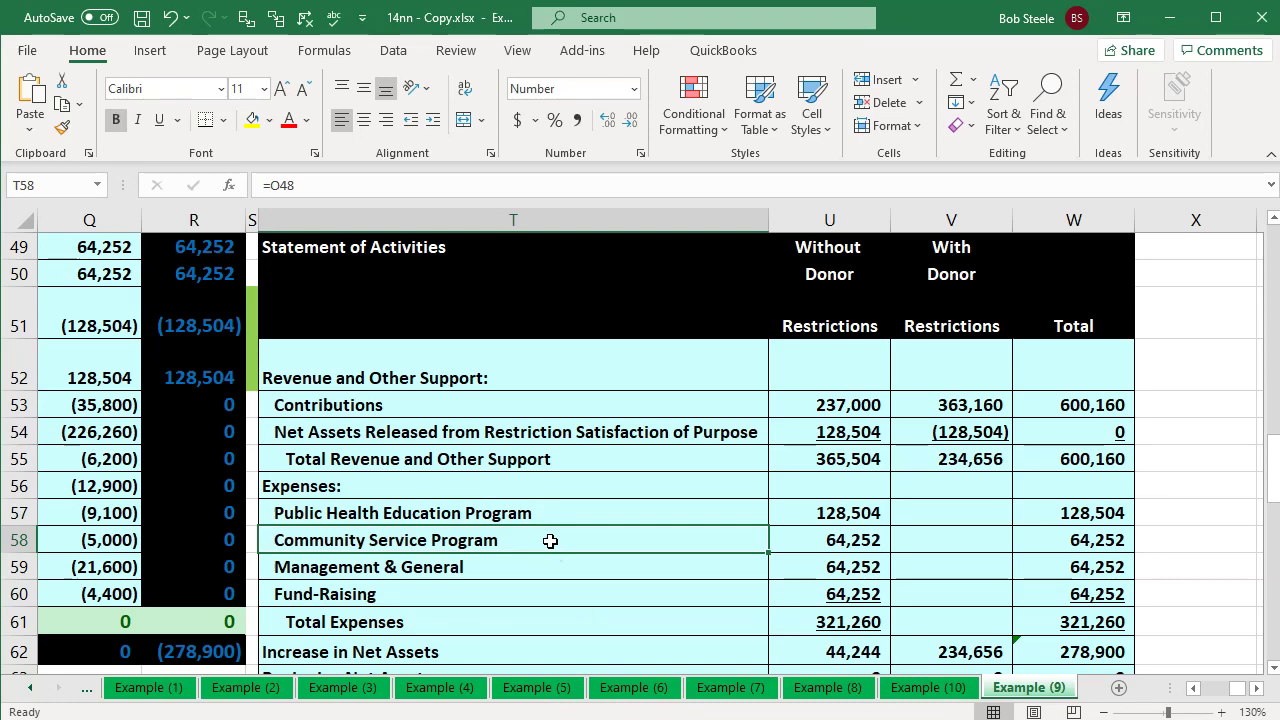
pyautogui.scroll(-11, 550, 540)
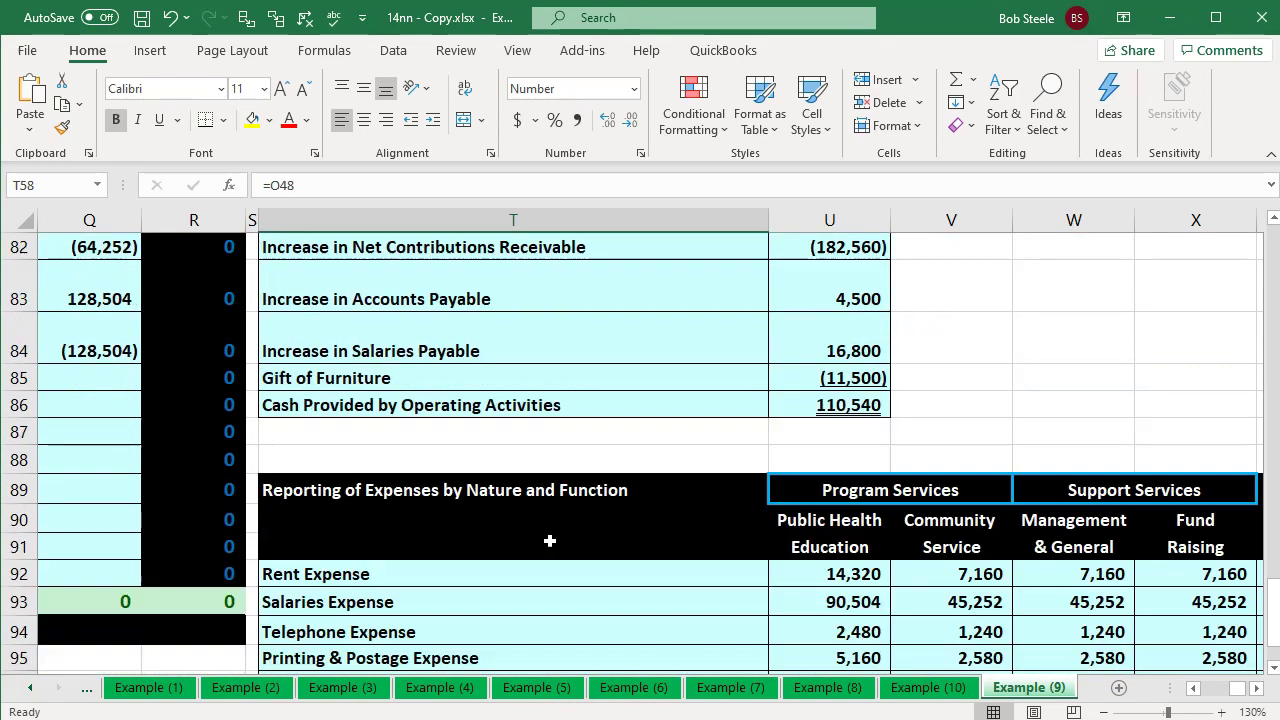
pyautogui.scroll(-2, 550, 540)
pyautogui.click(550, 510)
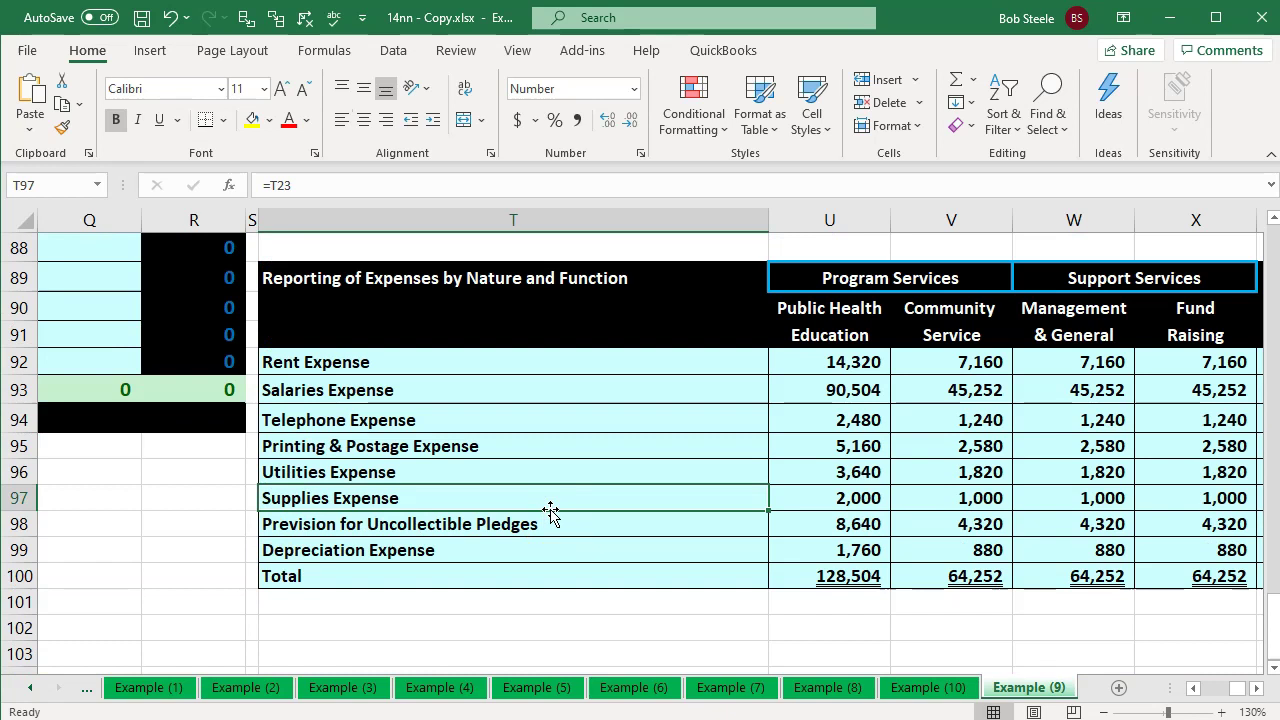
pyautogui.press('Right')
pyautogui.press('Right')
pyautogui.press('Right')
pyautogui.press('Right')
pyautogui.press('Right')
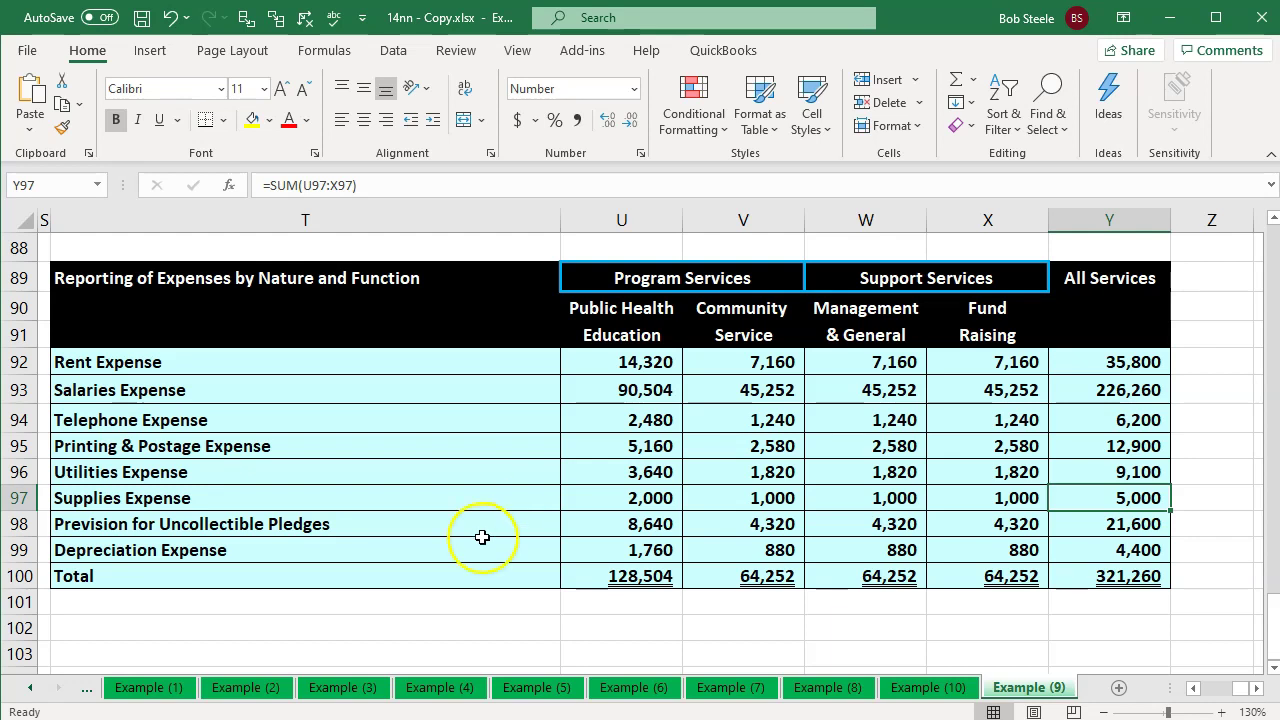
# Return to the Statement of Activities in the worksheet and select the Community Service Program label in T58.
pyautogui.scroll(5, 482, 538)
pyautogui.scroll(9, 482, 538)
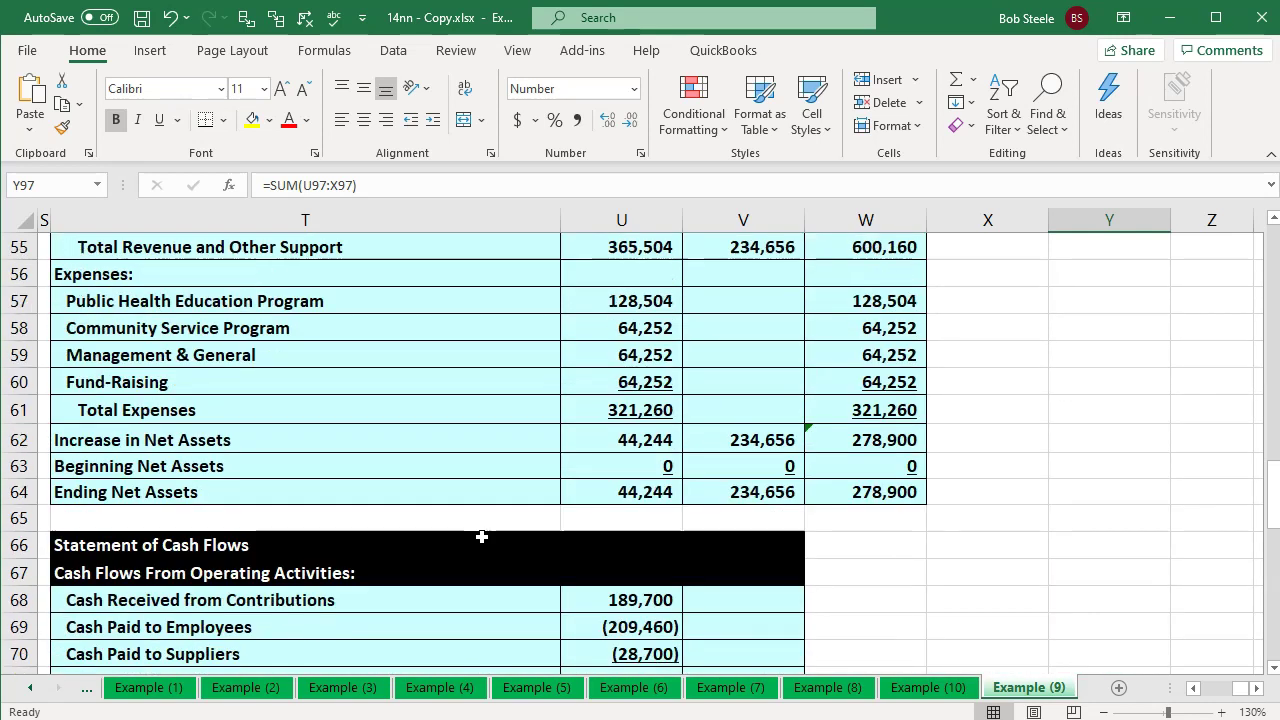
pyautogui.scroll(-1, 482, 538)
pyautogui.click(482, 538)
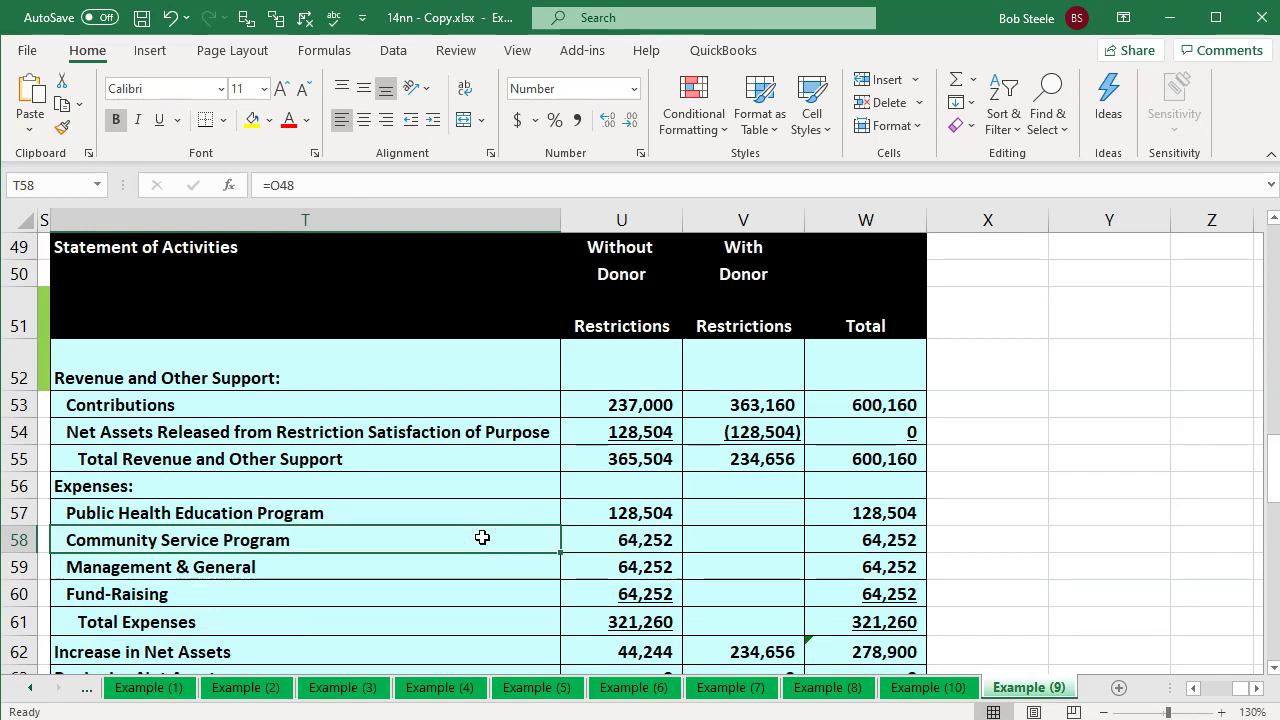
# Switch to QuickBooks, expand the class columns to review the functional expense breakdown, and collapse them back to the short version.
pyautogui.hotkey('alt', 'Tab')
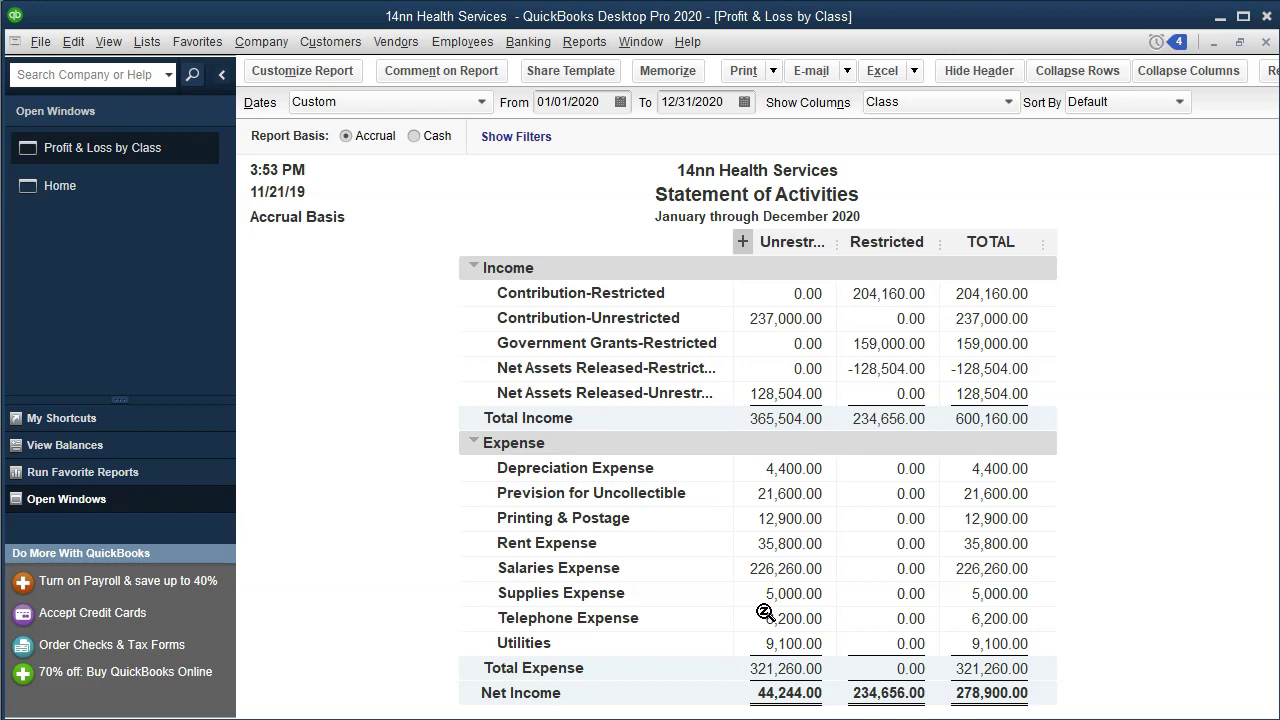
pyautogui.click(741, 243)
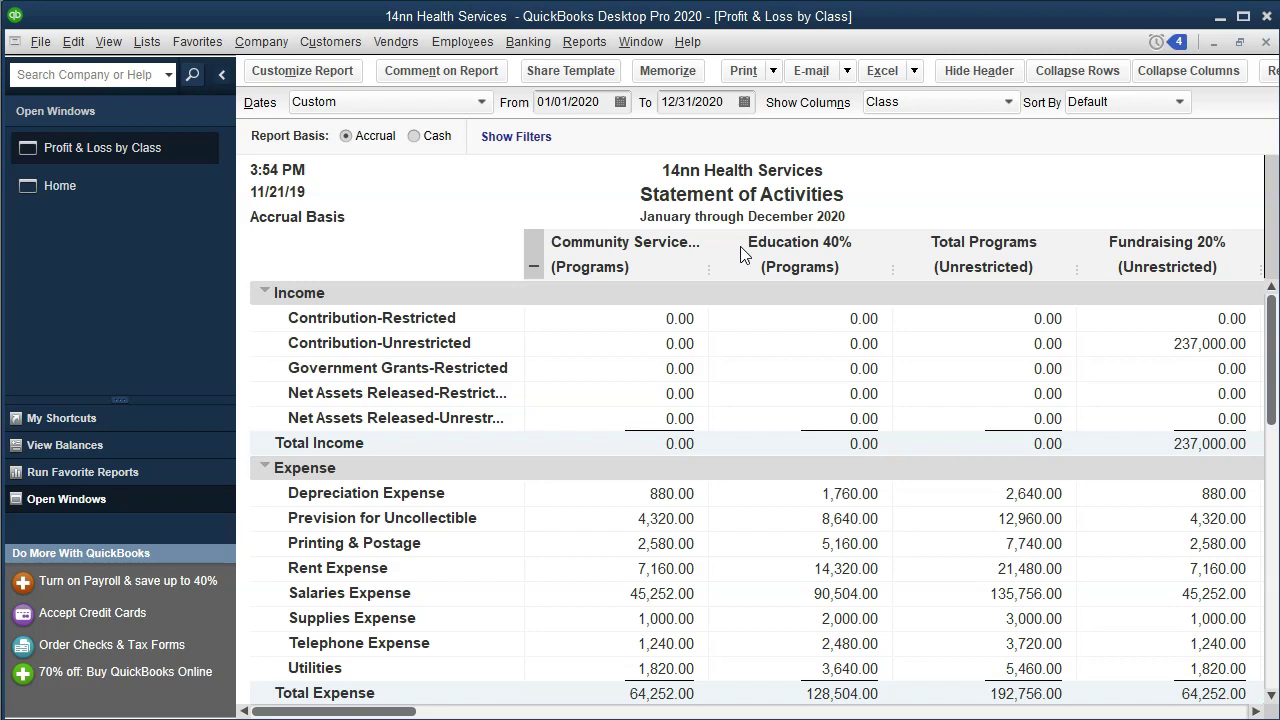
pyautogui.click(534, 249)
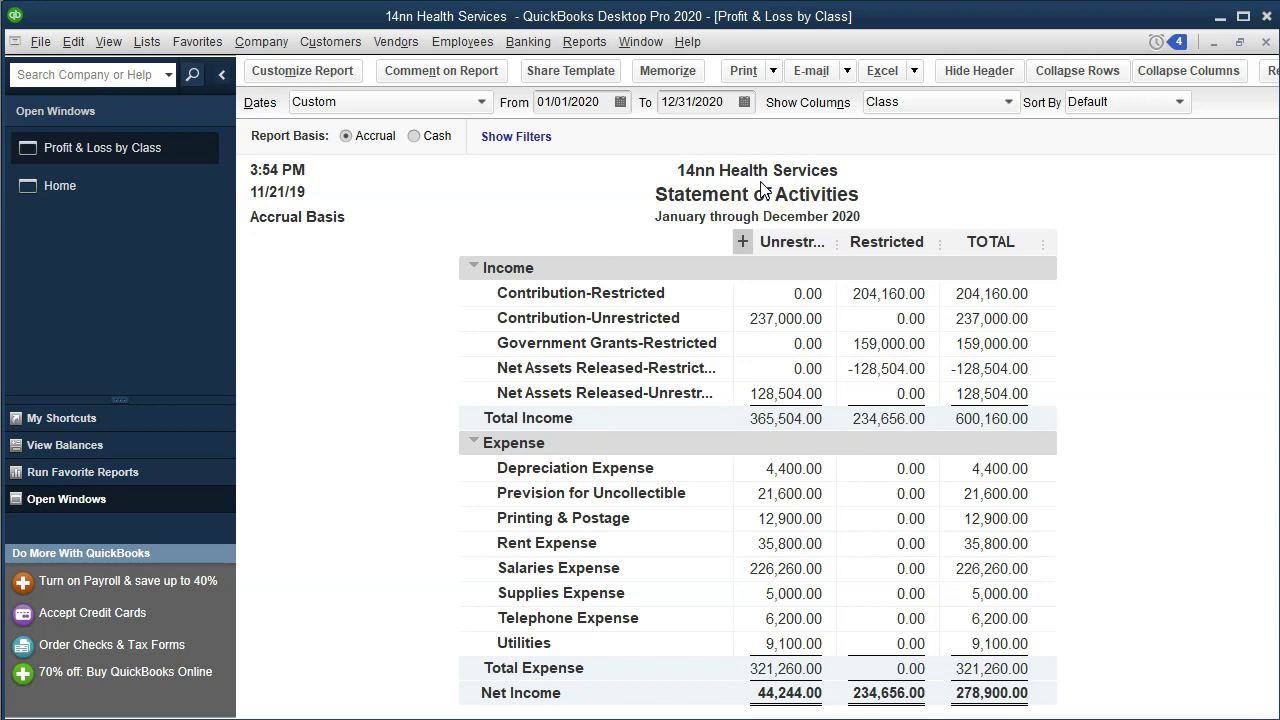
# Export the collapsed report to Excel as a new worksheet in the existing workbook Financial Statements.xlsx from the Problem 1 Docs folder.
pyautogui.click(914, 71)
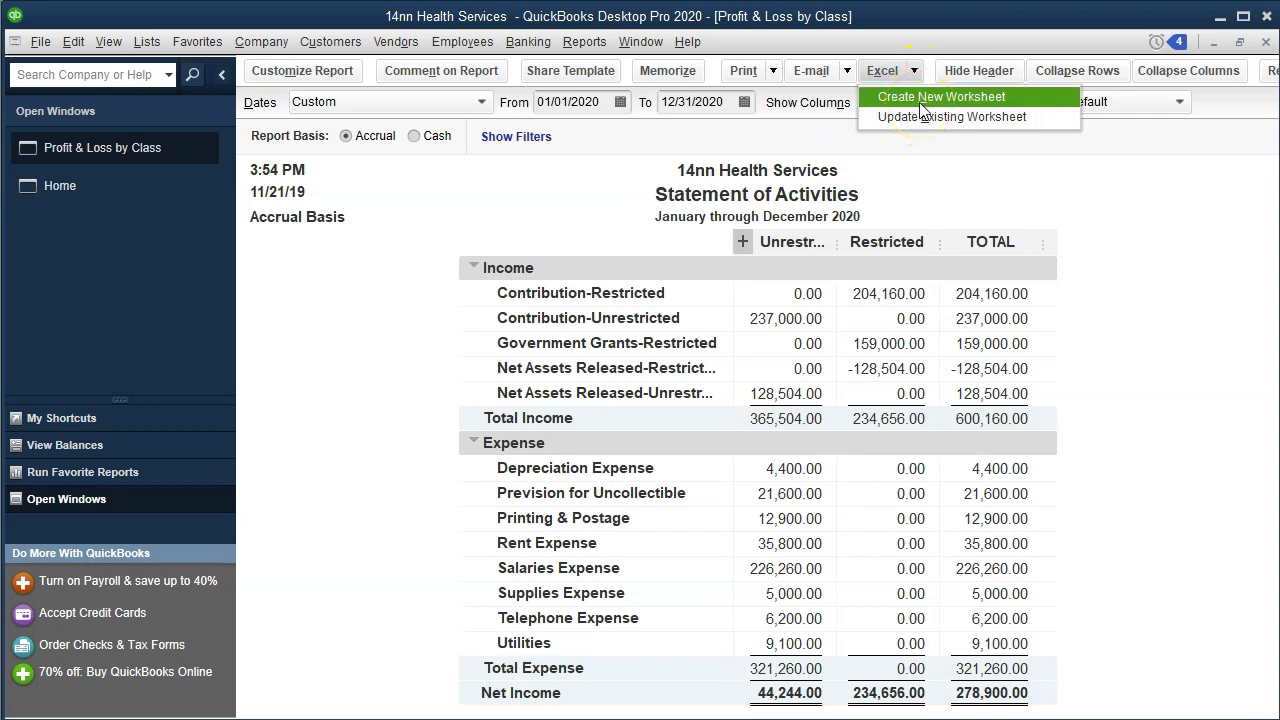
pyautogui.click(920, 100)
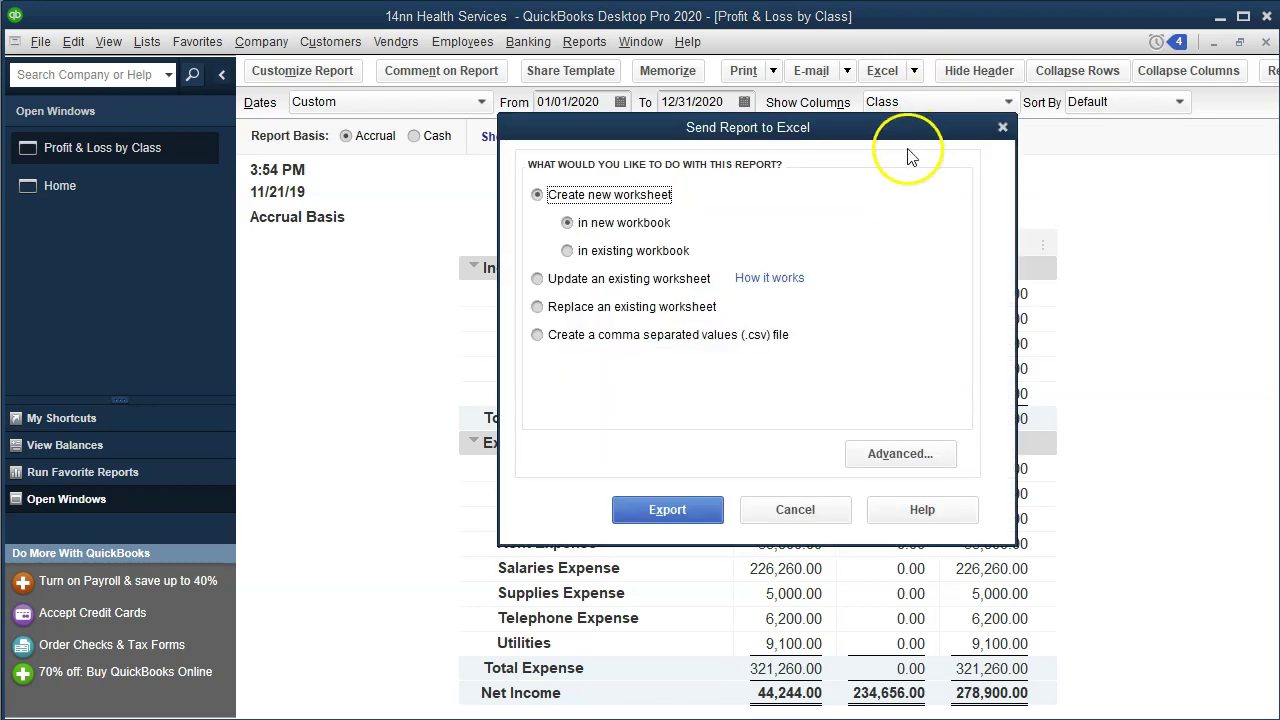
pyautogui.click(566, 252)
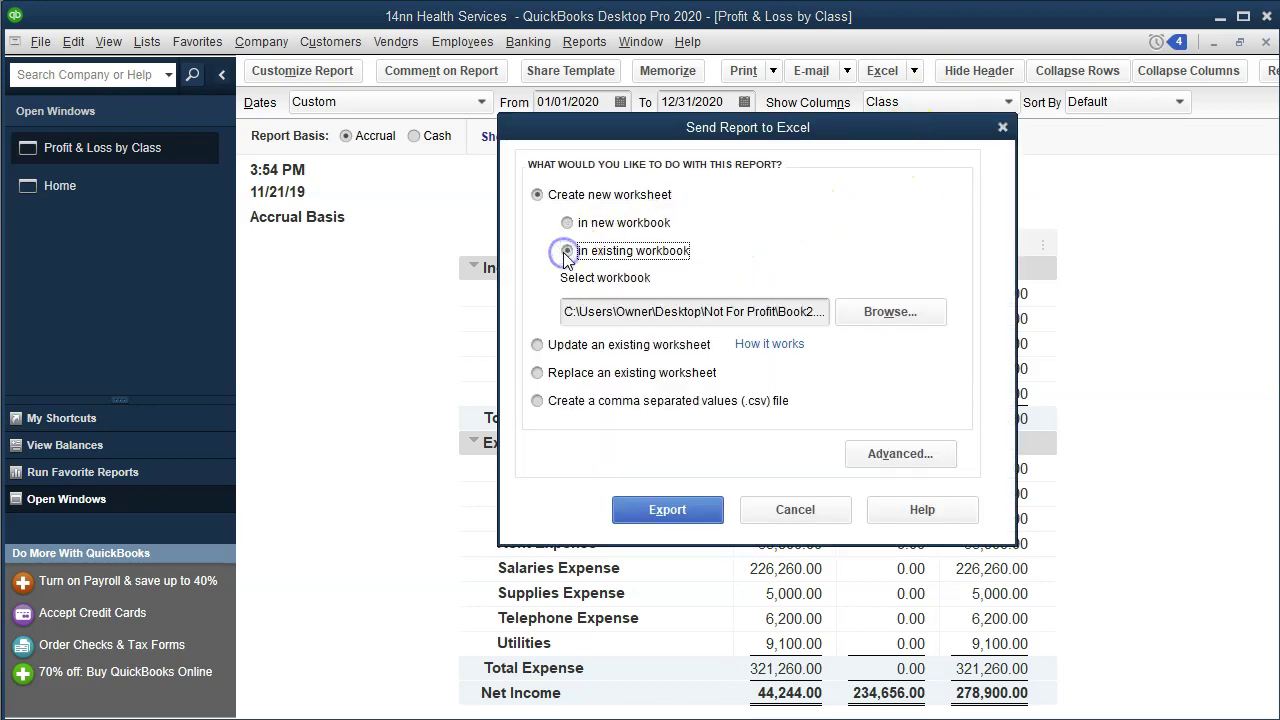
pyautogui.click(889, 312)
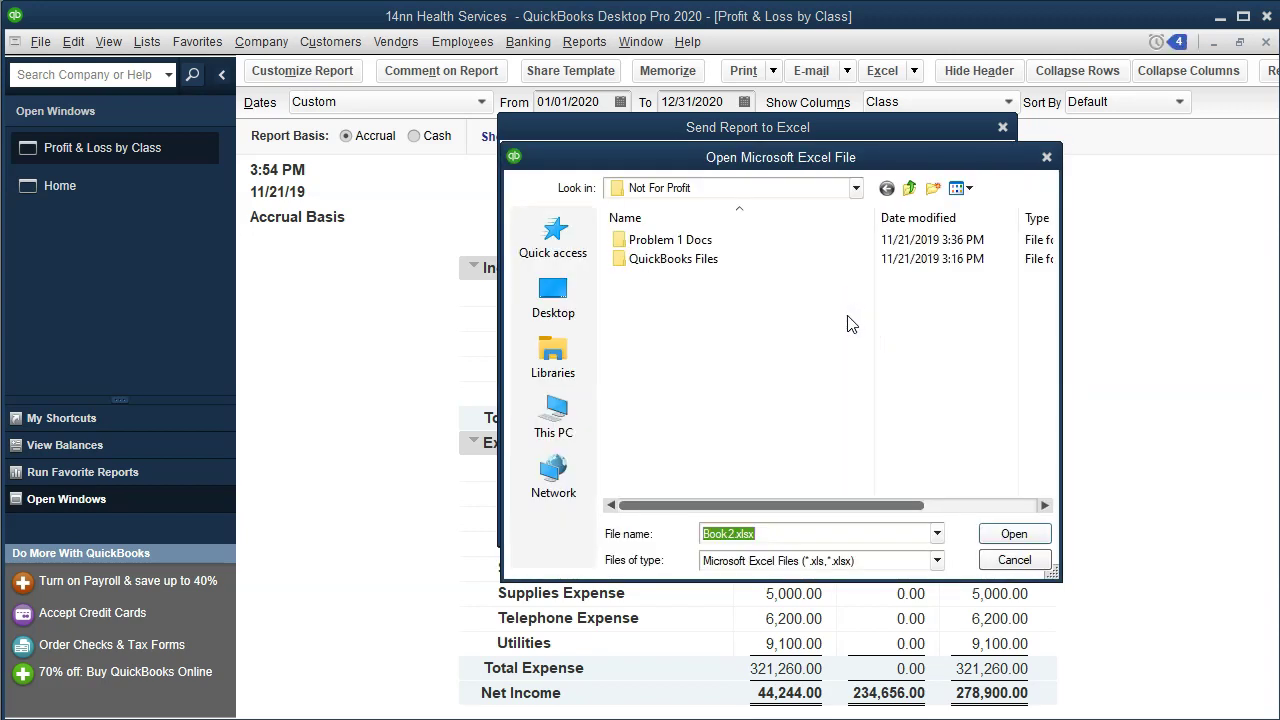
pyautogui.click(655, 245)
pyautogui.doubleClick(655, 245)
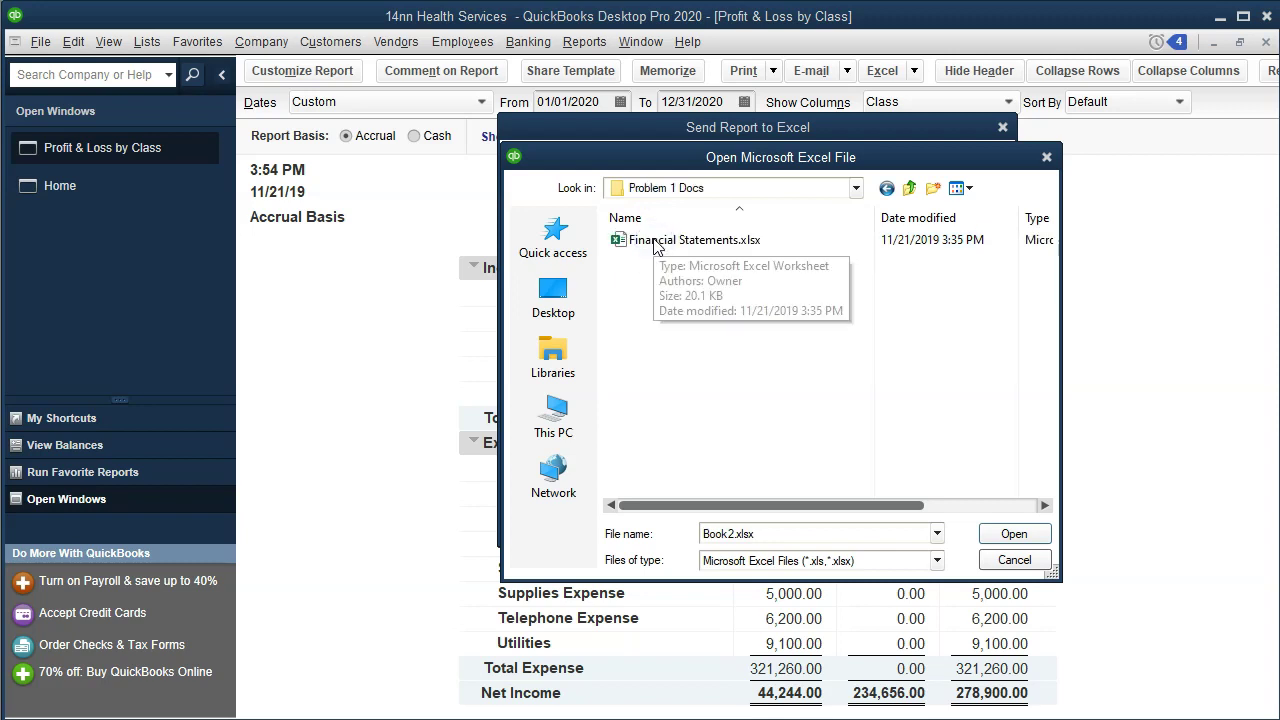
pyautogui.click(656, 246)
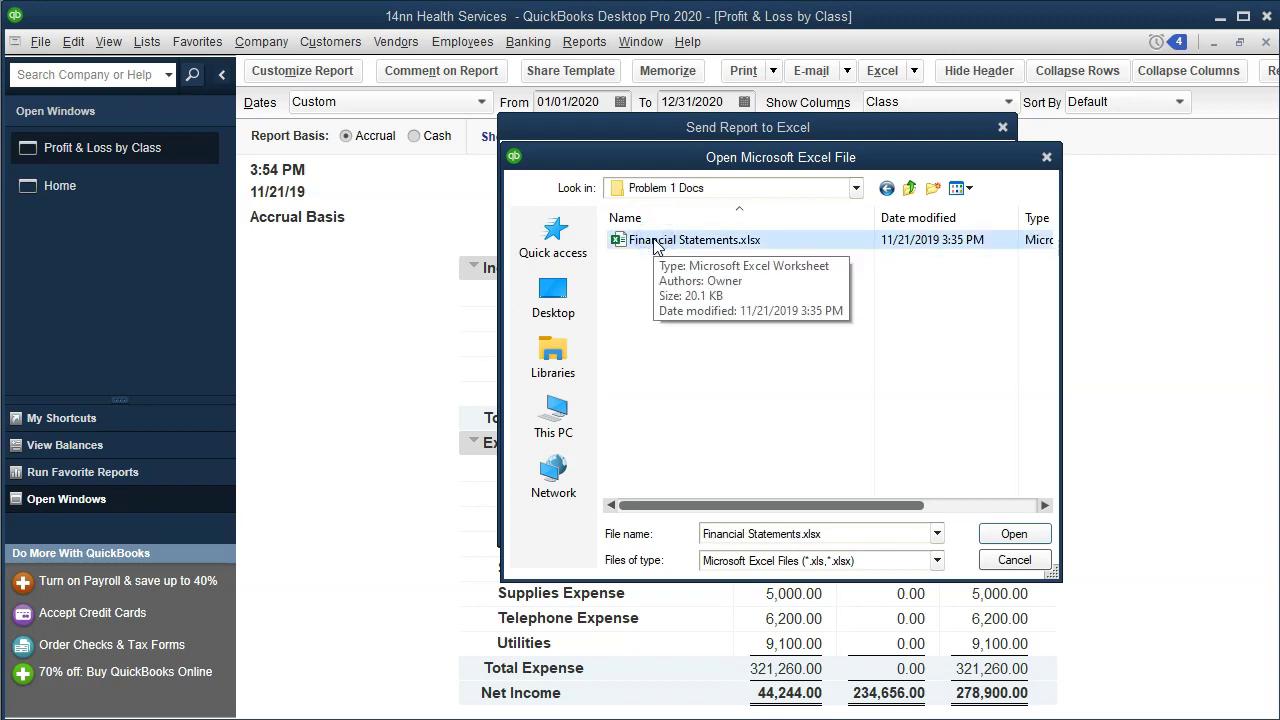
pyautogui.doubleClick(655, 245)
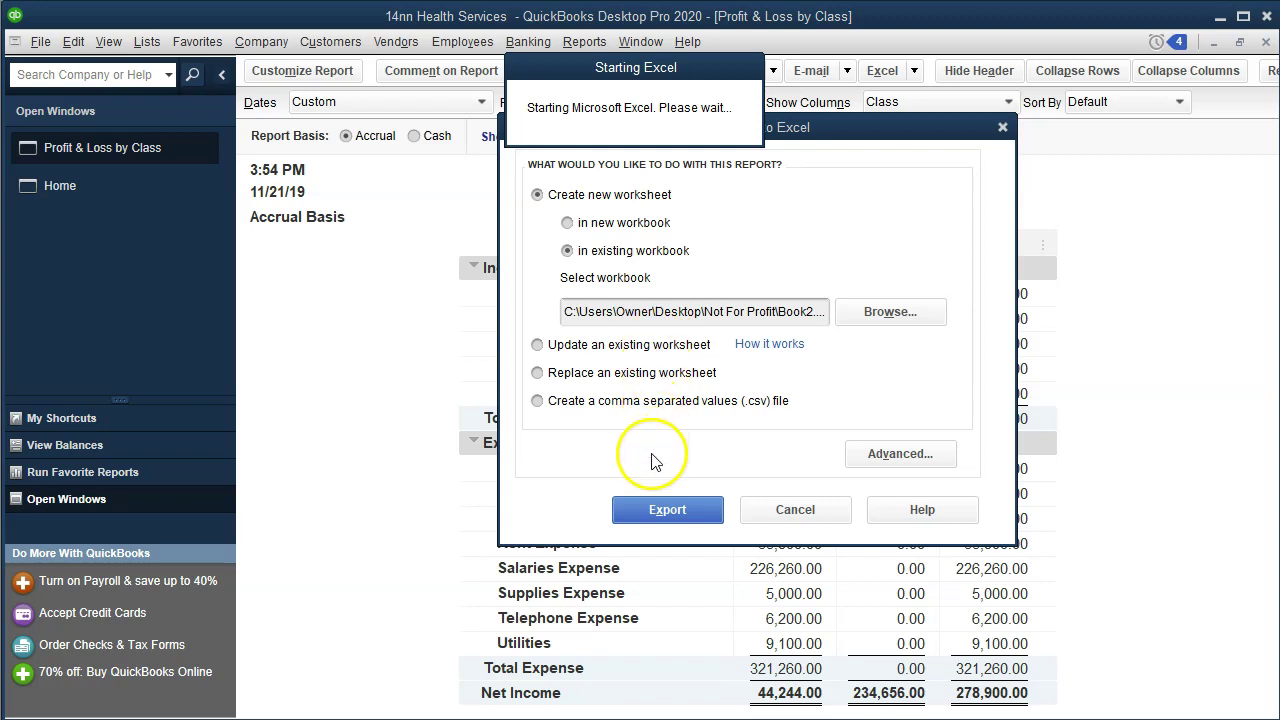
pyautogui.click(651, 508)
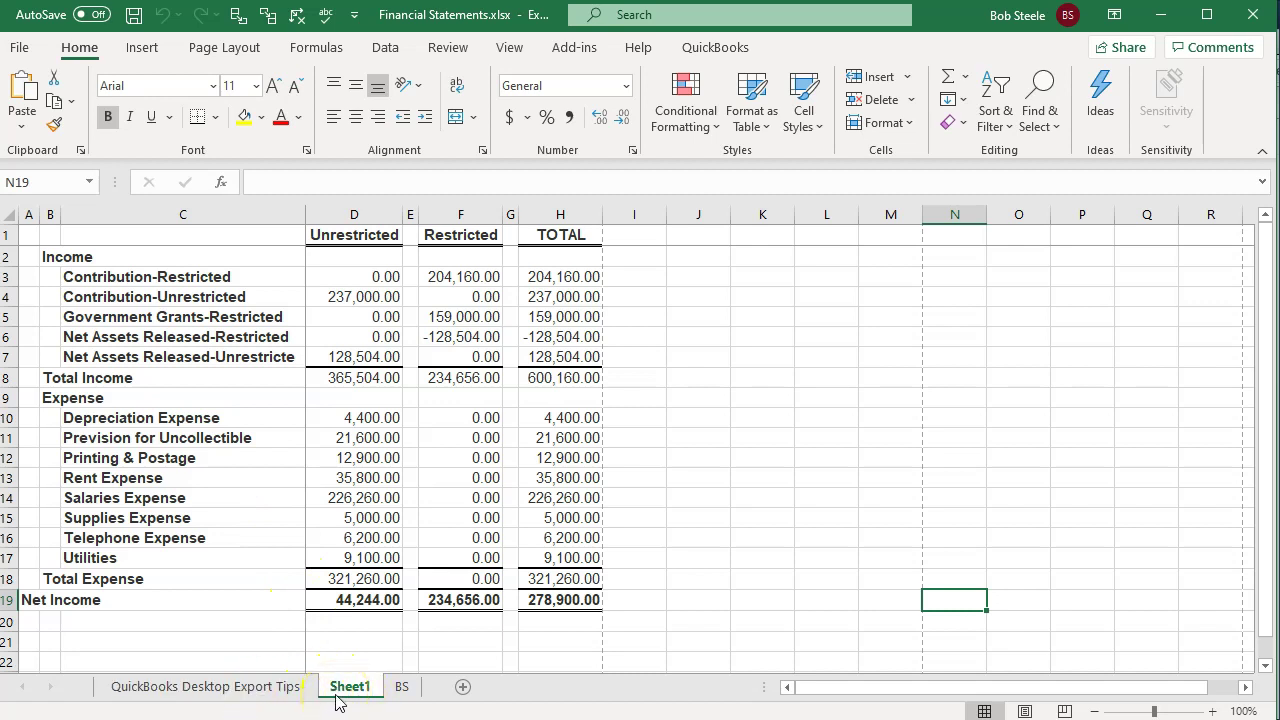
# Move the exported Sheet1 after the BS sheet and rename it P&L Short.
pyautogui.moveTo(338, 694); pyautogui.dragTo(423, 689)
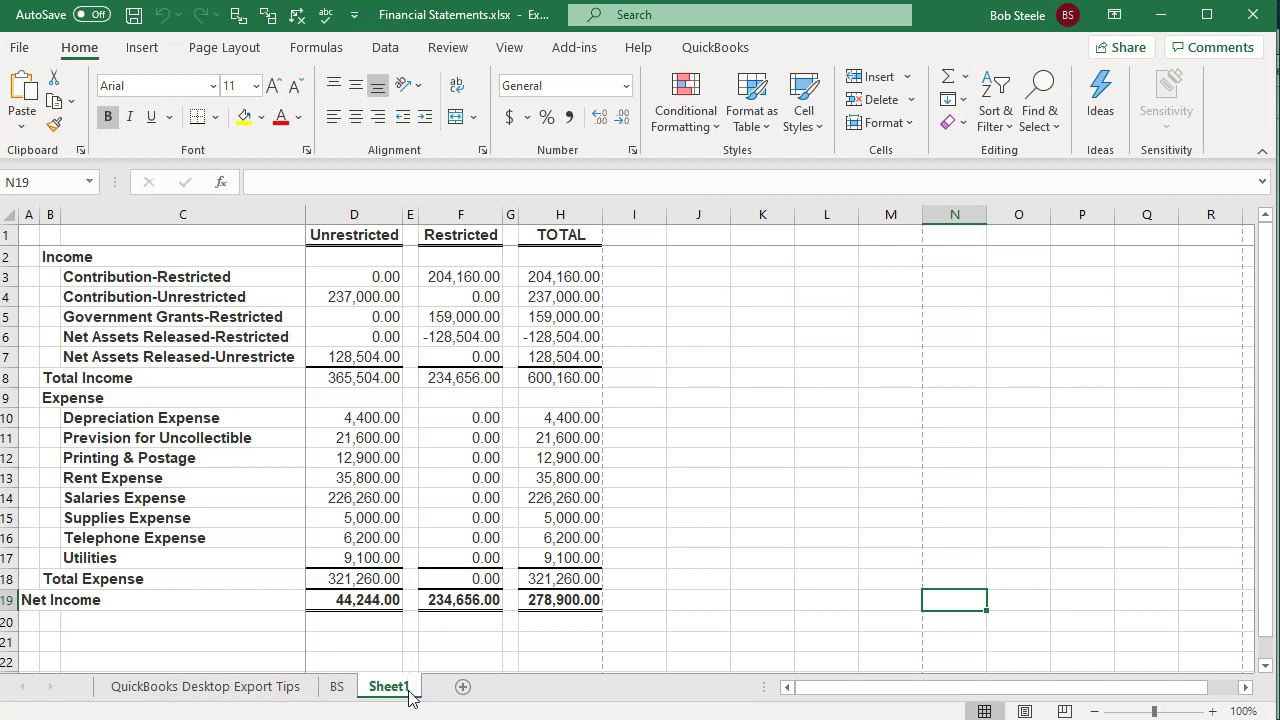
pyautogui.doubleClick(392, 686)
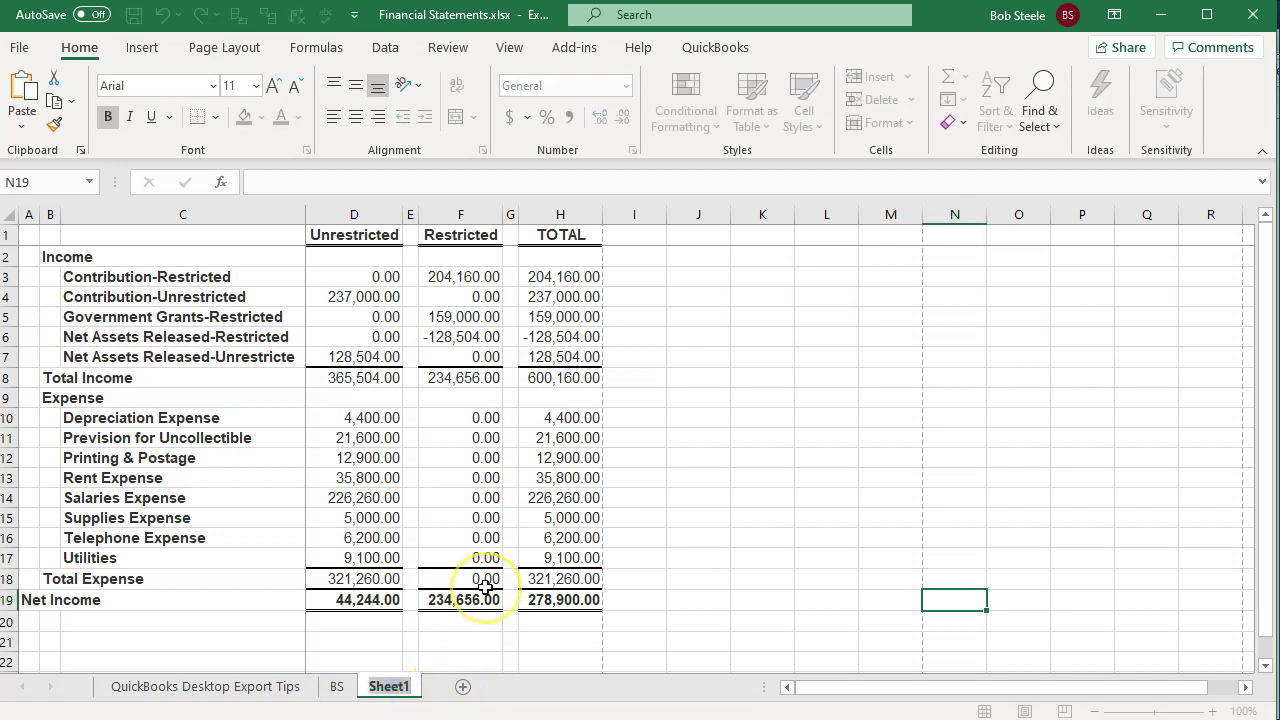
pyautogui.write('P&L Short')
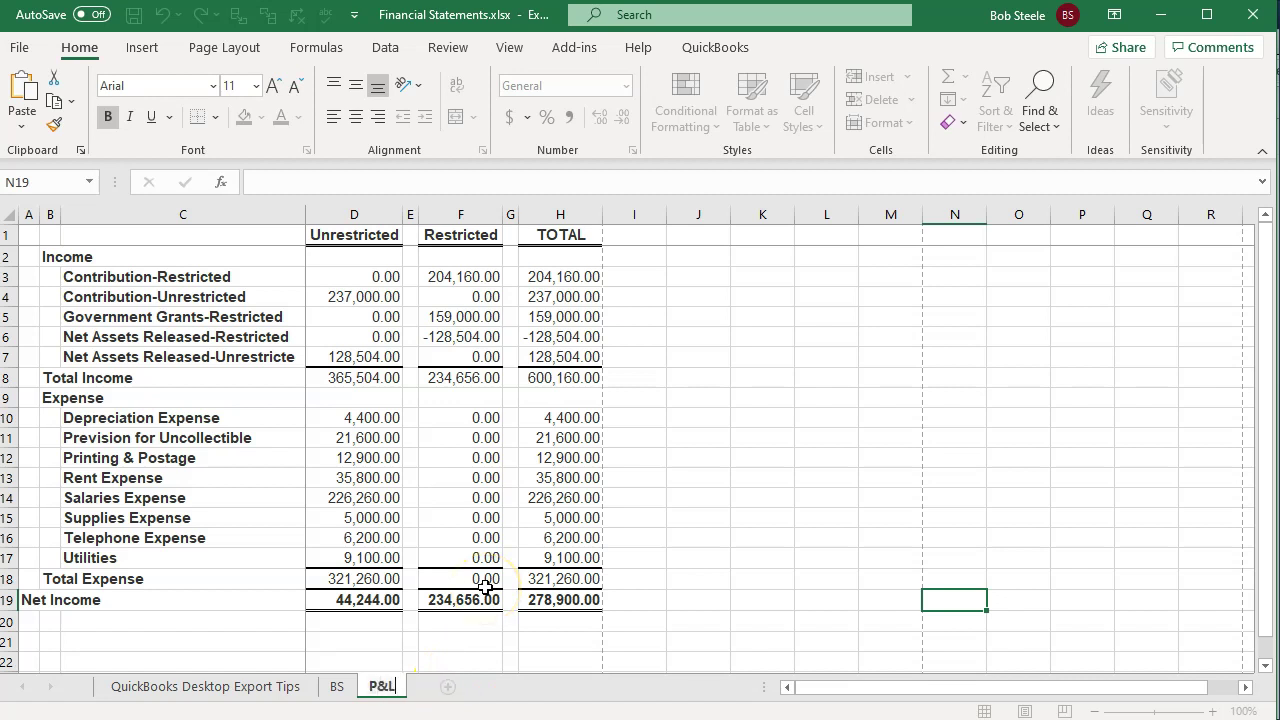
pyautogui.click(482, 537)
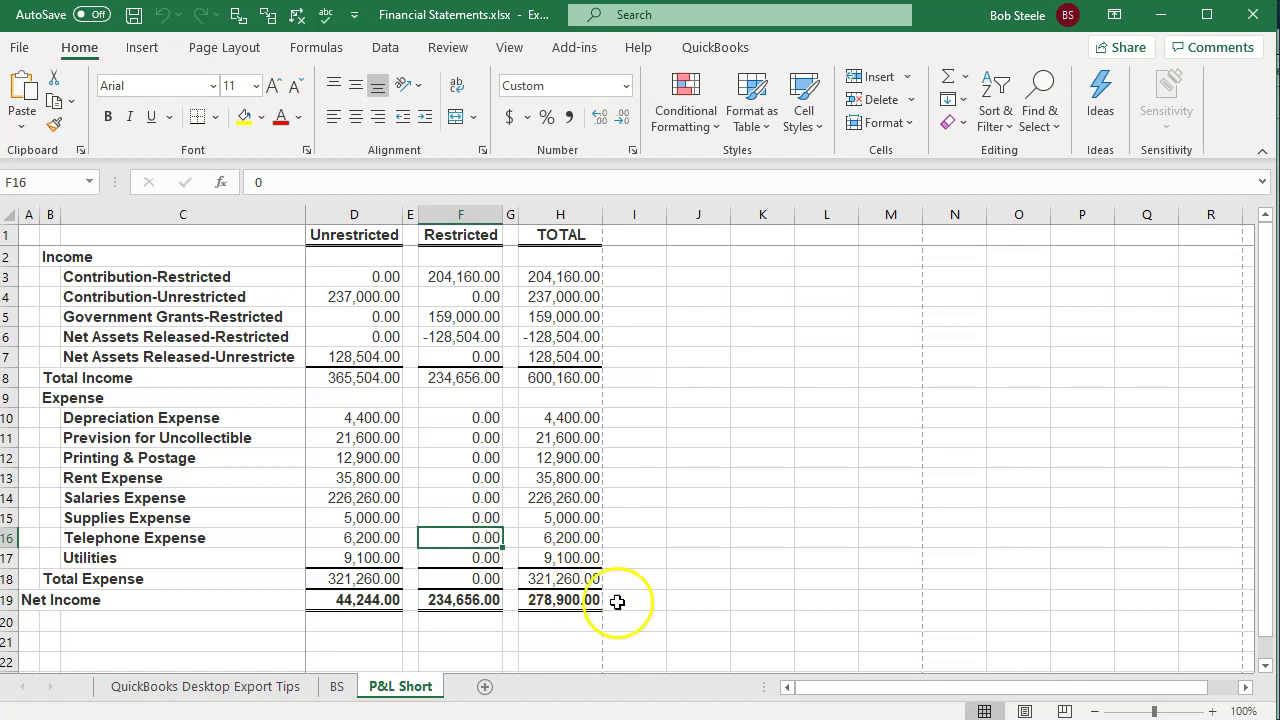
# Show the P&L Short sheet in Page Layout view with its panes unfrozen, remove the window split, and return to Normal view.
pyautogui.click(1025, 711)
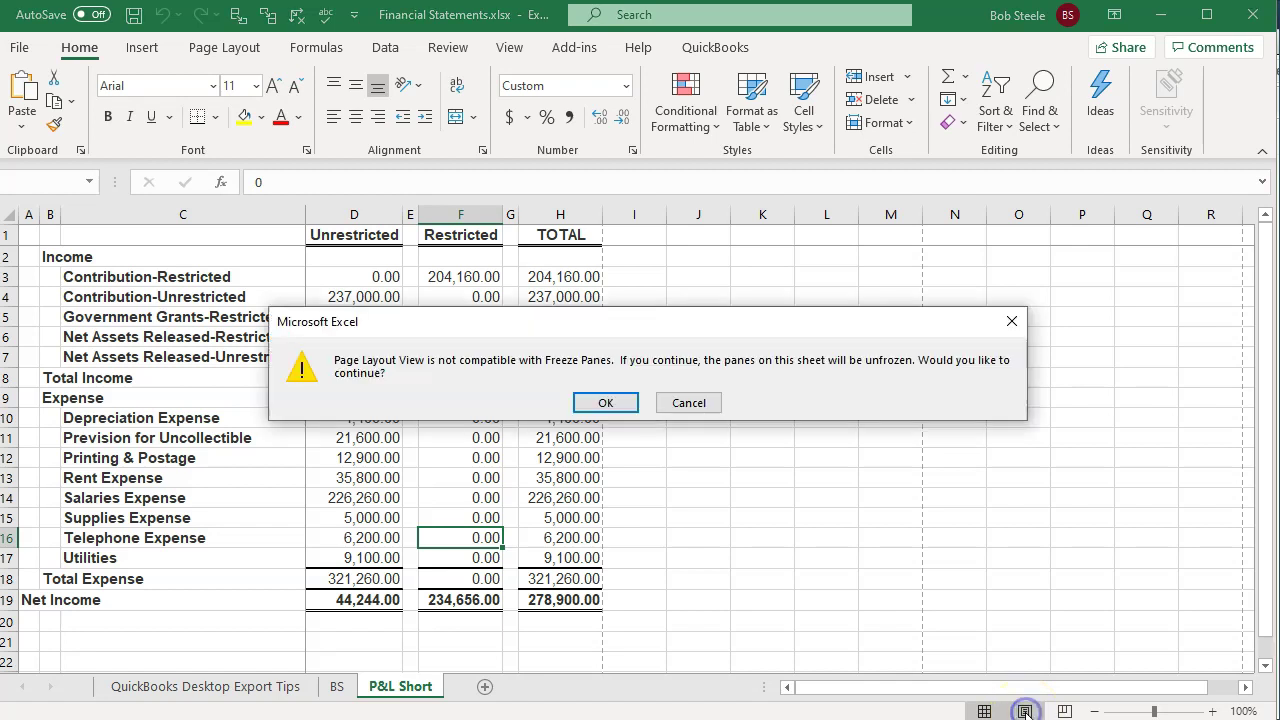
pyautogui.click(621, 410)
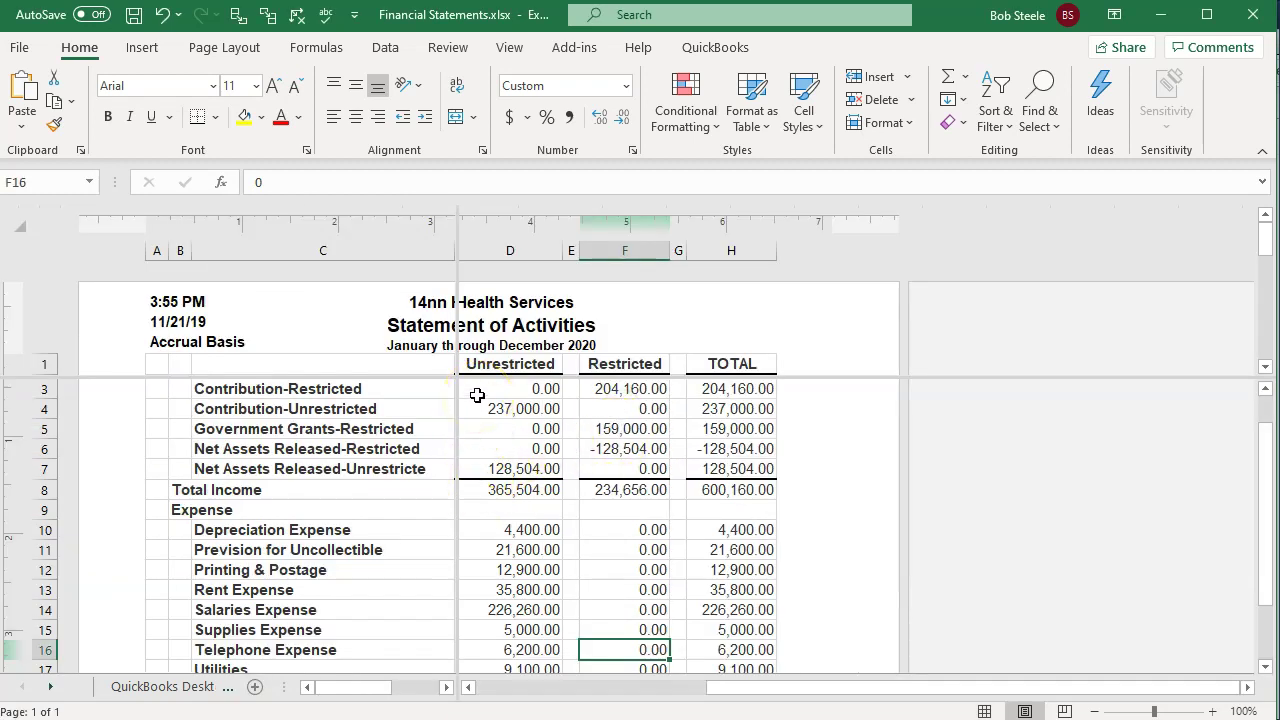
pyautogui.click(509, 49)
pyautogui.click(643, 118)
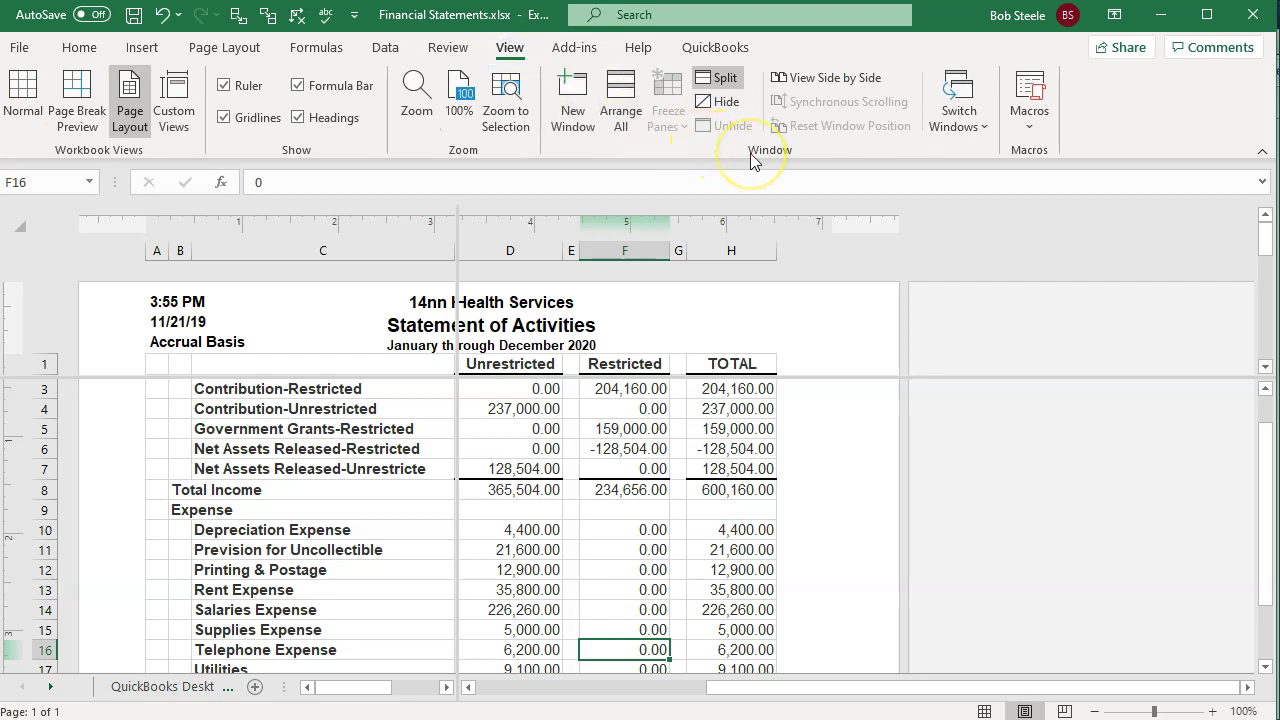
pyautogui.click(724, 80)
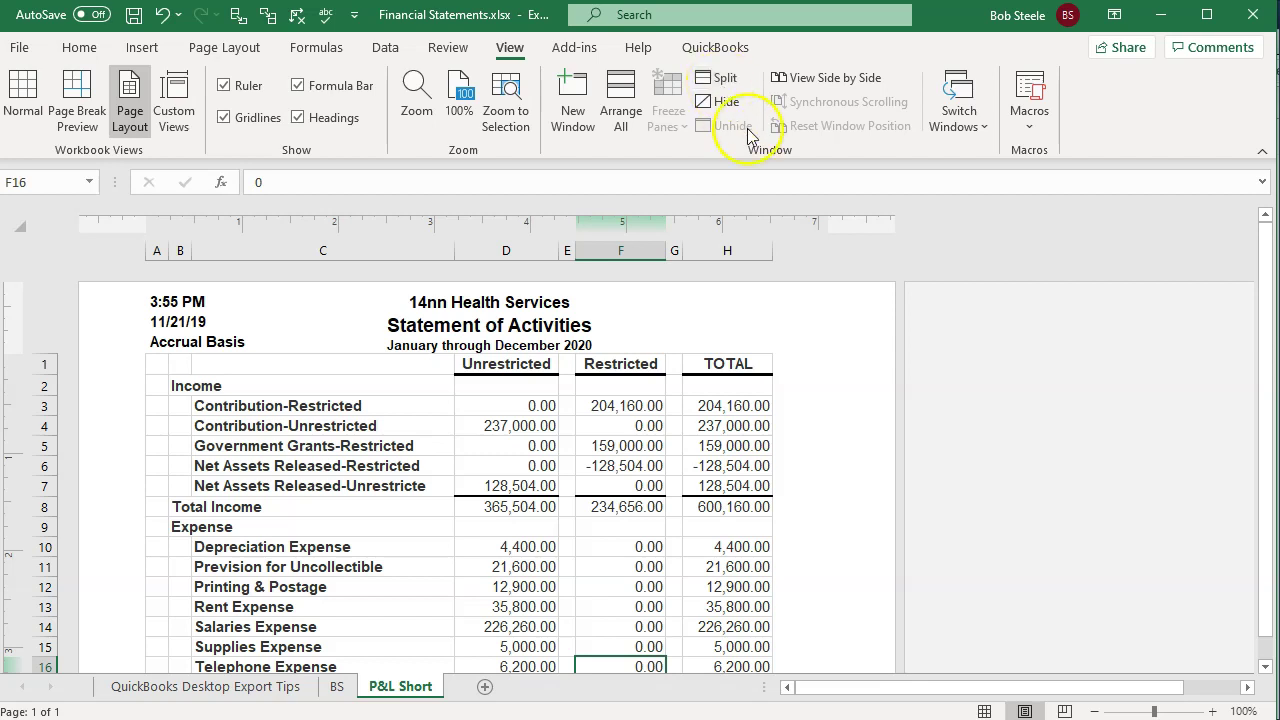
pyautogui.click(985, 711)
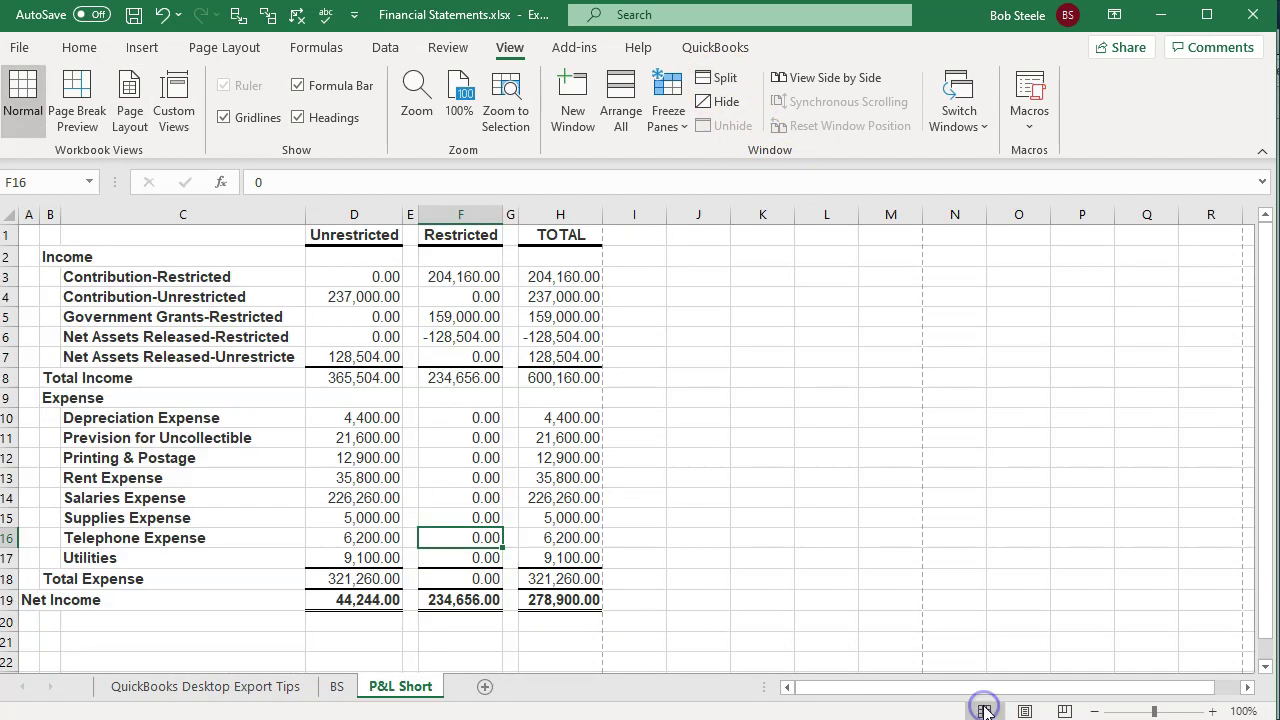
# Switch to the 14nn - Copy.xlsx workbook and copy the Increase in Net Assets label text from cell T62.
pyautogui.click(659, 521)
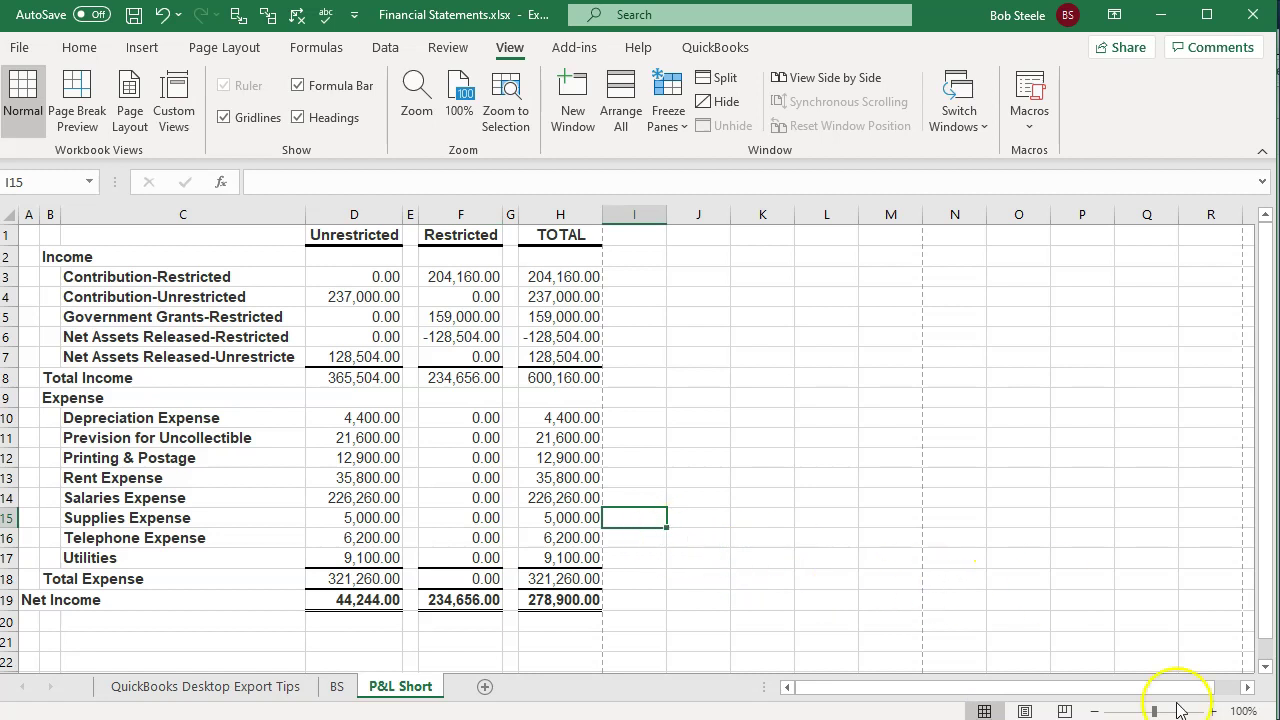
pyautogui.click(654, 719)
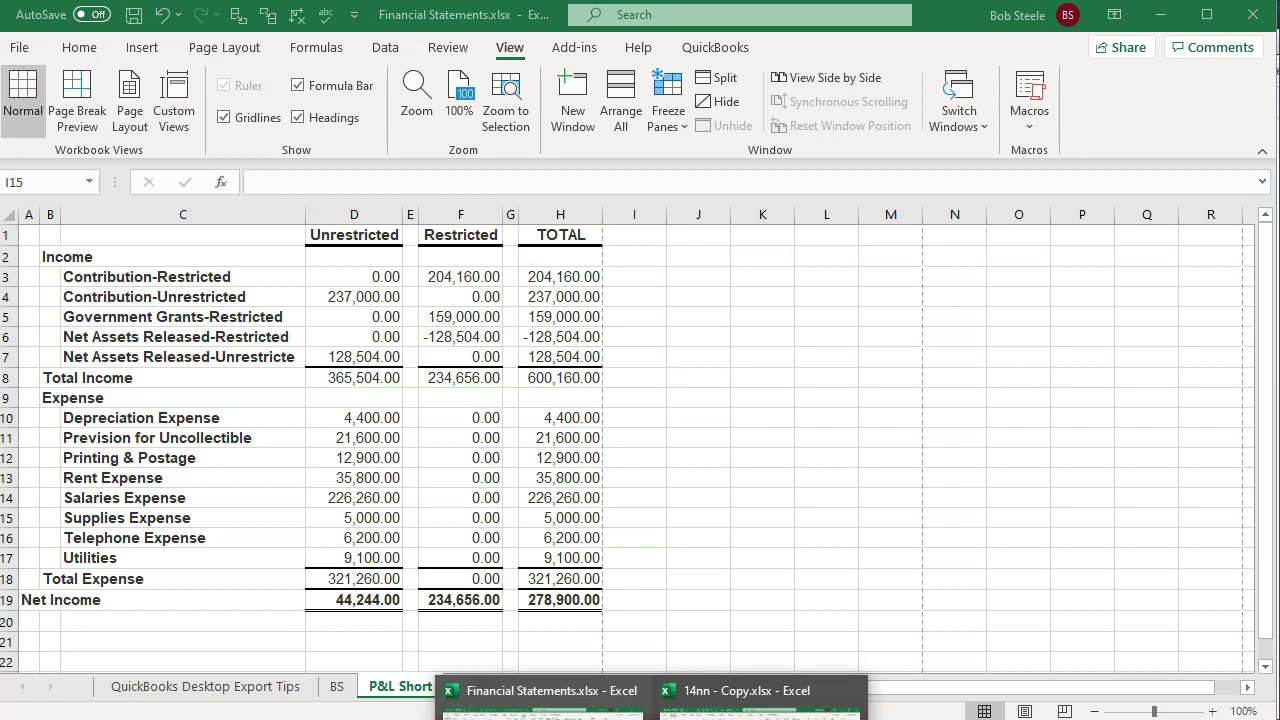
pyautogui.click(760, 706)
pyautogui.scroll(-2, 480, 417)
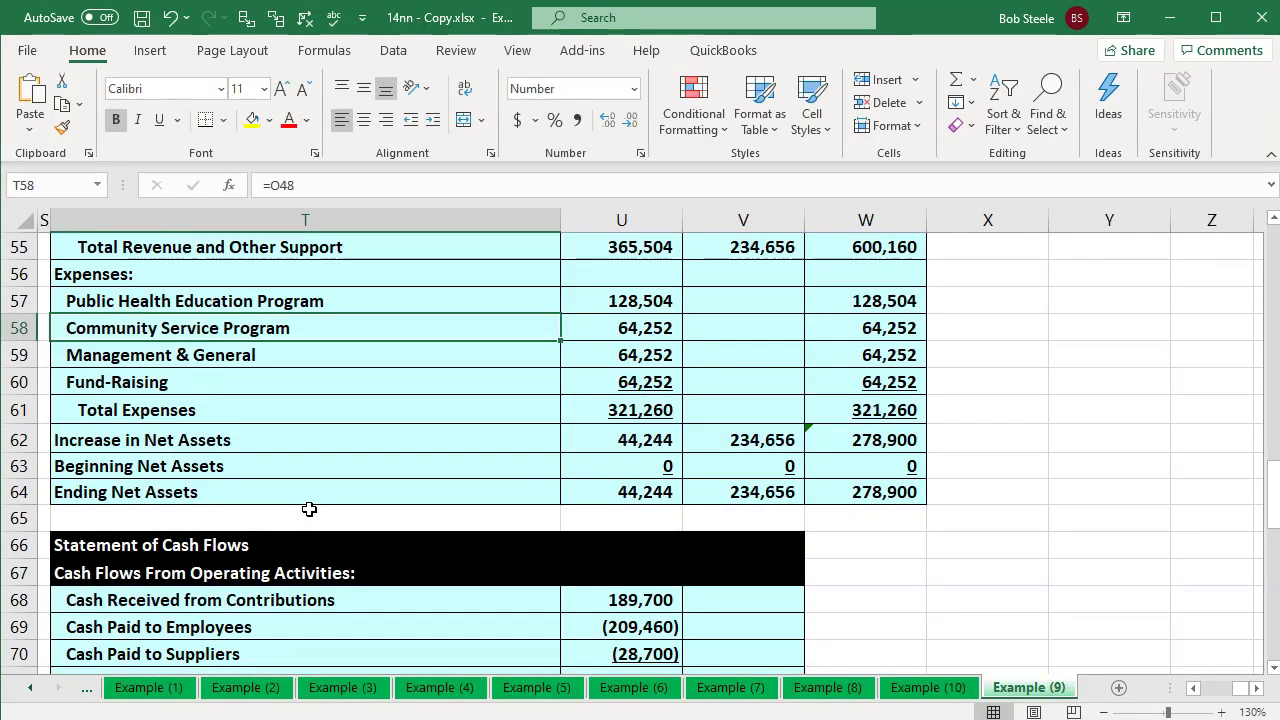
pyautogui.scroll(2, 309, 510)
pyautogui.scroll(-1, 309, 510)
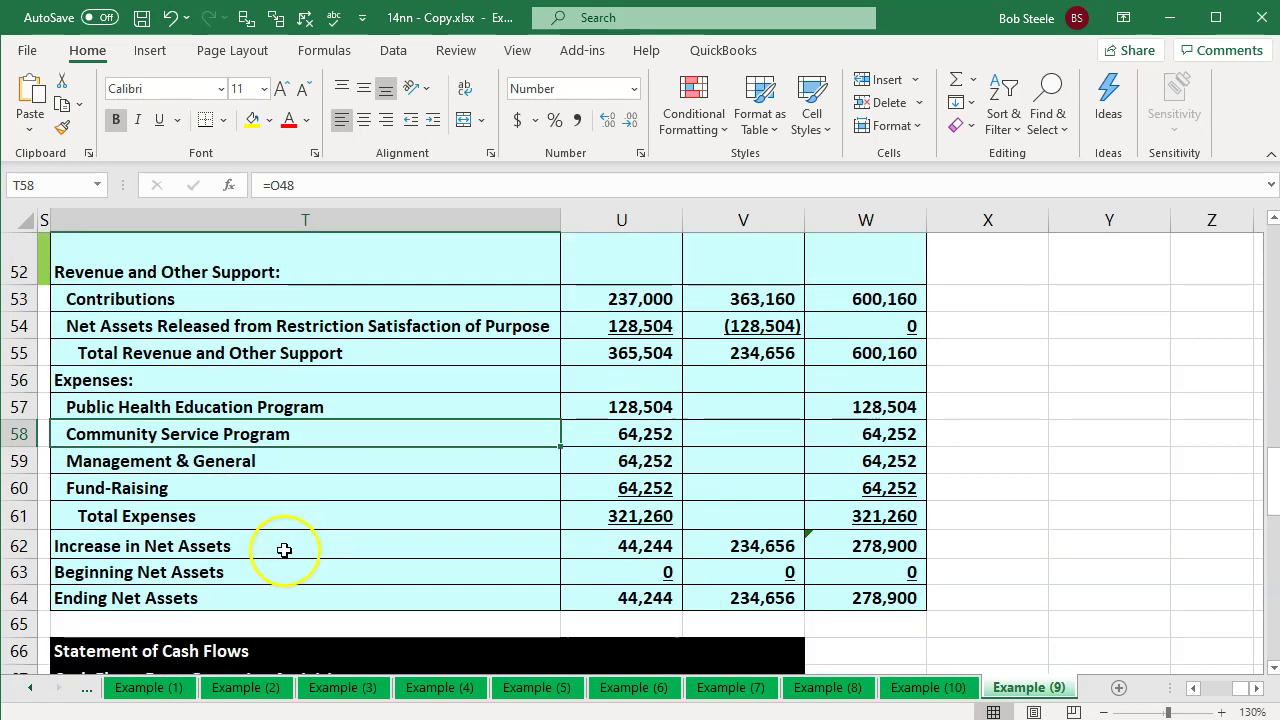
pyautogui.click(284, 548)
pyautogui.doubleClick(284, 548)
pyautogui.moveTo(284, 548); pyautogui.dragTo(20, 543)
pyautogui.hotkey('ctrl', 'c')
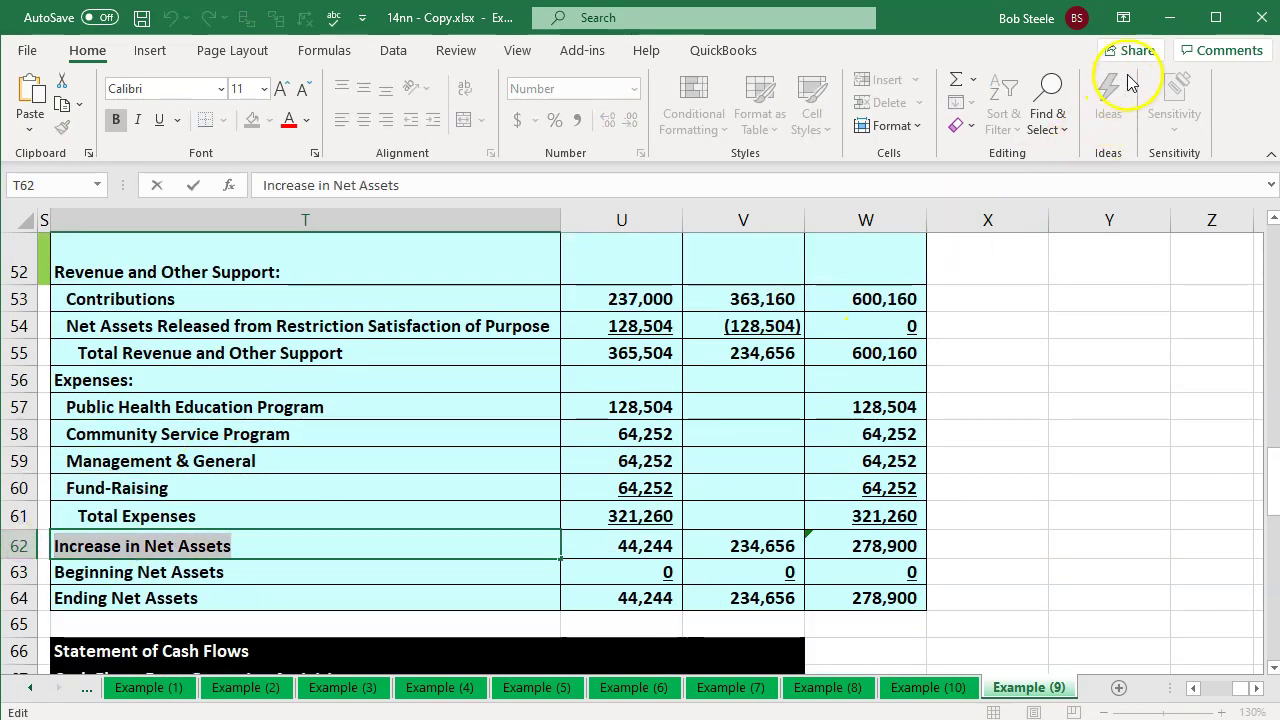
# Return to Financial Statements.xlsx and replace the Net Income label in cell A19 with the copied text Increase in Net Assets.
pyautogui.click(1160, 17)
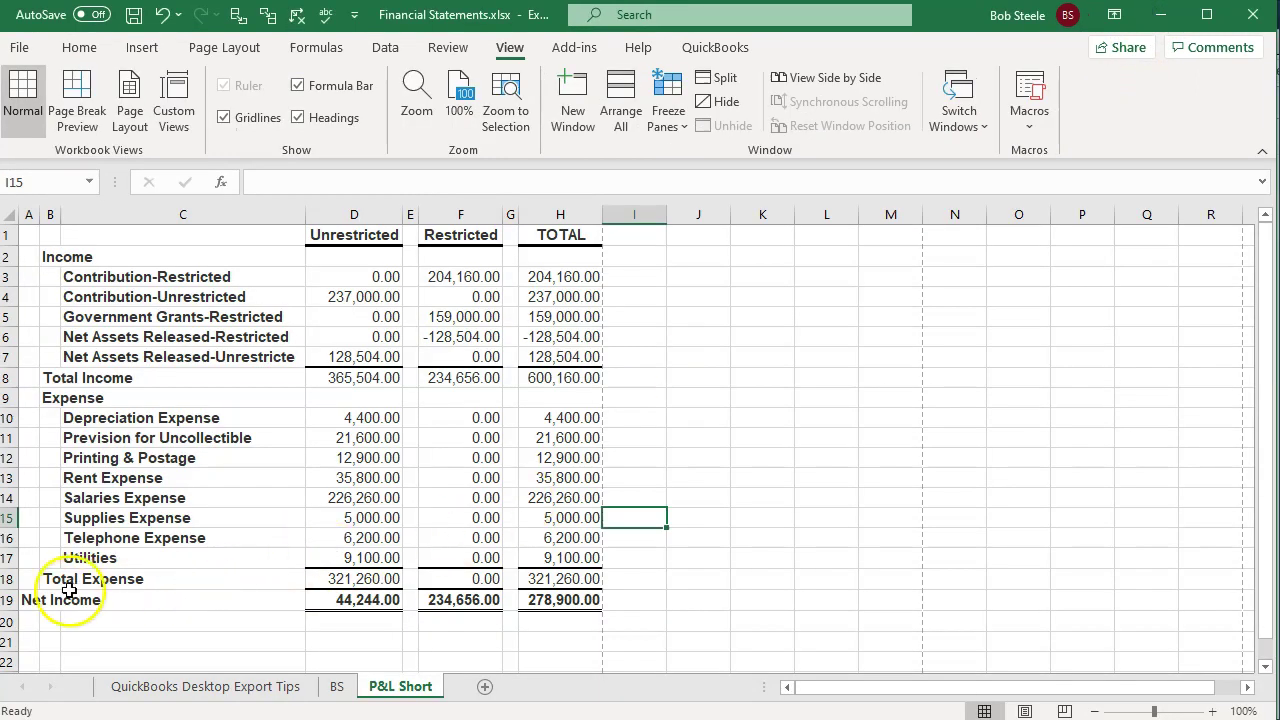
pyautogui.click(24, 600)
pyautogui.rightClick(24, 600)
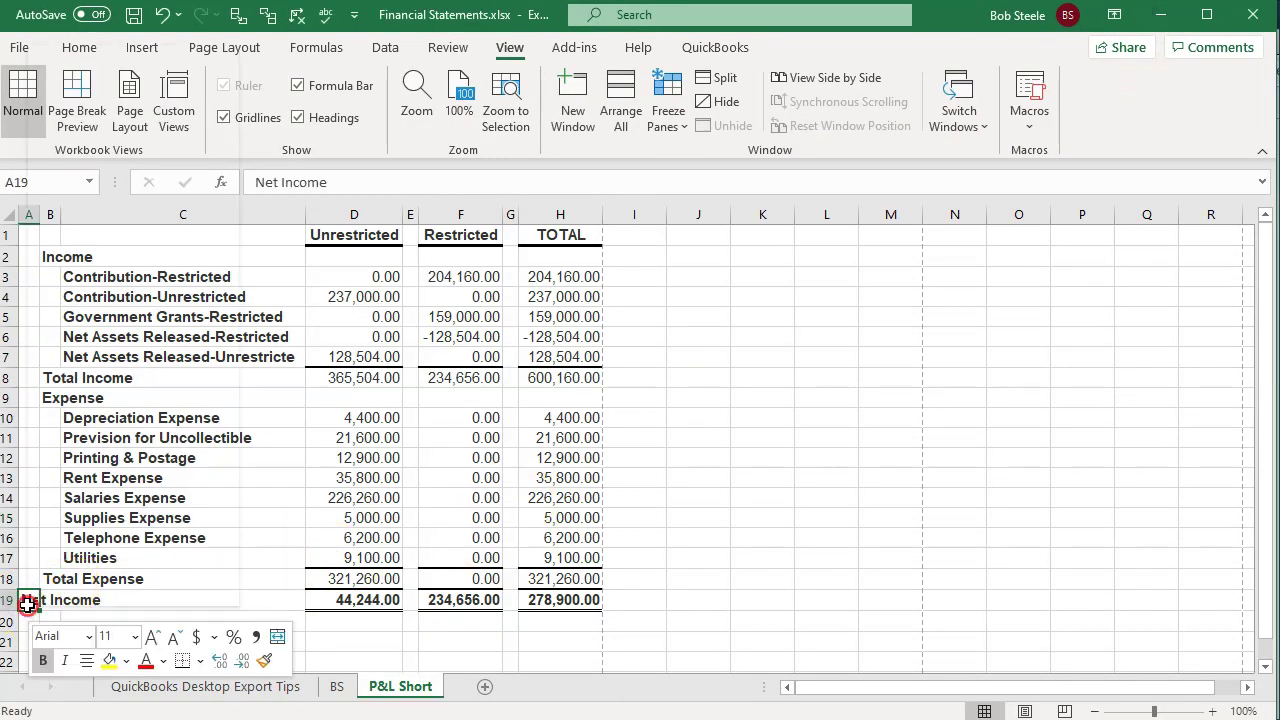
pyautogui.click(78, 150)
pyautogui.press('Return')
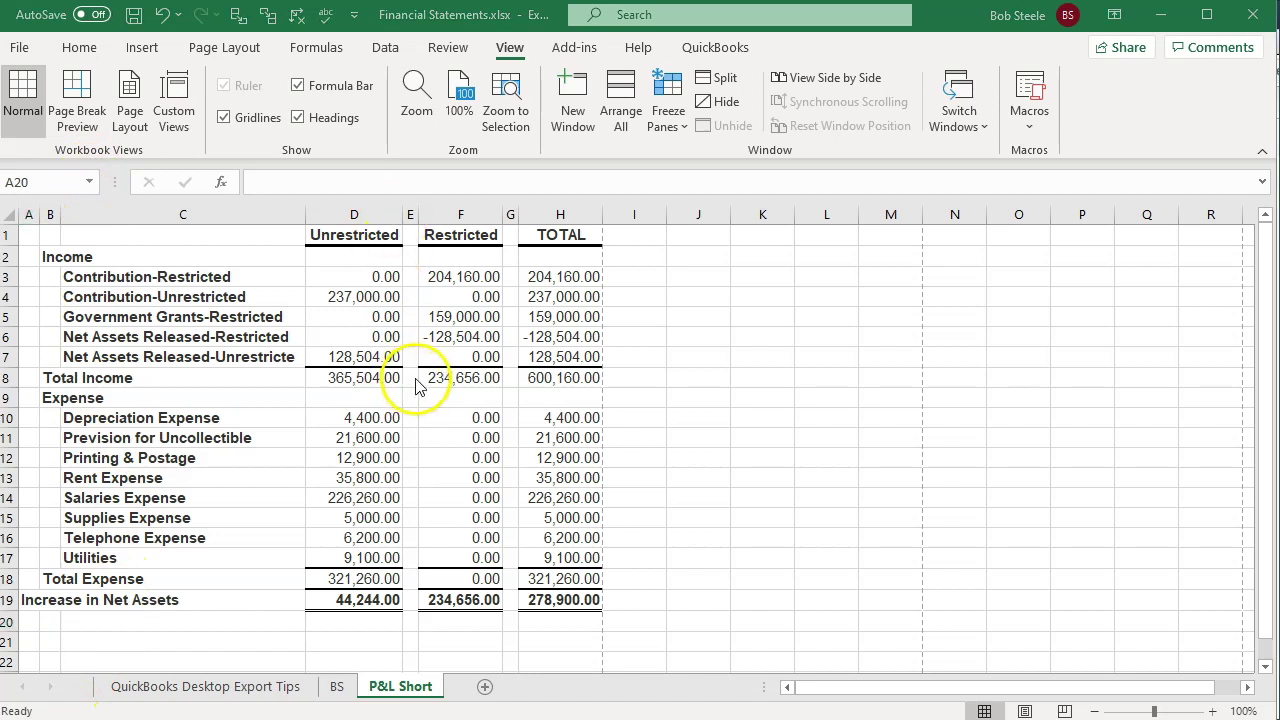
# Examine the restricted and unrestricted contribution rows against the Unrestricted and Restricted columns on the P&L Short sheet.
pyautogui.click(220, 272)
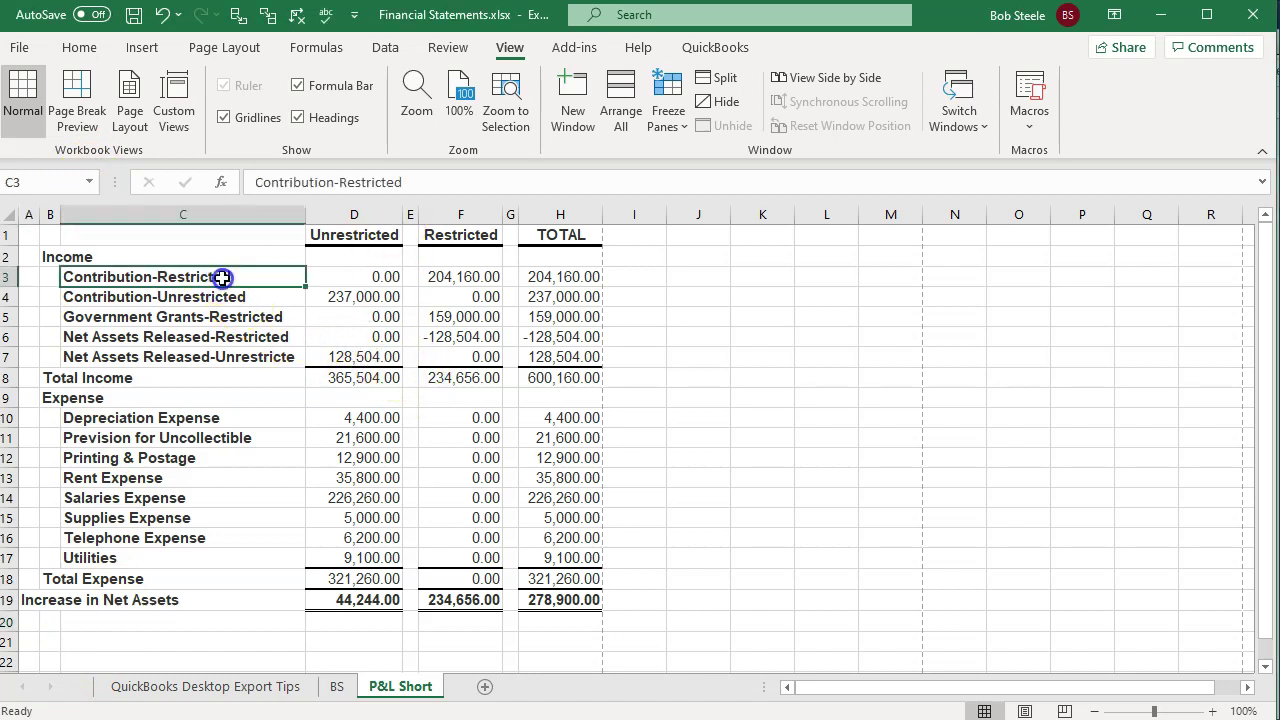
pyautogui.press('Down')
pyautogui.press('Up')
pyautogui.press('Down')
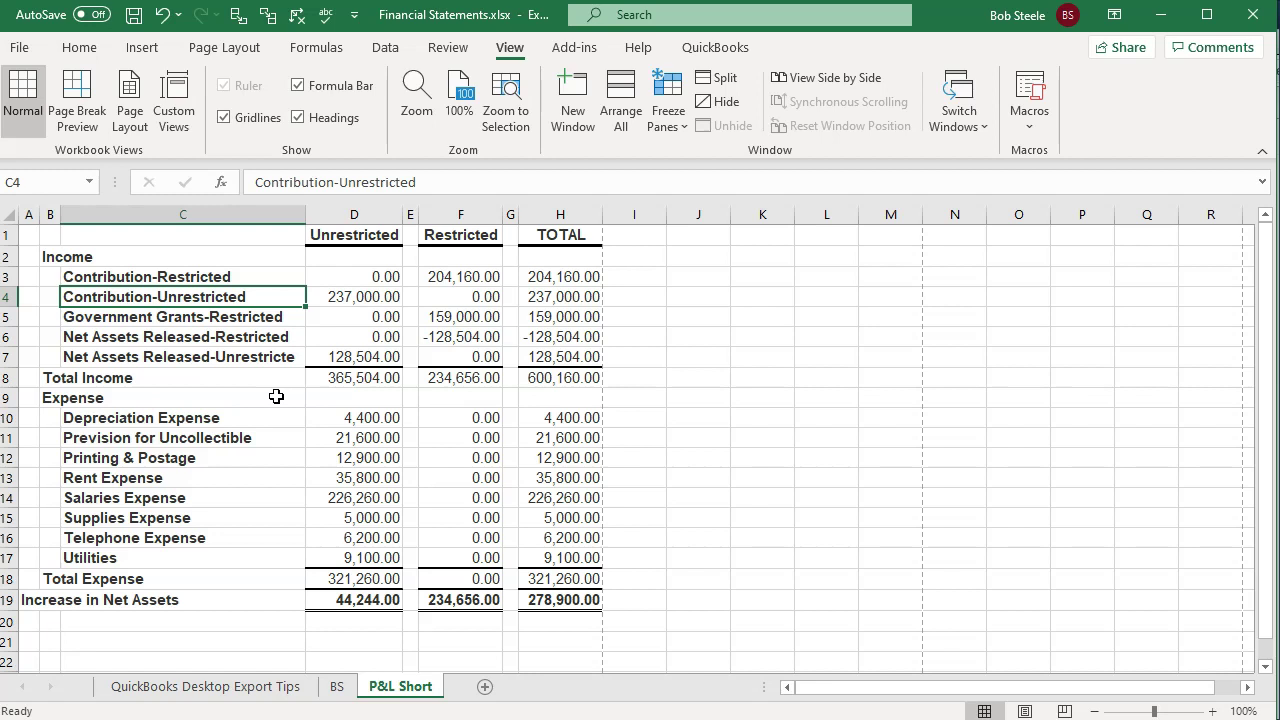
pyautogui.press('Right')
pyautogui.press('Up')
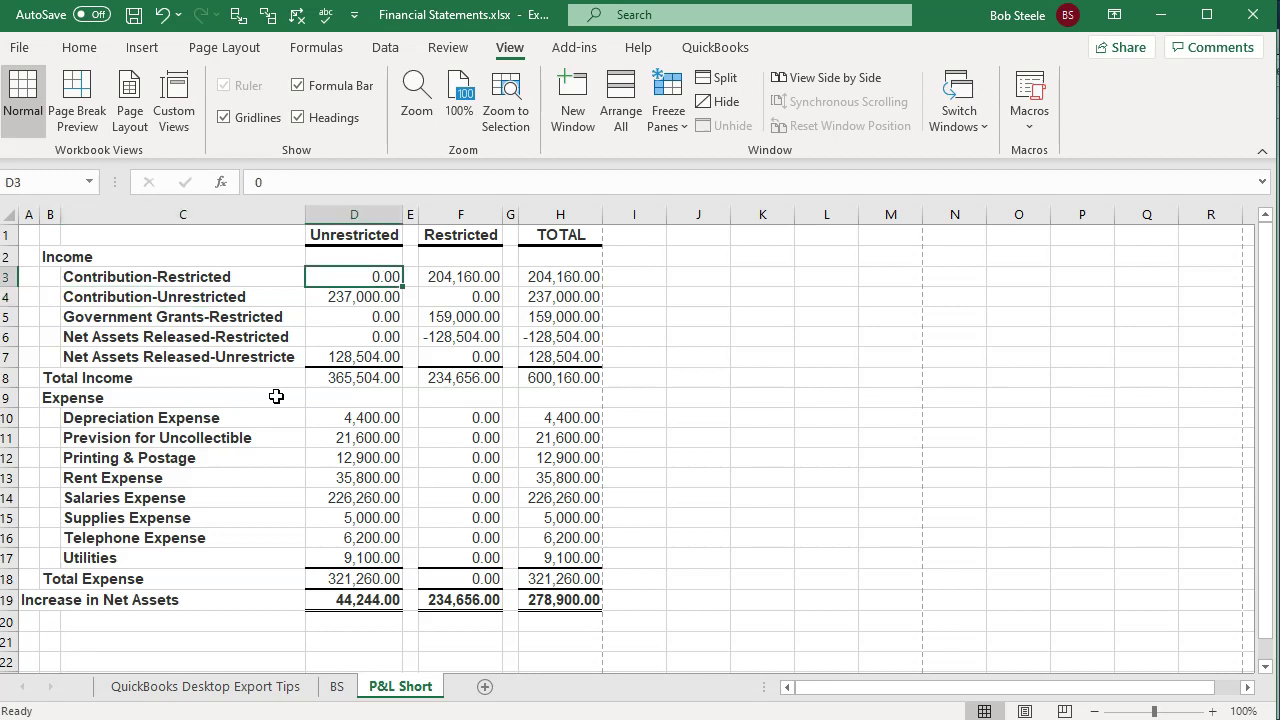
pyautogui.press('Down')
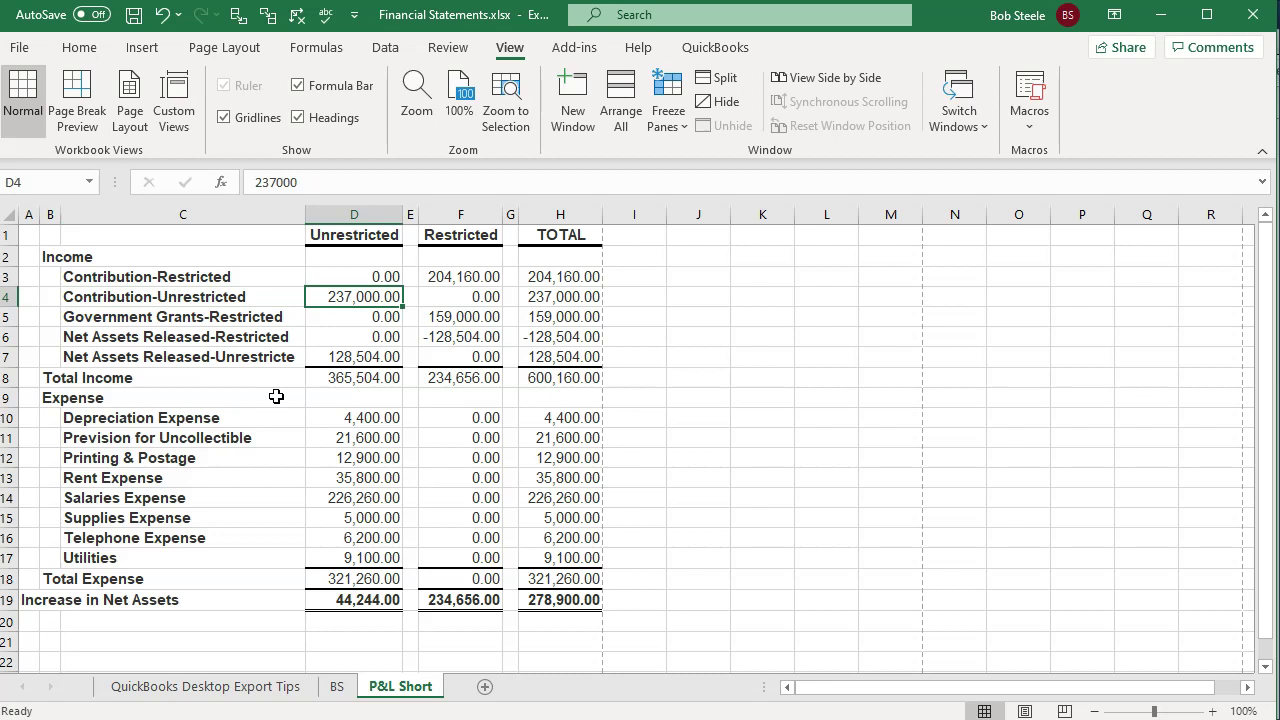
pyautogui.click(369, 274)
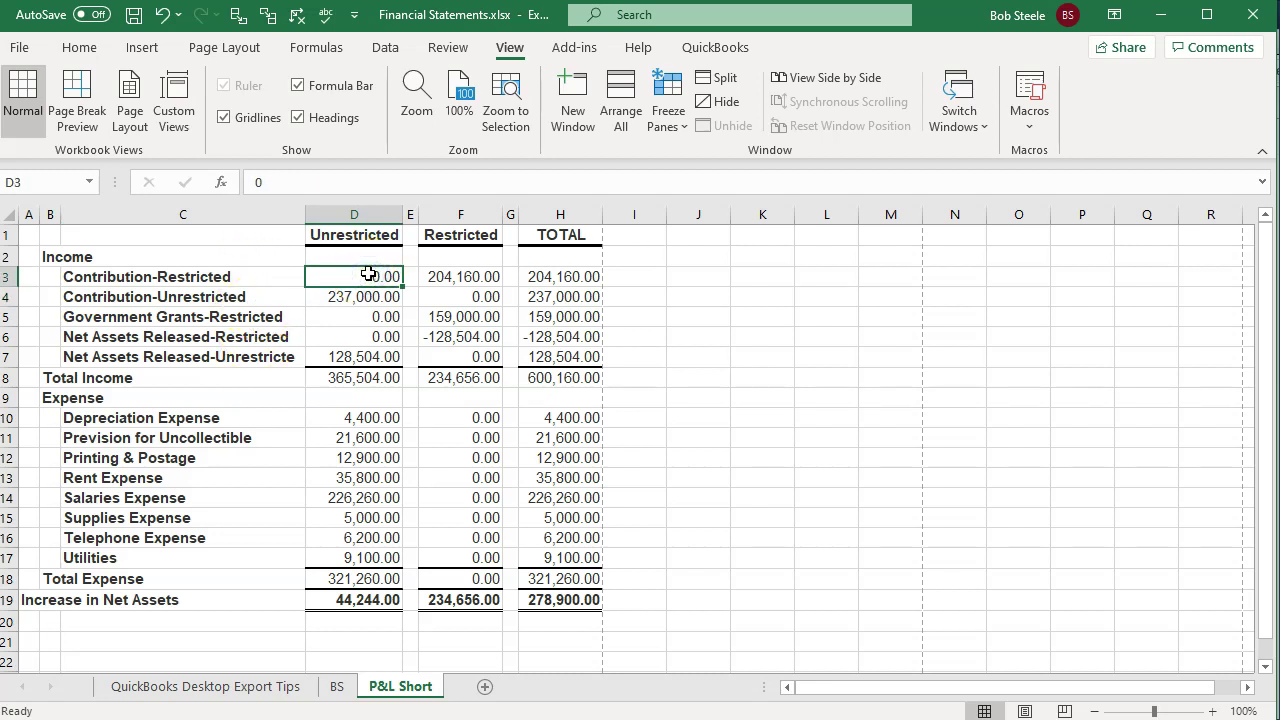
pyautogui.press('Up')
pyautogui.press('Up')
pyautogui.press('Right')
pyautogui.press('Right')
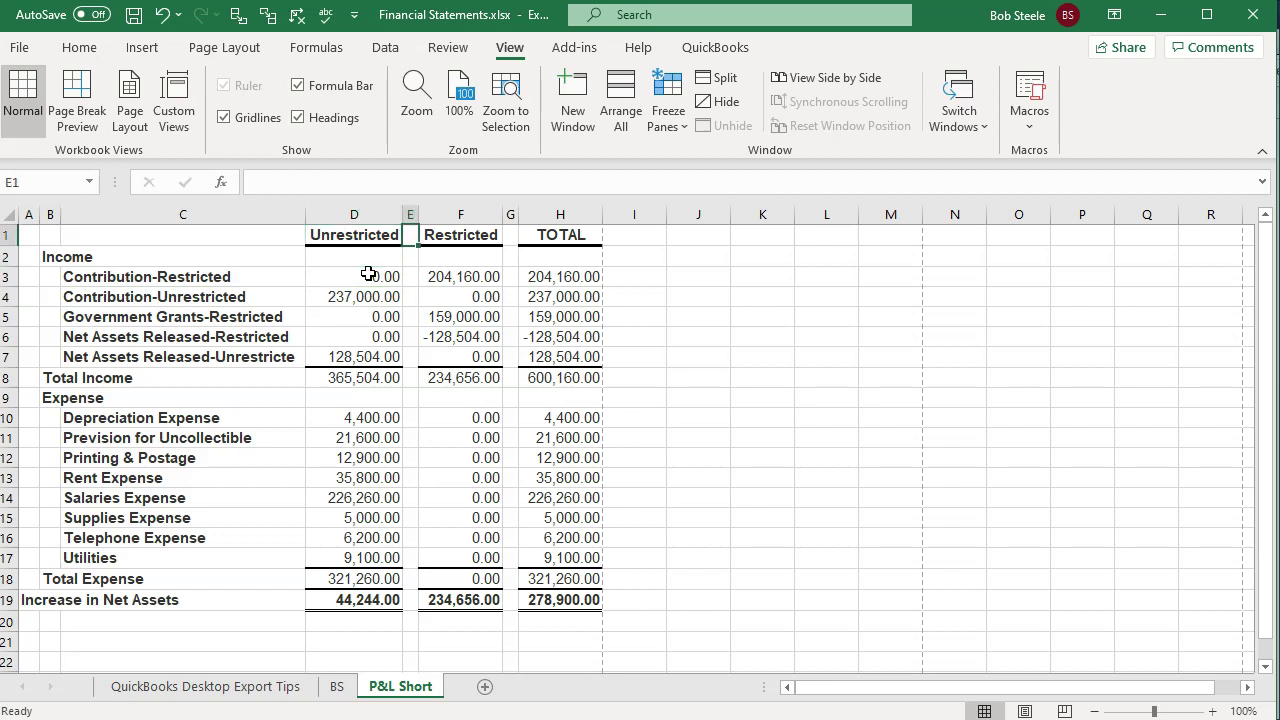
pyautogui.press('Down')
pyautogui.press('Down')
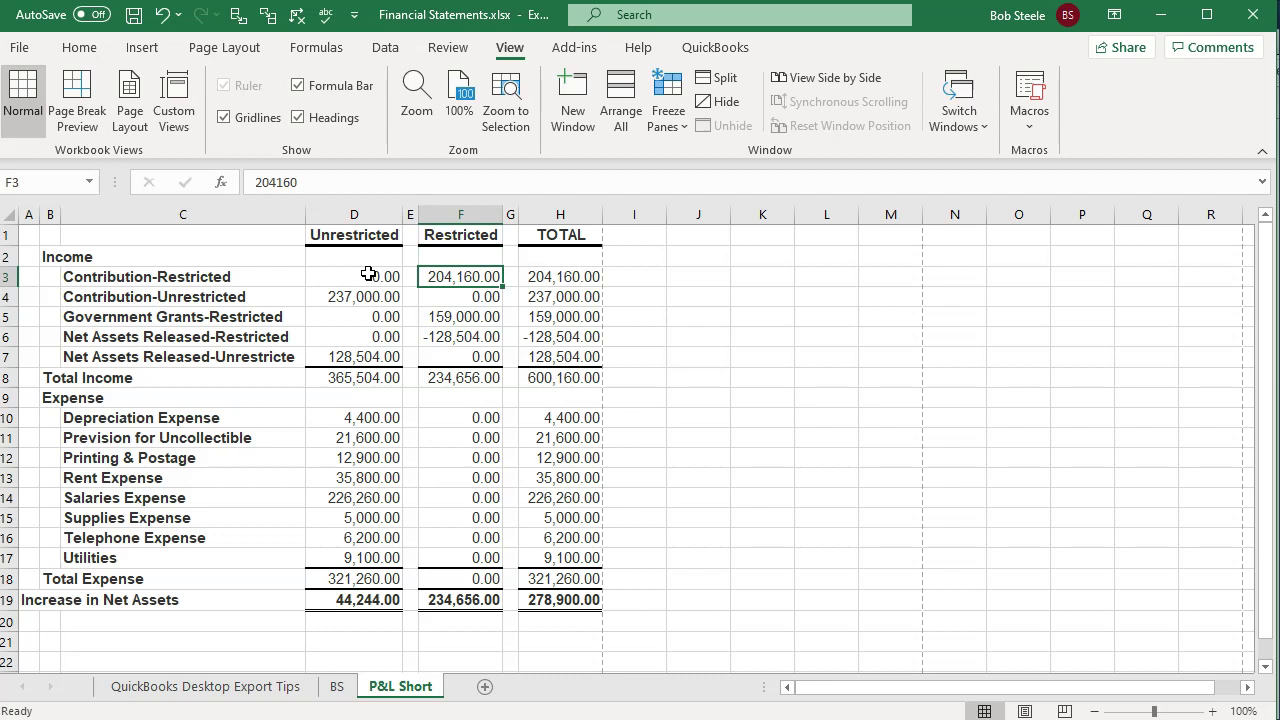
pyautogui.click(189, 262)
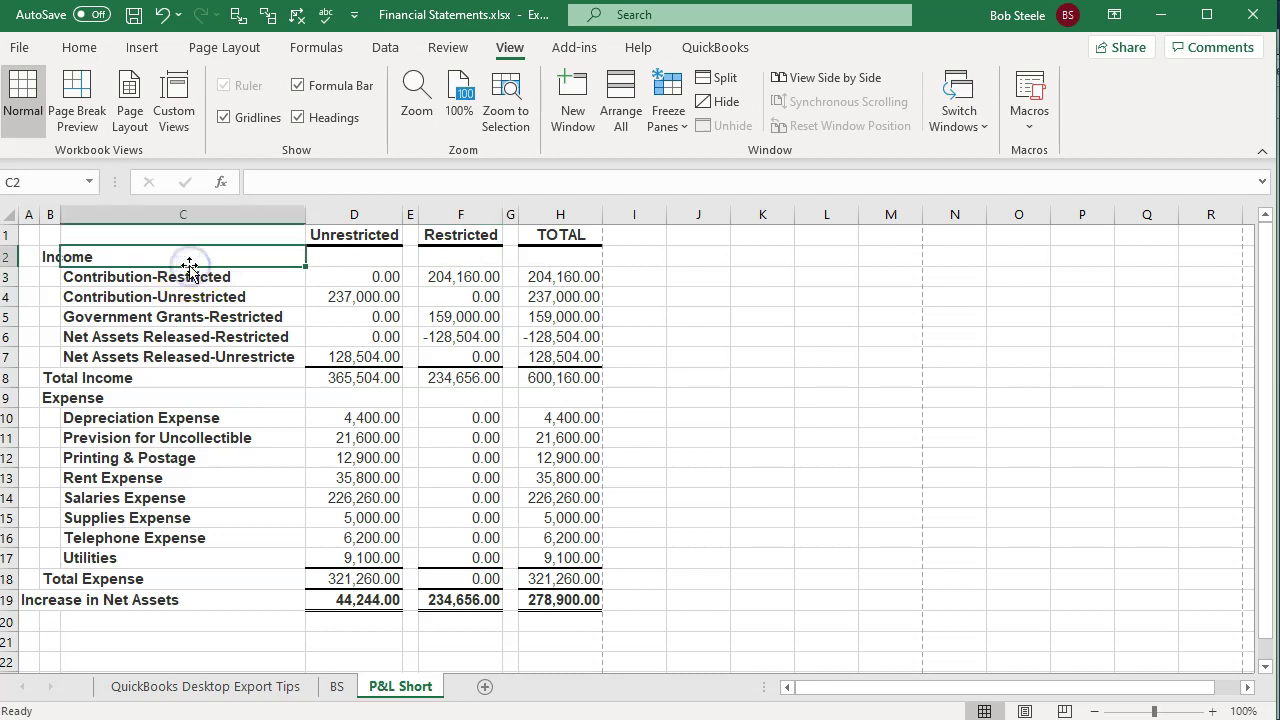
pyautogui.press('Down')
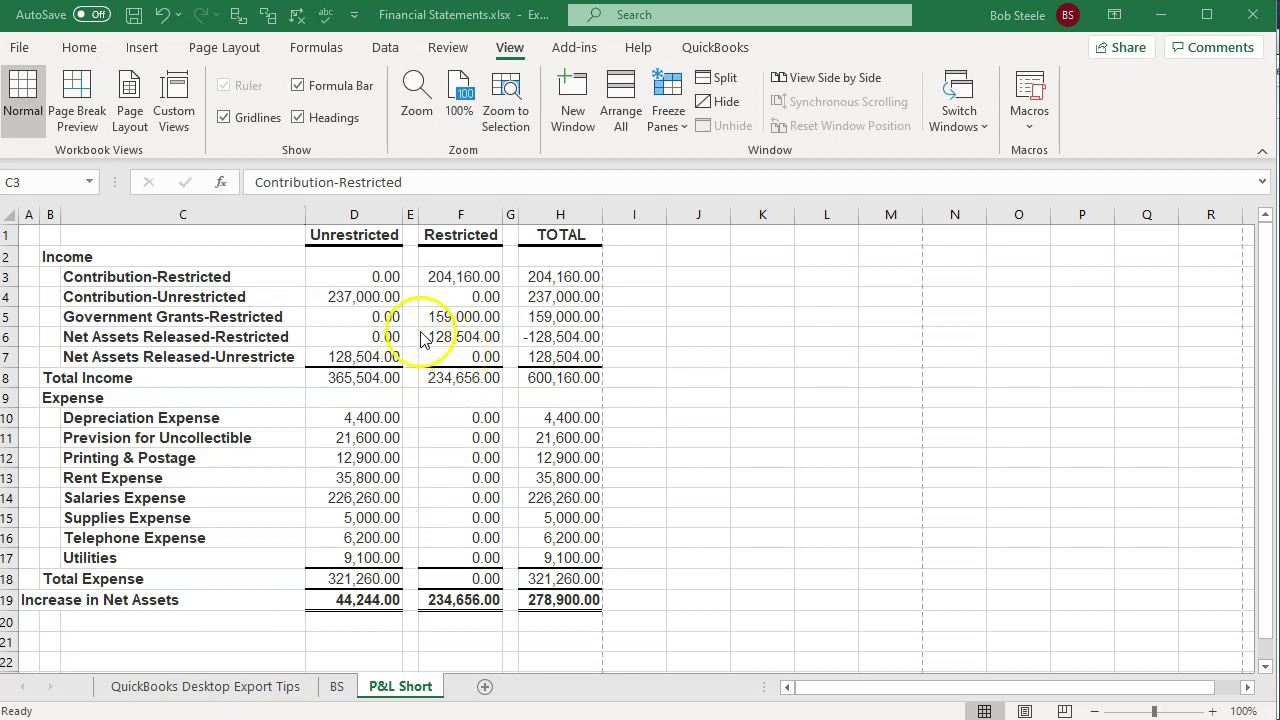
# Format cells D3:H19 as Currency with no symbol, 0 decimal places and negative numbers in black parentheses.
pyautogui.moveTo(390, 277); pyautogui.dragTo(573, 607)
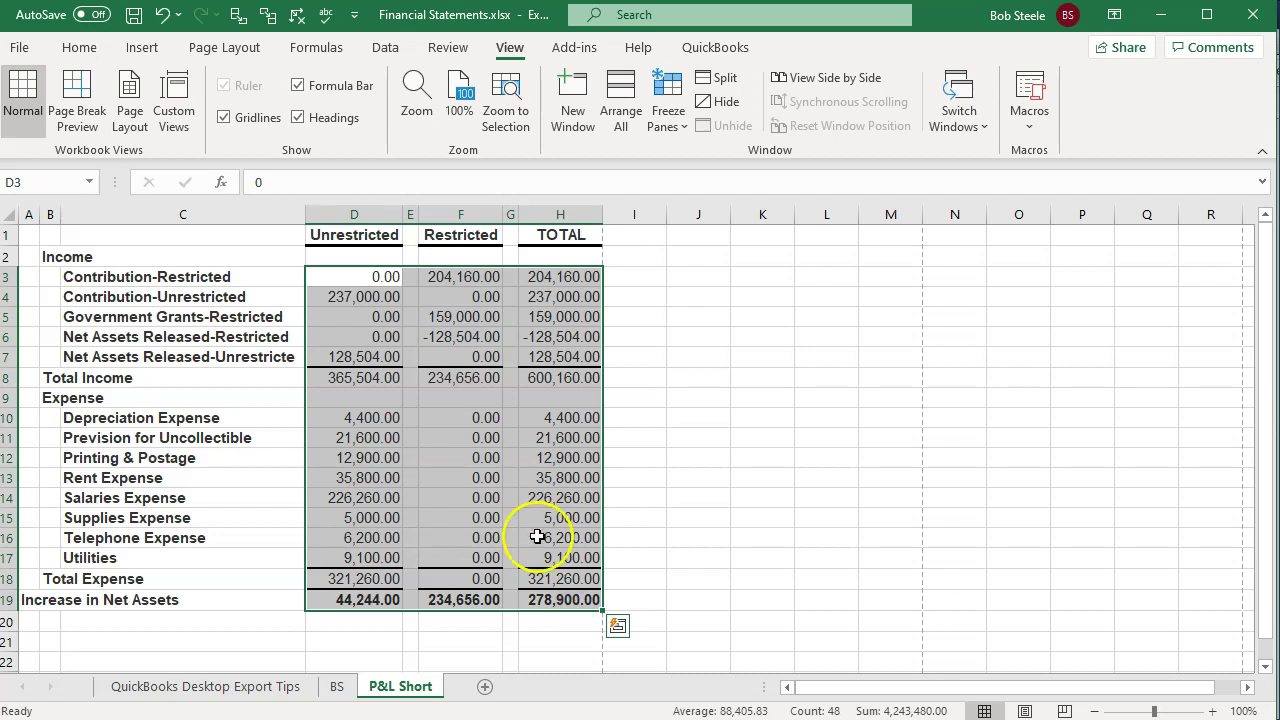
pyautogui.rightClick(478, 440)
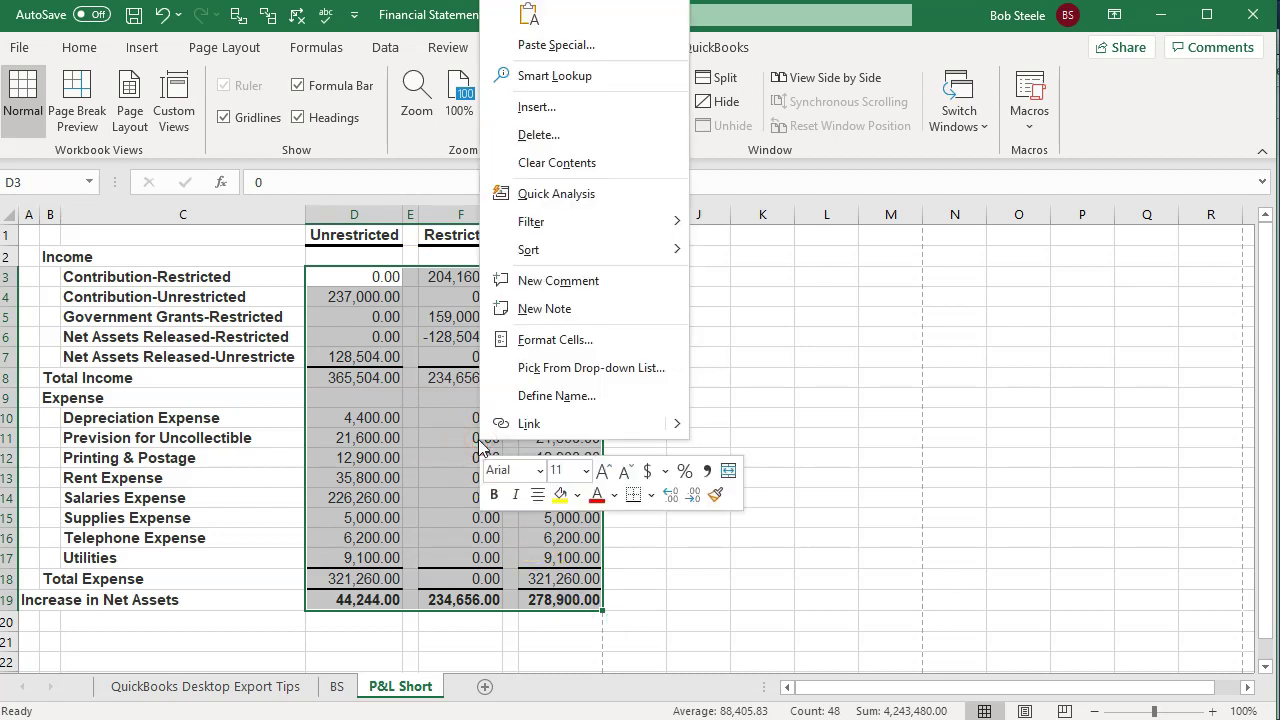
pyautogui.click(505, 342)
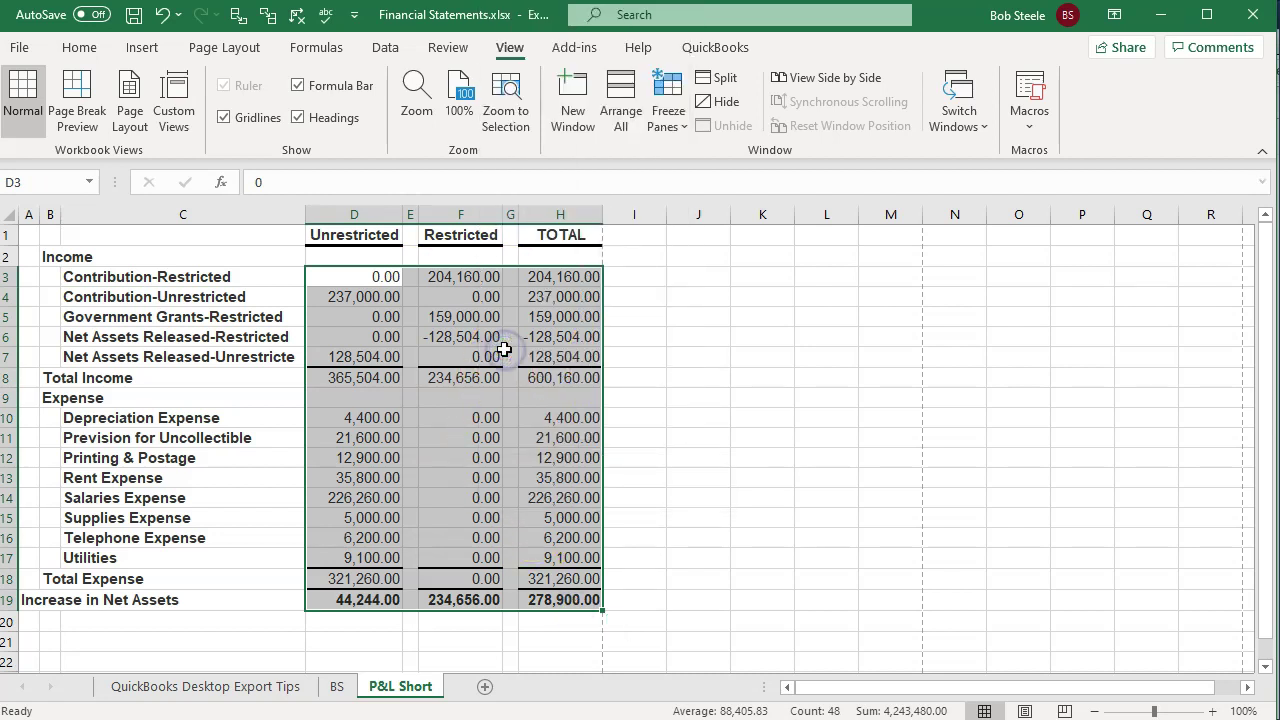
pyautogui.moveTo(411, 108); pyautogui.dragTo(837, 180)
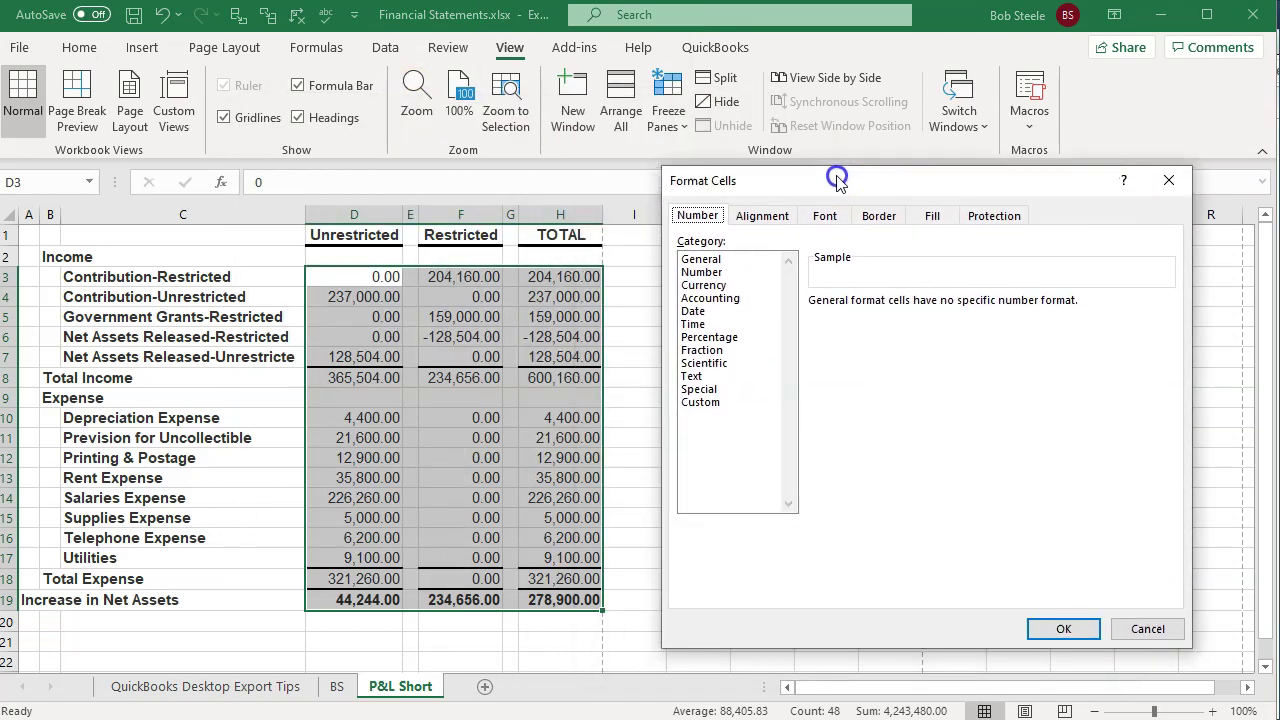
pyautogui.click(714, 287)
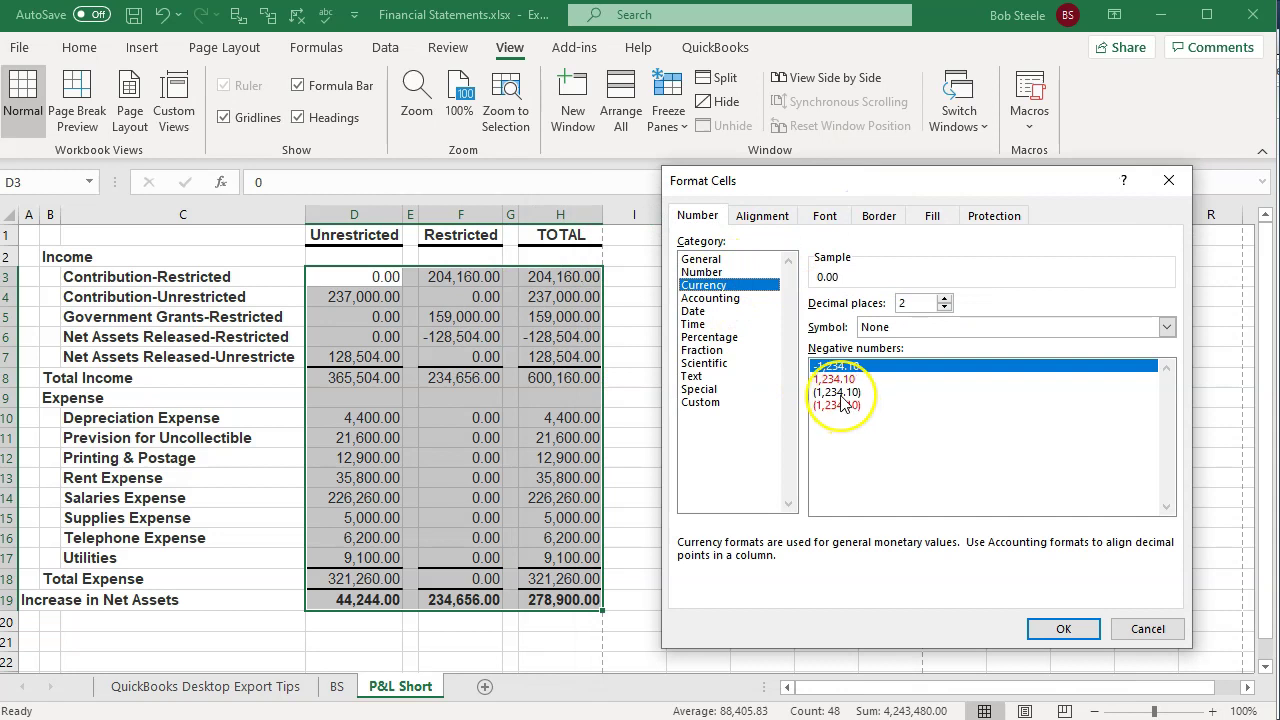
pyautogui.click(838, 392)
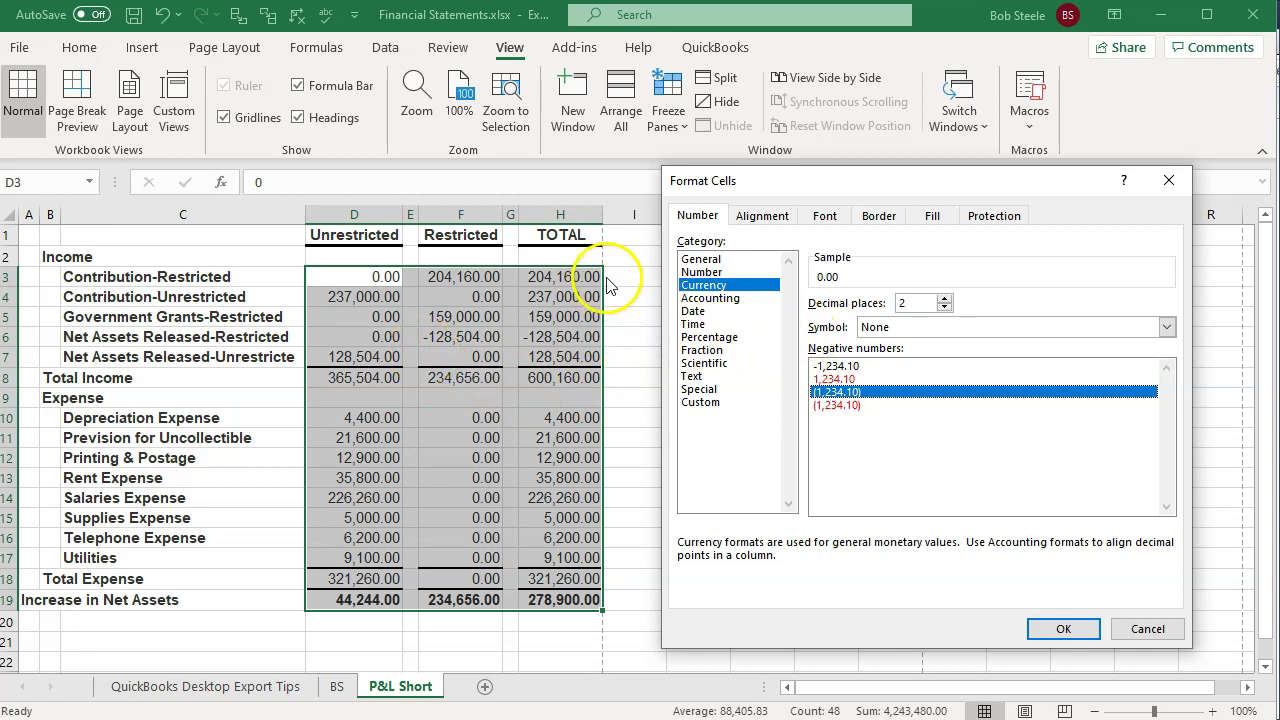
pyautogui.click(944, 307)
pyautogui.click(944, 307)
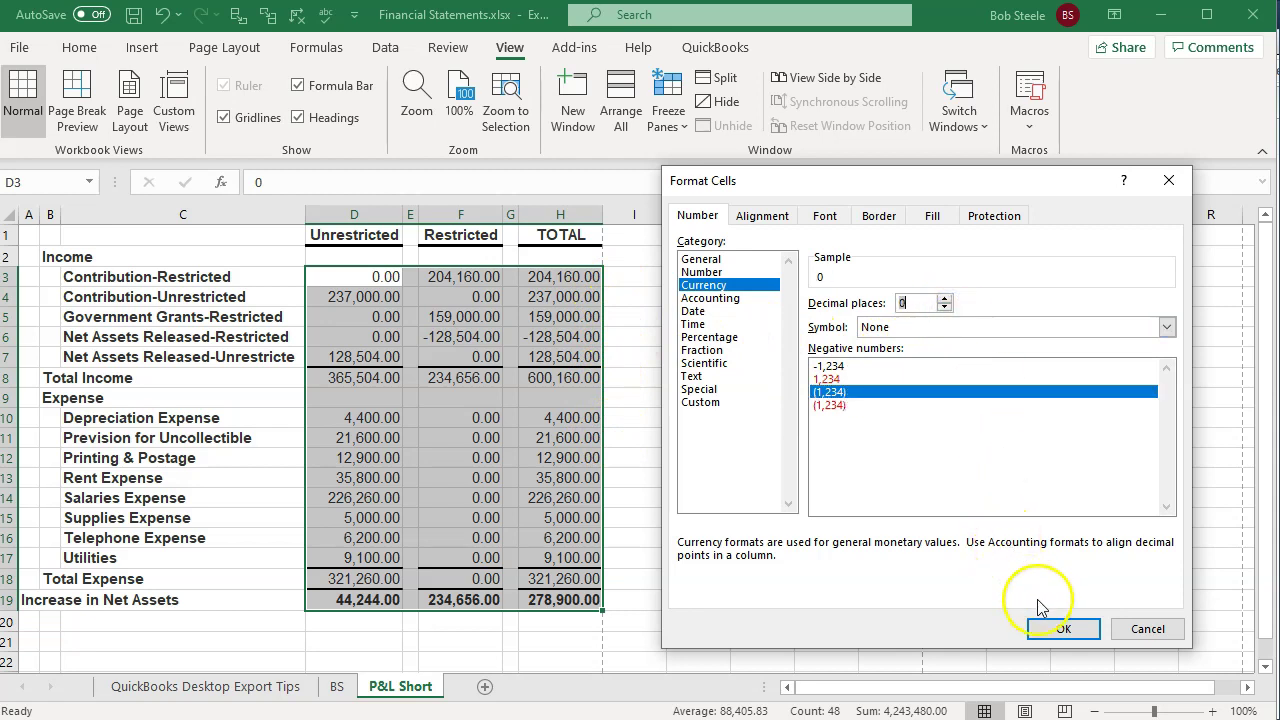
pyautogui.click(1060, 628)
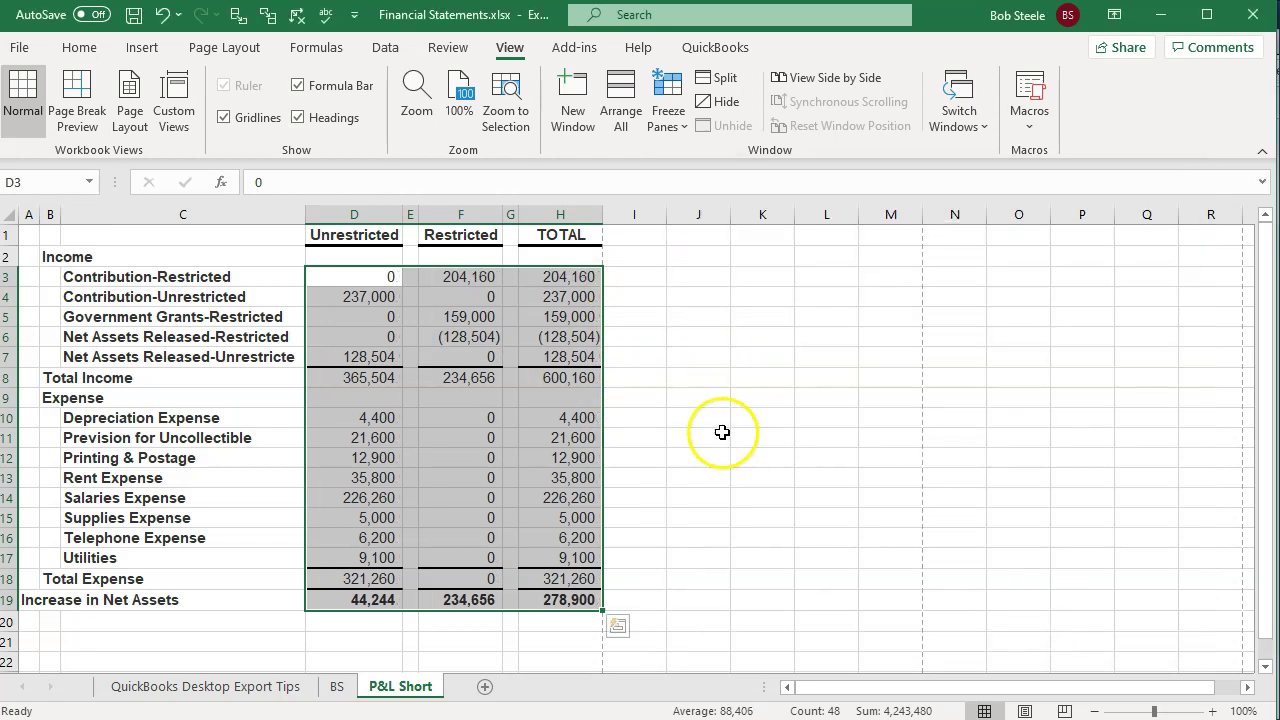
pyautogui.click(720, 434)
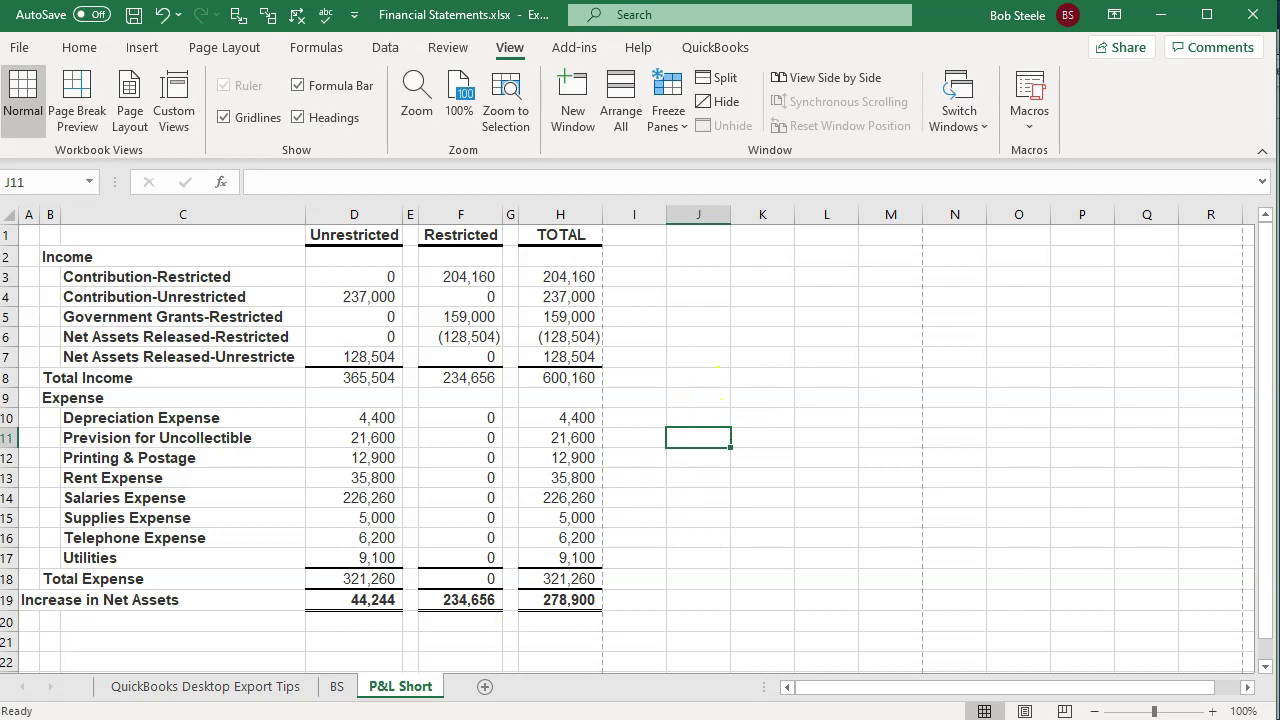
# Save Financial Statements.xlsx as a macro-free workbook and close it.
pyautogui.click(134, 16)
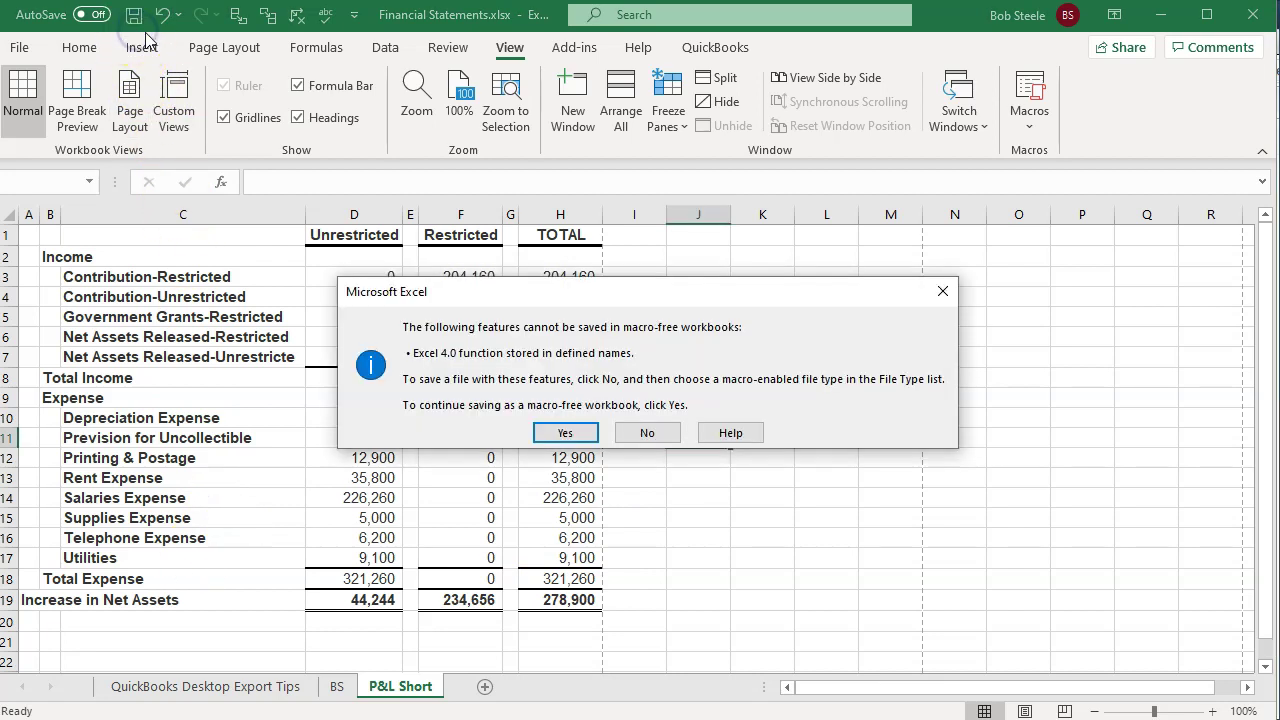
pyautogui.click(548, 433)
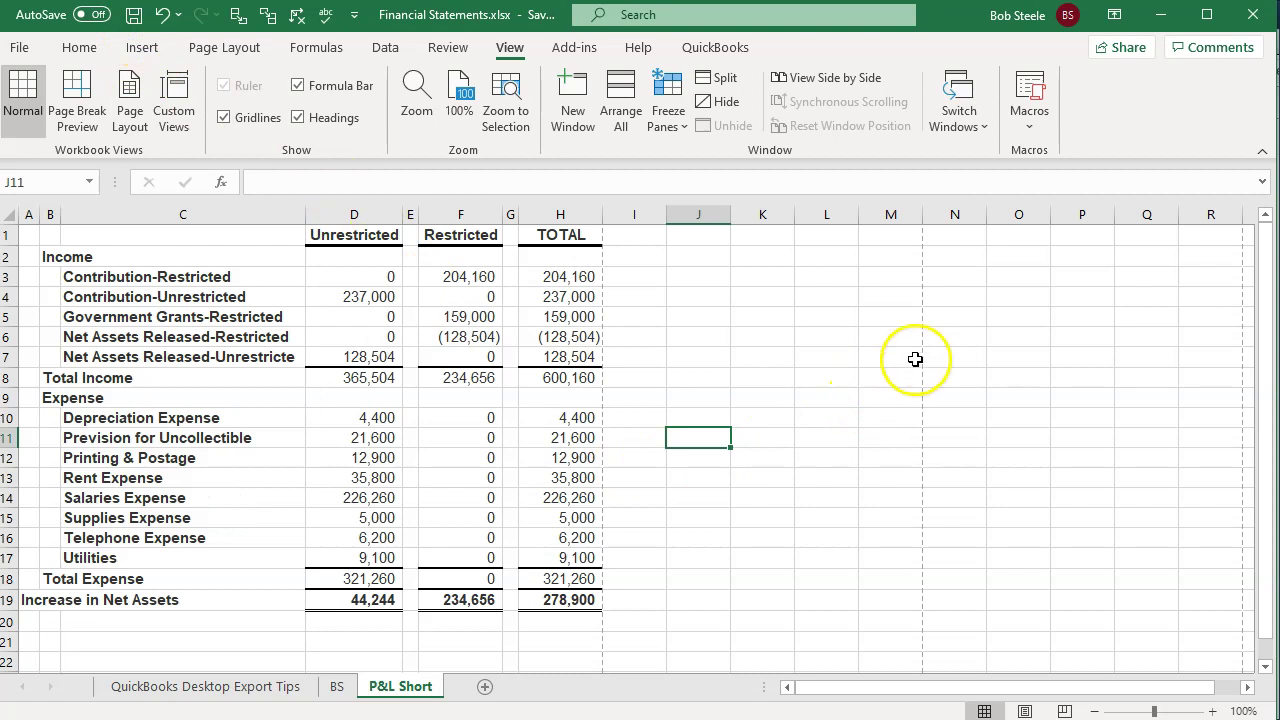
pyautogui.click(1253, 14)
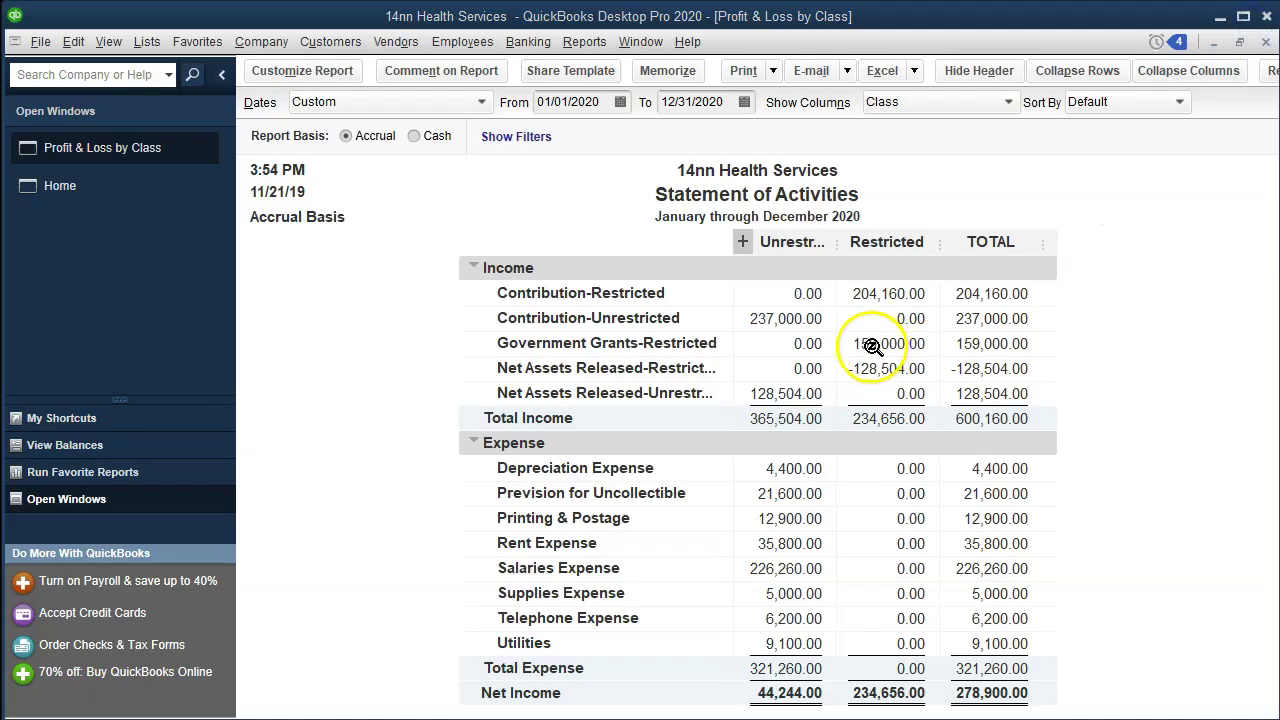
# Expand the report's class columns in QuickBooks and export it as a new worksheet in the existing workbook Financial Statements.xlsx from Problem 1 Docs.
pyautogui.click(742, 242)
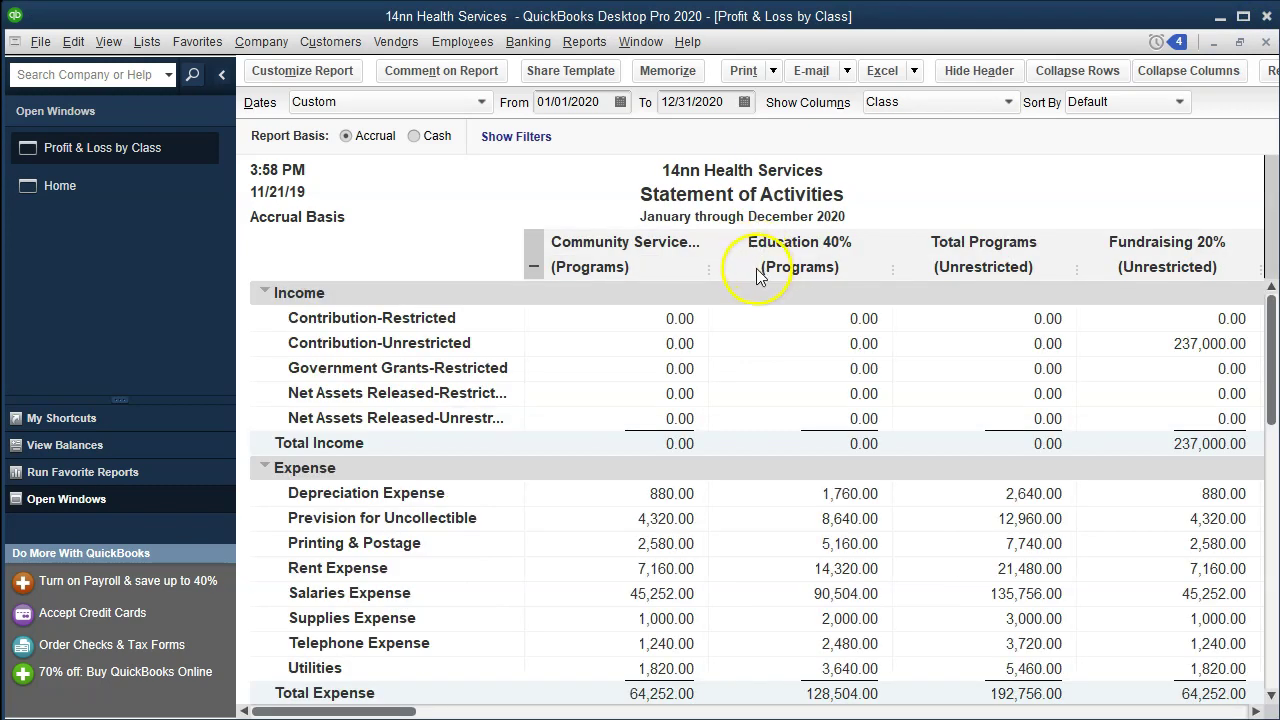
pyautogui.click(908, 73)
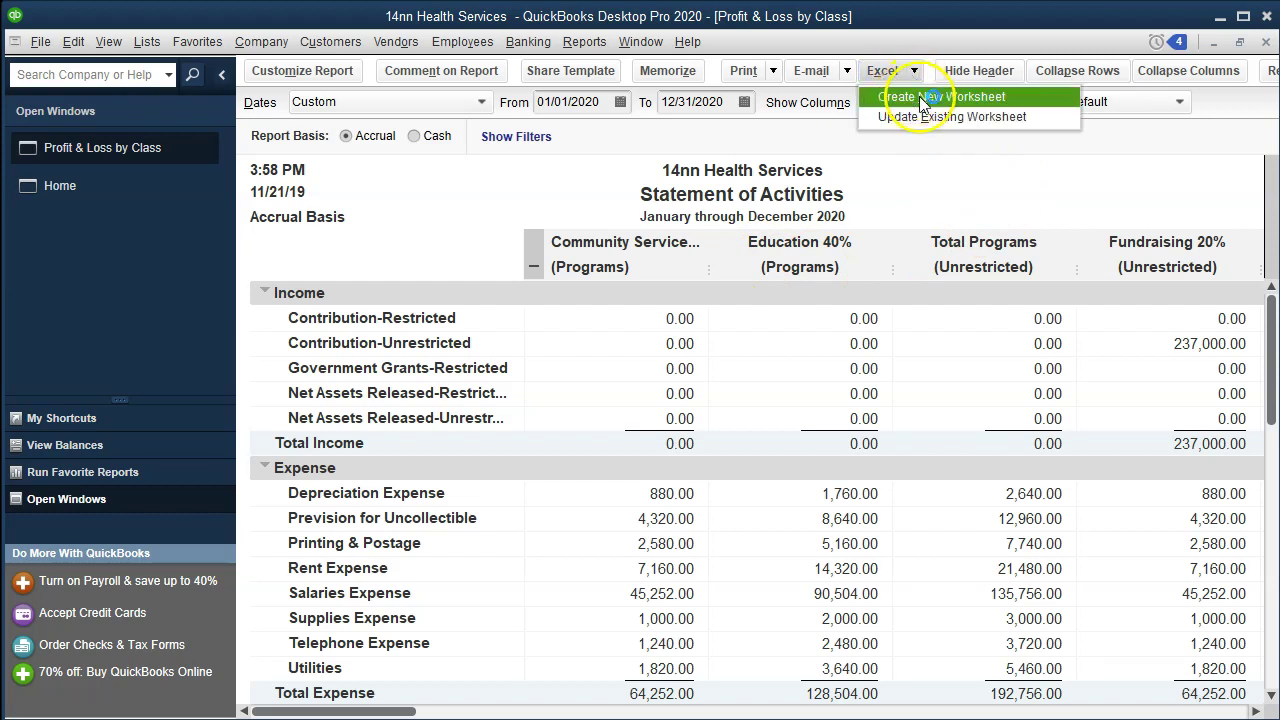
pyautogui.click(955, 103)
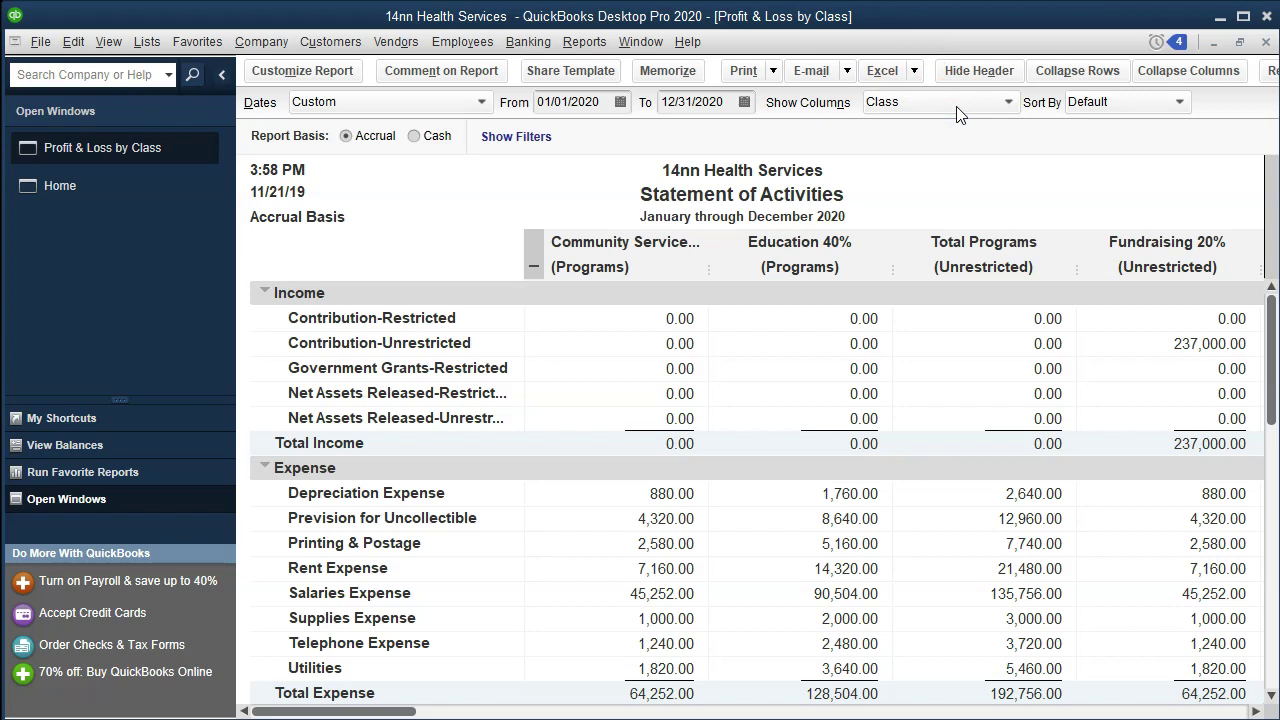
pyautogui.click(586, 251)
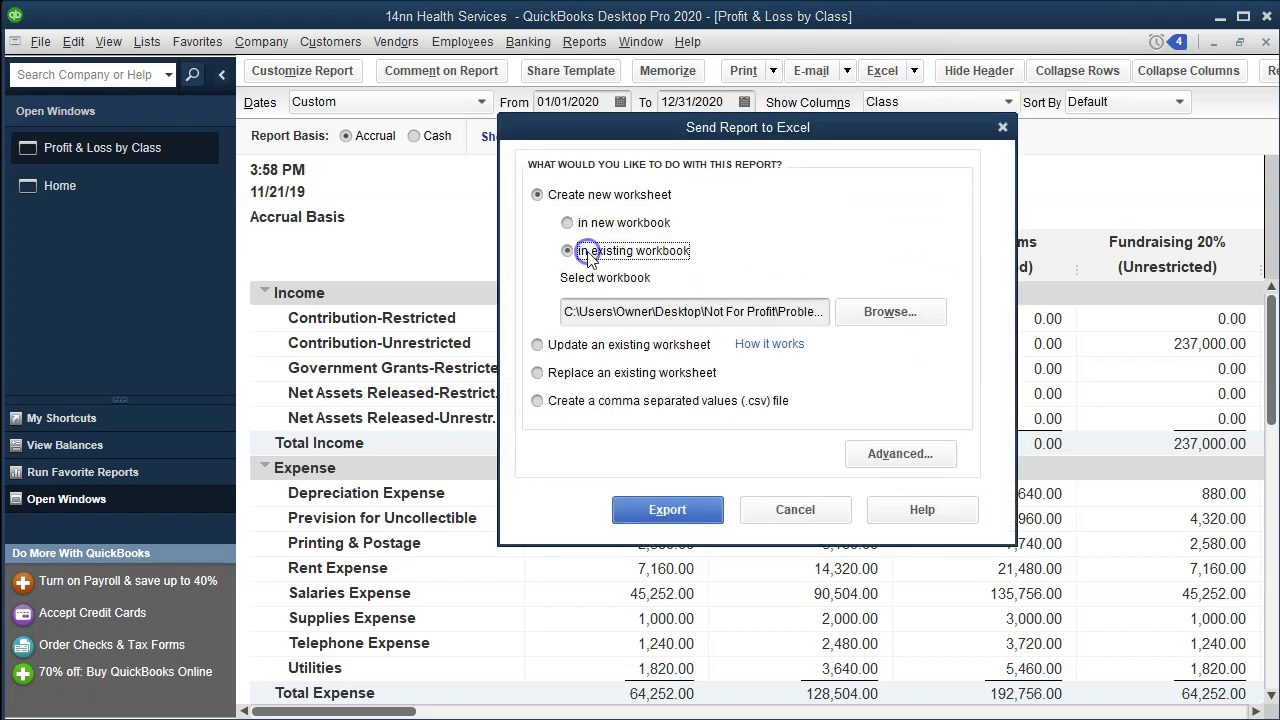
pyautogui.click(860, 314)
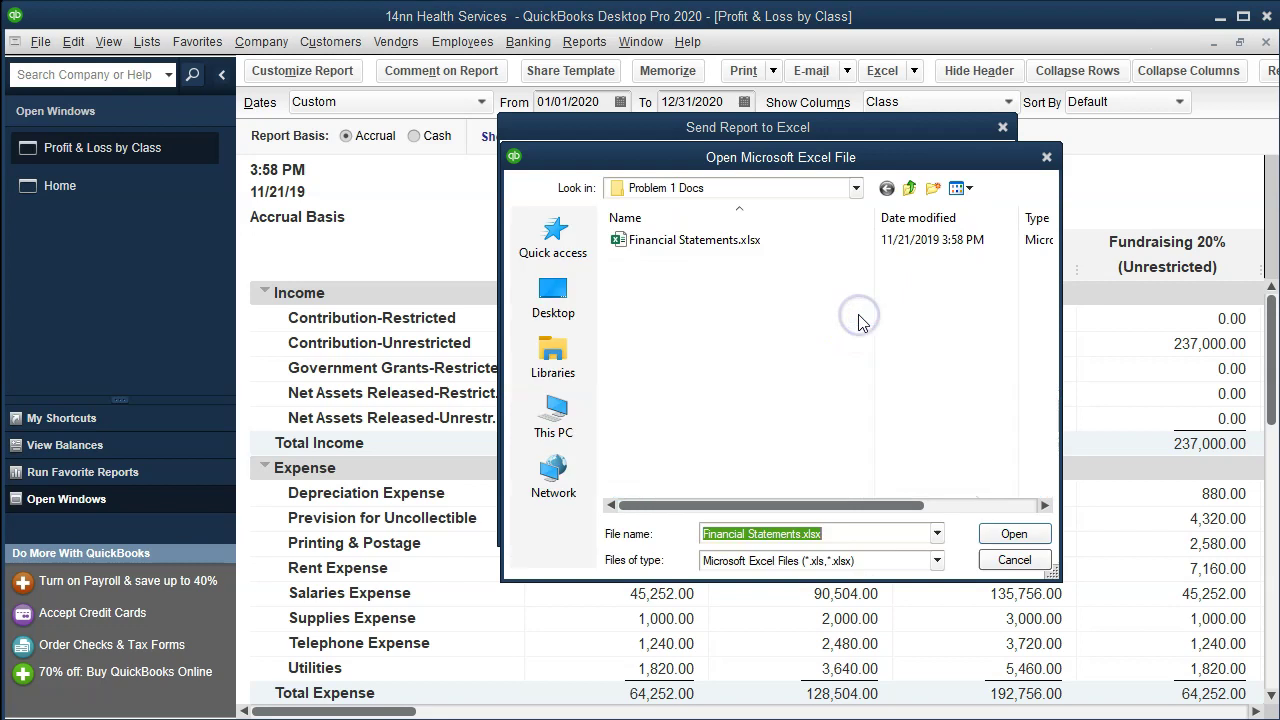
pyautogui.doubleClick(666, 241)
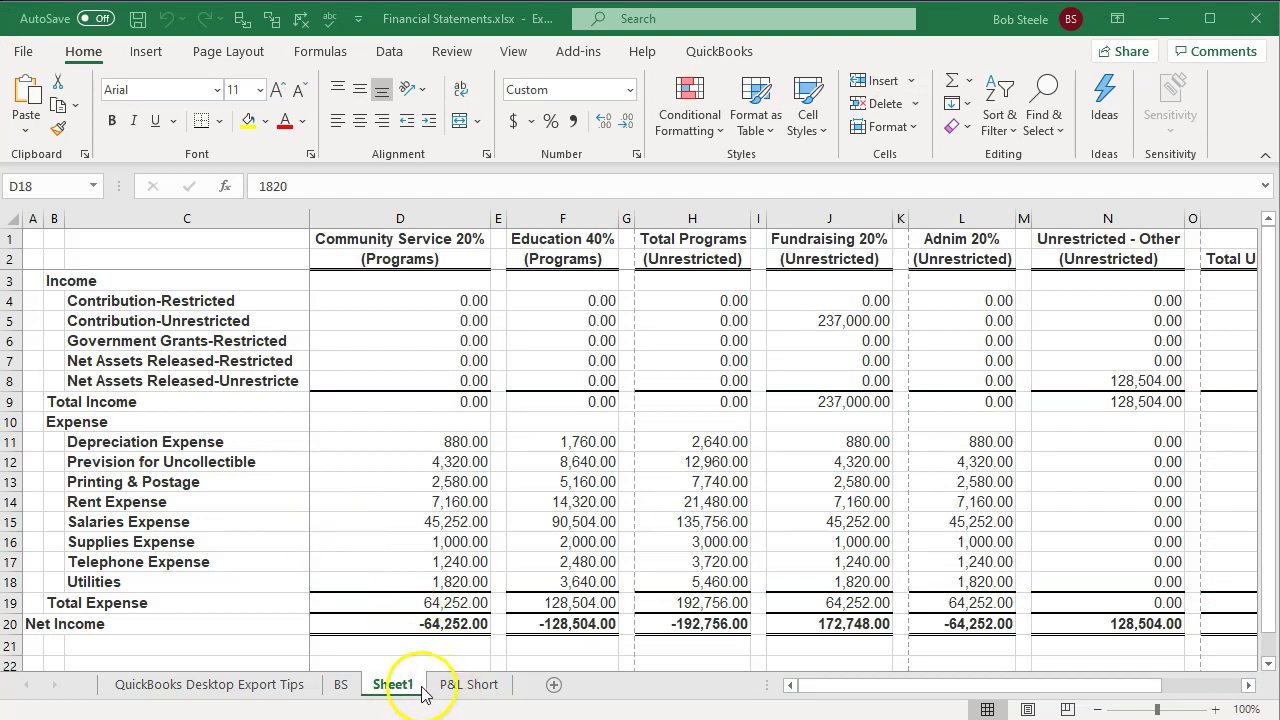
# Move Sheet1 after the P&L Short sheet and rename it P&L Long.
pyautogui.click(387, 690)
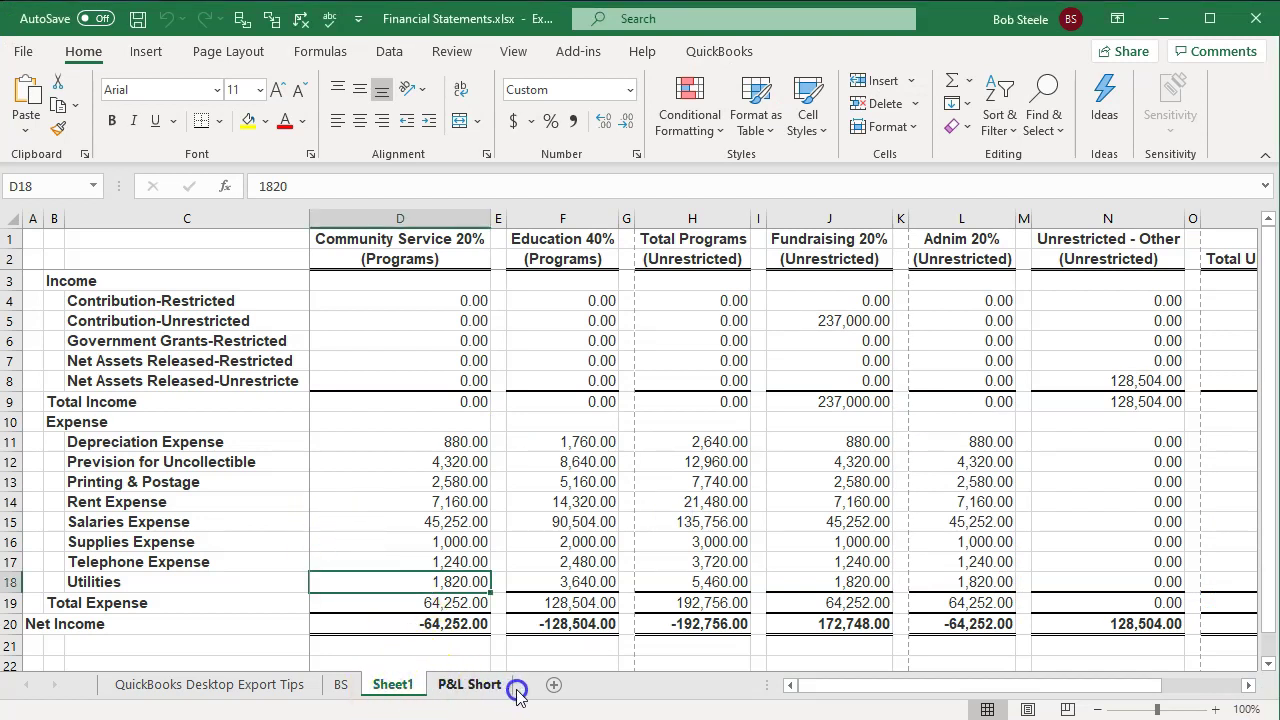
pyautogui.moveTo(370, 682); pyautogui.dragTo(540, 686)
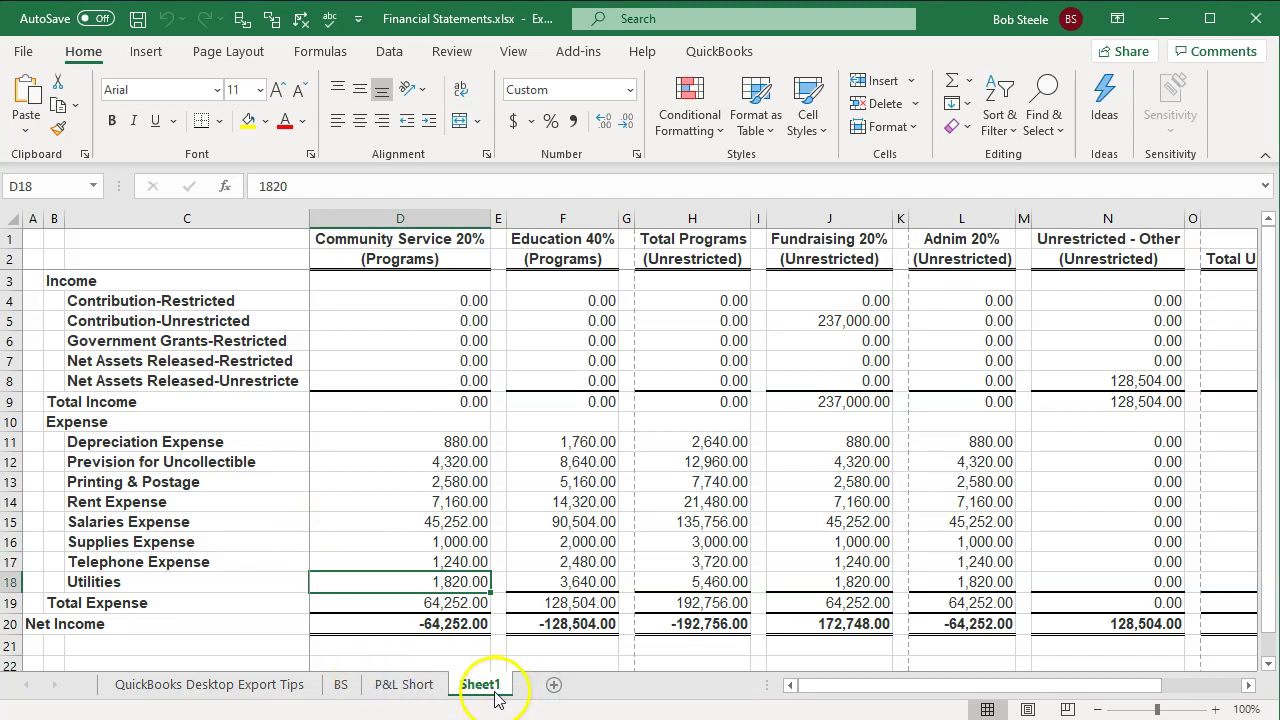
pyautogui.doubleClick(482, 685)
pyautogui.write('P&L Lo')
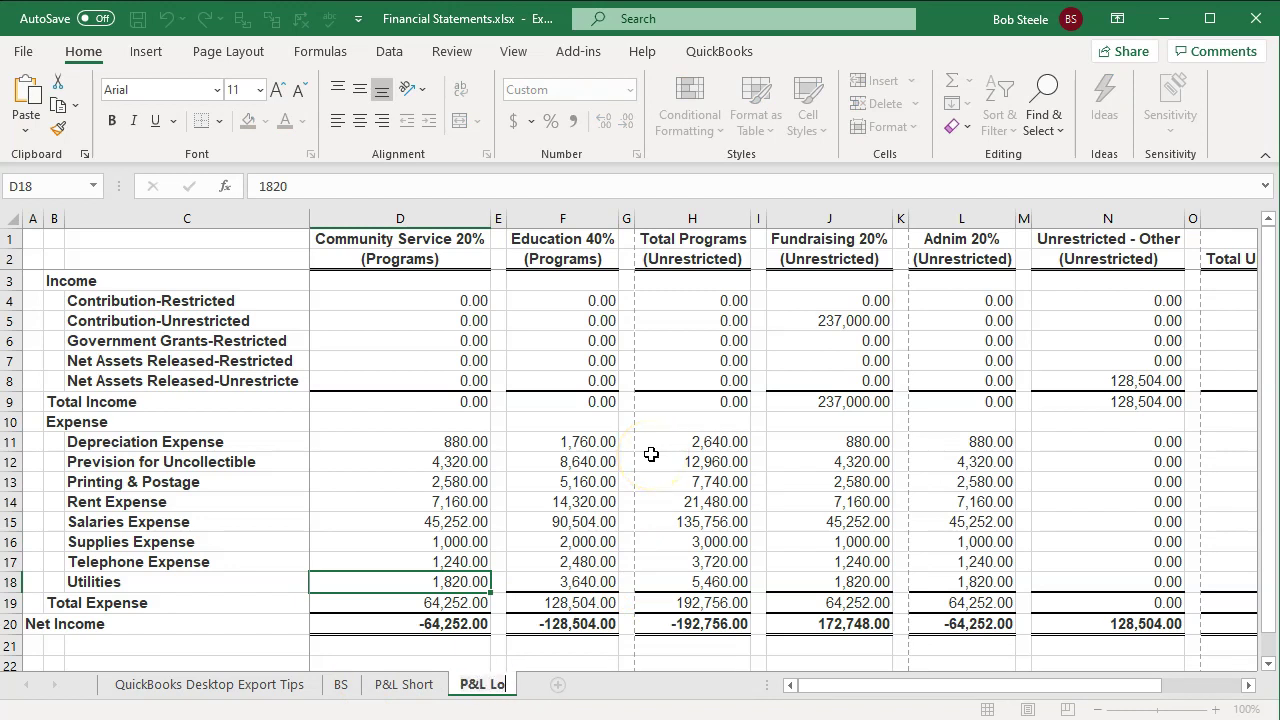
pyautogui.click(651, 455)
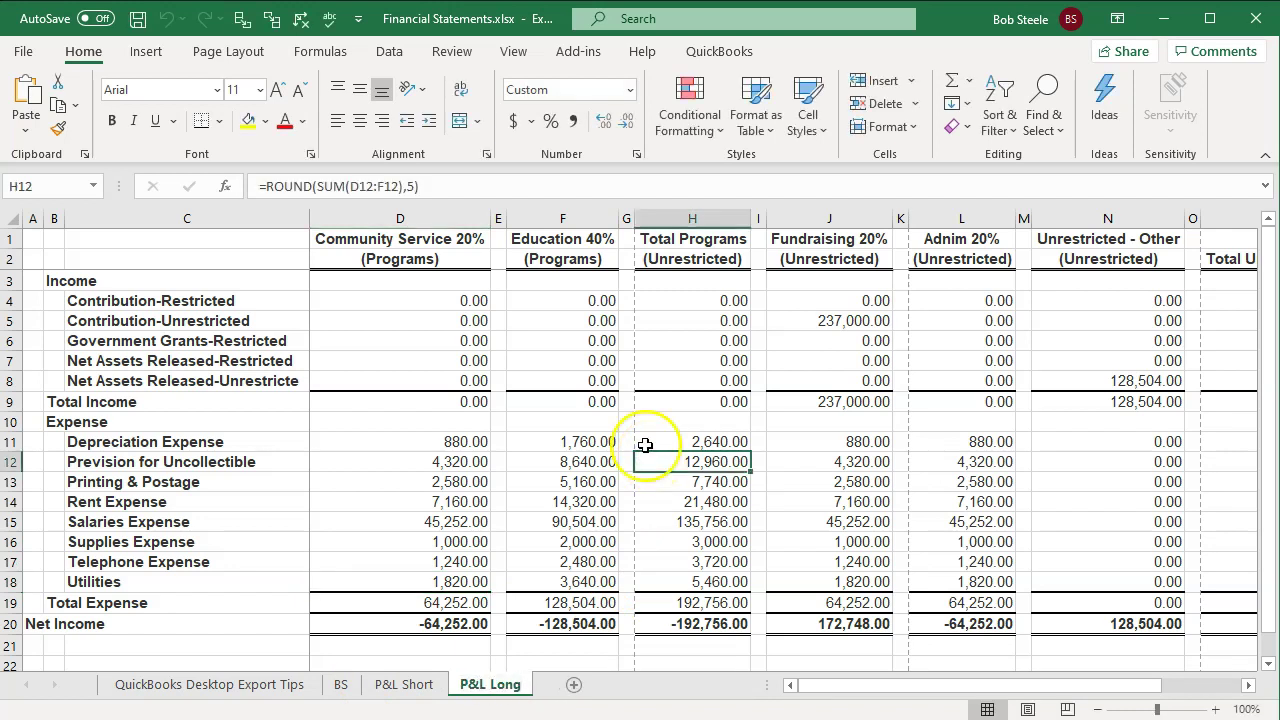
# Copy the Increase in Net Assets label from A19 of P&L Short over the Net Income label in A20 of P&L Long.
pyautogui.click(403, 684)
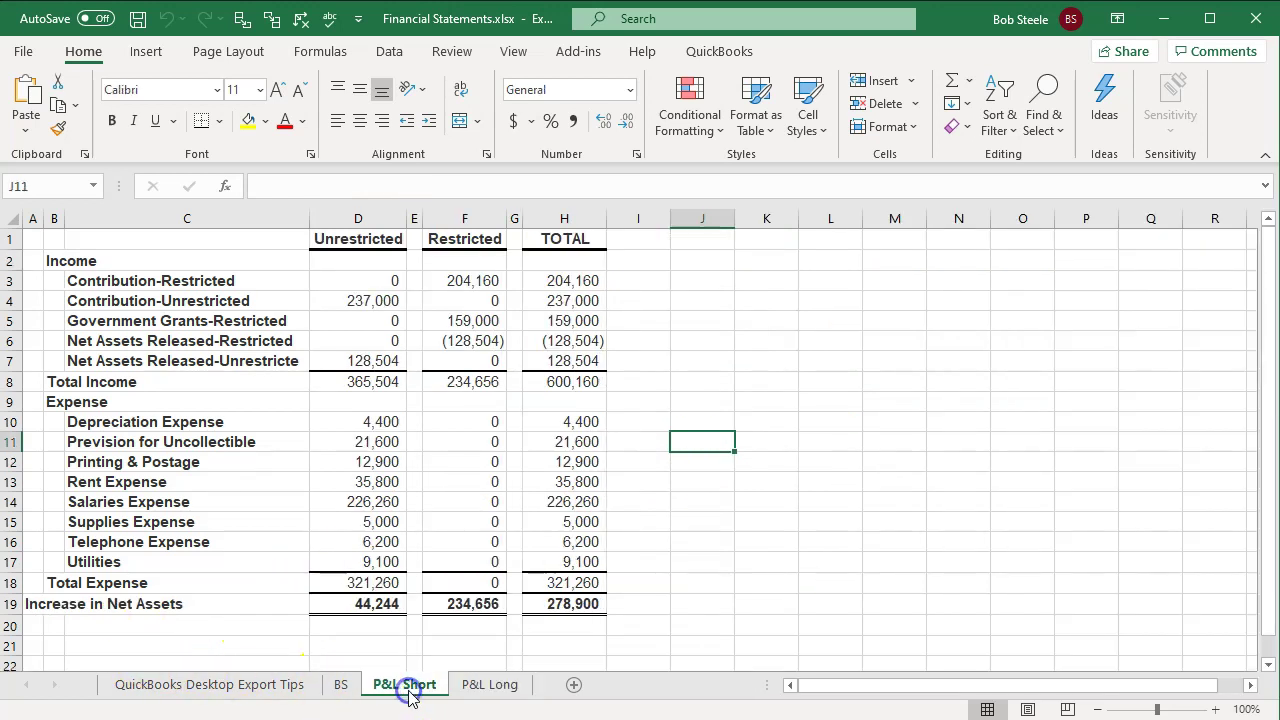
pyautogui.click(37, 604)
pyautogui.hotkey('ctrl', 'c')
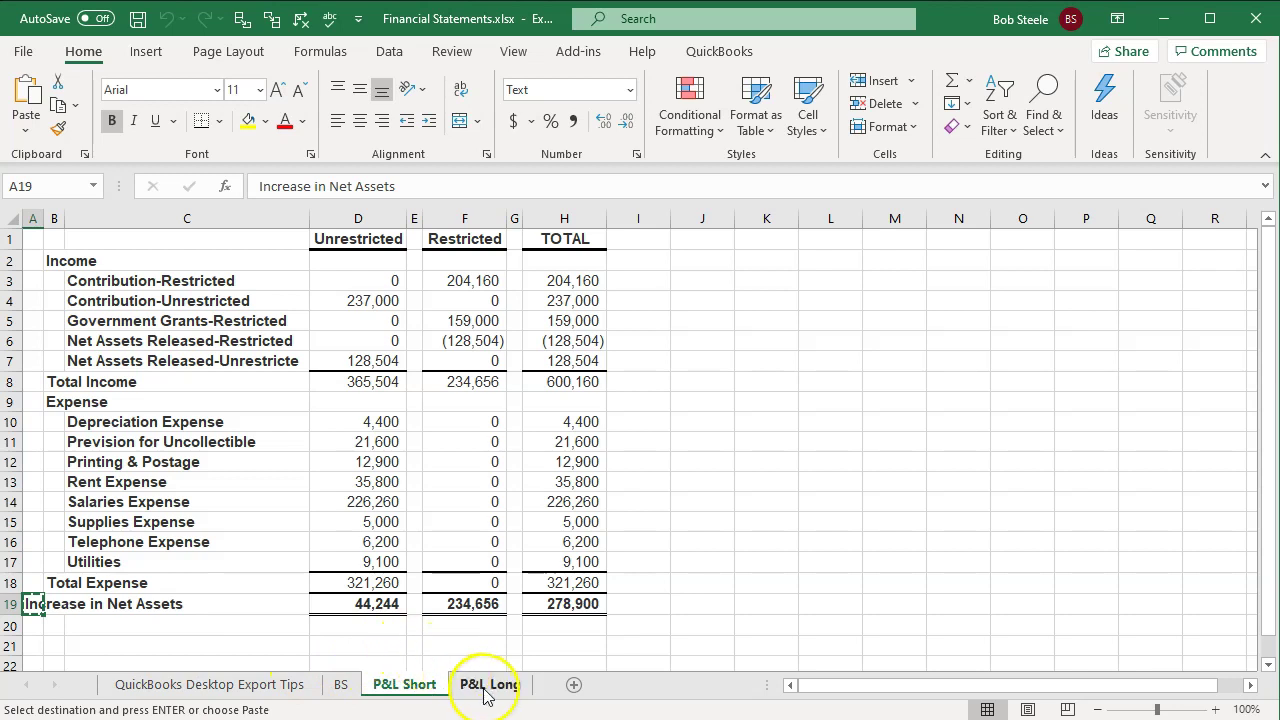
pyautogui.click(490, 684)
pyautogui.click(37, 621)
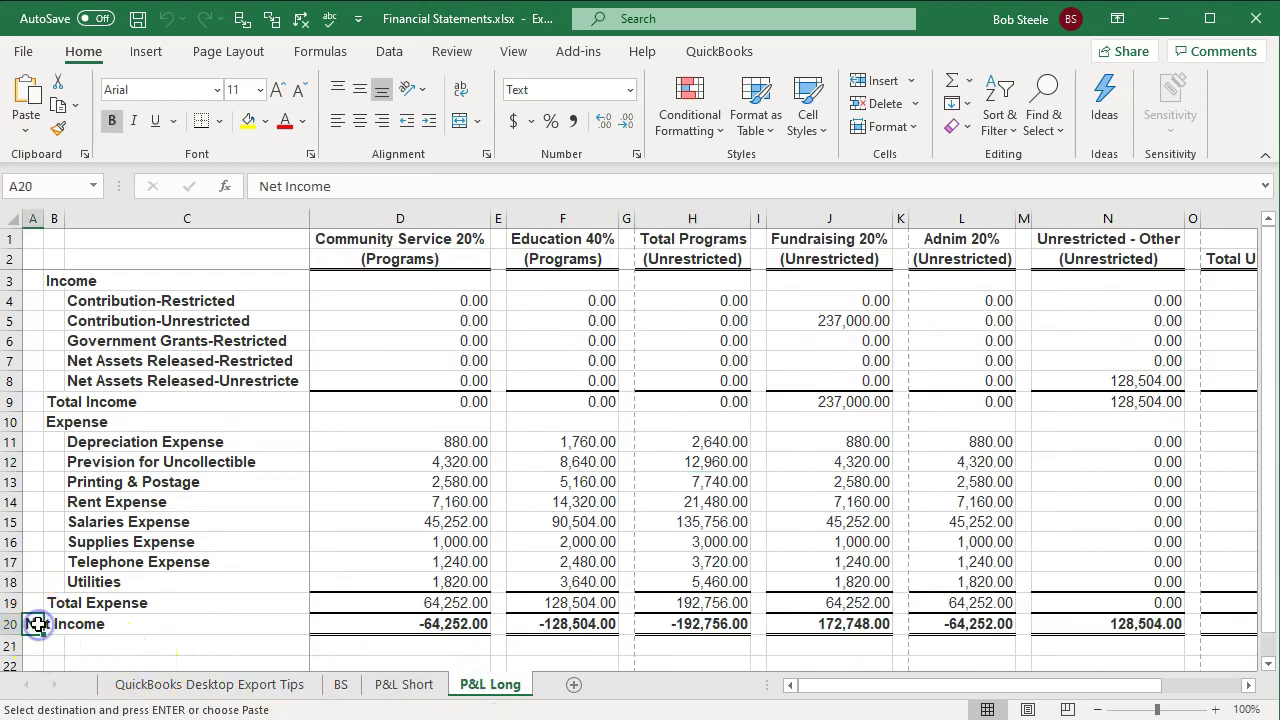
pyautogui.hotkey('ctrl', 'v')
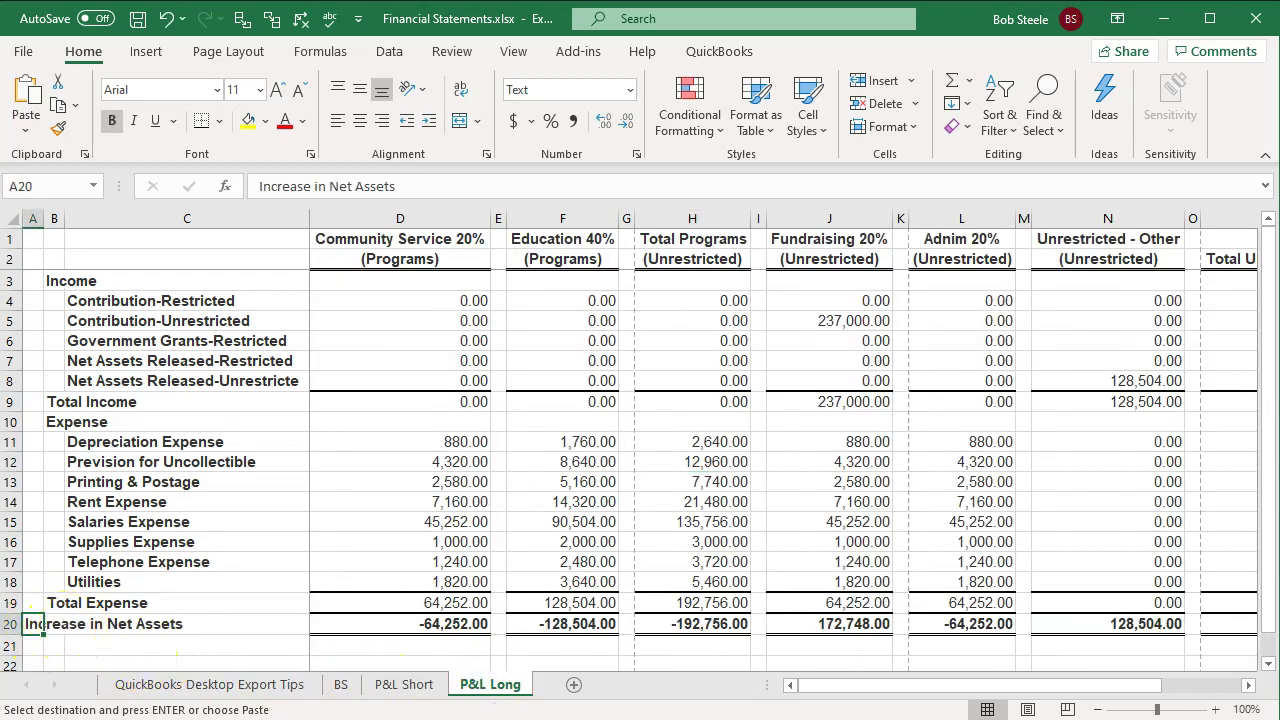
# Unfreeze the P&L Long panes by switching to Page Layout view, remove the window split and return to Normal view.
pyautogui.click(1028, 710)
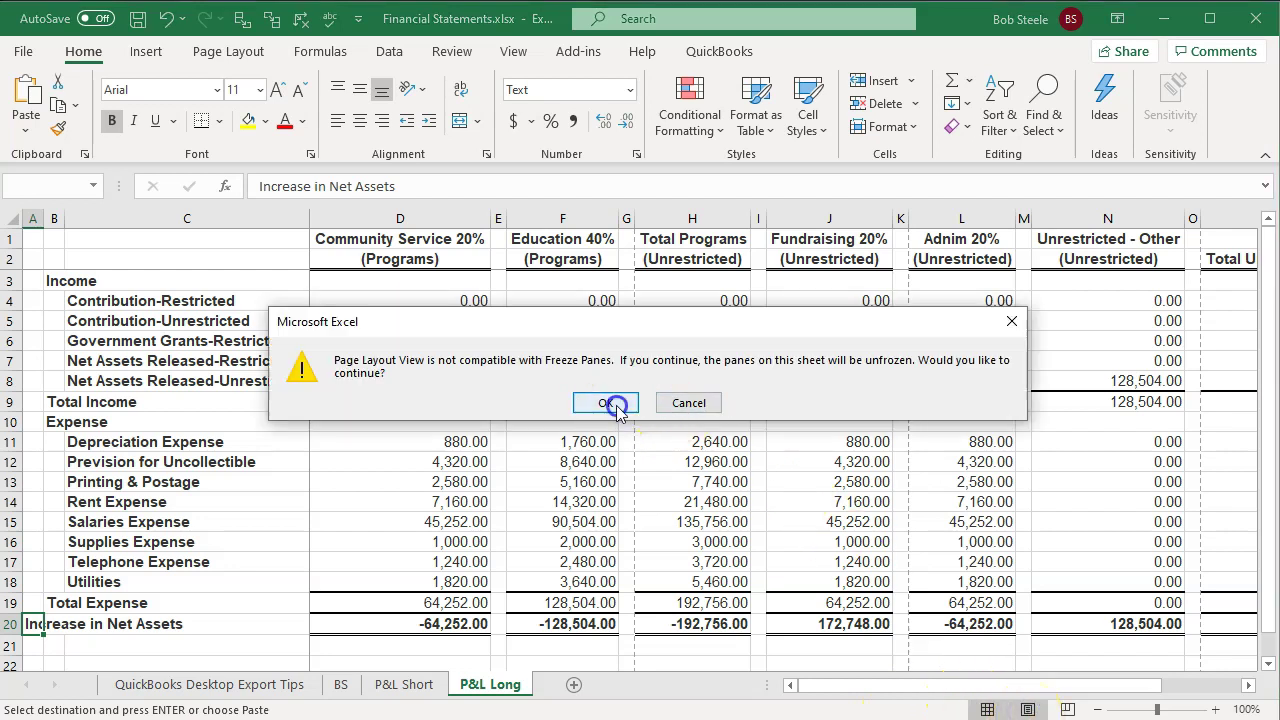
pyautogui.click(535, 403)
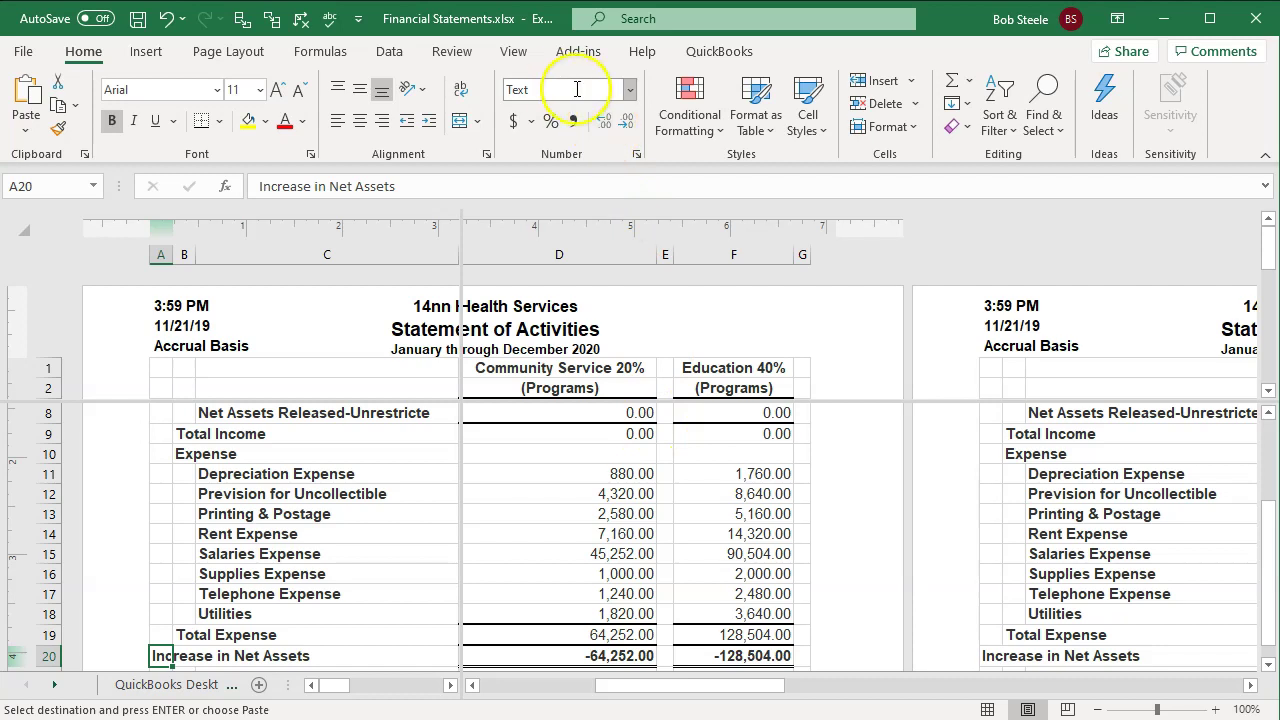
pyautogui.click(514, 52)
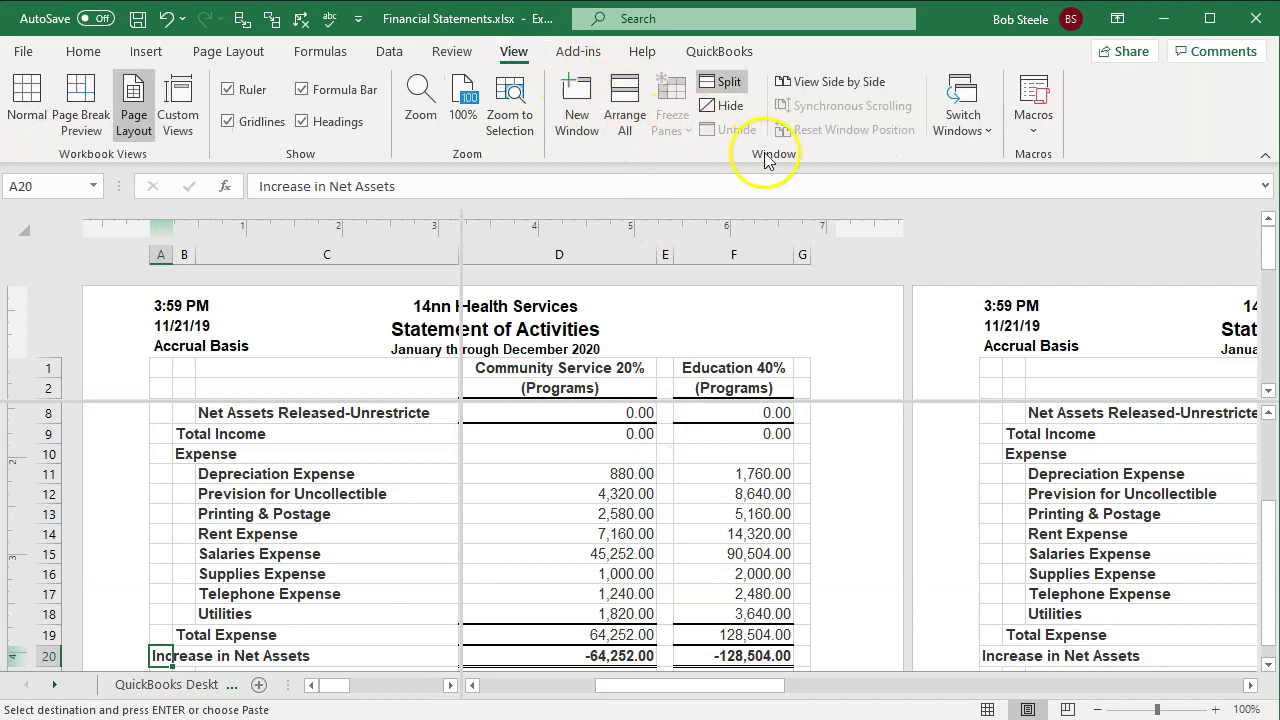
pyautogui.click(733, 84)
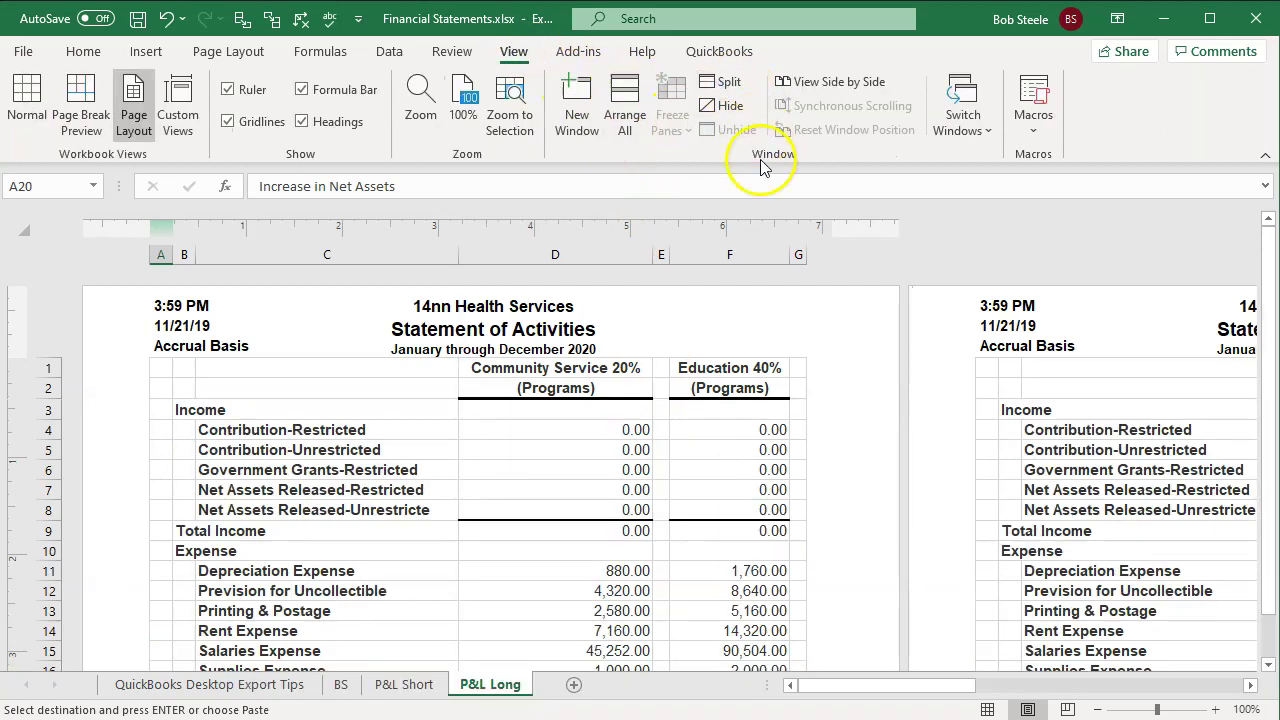
pyautogui.click(987, 709)
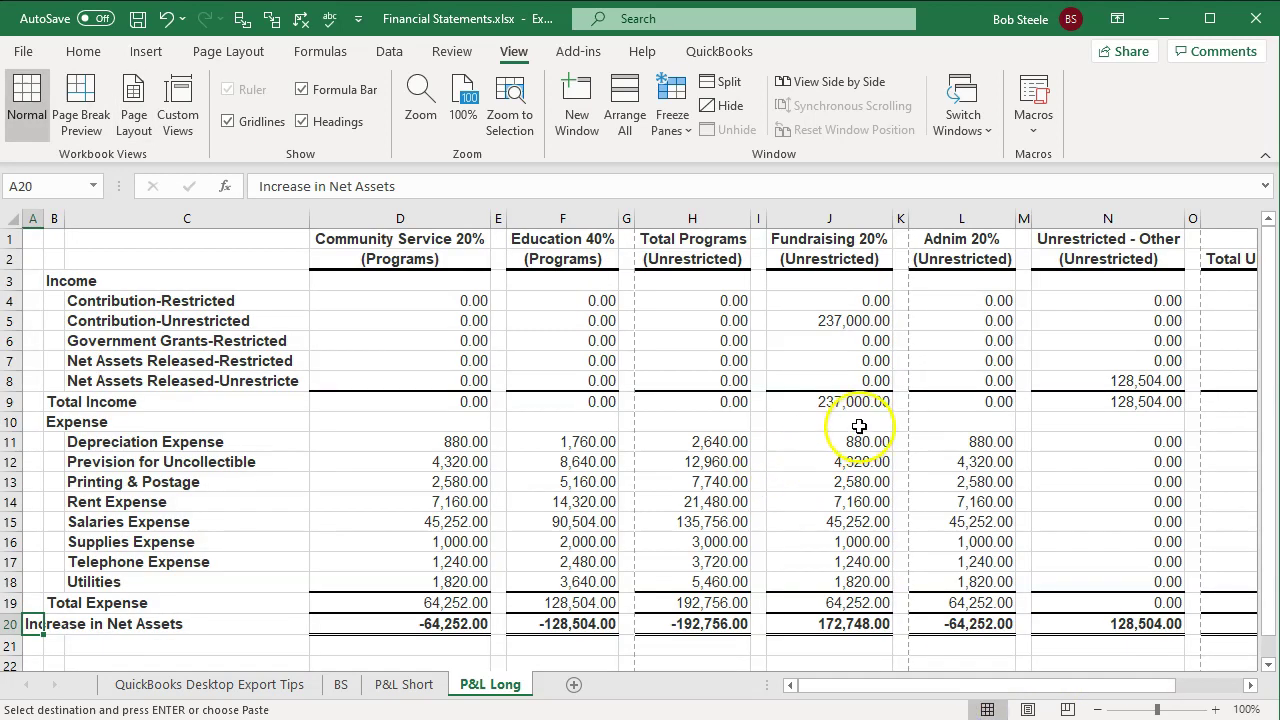
# Examine the P&L Long class columns along row 5, out past TOTAL and back to the account labels.
pyautogui.click(908, 321)
pyautogui.press('Right')
pyautogui.press('Right')
pyautogui.press('Right')
pyautogui.press('Right')
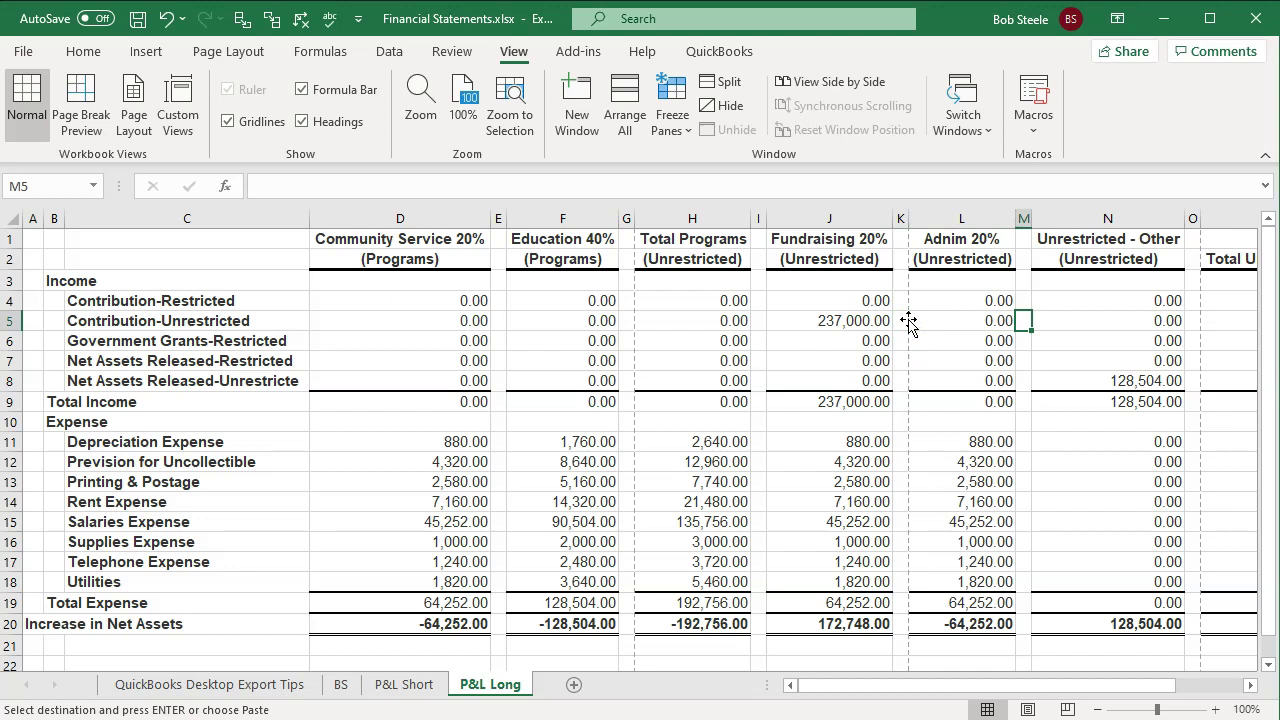
pyautogui.press('Right')
pyautogui.press('Right')
pyautogui.press('Right')
pyautogui.press('Right')
pyautogui.press('Right')
pyautogui.press('Right')
pyautogui.press('Right')
pyautogui.press('Right')
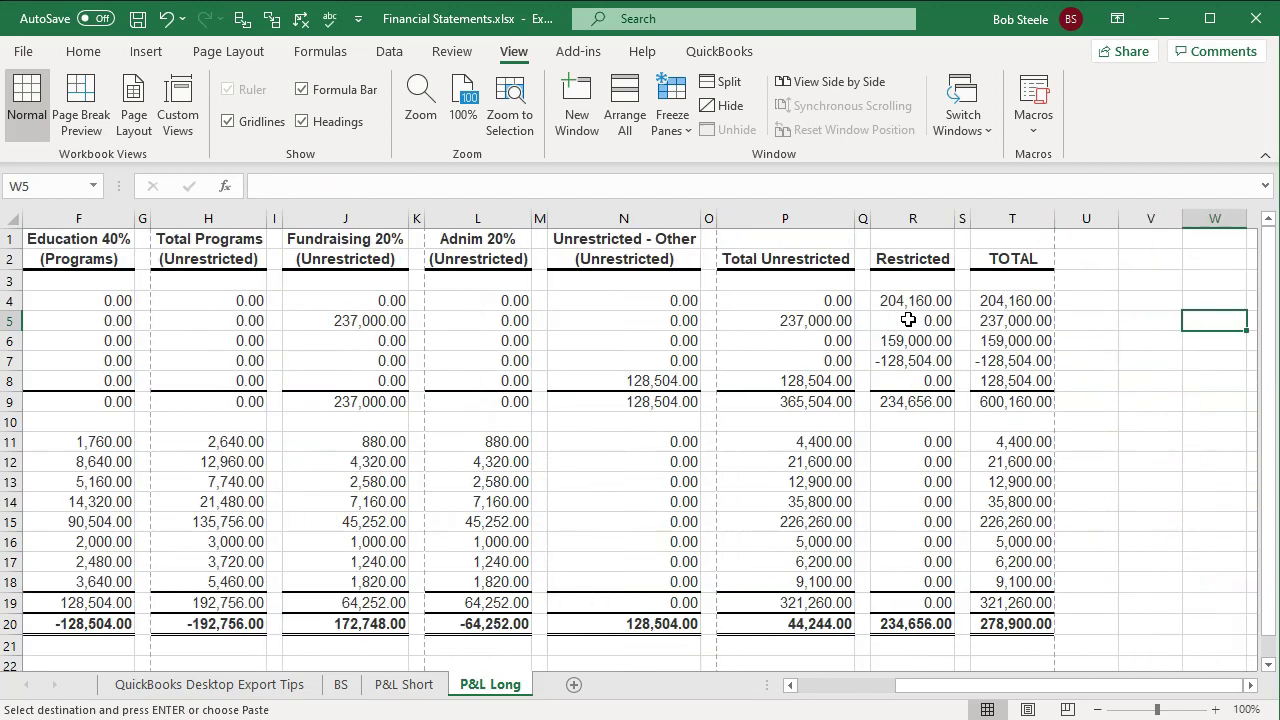
pyautogui.press('Left')
pyautogui.press('Left')
pyautogui.press('Left')
pyautogui.press('Left')
pyautogui.press('Left')
pyautogui.press('Left')
pyautogui.press('Left')
pyautogui.press('Left')
pyautogui.press('Left')
pyautogui.press('Left')
pyautogui.press('Left')
pyautogui.press('Left')
pyautogui.press('Left')
pyautogui.press('Left')
pyautogui.press('Left')
pyautogui.press('Left')
pyautogui.press('Left')
pyautogui.press('Left')
pyautogui.press('Left')
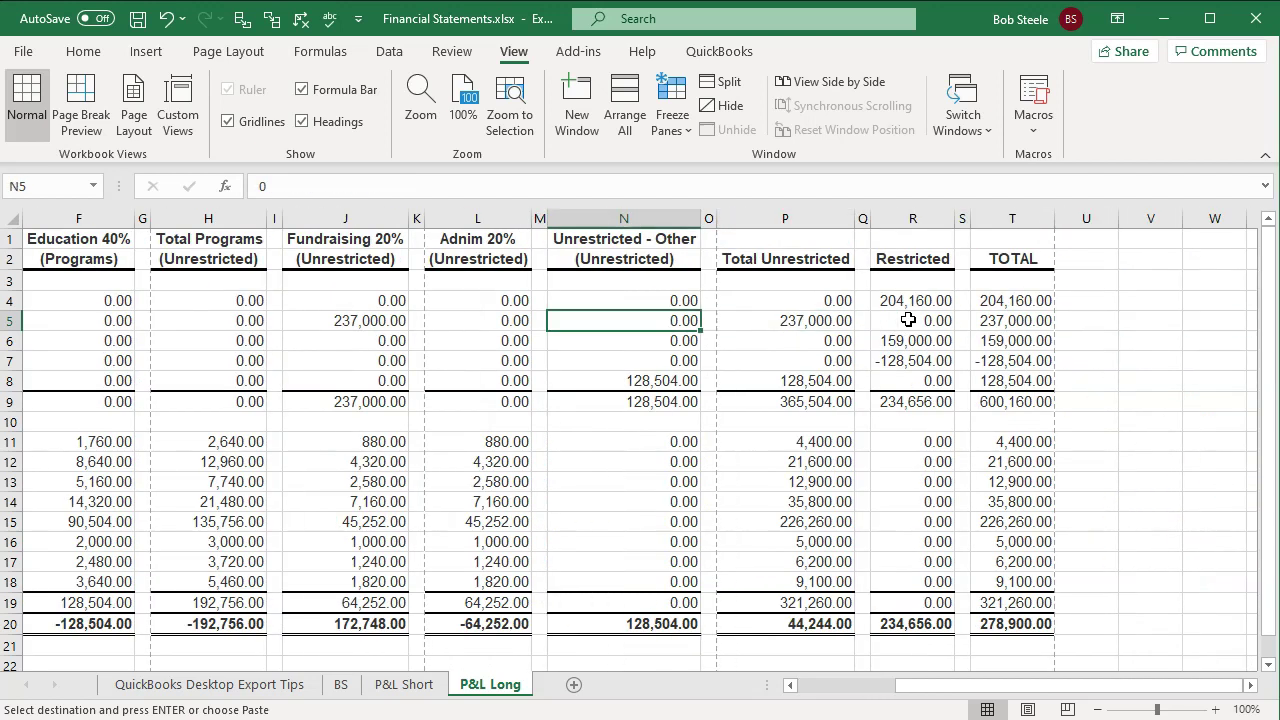
pyautogui.press('Left')
pyautogui.press('Left')
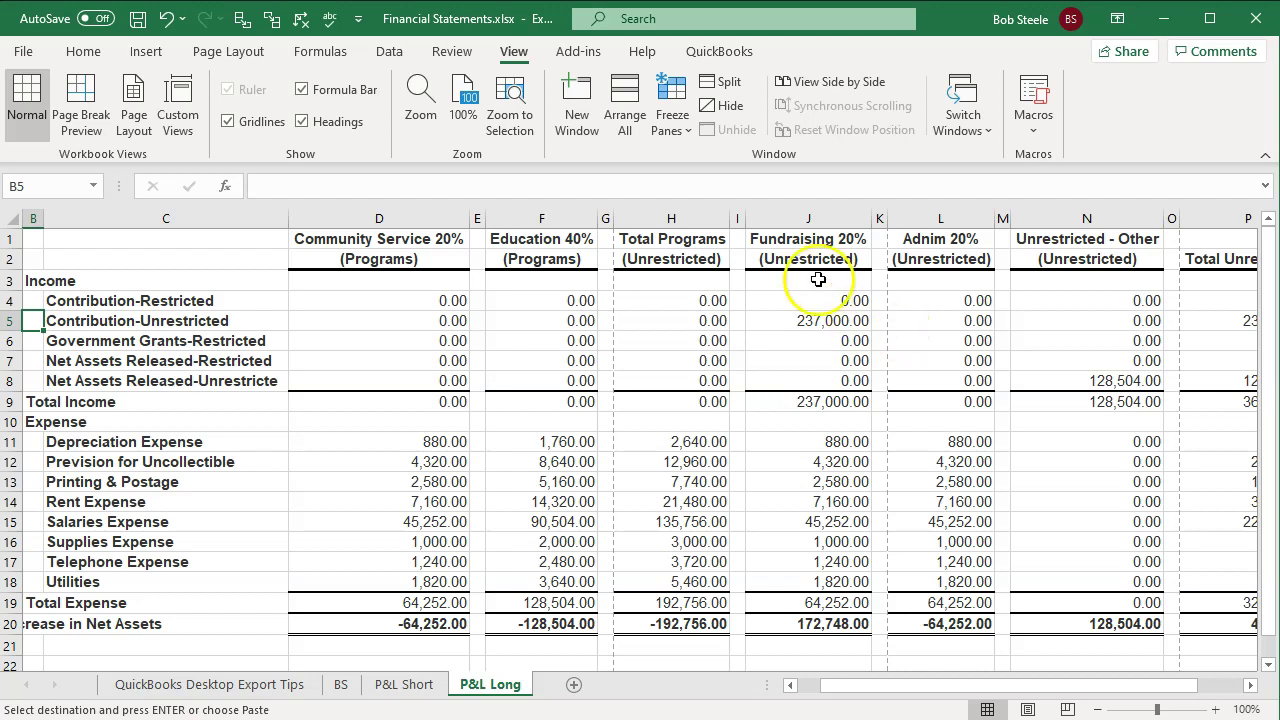
# Set the page orientation of the P&L Long sheet to Landscape.
pyautogui.click(229, 53)
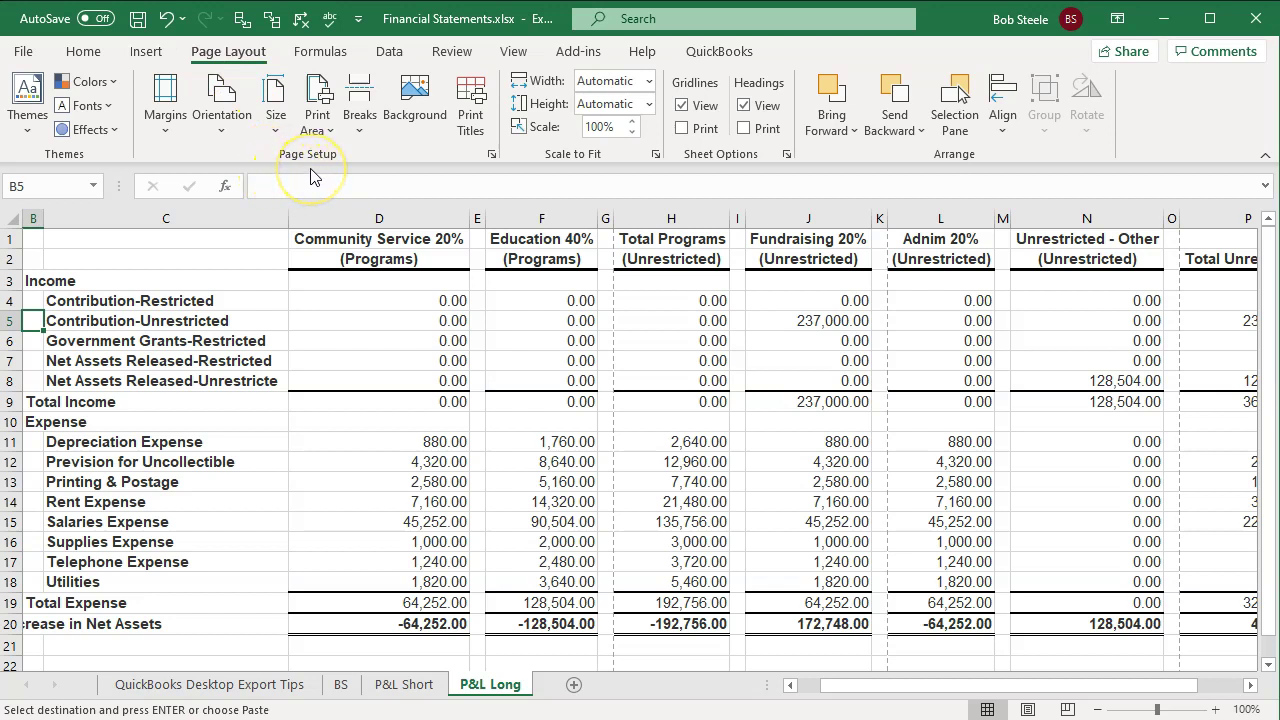
pyautogui.click(222, 92)
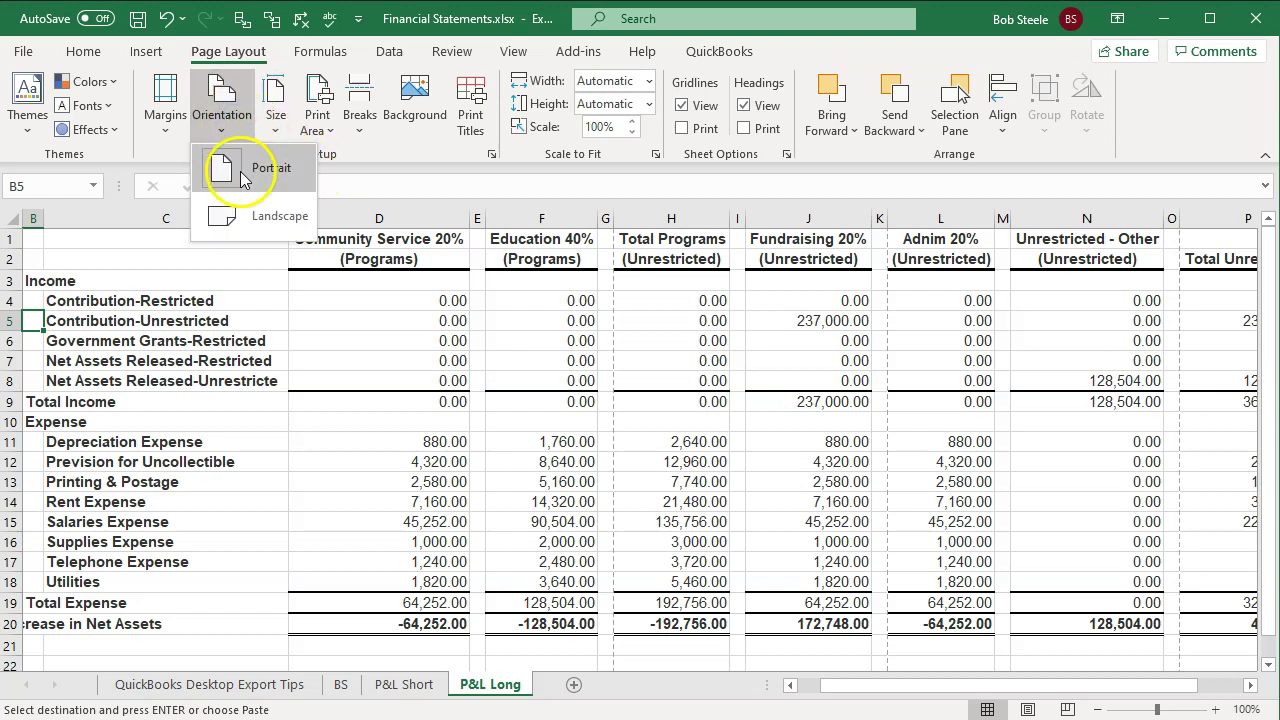
pyautogui.click(248, 217)
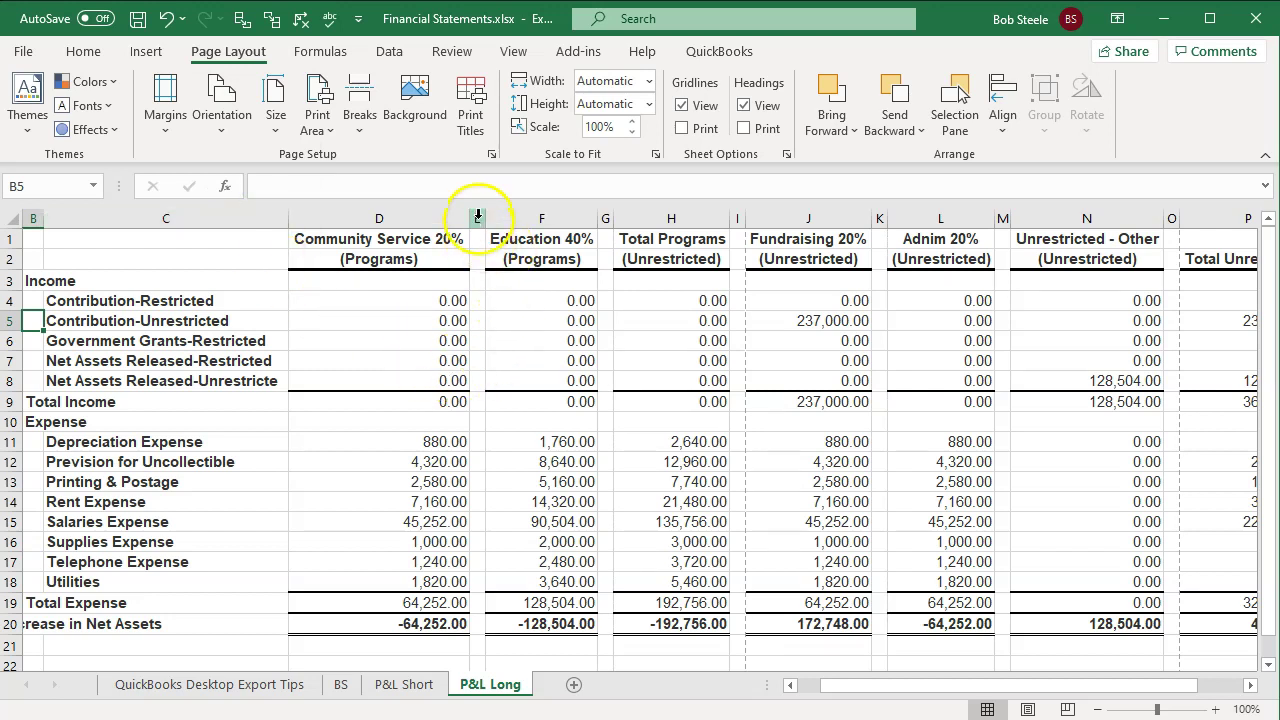
# Delete the blank spacer columns E, G, I, K, M, O, Q and S from P&L Long.
pyautogui.click(477, 217)
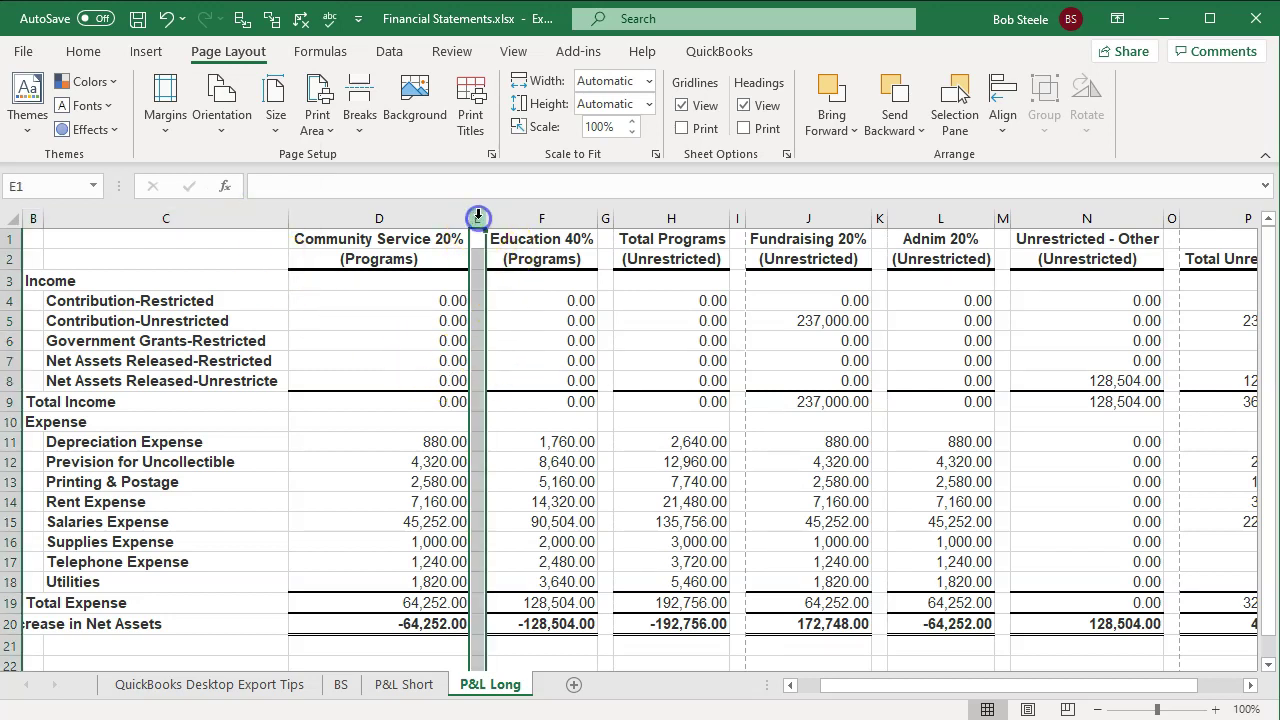
pyautogui.keyDown('ctrl'); pyautogui.click(605, 218); pyautogui.keyUp('ctrl')
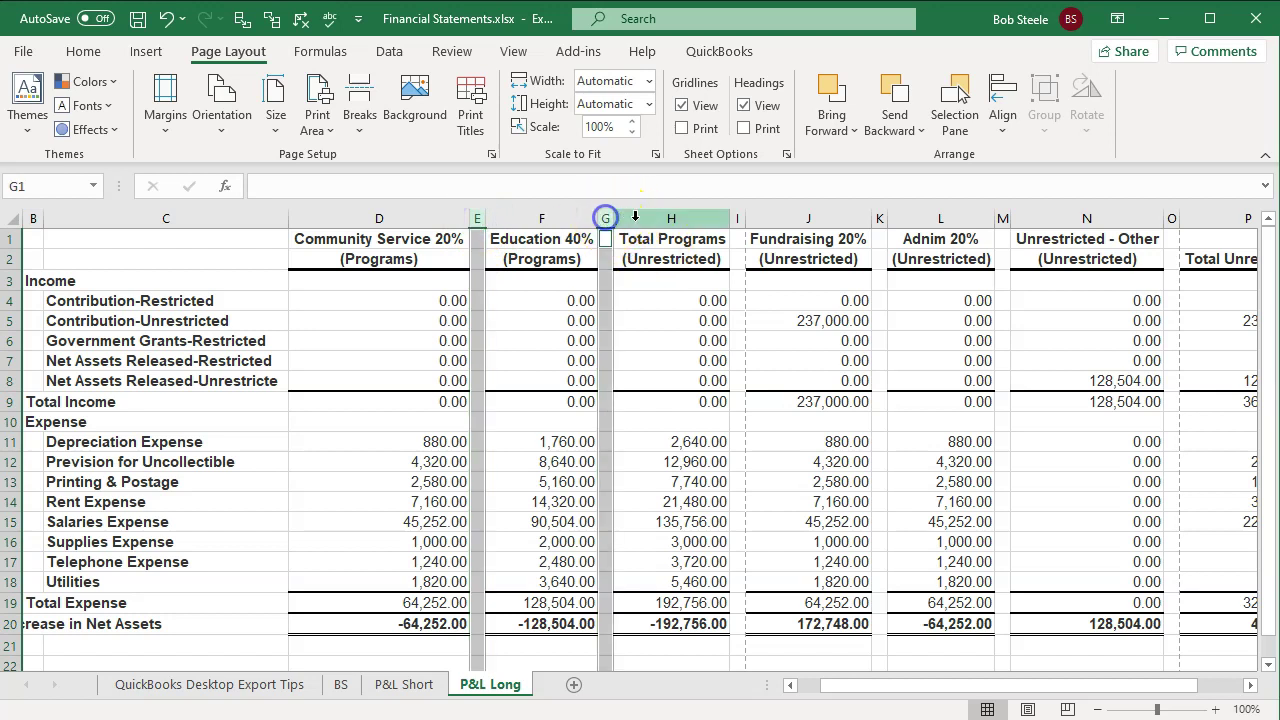
pyautogui.keyDown('ctrl'); pyautogui.click(737, 218); pyautogui.keyUp('ctrl')
pyautogui.keyDown('ctrl'); pyautogui.click(879, 218); pyautogui.keyUp('ctrl')
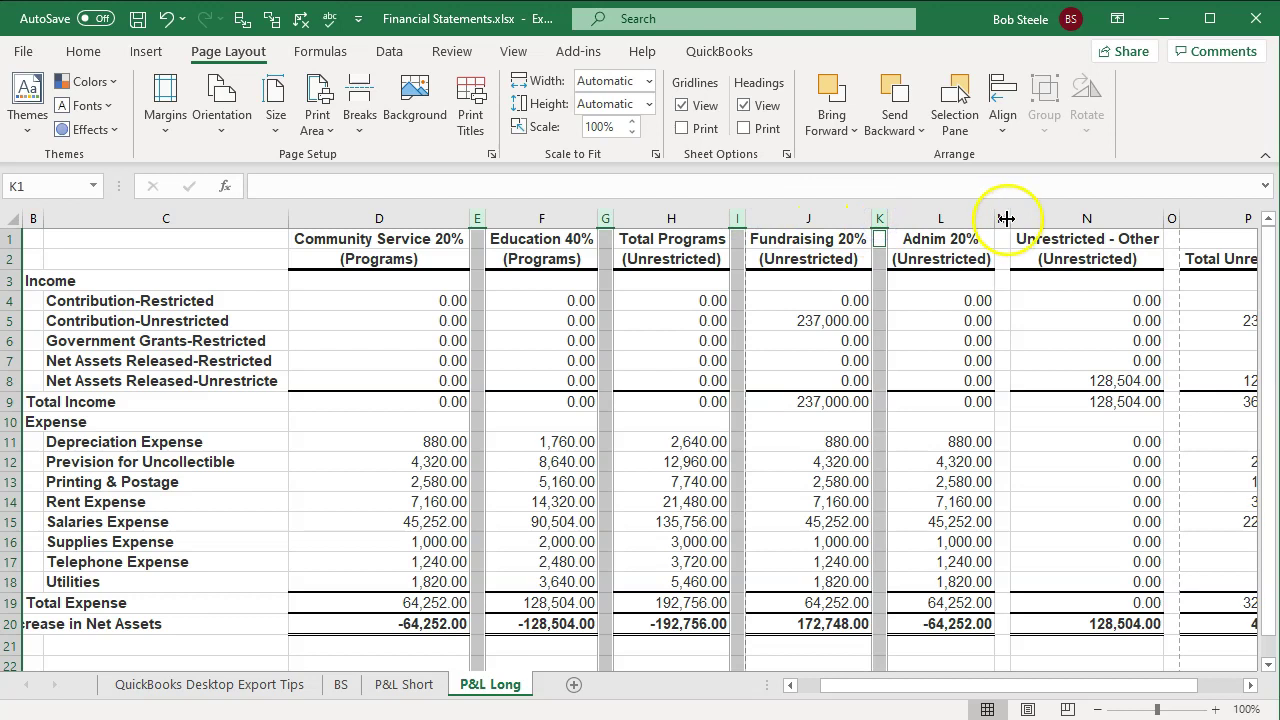
pyautogui.keyDown('ctrl'); pyautogui.click(1002, 218); pyautogui.keyUp('ctrl')
pyautogui.keyDown('ctrl'); pyautogui.click(1171, 218); pyautogui.keyUp('ctrl')
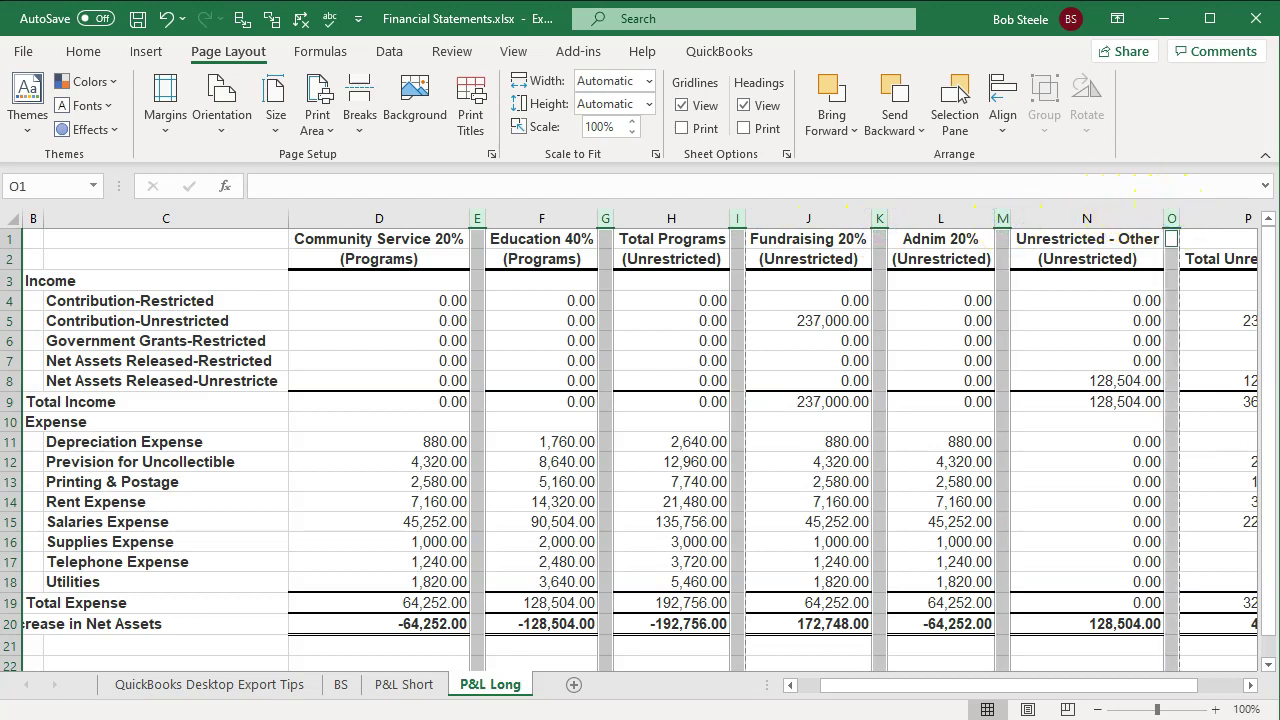
pyautogui.hscroll(5, 1256, 690)
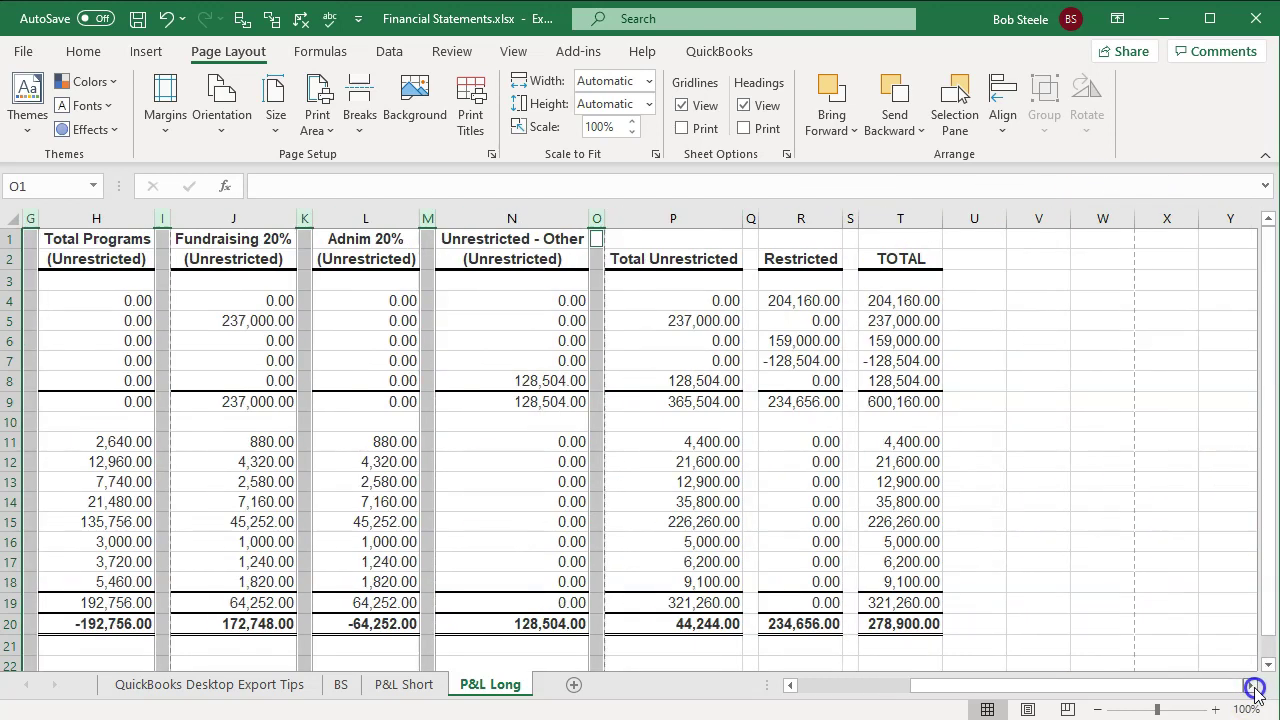
pyautogui.keyDown('ctrl'); pyautogui.click(752, 217); pyautogui.keyUp('ctrl')
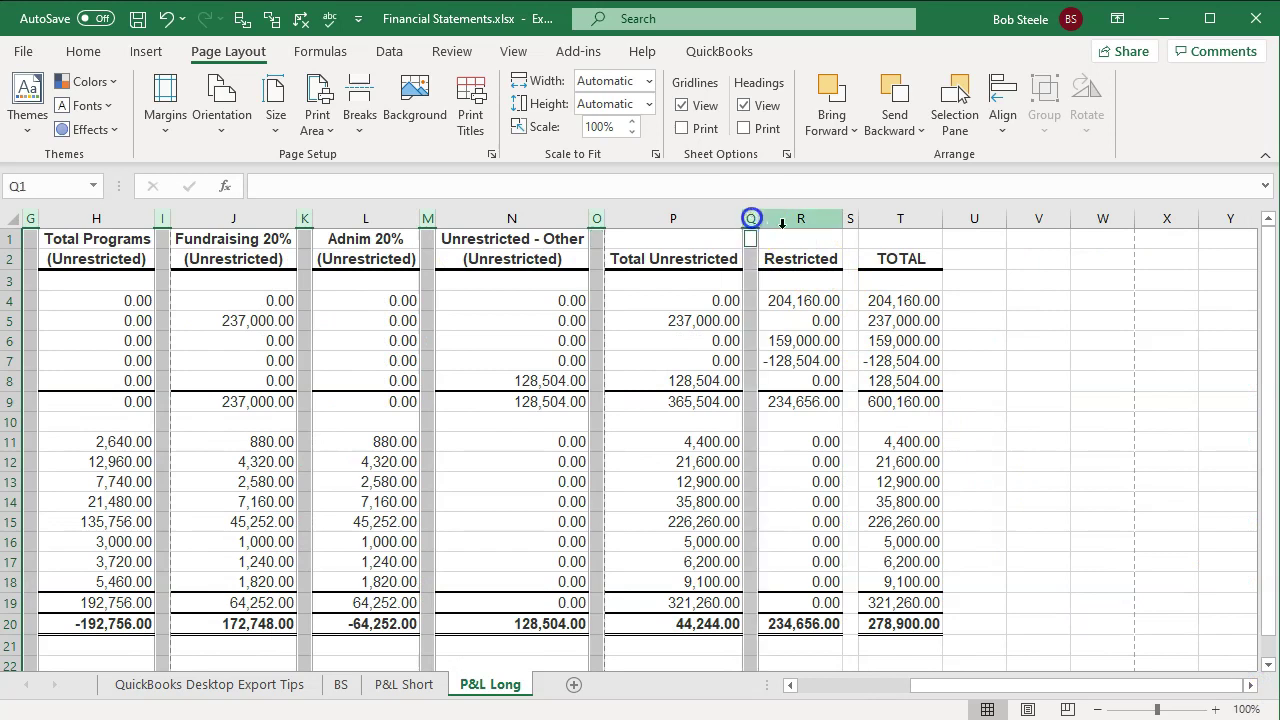
pyautogui.keyDown('ctrl'); pyautogui.click(851, 217); pyautogui.keyUp('ctrl')
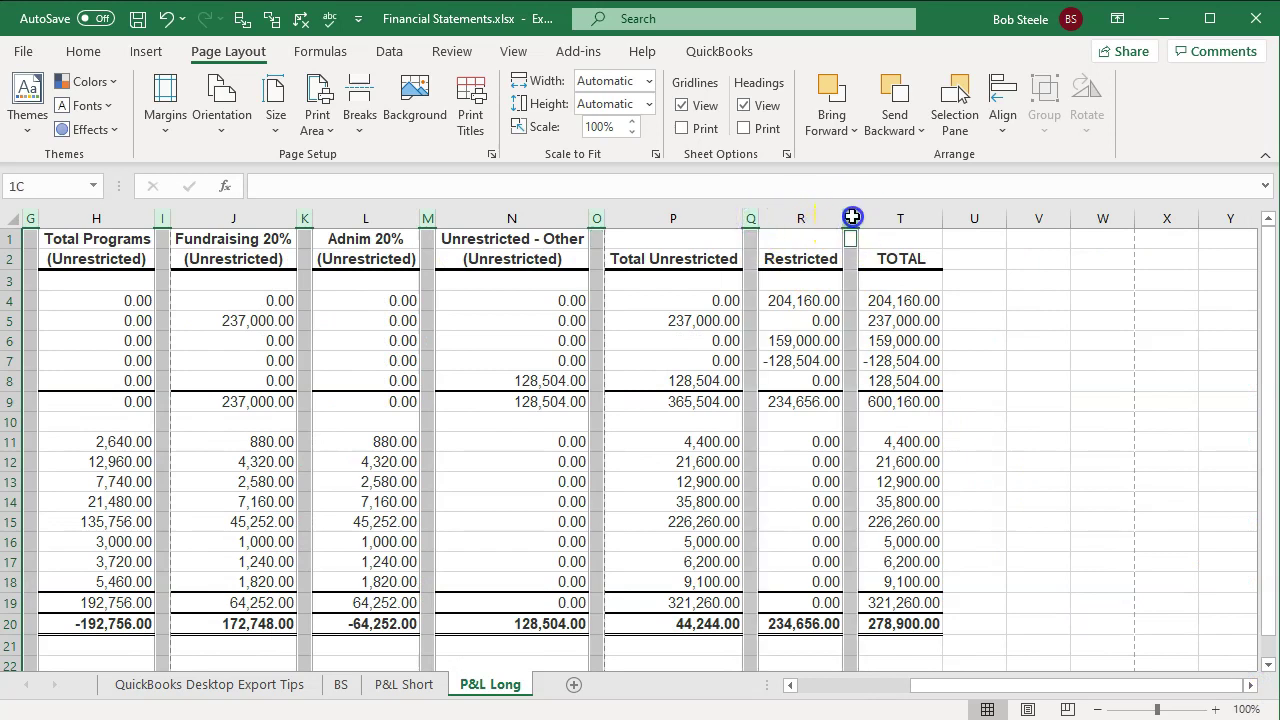
pyautogui.rightClick(851, 280)
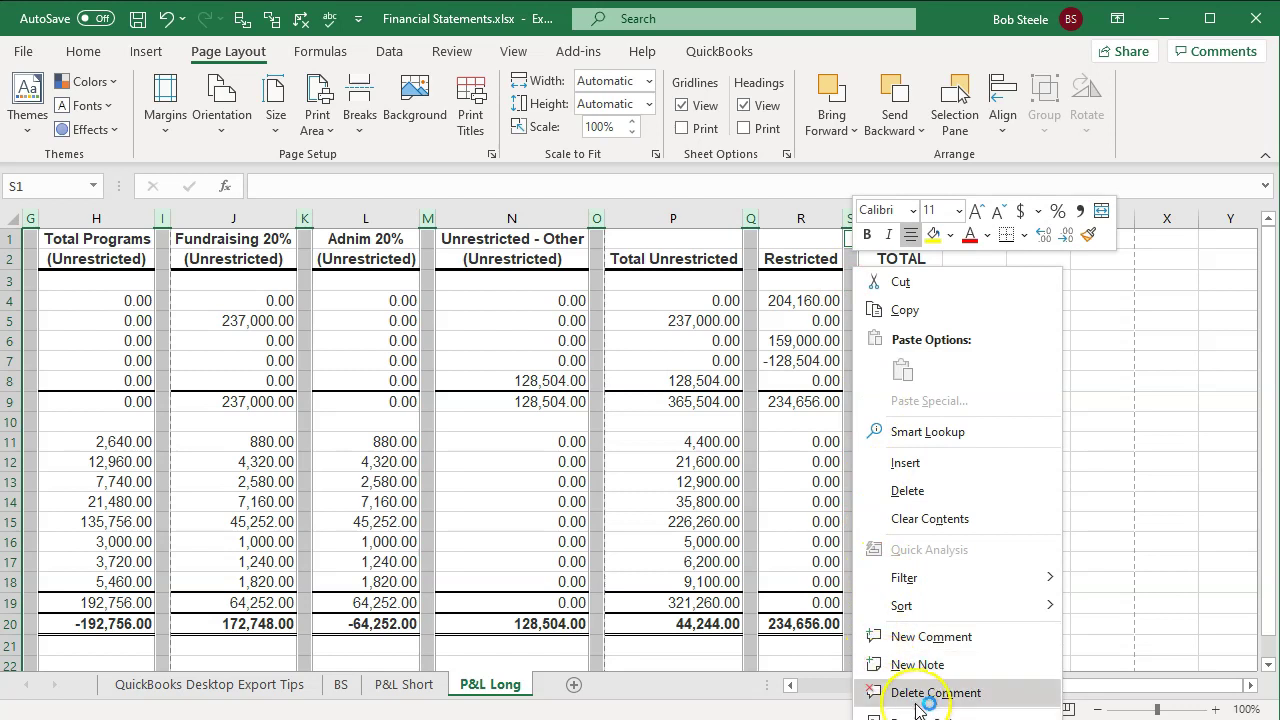
pyautogui.click(907, 490)
# Move the Income heading from B3 to C3 and increase the indent of the income account labels in C4:C8 one level.
pyautogui.press('Left')
pyautogui.press('Left')
pyautogui.press('Left')
pyautogui.press('Left')
pyautogui.press('Left')
pyautogui.press('Left')
pyautogui.press('Left')
pyautogui.press('Left')
pyautogui.press('Left')
pyautogui.press('Left')
pyautogui.press('Left')
pyautogui.press('Left')
pyautogui.press('Left')
pyautogui.press('Left')
pyautogui.press('Left')
pyautogui.press('Left')
pyautogui.press('Left')
pyautogui.press('Left')
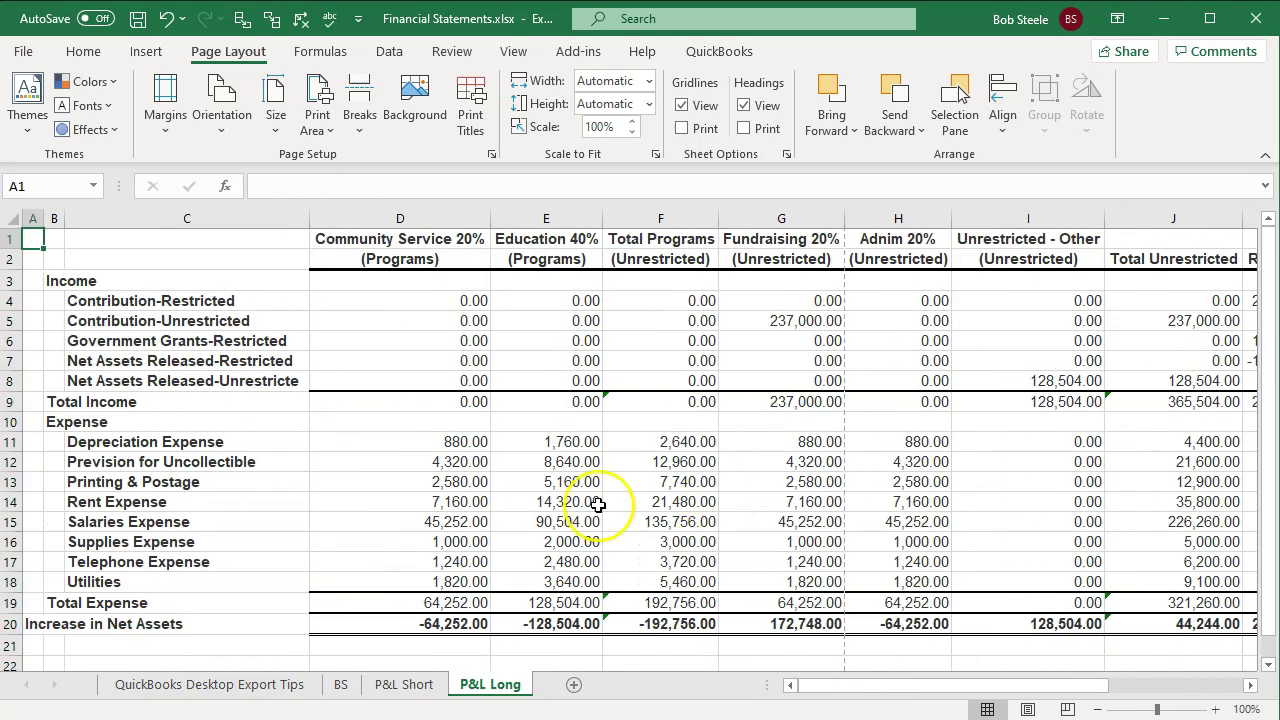
pyautogui.click(55, 284)
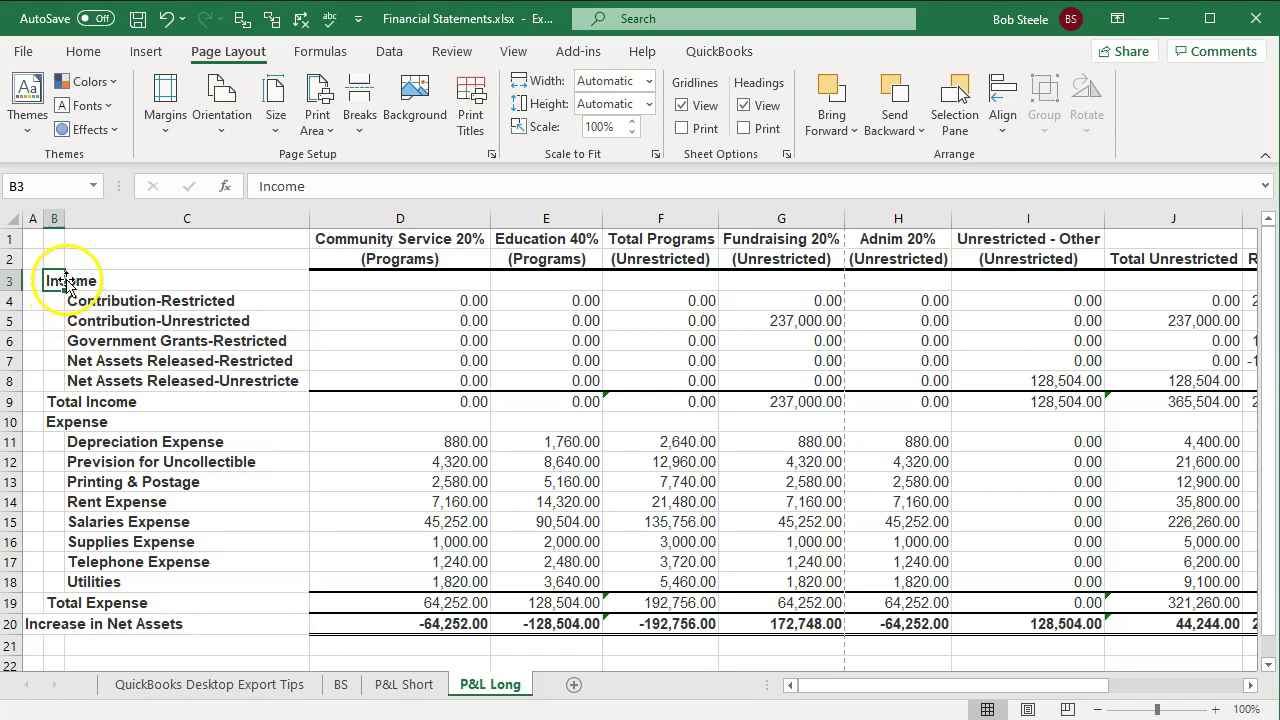
pyautogui.moveTo(66, 283); pyautogui.dragTo(138, 378)
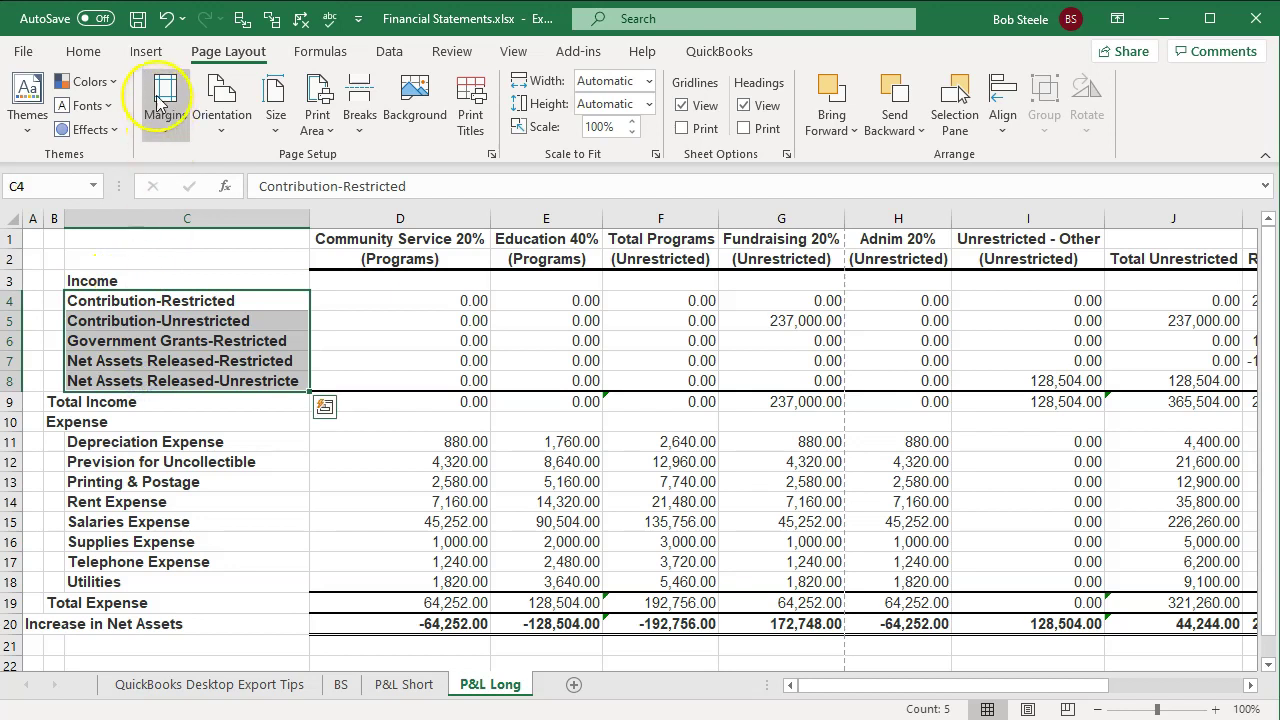
pyautogui.click(96, 56)
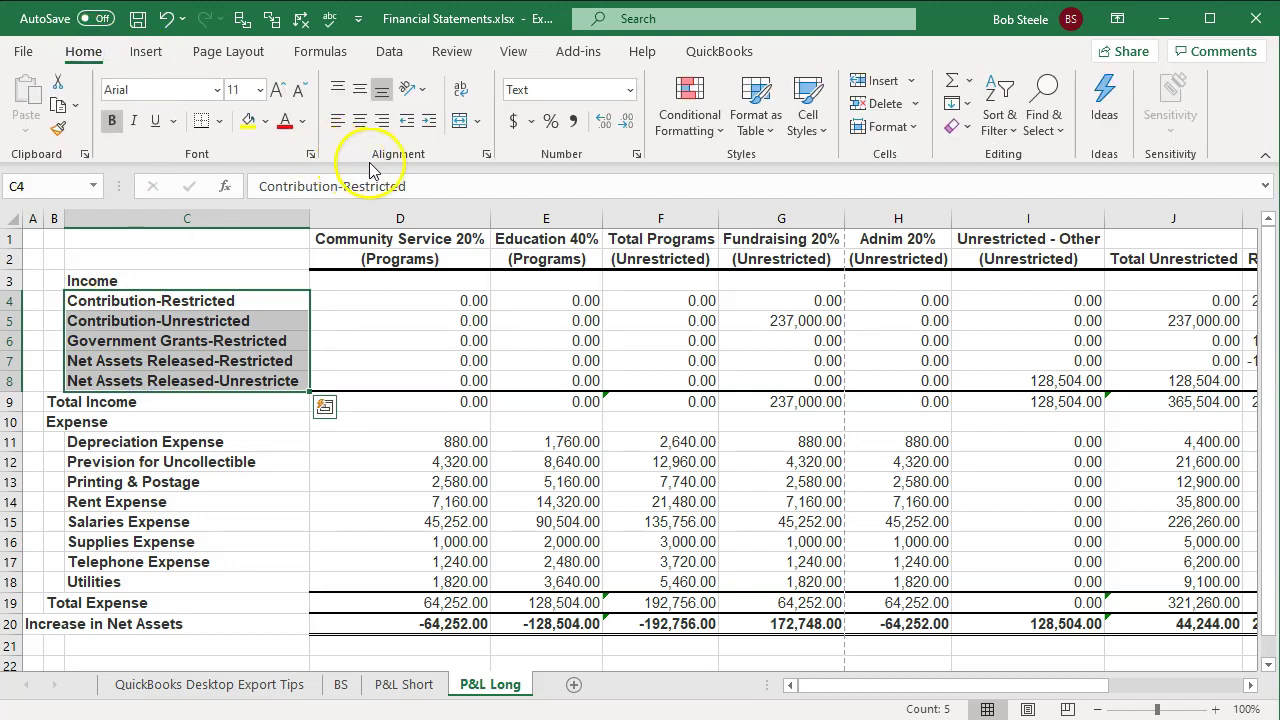
pyautogui.click(428, 120)
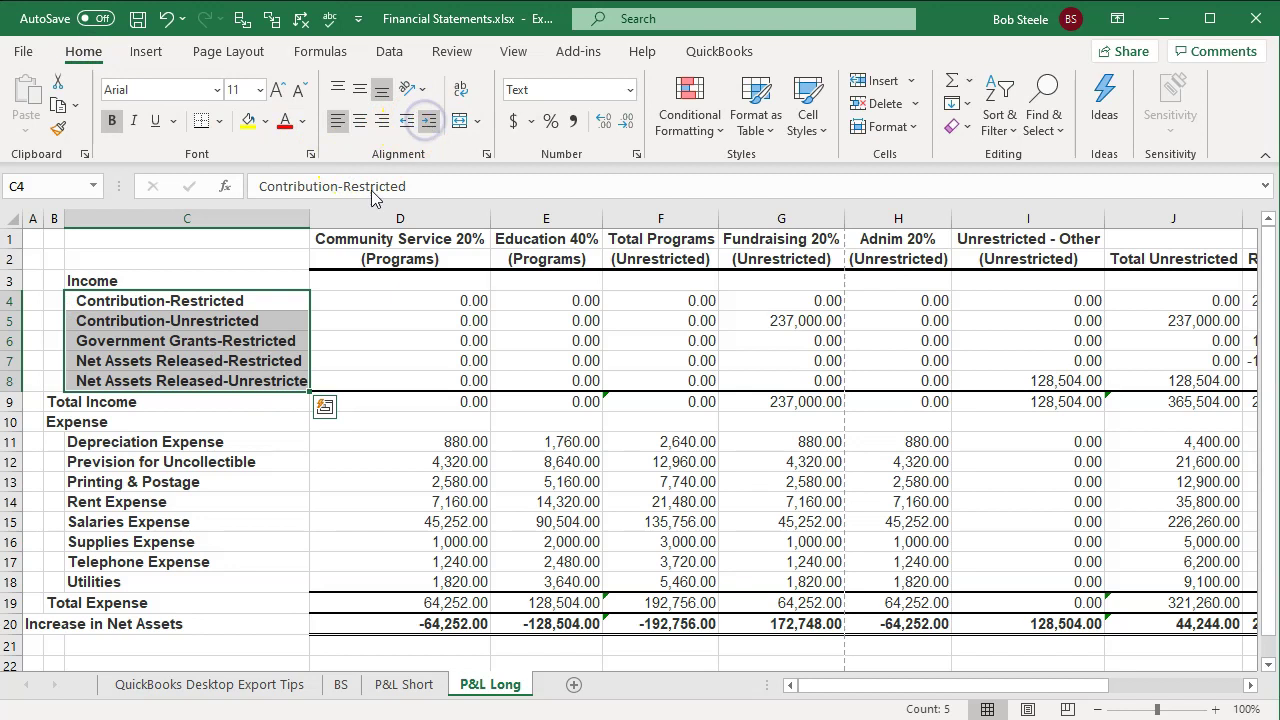
# Move the Total Income label from B9 to C9 and increase its indent to two levels.
pyautogui.click(56, 402)
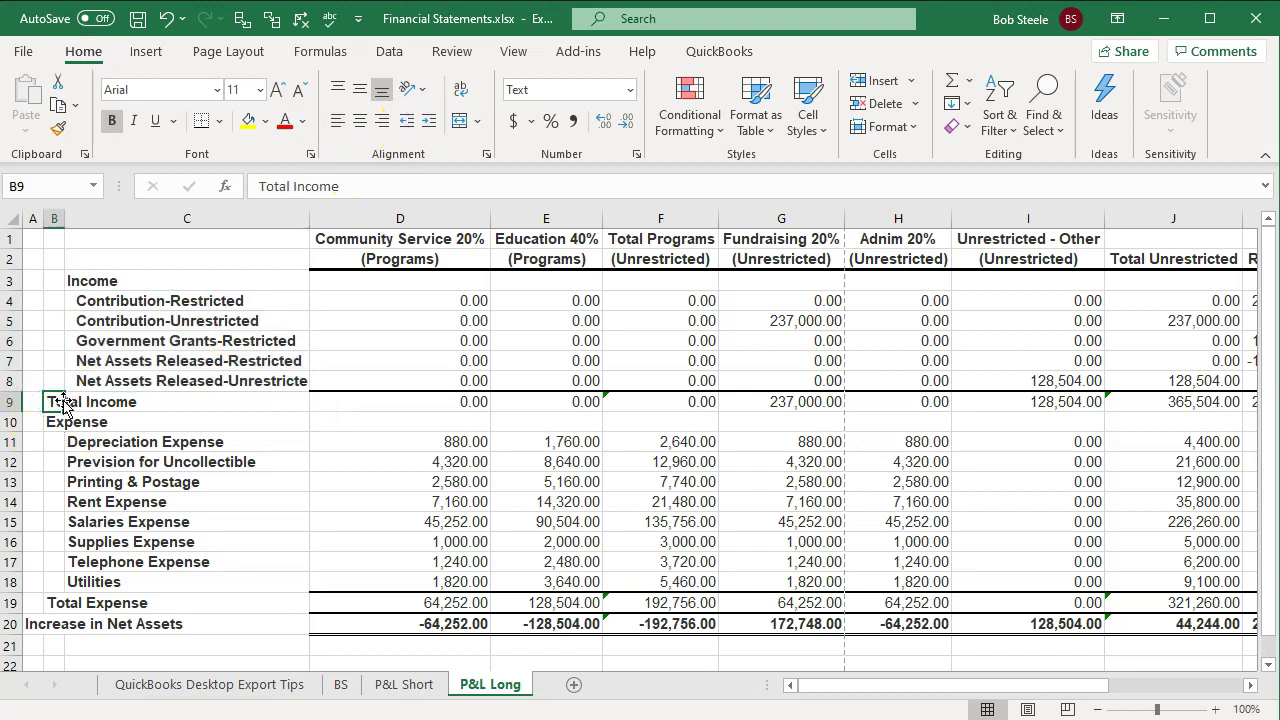
pyautogui.click(74, 400)
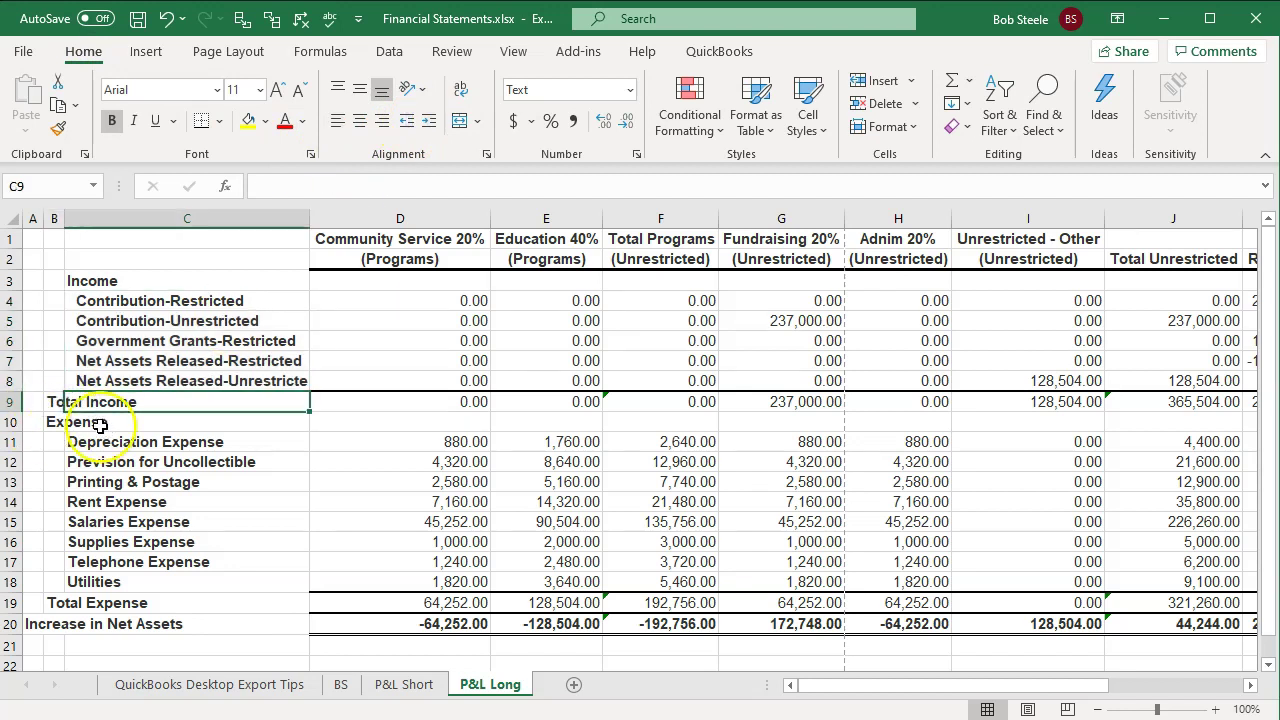
pyautogui.click(60, 402)
pyautogui.moveTo(60, 402); pyautogui.dragTo(76, 402)
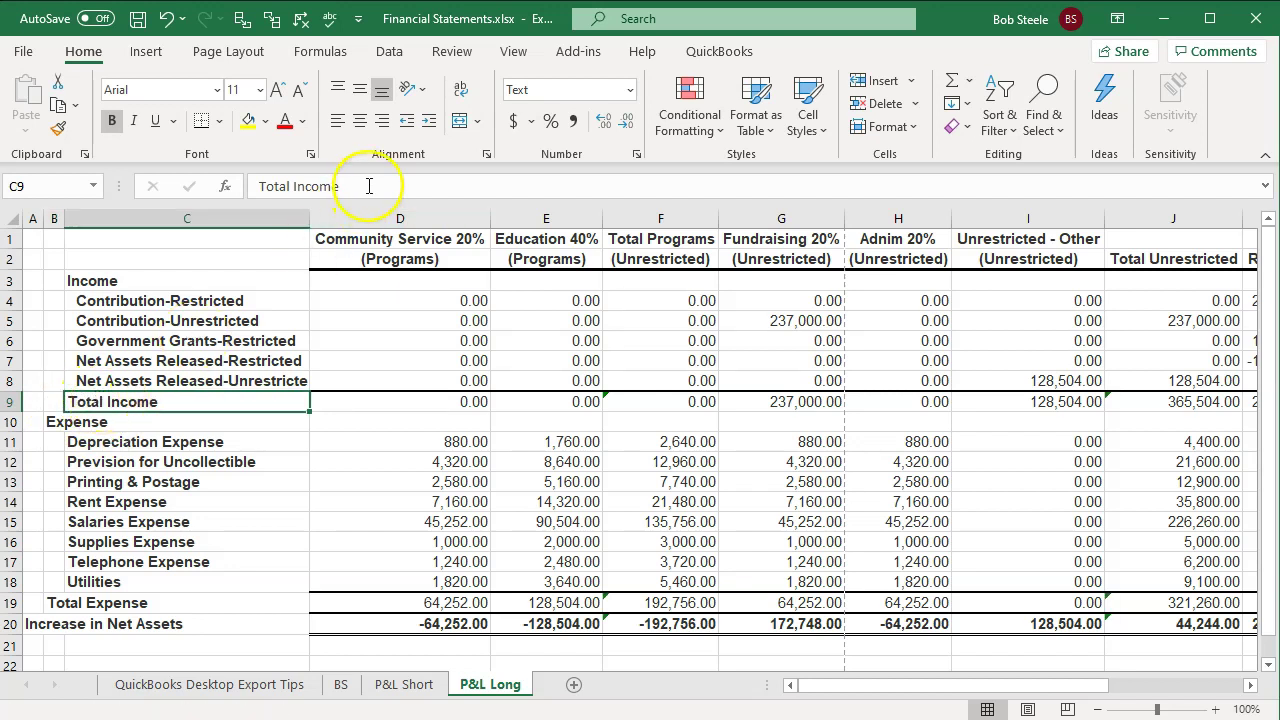
pyautogui.click(427, 120)
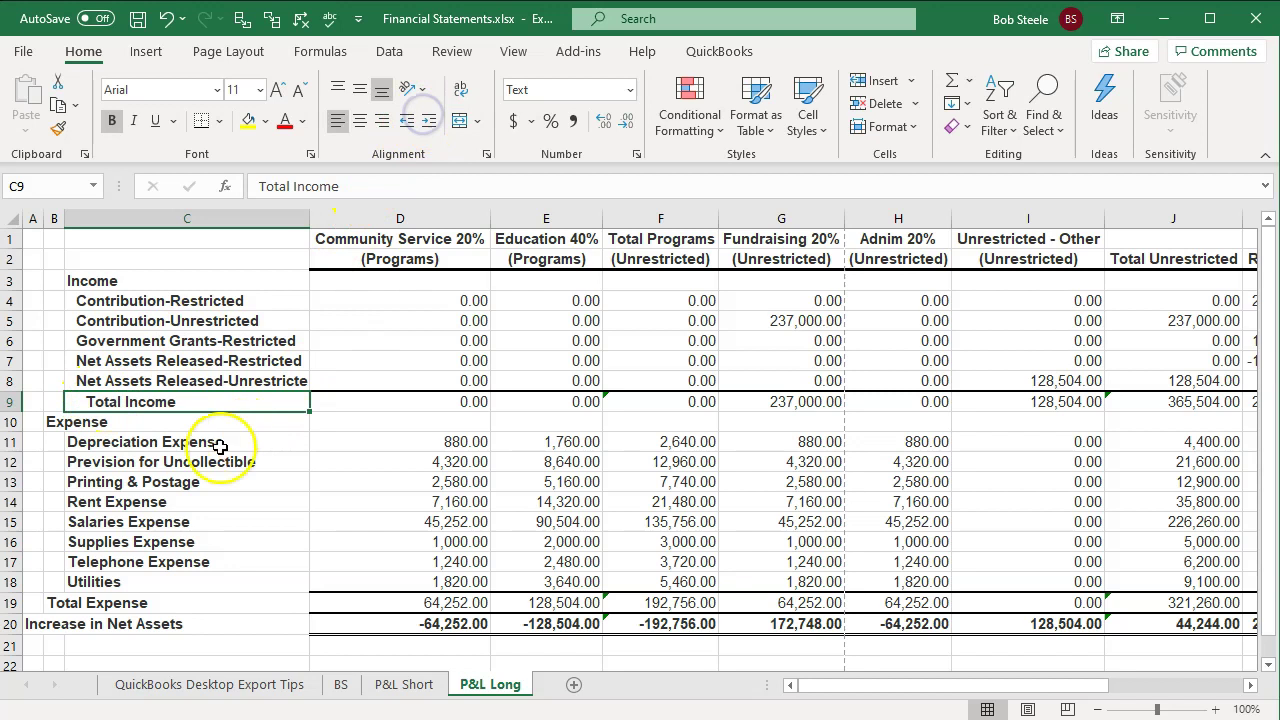
# Move the Expense heading from B10 to C10 and increase the indent of the expense account labels in C11:C18 one level.
pyautogui.click(47, 414)
pyautogui.moveTo(62, 424); pyautogui.dragTo(126, 578)
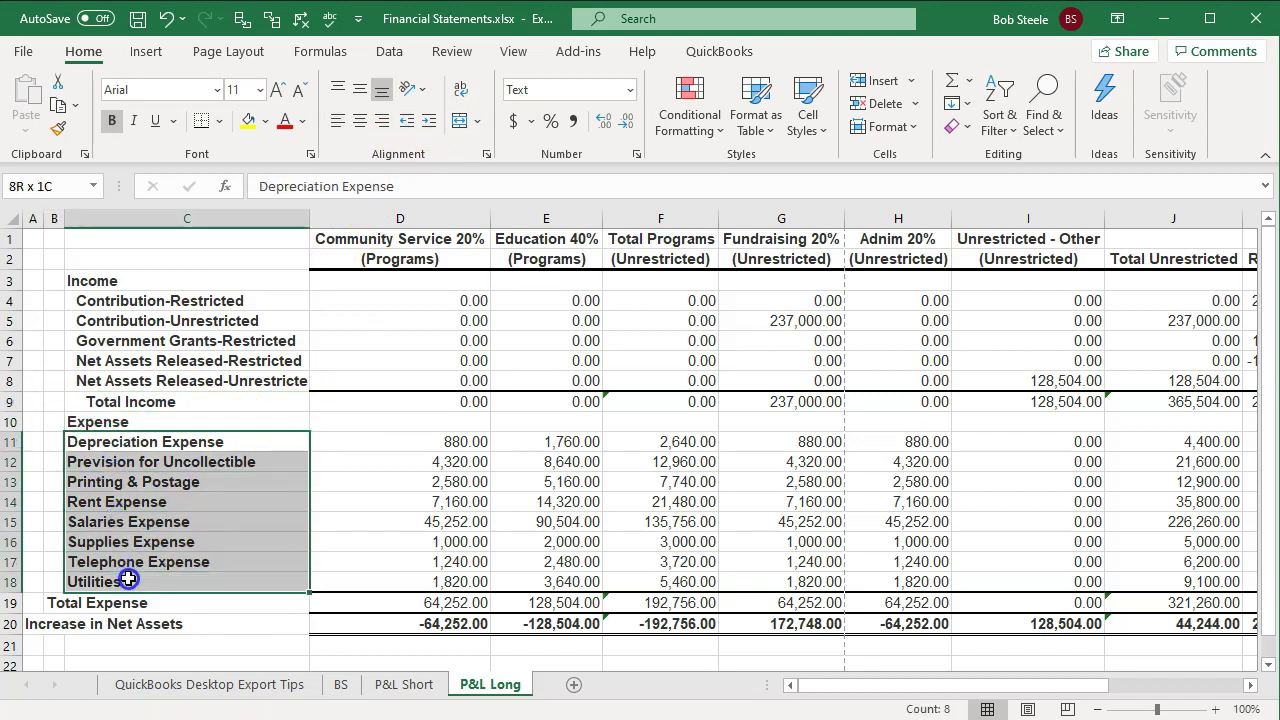
pyautogui.click(428, 128)
# Move Total Expense from B19 to C19 with a two-level indent, and move Increase in Net Assets from A20 to C20.
pyautogui.click(54, 598)
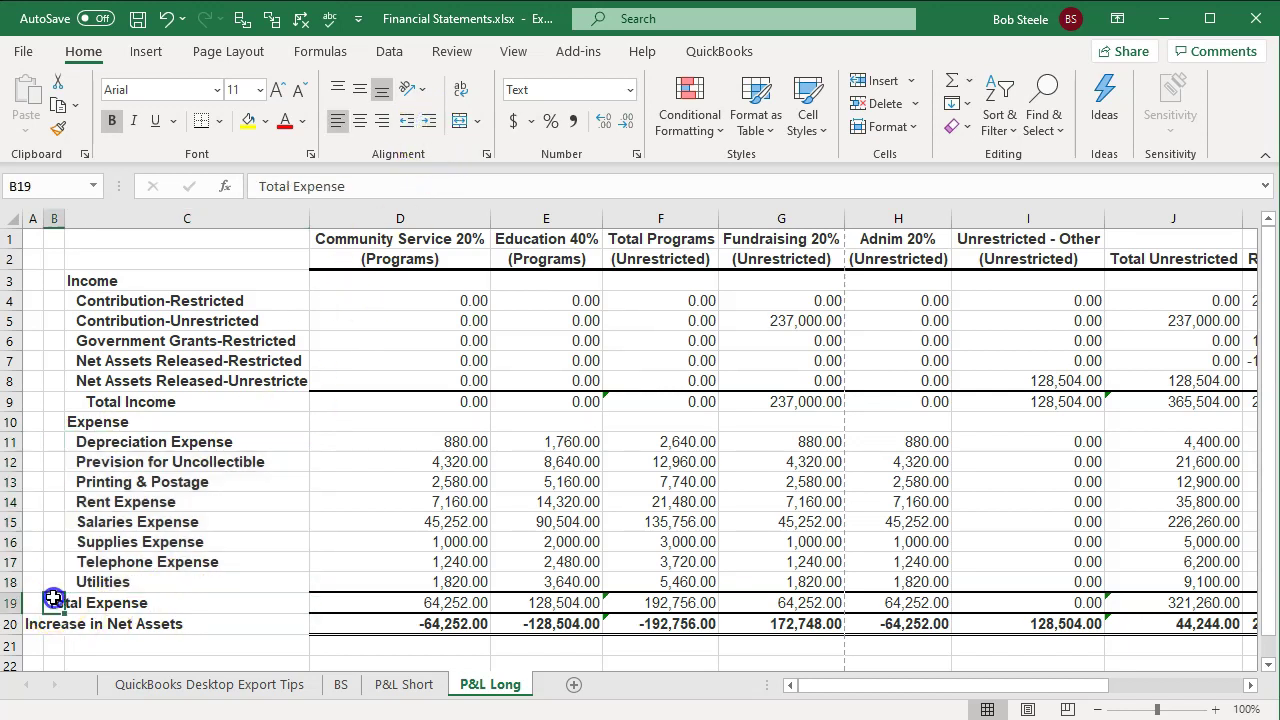
pyautogui.moveTo(57, 597); pyautogui.dragTo(106, 600)
pyautogui.click(428, 125)
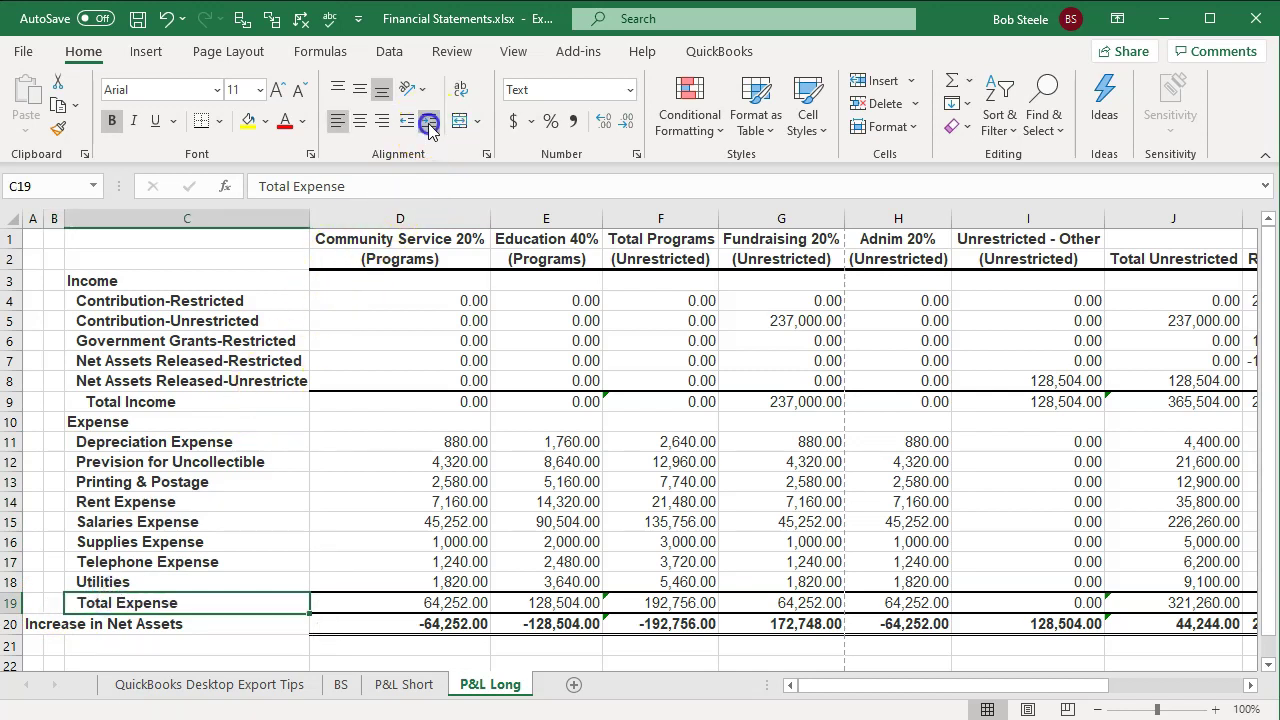
pyautogui.click(36, 624)
pyautogui.moveTo(34, 615); pyautogui.dragTo(113, 622)
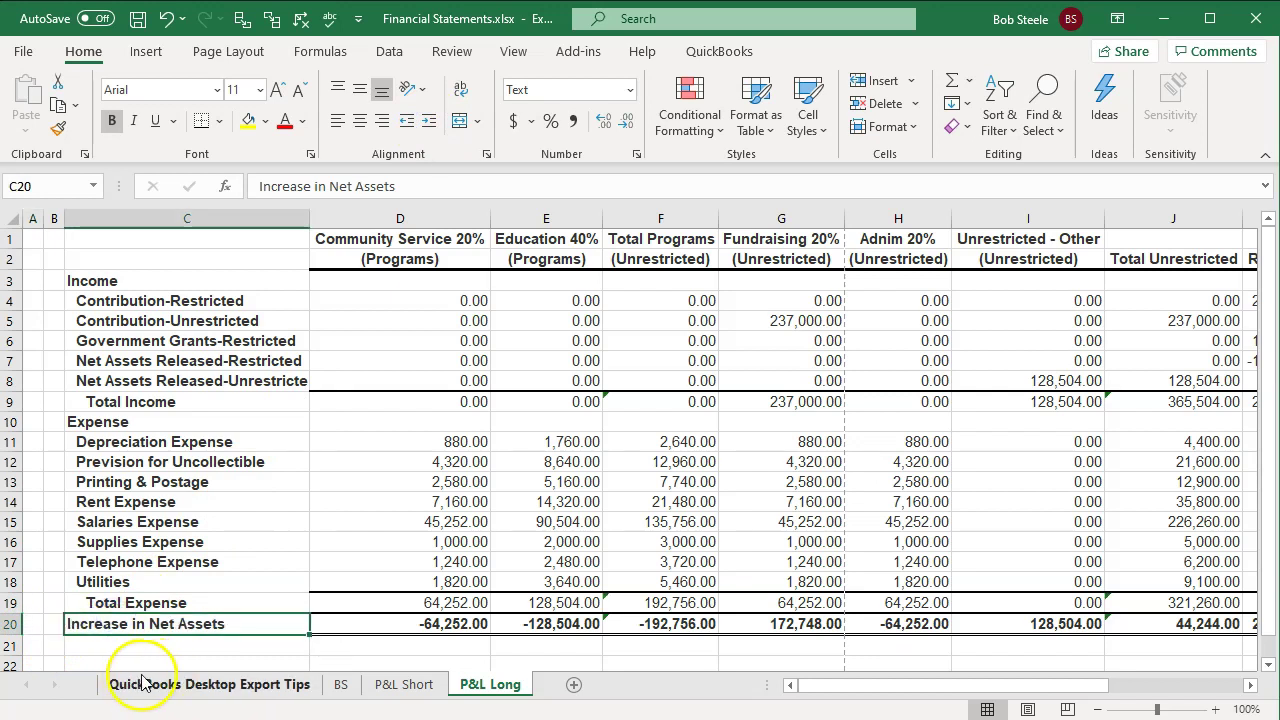
# Delete the emptied columns A and B from the P&L Long sheet.
pyautogui.moveTo(55, 217); pyautogui.dragTo(23, 226)
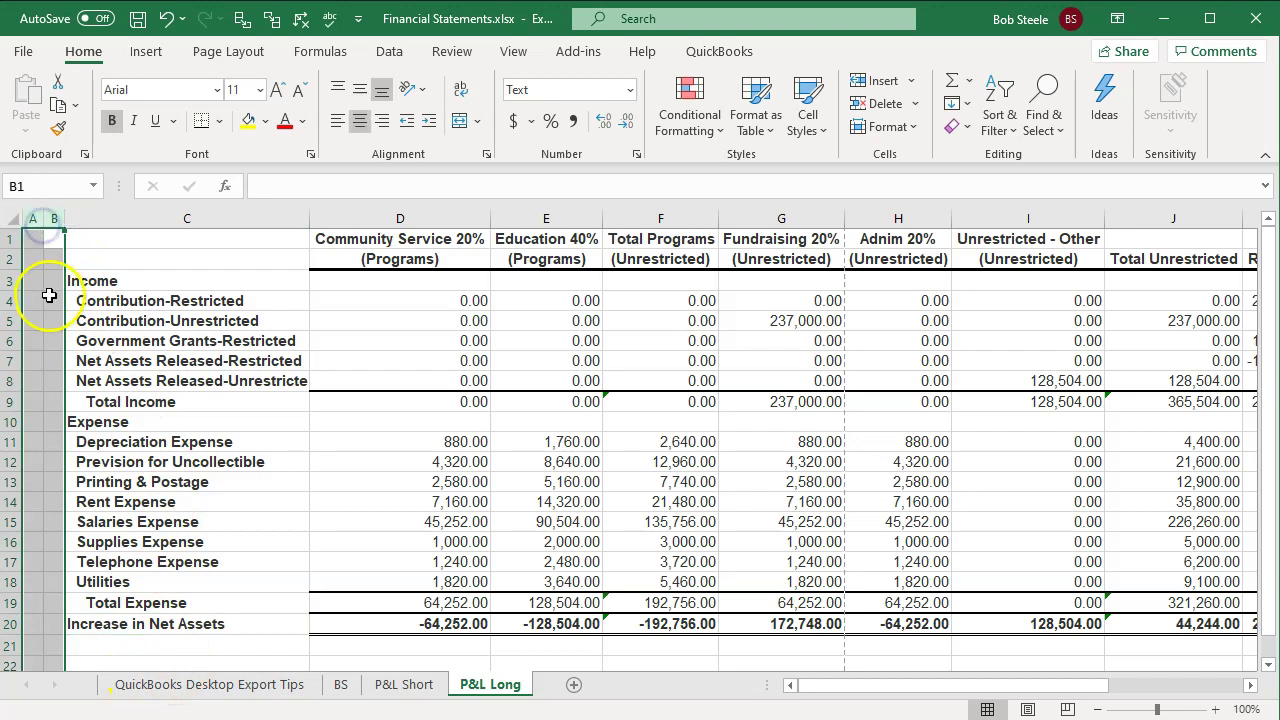
pyautogui.rightClick(49, 295)
pyautogui.click(49, 295)
pyautogui.rightClick(42, 380)
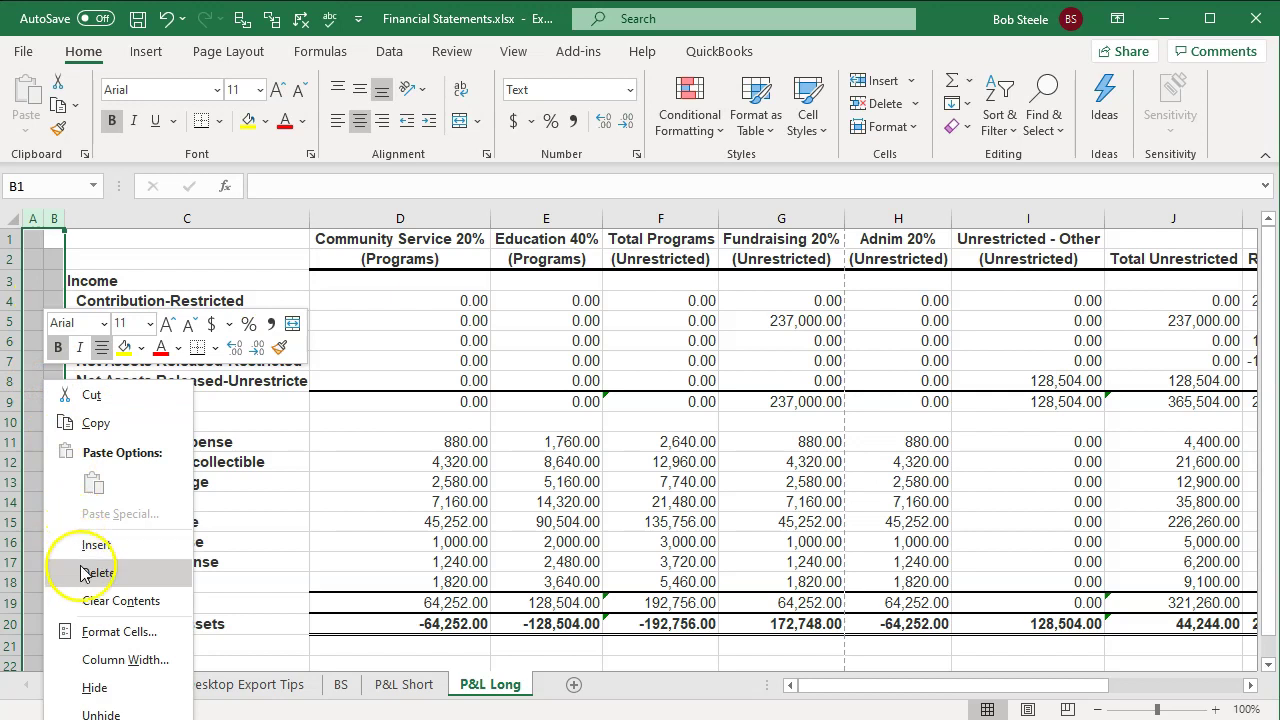
pyautogui.click(80, 563)
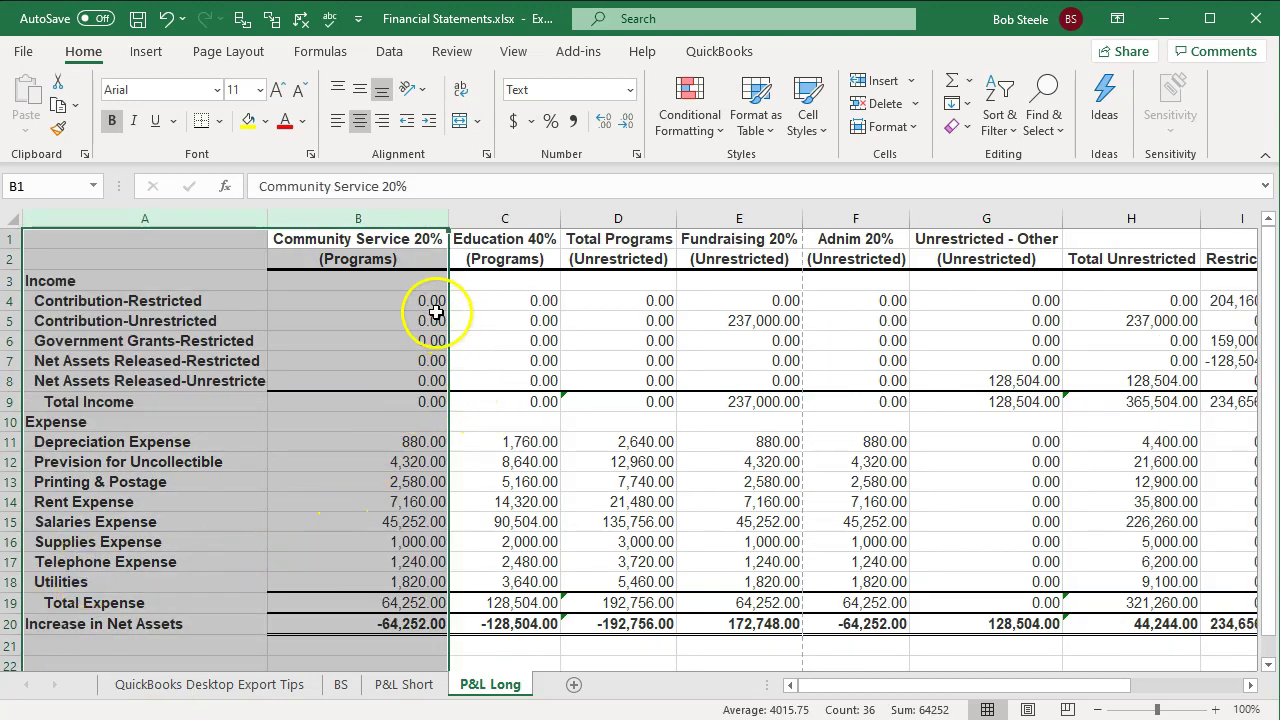
# Format the amounts in B3:J20 as Currency with no symbol, 0 decimal places and negative numbers in parentheses.
pyautogui.click(355, 219)
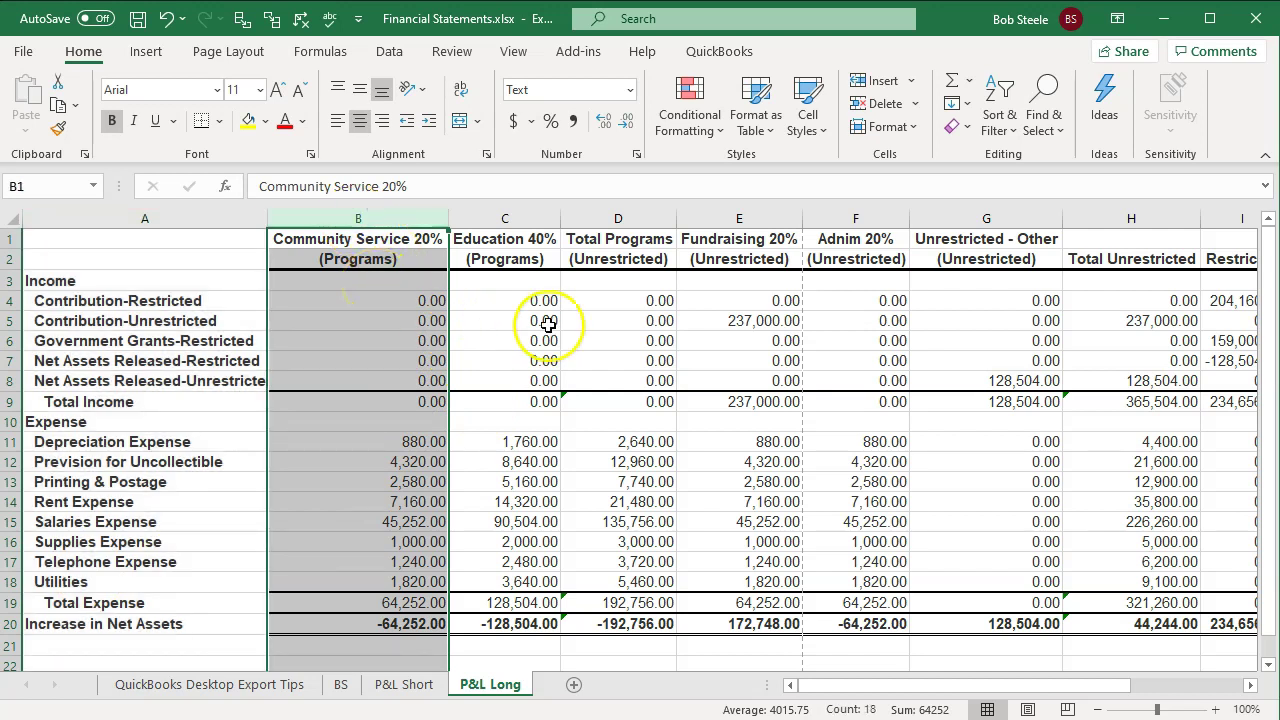
pyautogui.click(378, 289)
pyautogui.moveTo(390, 297); pyautogui.dragTo(1103, 631)
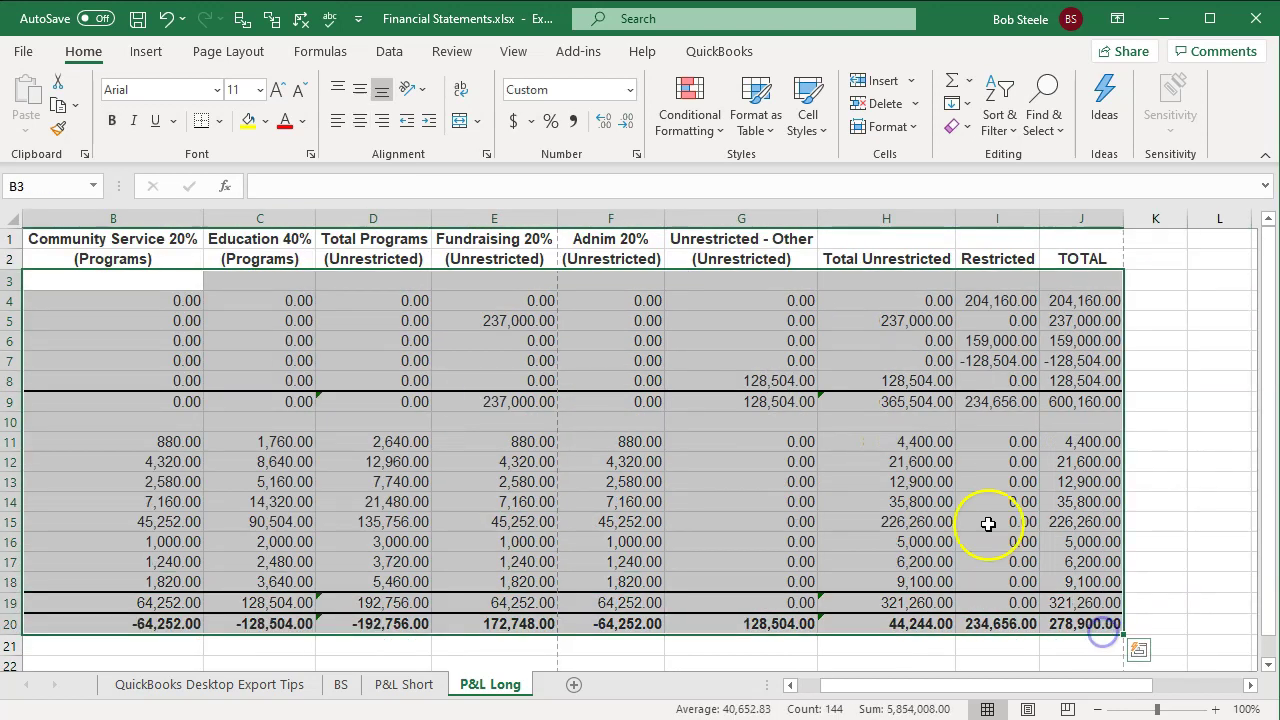
pyautogui.rightClick(503, 340)
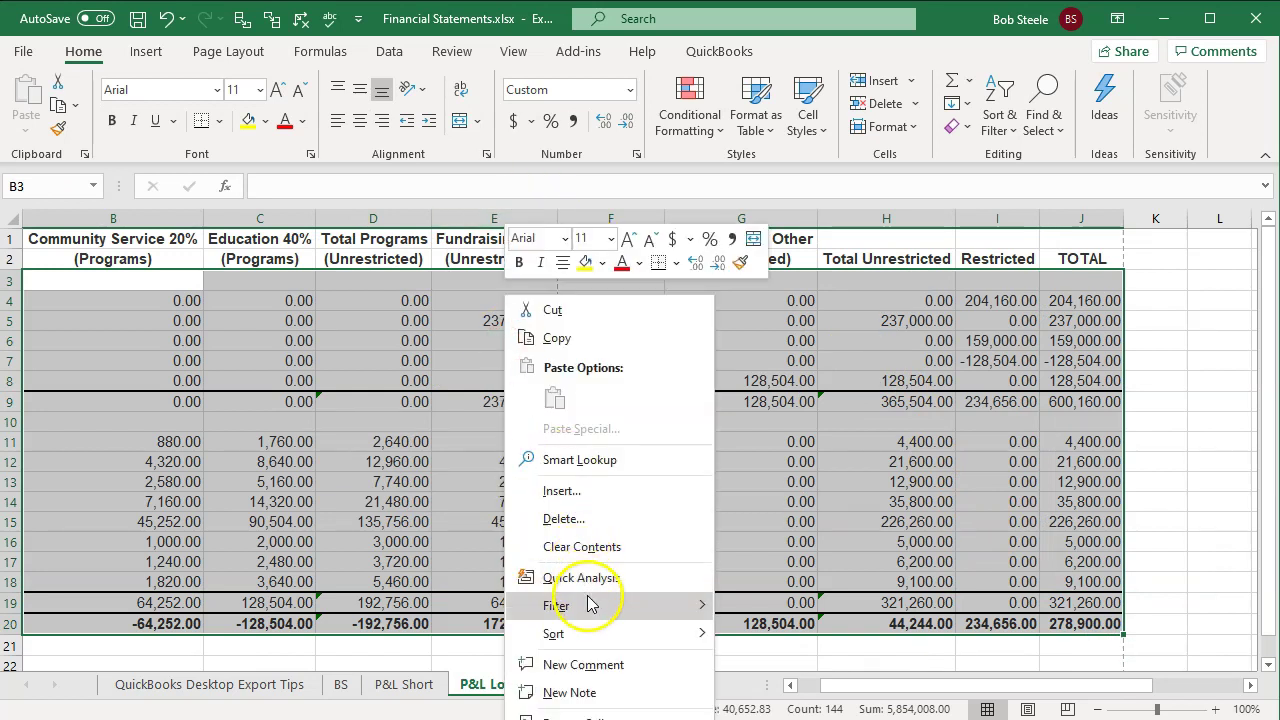
pyautogui.click(598, 716)
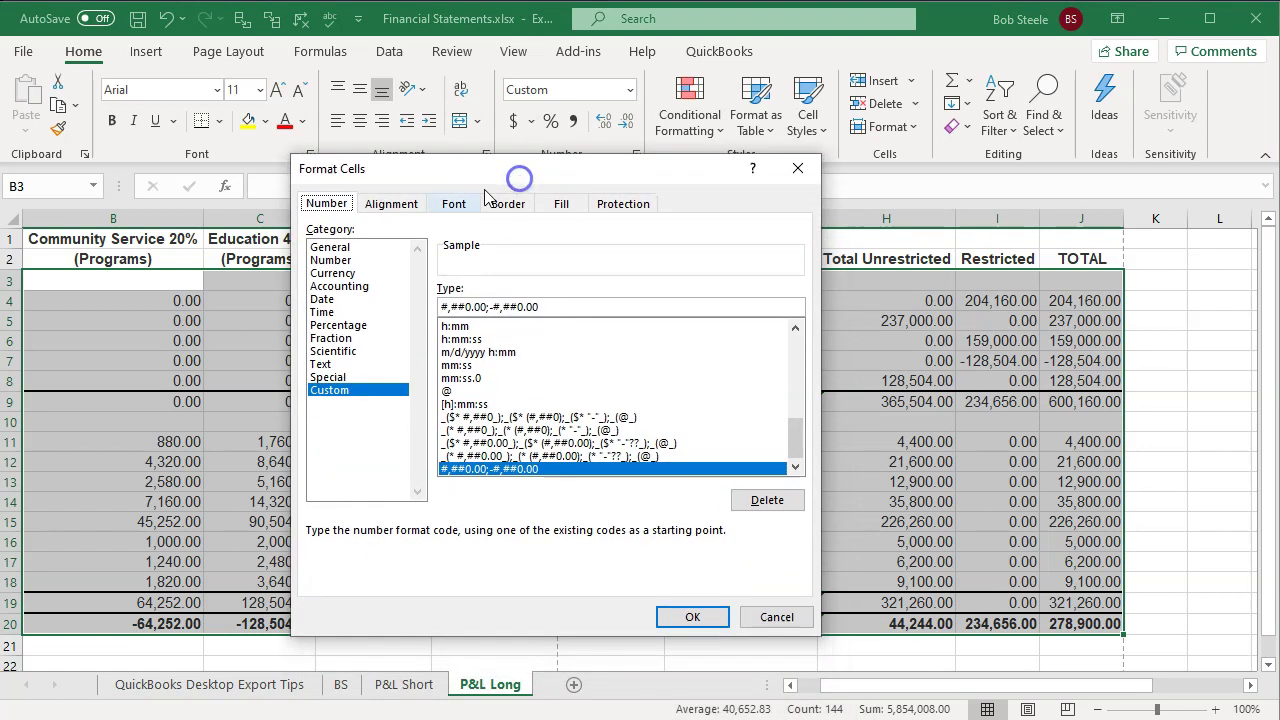
pyautogui.click(366, 275)
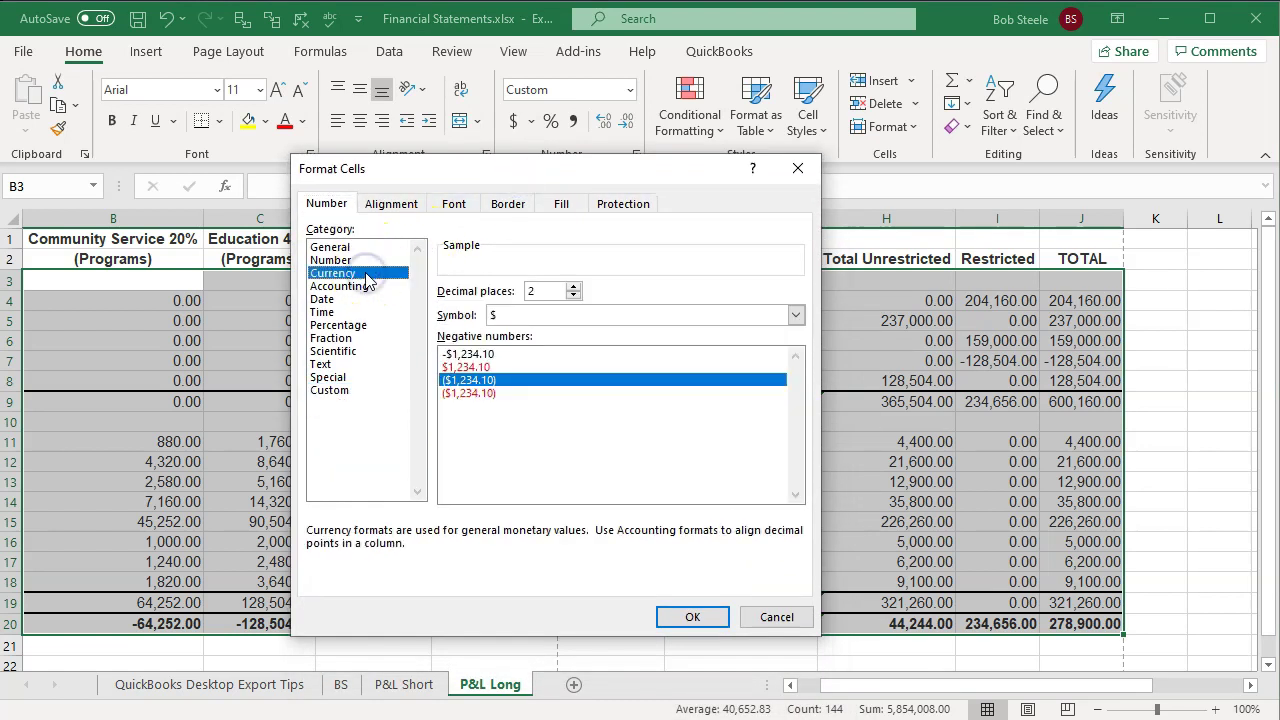
pyautogui.click(556, 314)
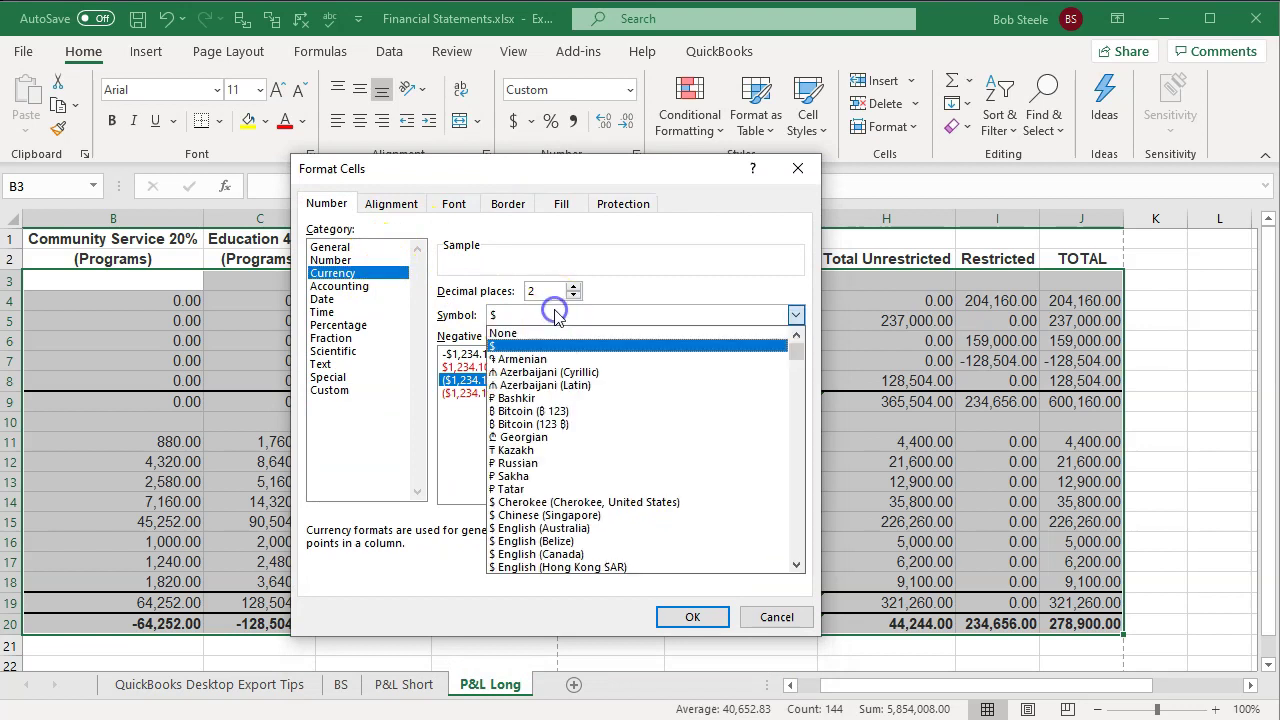
pyautogui.click(530, 333)
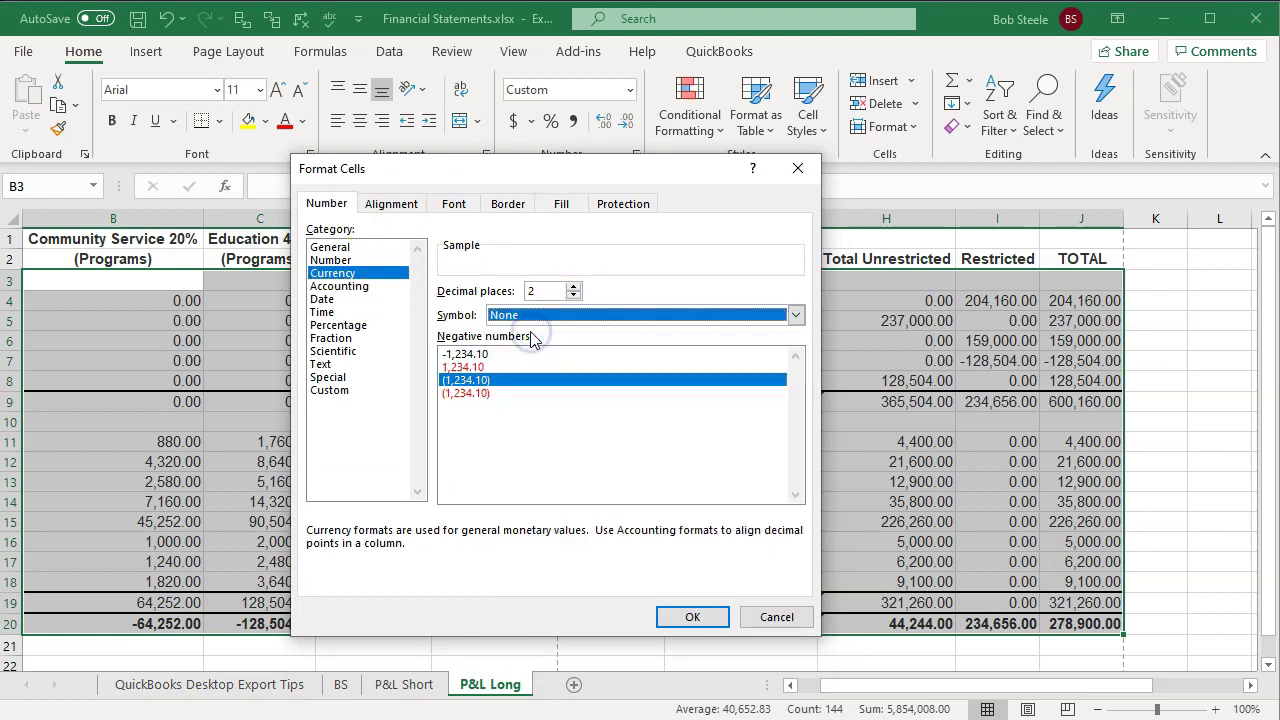
pyautogui.click(573, 296)
pyautogui.click(573, 296)
pyautogui.click(474, 383)
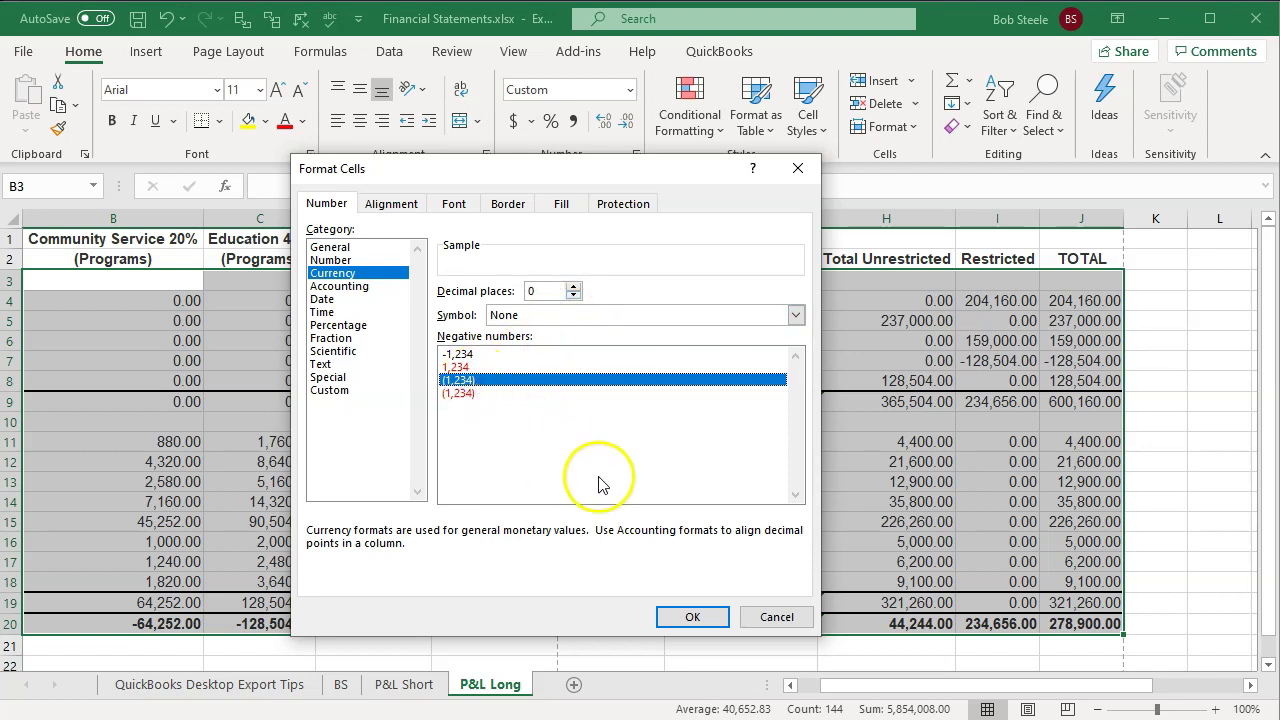
pyautogui.click(692, 616)
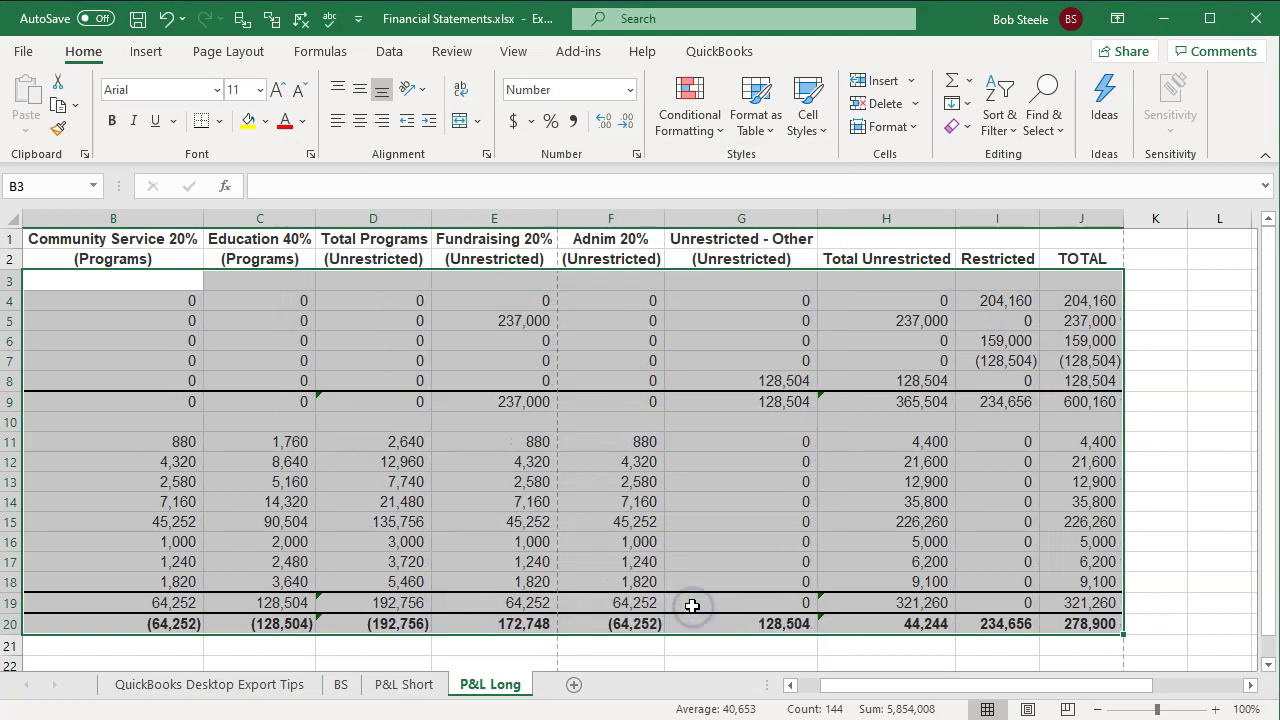
pyautogui.click(686, 502)
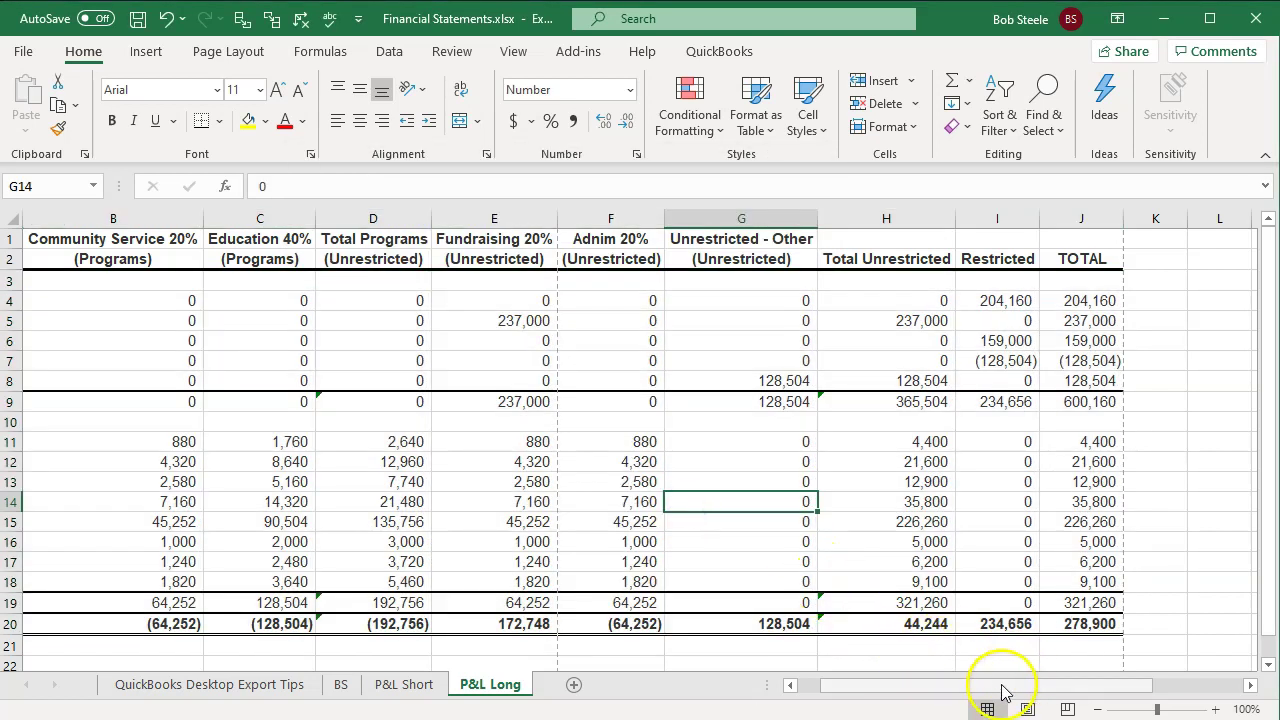
# Narrow columns B through J to one equal width just wide enough for the amounts.
pyautogui.moveTo(991, 690); pyautogui.dragTo(948, 690)
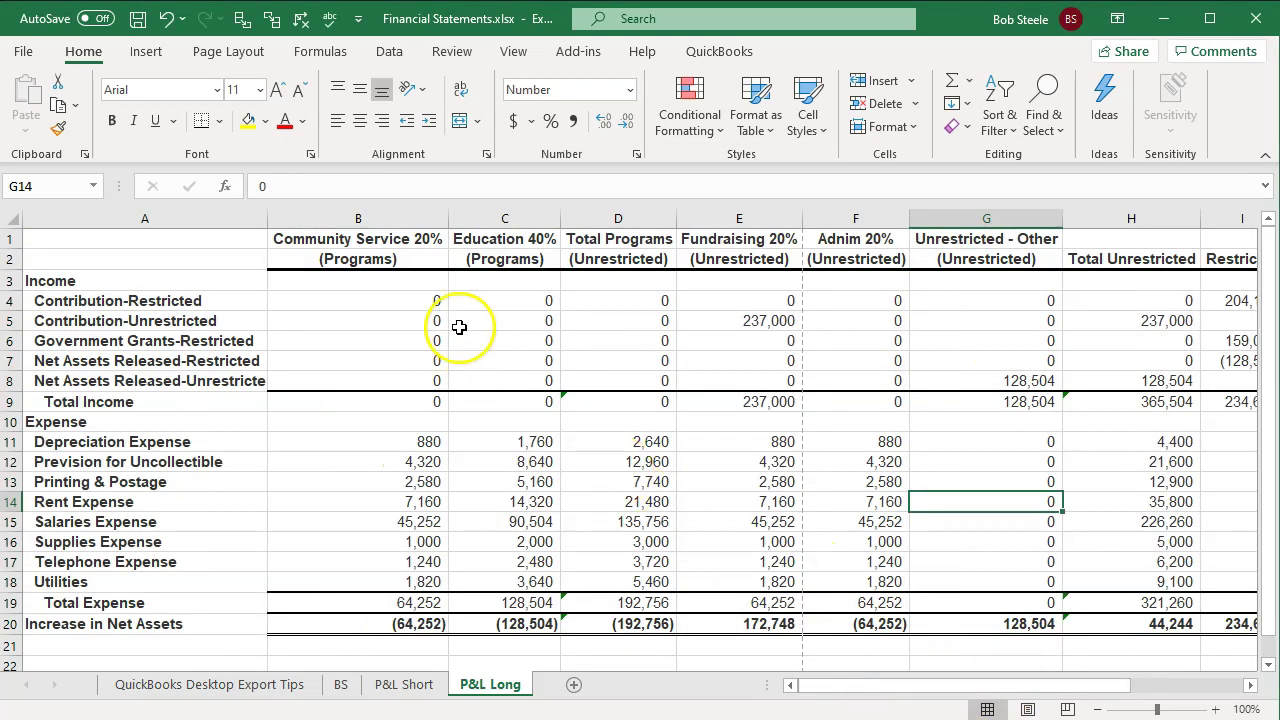
pyautogui.moveTo(374, 214); pyautogui.dragTo(1122, 226)
pyautogui.moveTo(747, 230); pyautogui.dragTo(668, 214)
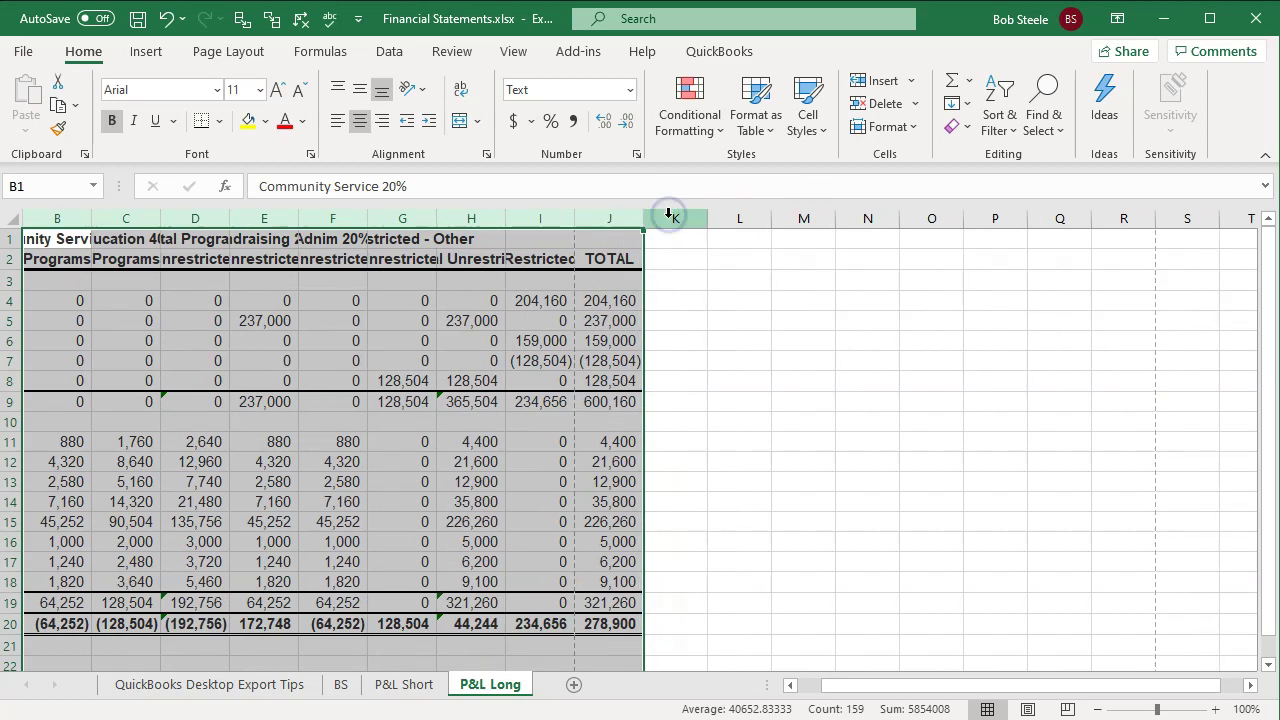
pyautogui.moveTo(642, 219)
pyautogui.mouseDown()
pyautogui.moveTo(607, 222)
pyautogui.moveTo(652, 221)
pyautogui.mouseUp()
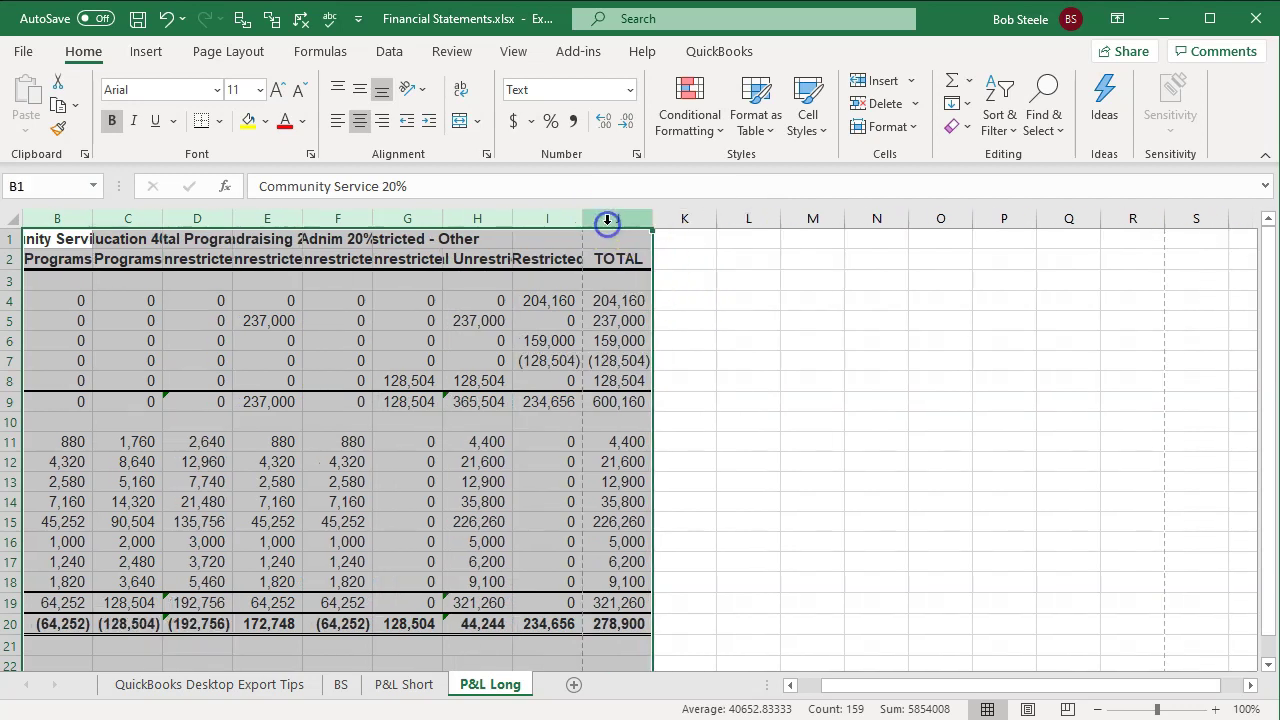
pyautogui.moveTo(874, 688); pyautogui.dragTo(850, 688)
pyautogui.click(597, 497)
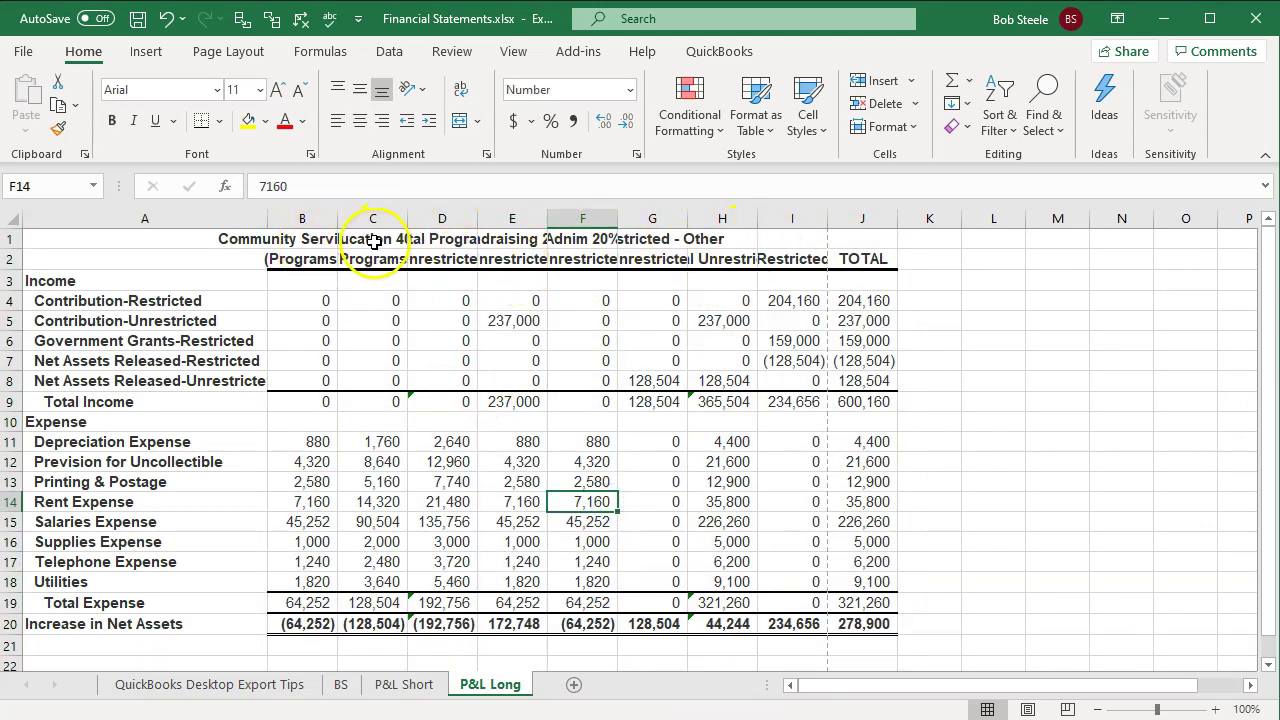
# Wrap the text of the column headings in B1:J2.
pyautogui.click(297, 237)
pyautogui.moveTo(297, 237); pyautogui.dragTo(832, 256)
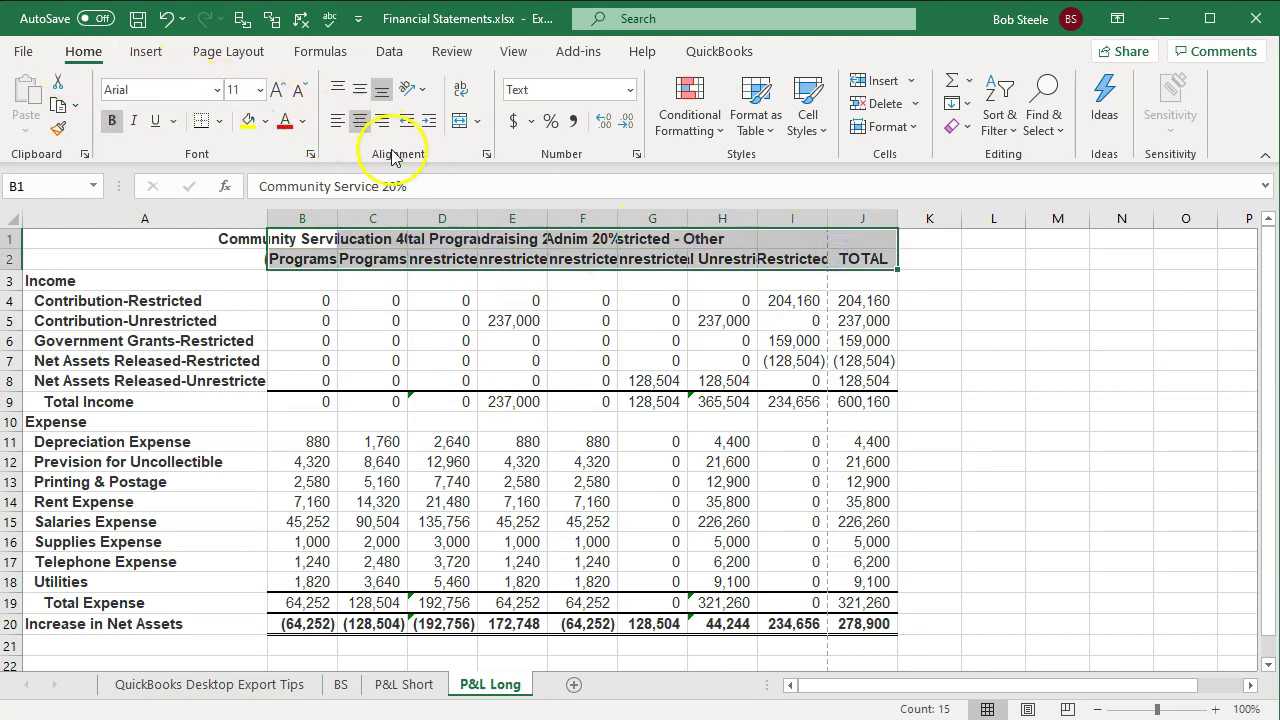
pyautogui.click(460, 91)
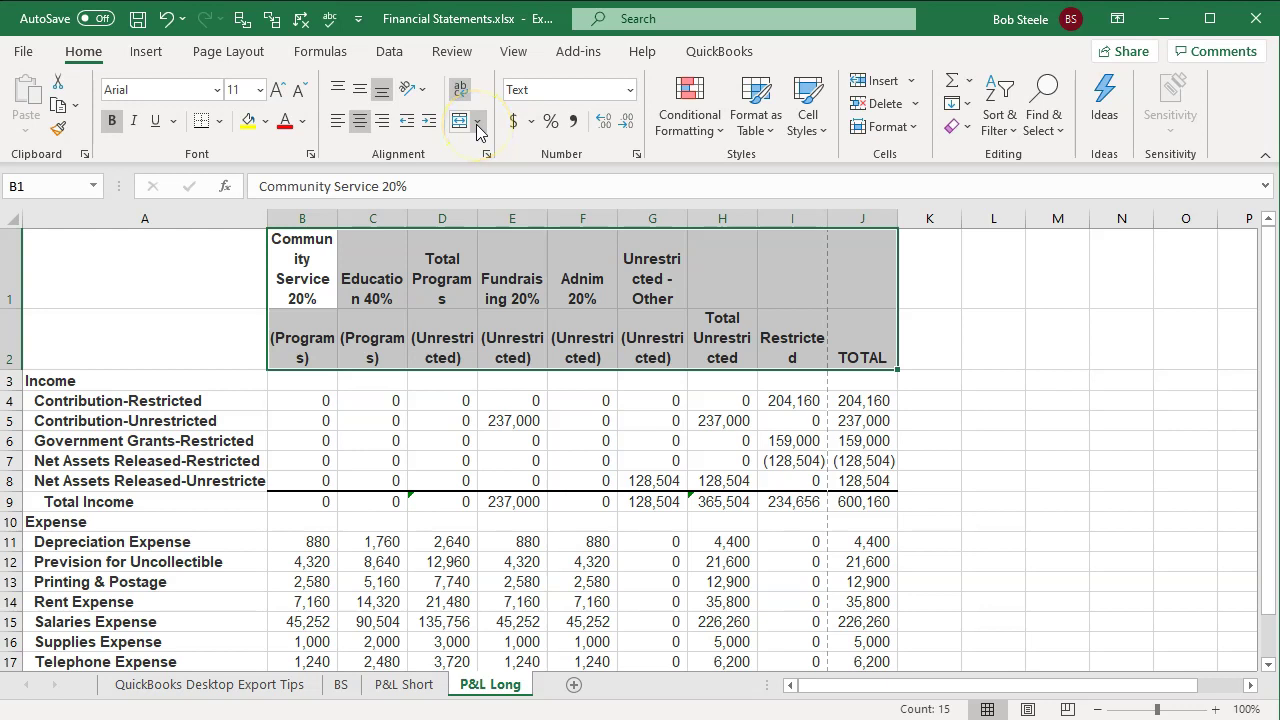
pyautogui.click(308, 279)
pyautogui.click(386, 265)
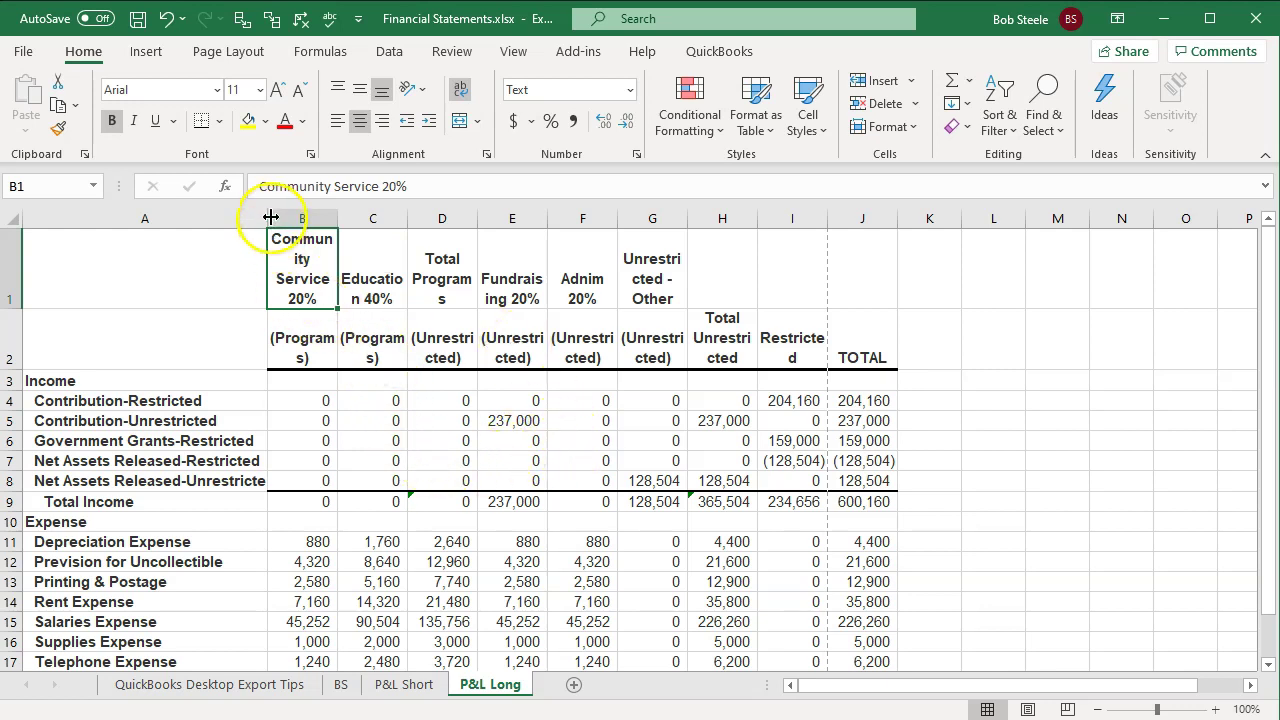
# Narrow the account label column A slightly and wrap the long income labels in A6:A8.
pyautogui.moveTo(267, 218); pyautogui.dragTo(234, 218)
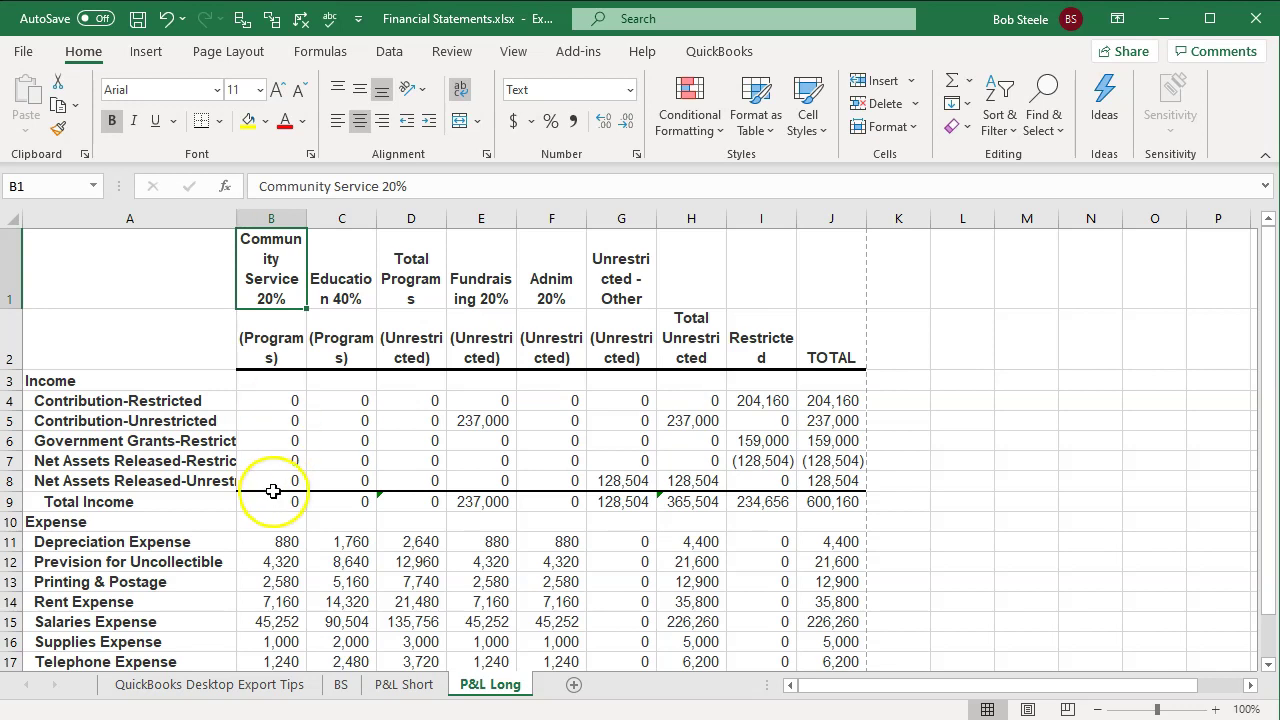
pyautogui.moveTo(165, 440); pyautogui.dragTo(166, 481)
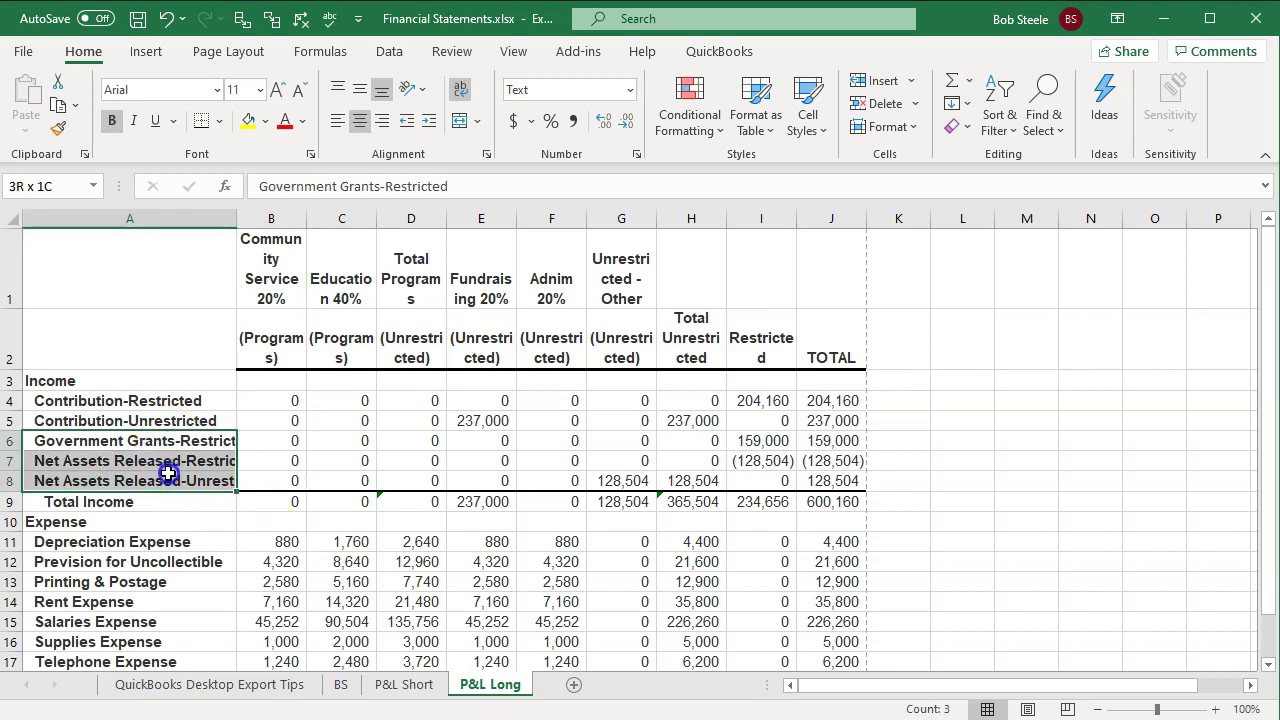
pyautogui.scroll(-2, 214, 511)
pyautogui.scroll(2, 216, 511)
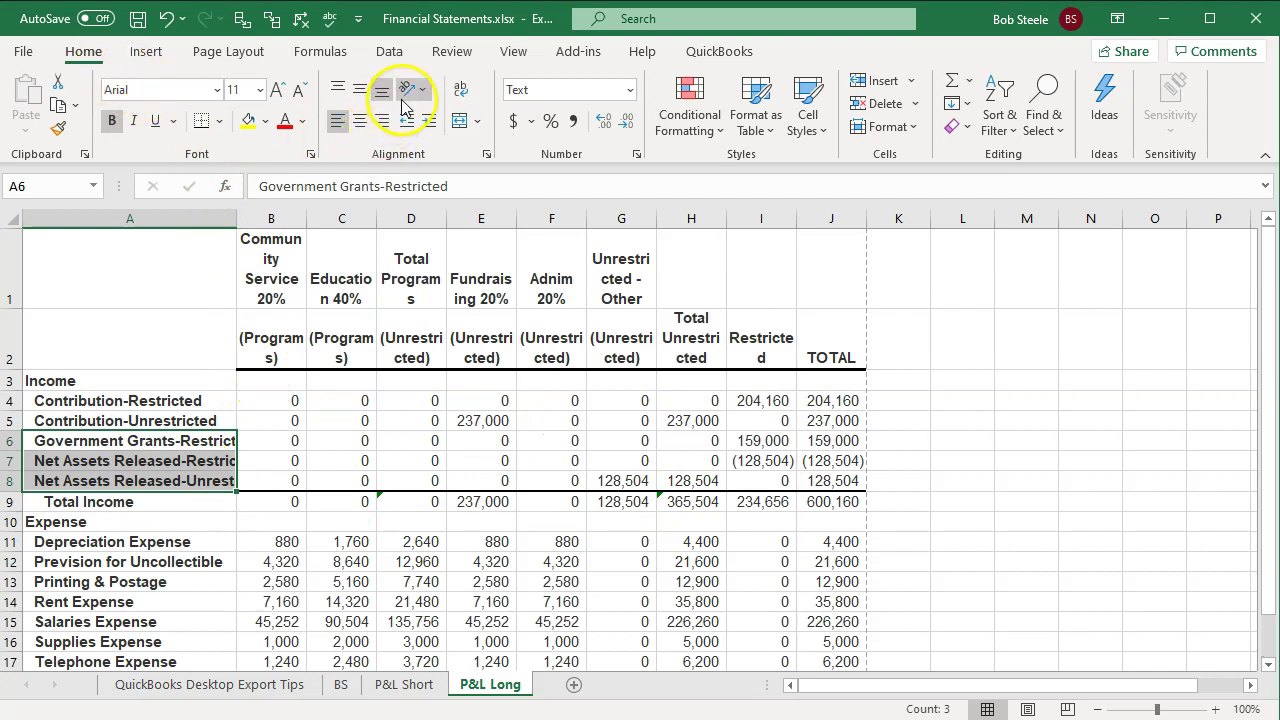
pyautogui.click(461, 89)
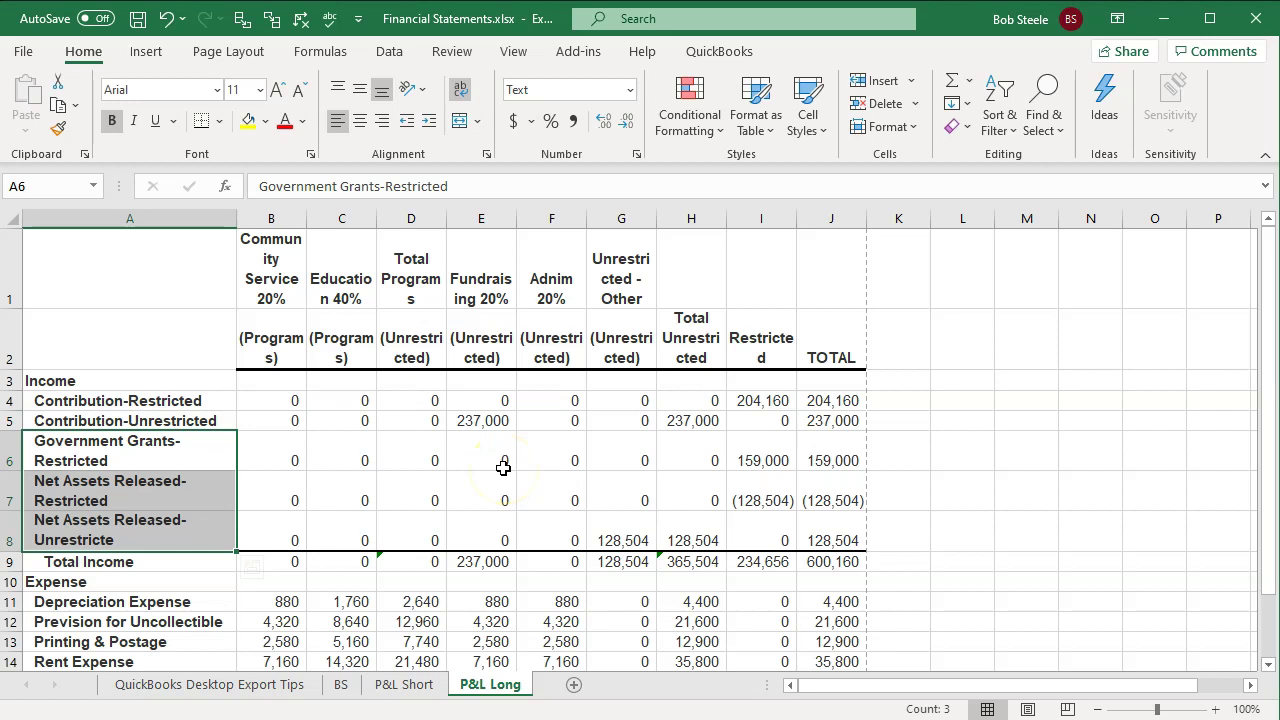
pyautogui.moveTo(272, 260); pyautogui.dragTo(730, 336)
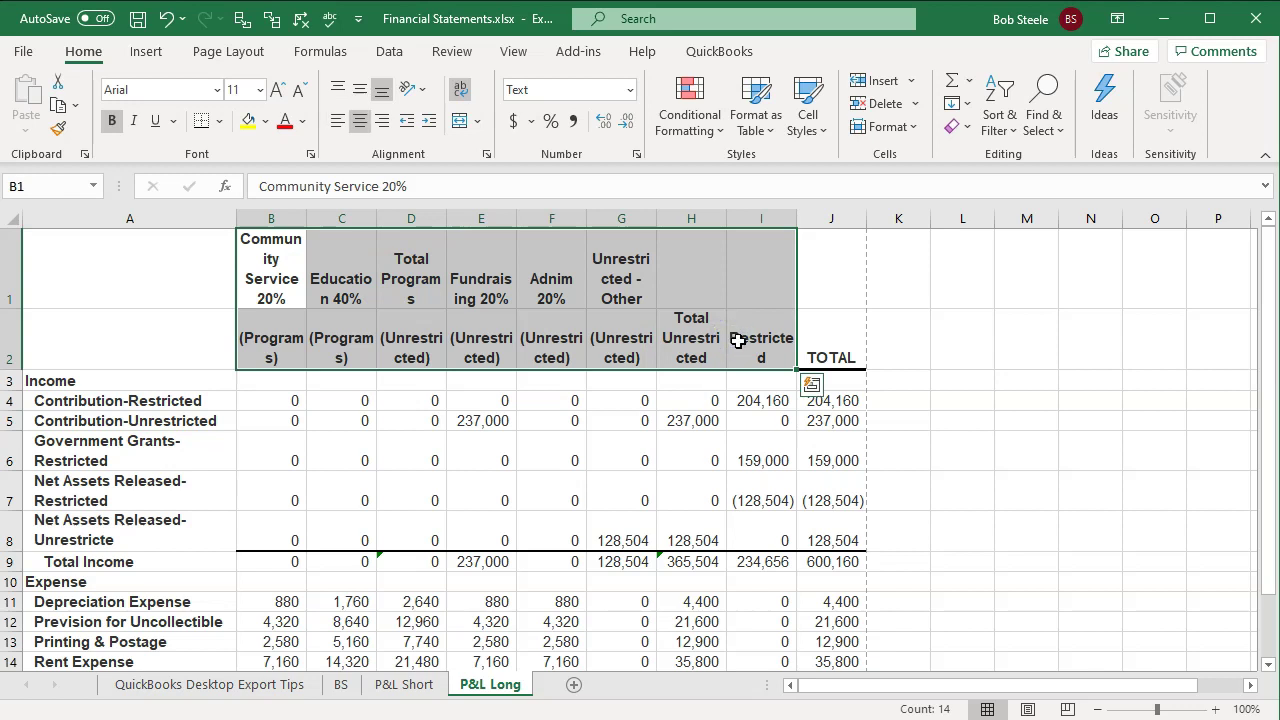
pyautogui.click(866, 331)
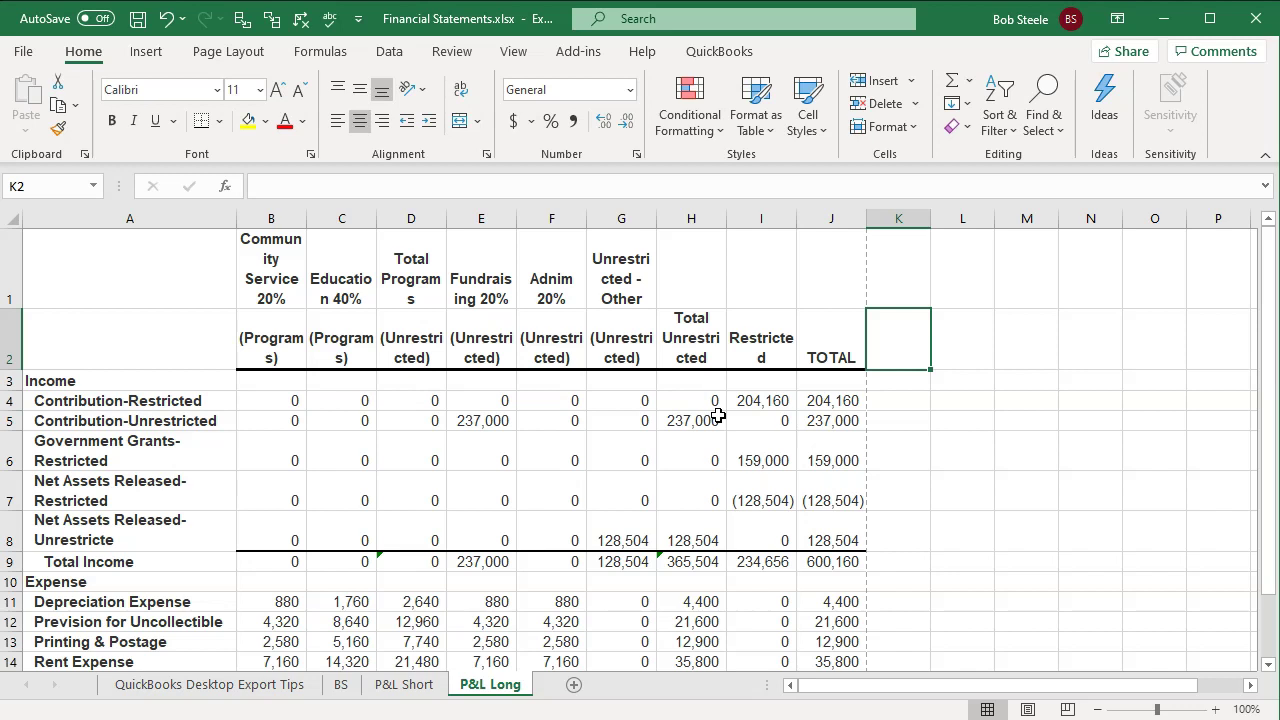
pyautogui.moveTo(718, 417); pyautogui.dragTo(971, 429)
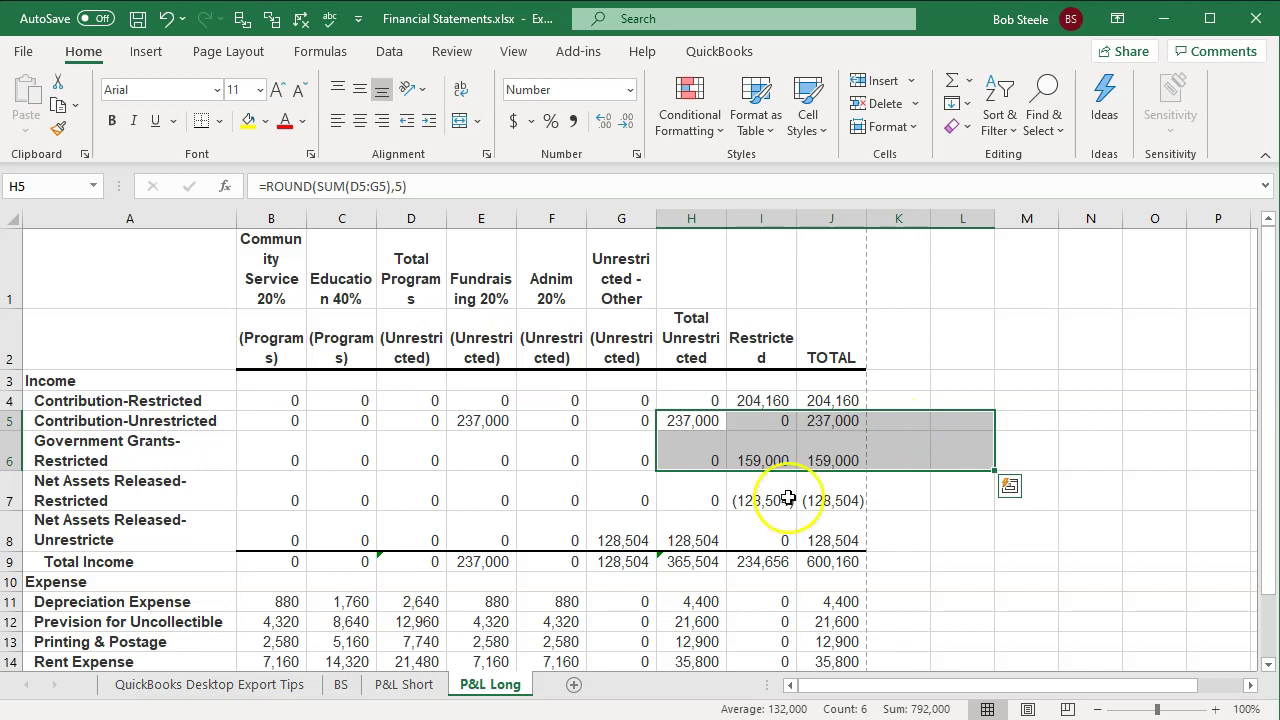
# Check the P&L Long sheet down to the Increase in Net Assets row and save the workbook.
pyautogui.click(636, 561)
pyautogui.scroll(-4, 637, 558)
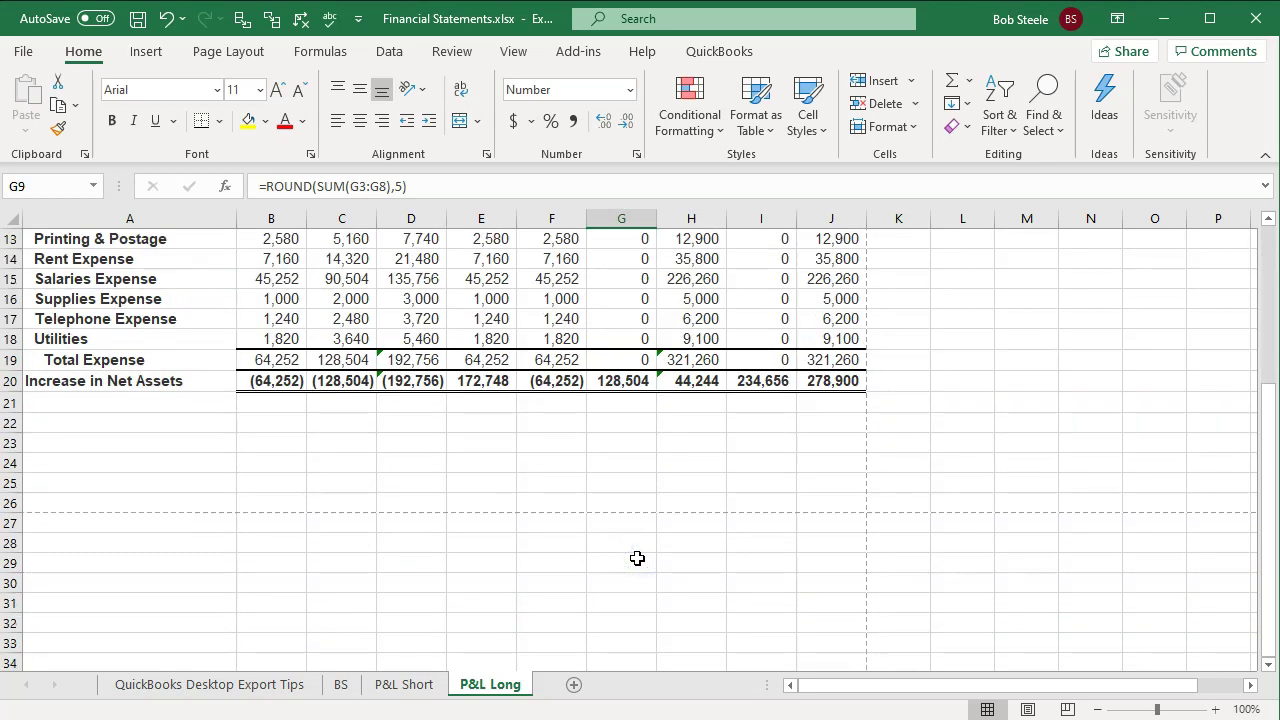
pyautogui.scroll(4, 637, 558)
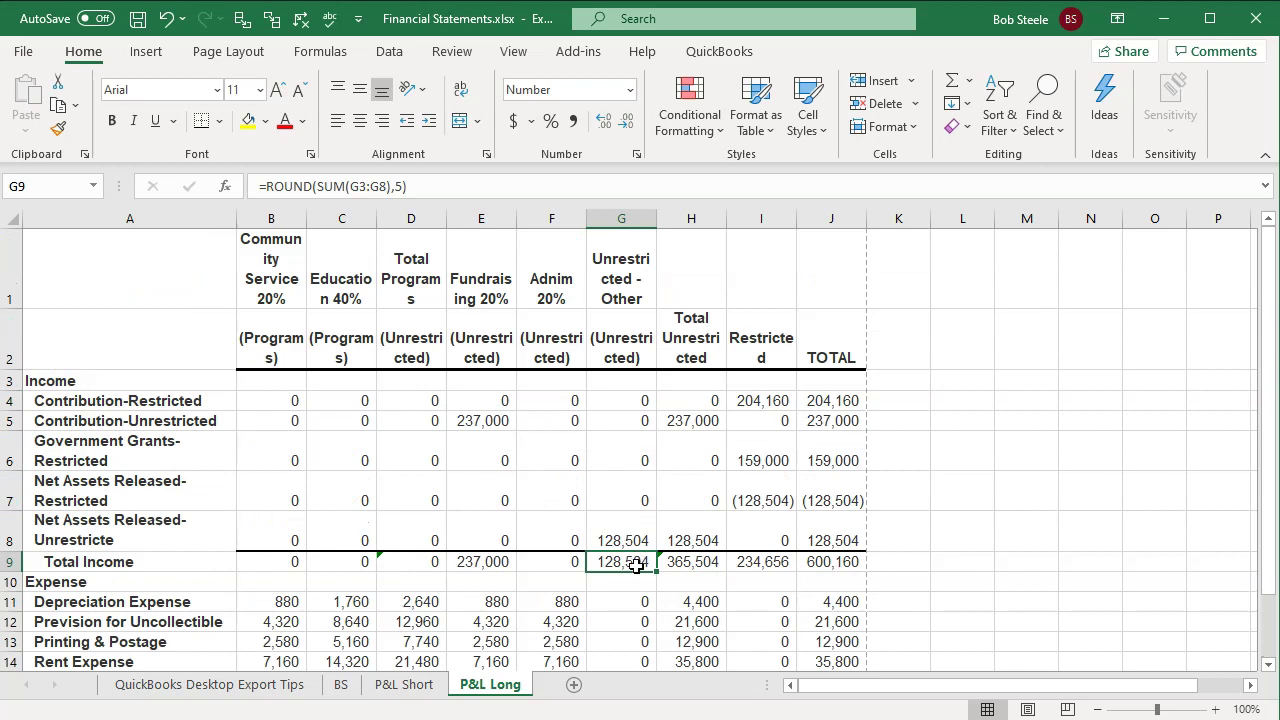
pyautogui.click(138, 30)
pyautogui.click(541, 431)
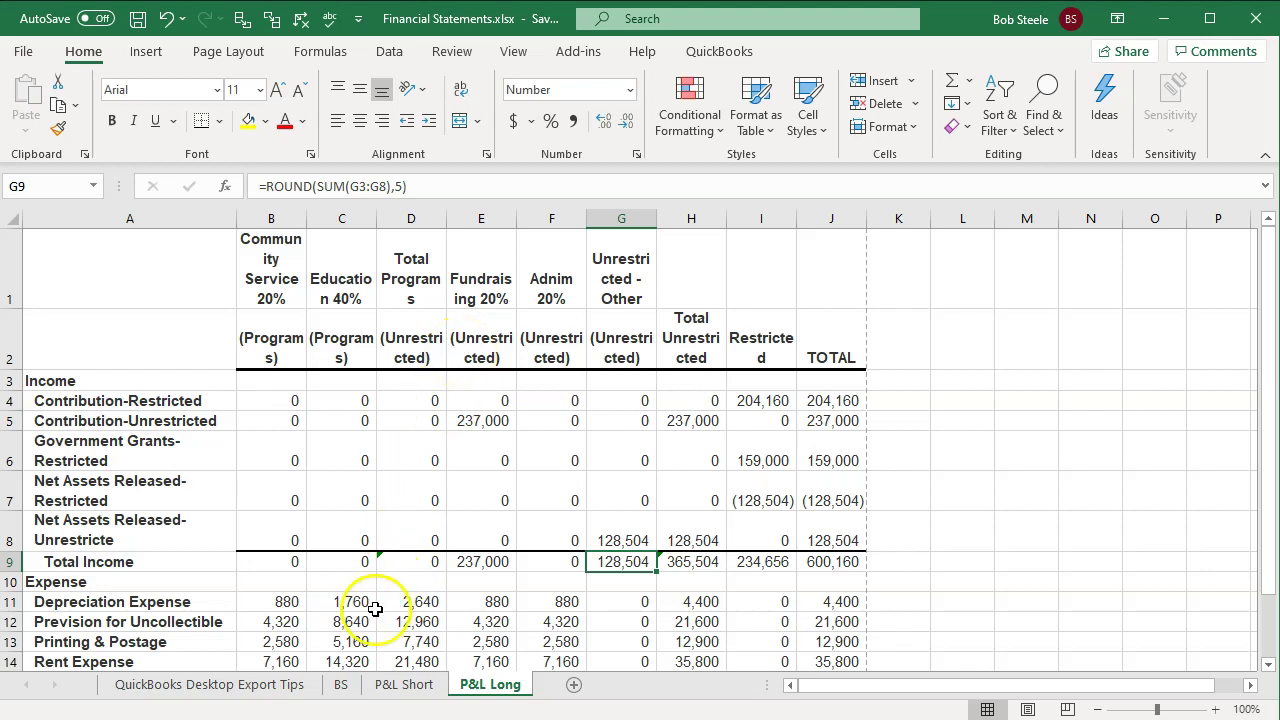
# Delete the QuickBooks Desktop Export Tips sheet from the workbook.
pyautogui.click(276, 688)
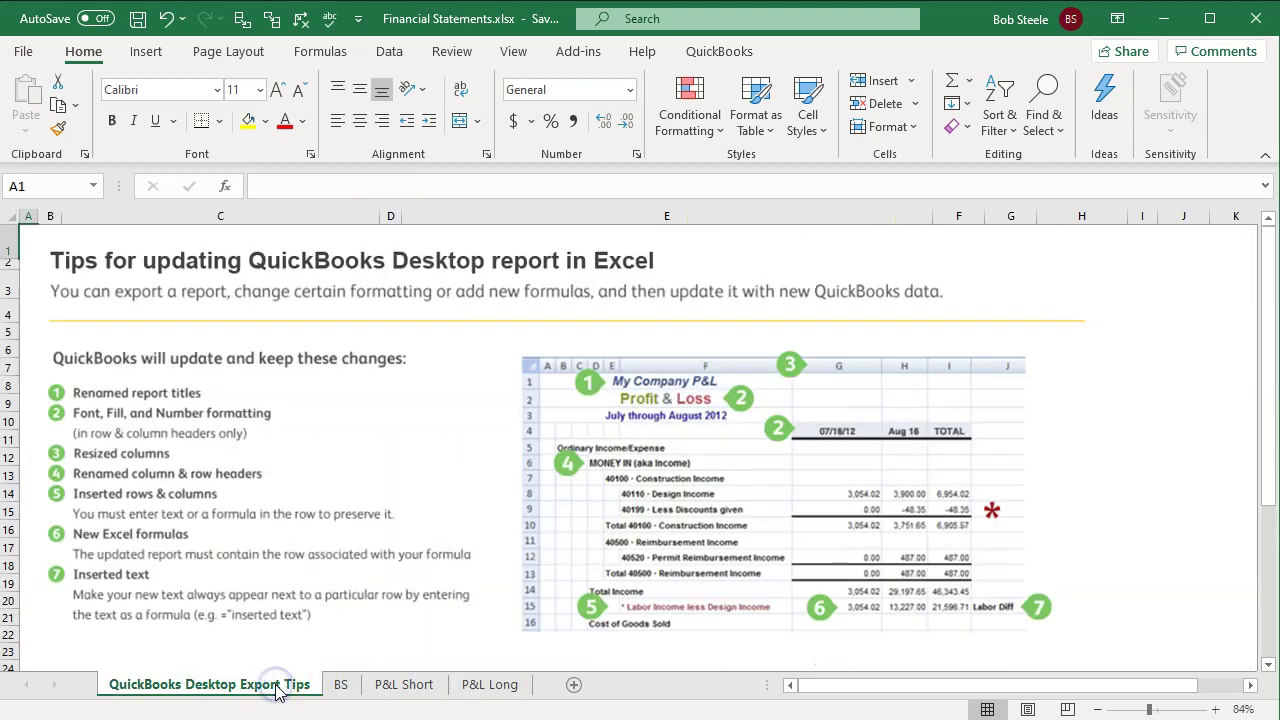
pyautogui.rightClick(276, 690)
pyautogui.click(320, 438)
pyautogui.click(588, 402)
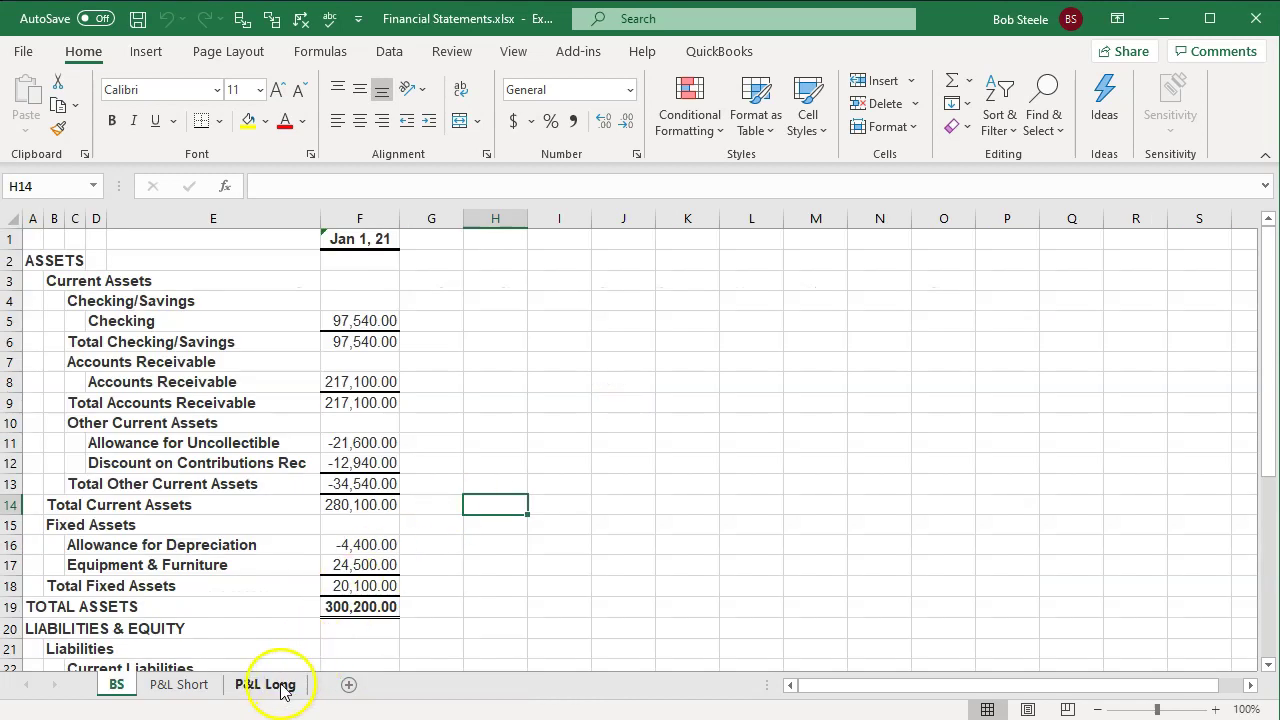
# Preview the printout from the P&L Long sheet with the scope set to Print Entire Workbook, paging through every sheet.
pyautogui.click(282, 685)
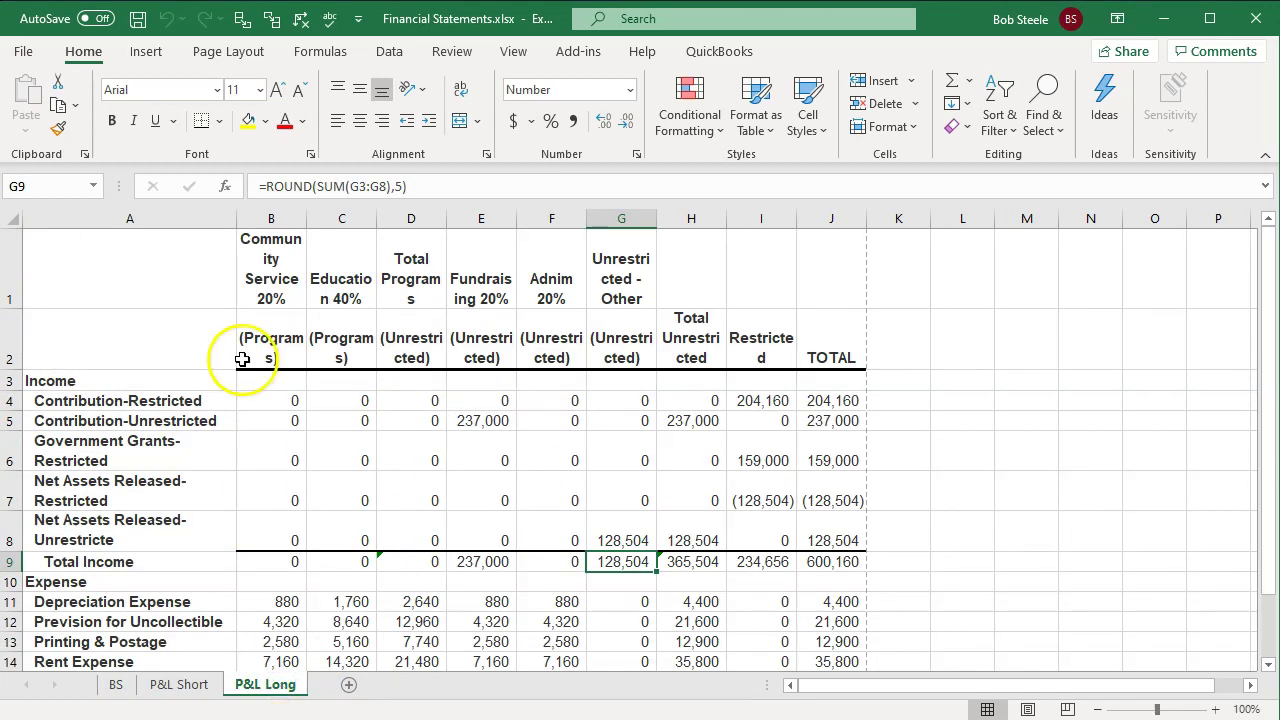
pyautogui.click(23, 51)
pyautogui.click(88, 355)
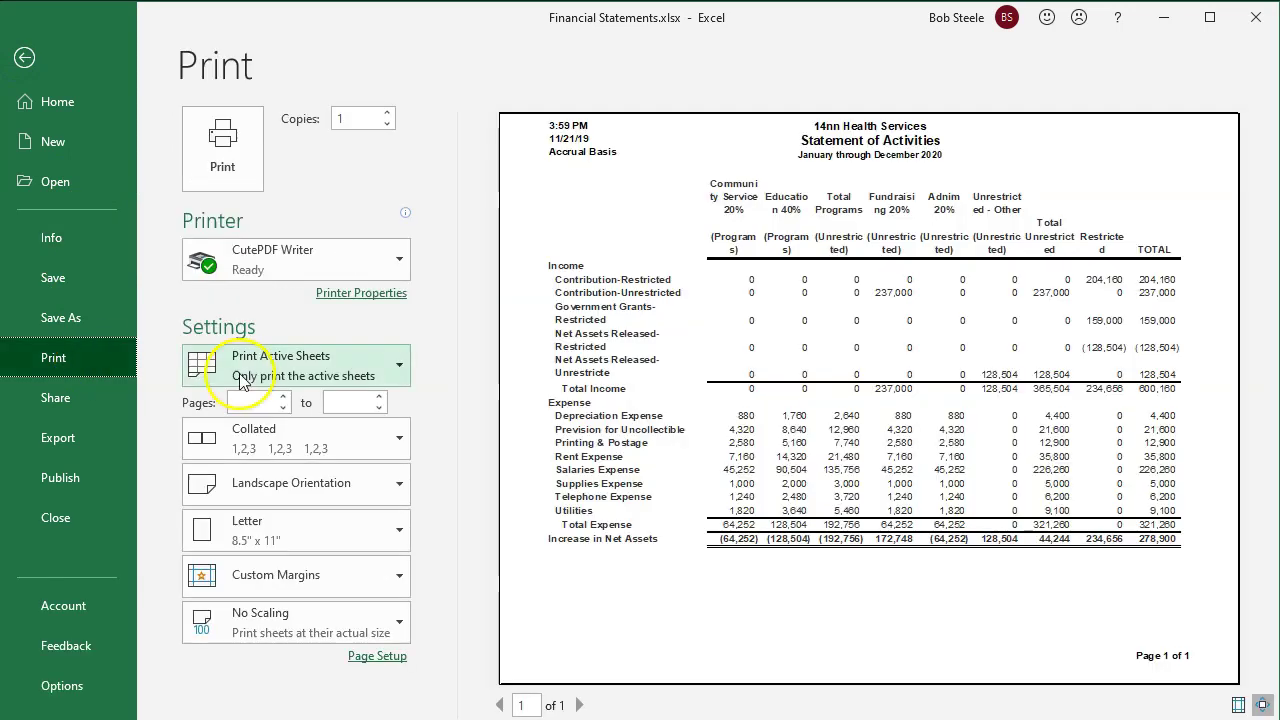
pyautogui.click(344, 373)
pyautogui.click(335, 475)
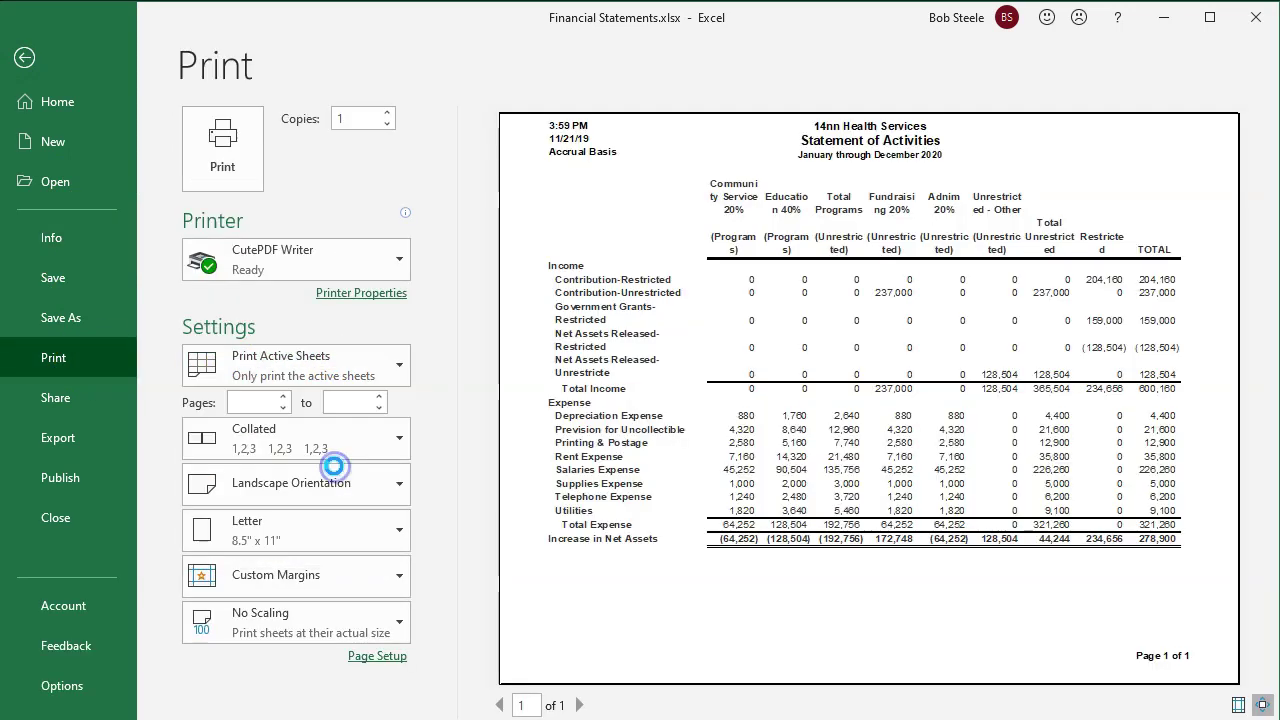
pyautogui.scroll(-1, 840, 397)
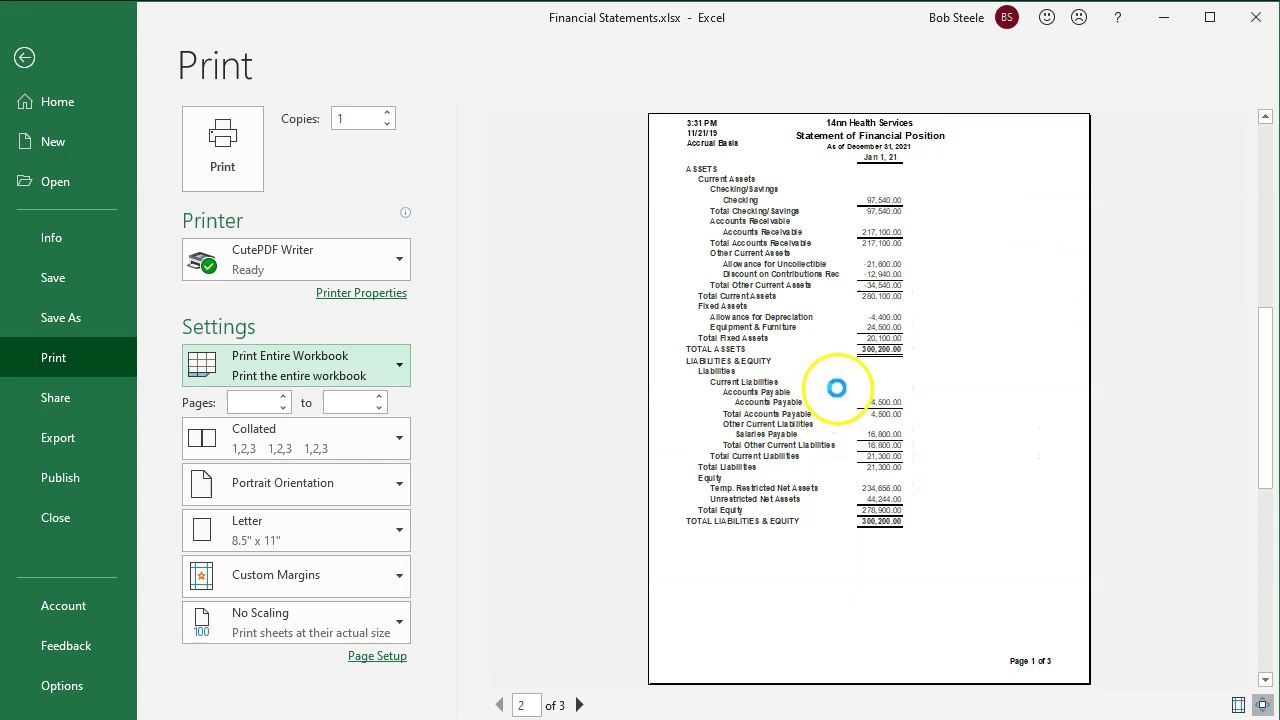
pyautogui.scroll(-1, 840, 397)
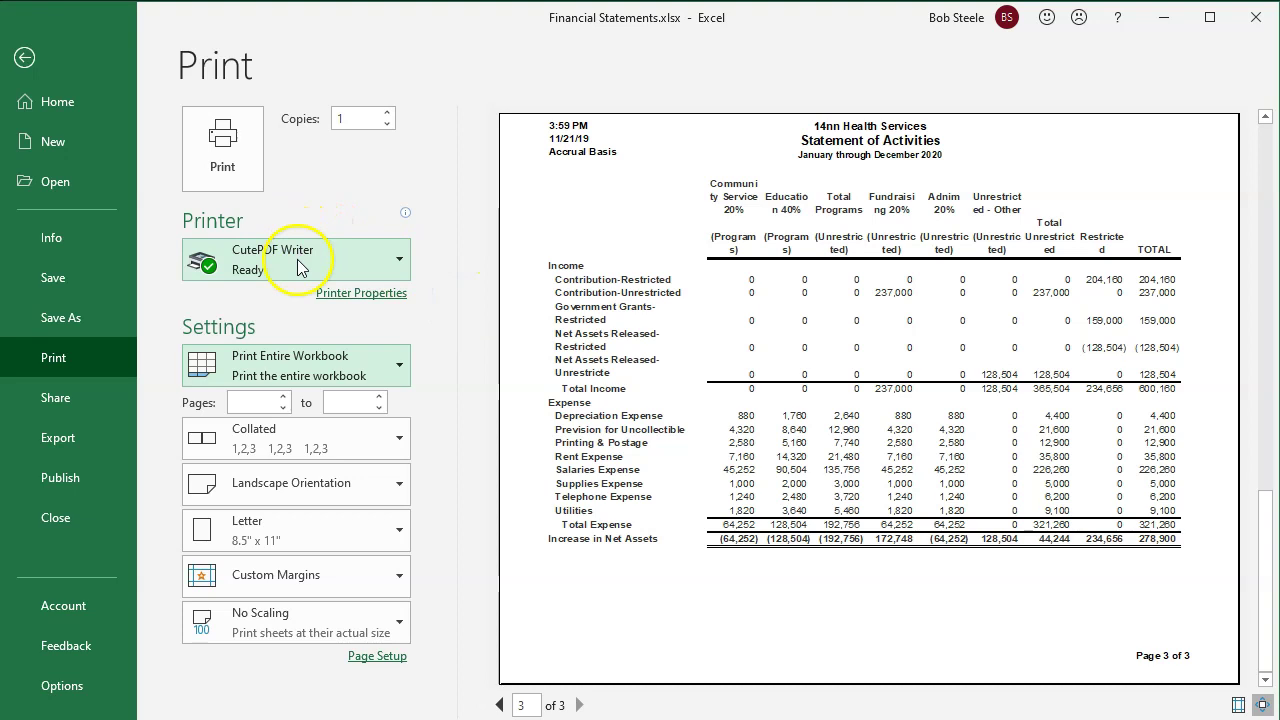
pyautogui.moveTo(299, 266)
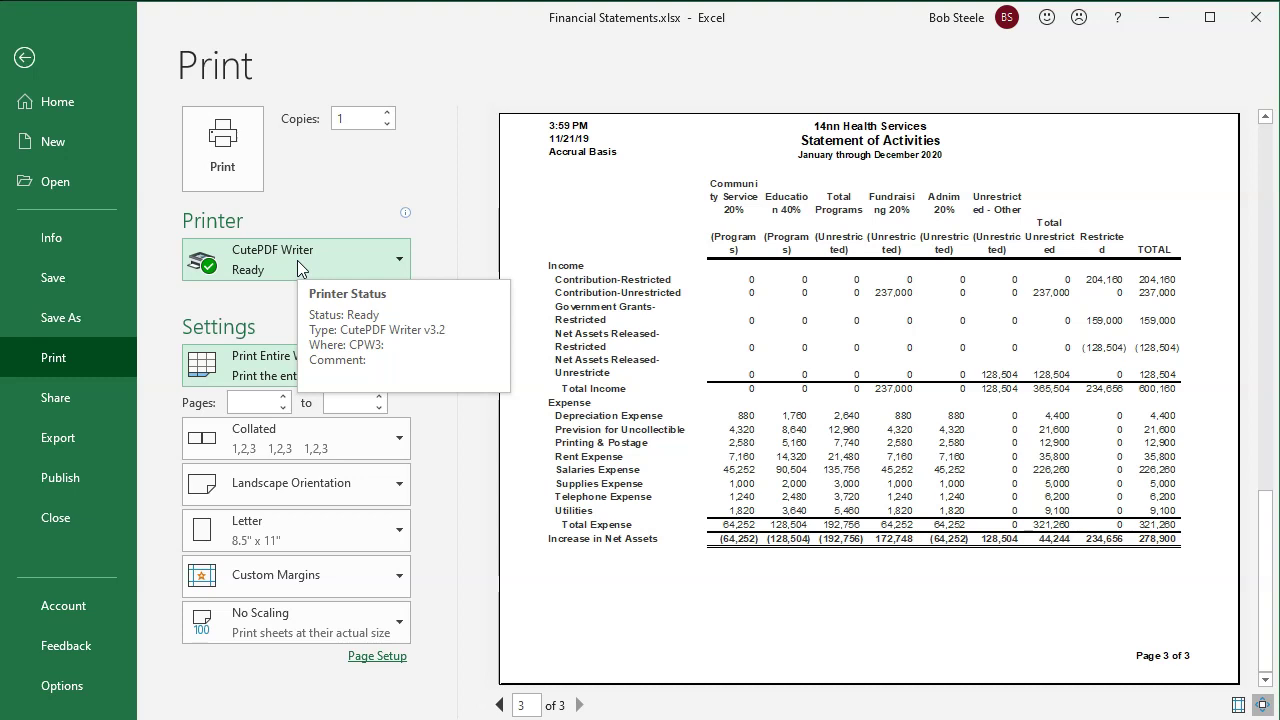
pyautogui.click(25, 58)
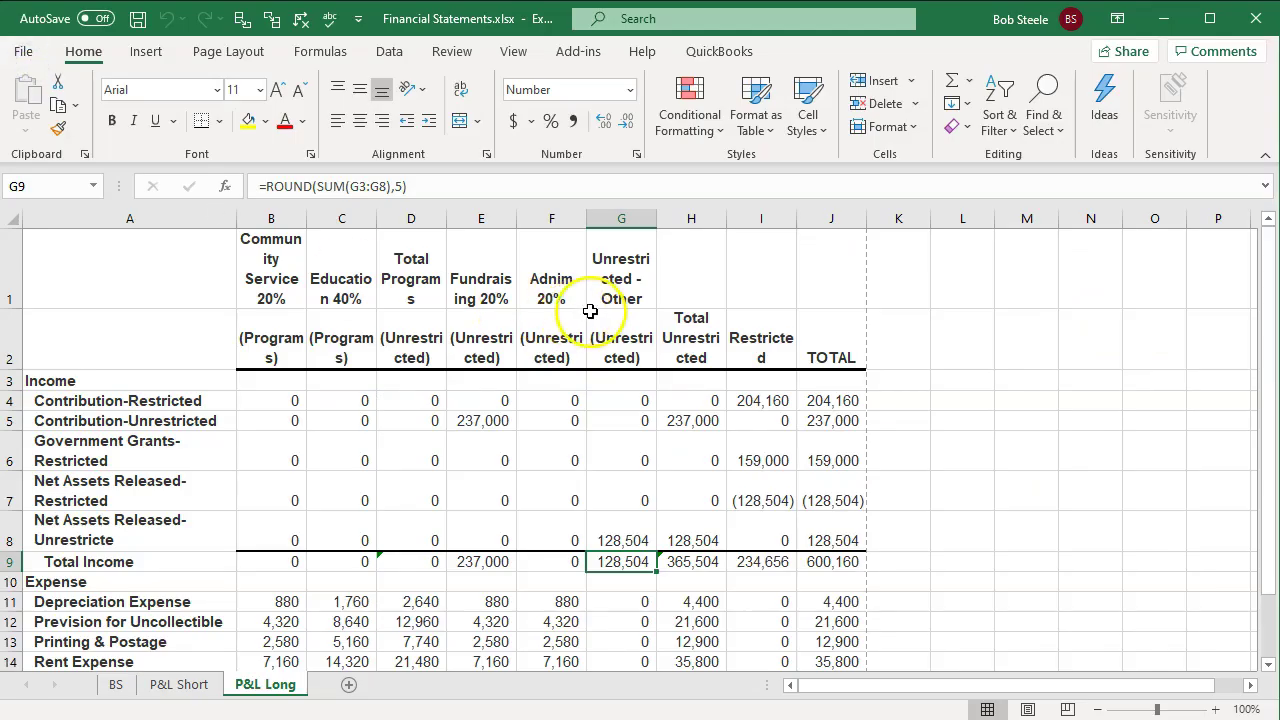
# Close Financial Statements.xlsx and save its changes.
pyautogui.click(1254, 19)
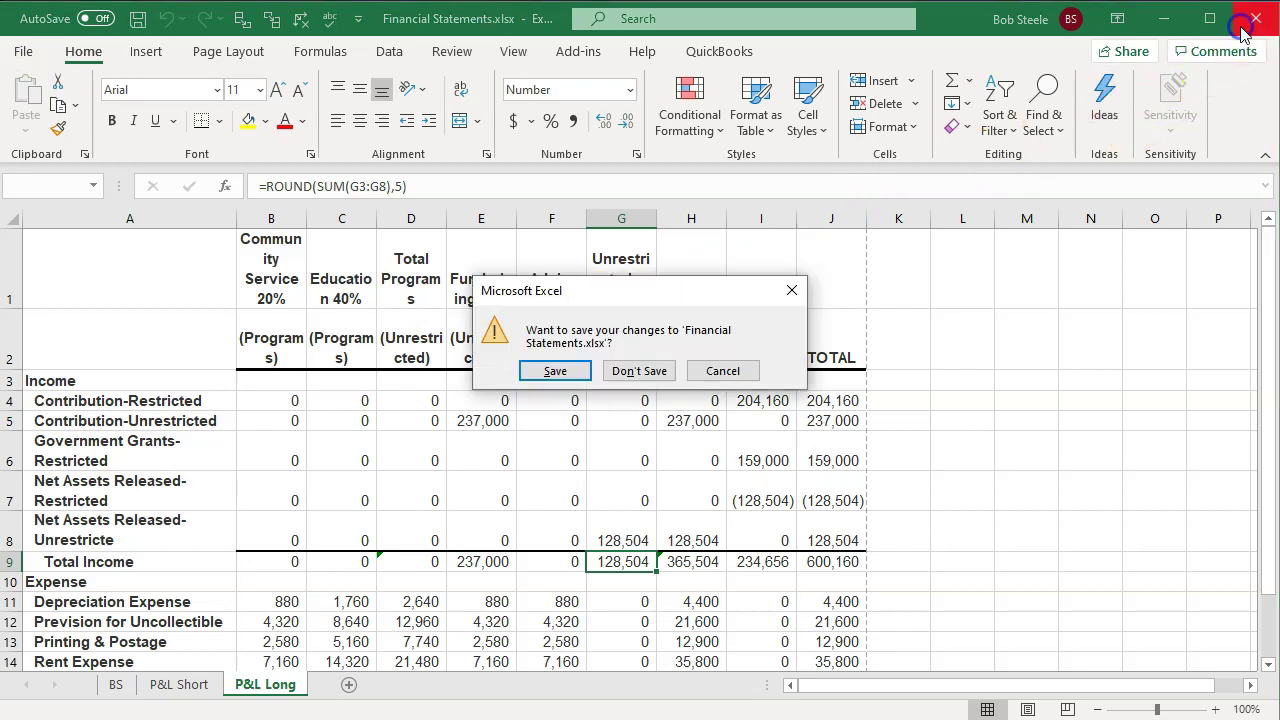
pyautogui.click(555, 371)
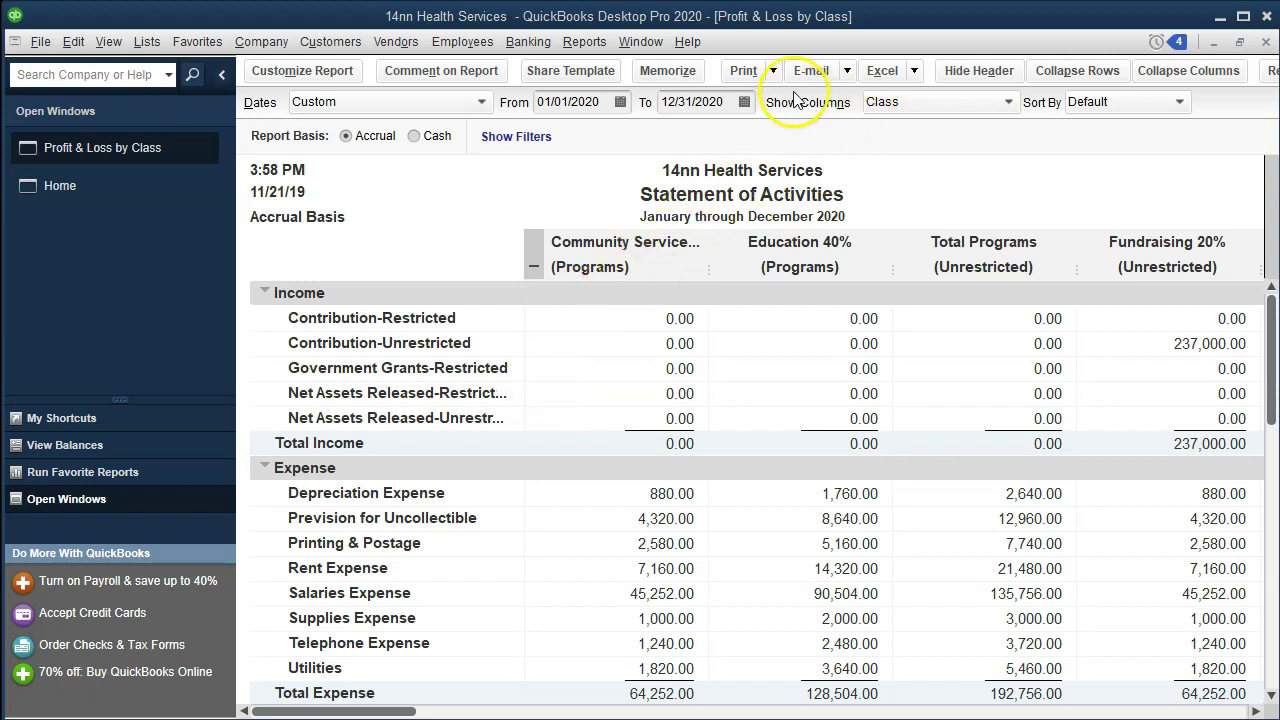
# In QuickBooks, preview the printed Statement of Activities report in landscape, fitted to 1 page wide.
pyautogui.click(773, 72)
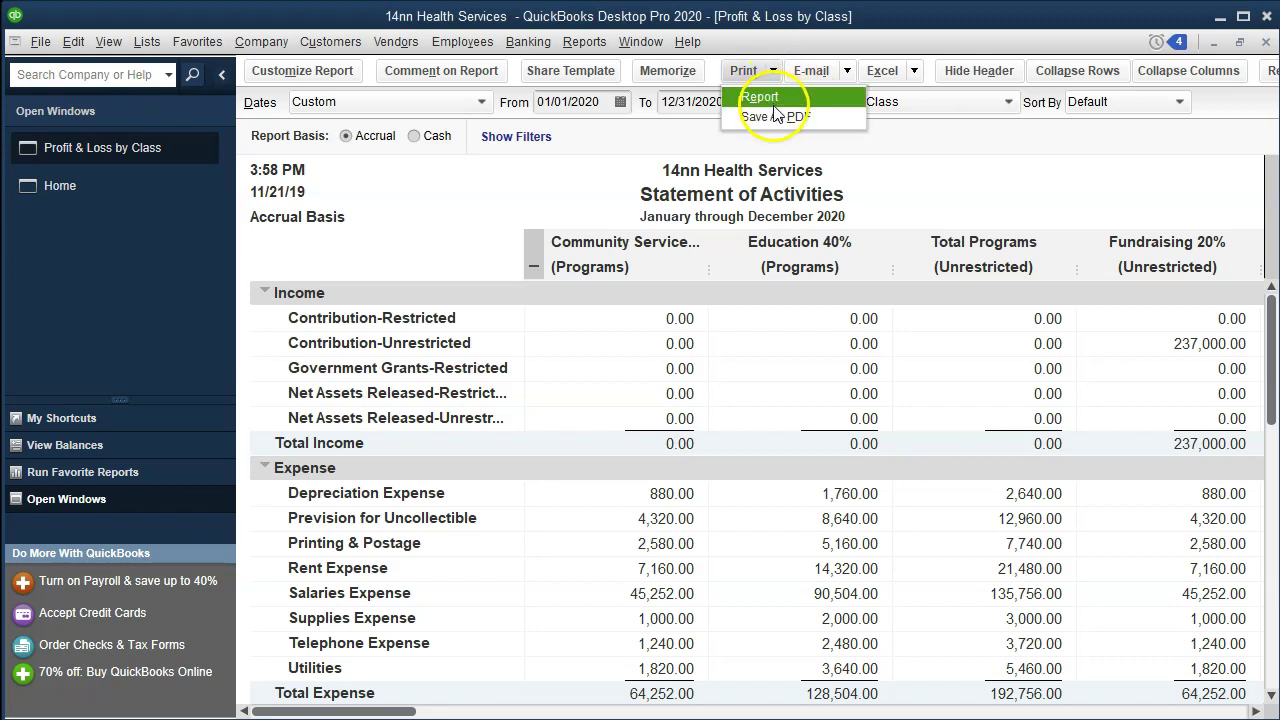
pyautogui.click(771, 97)
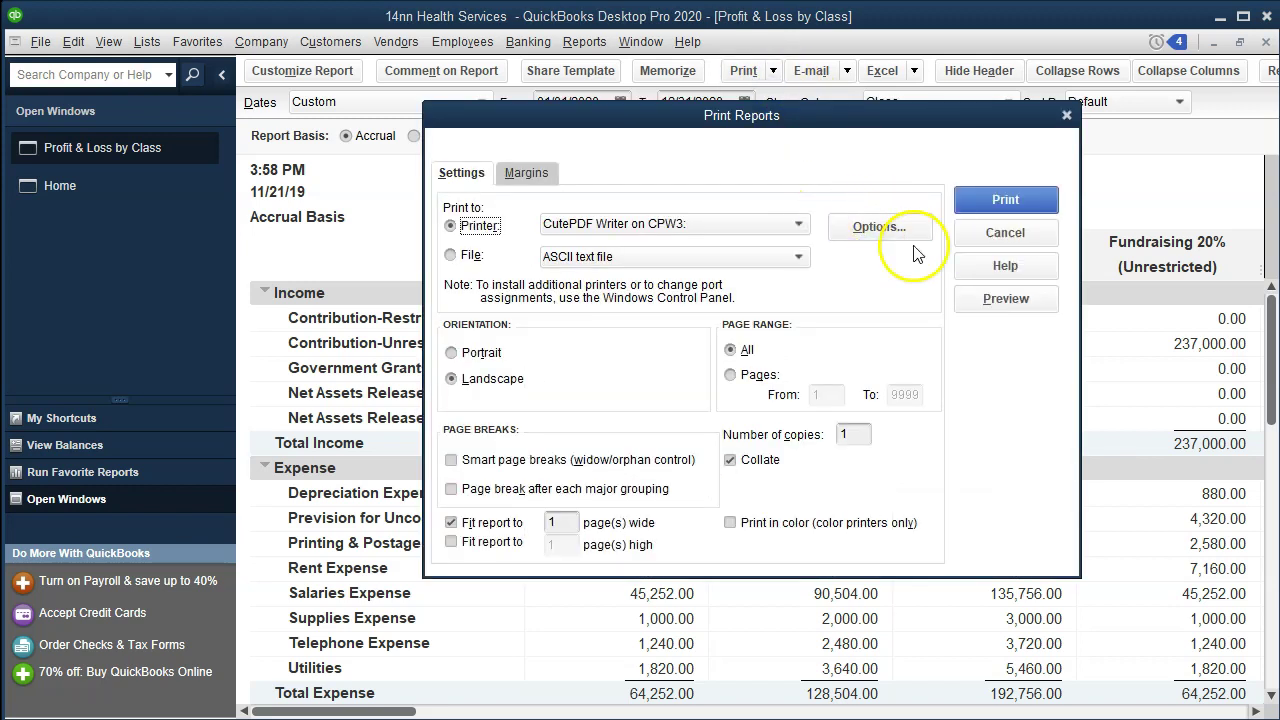
pyautogui.click(977, 302)
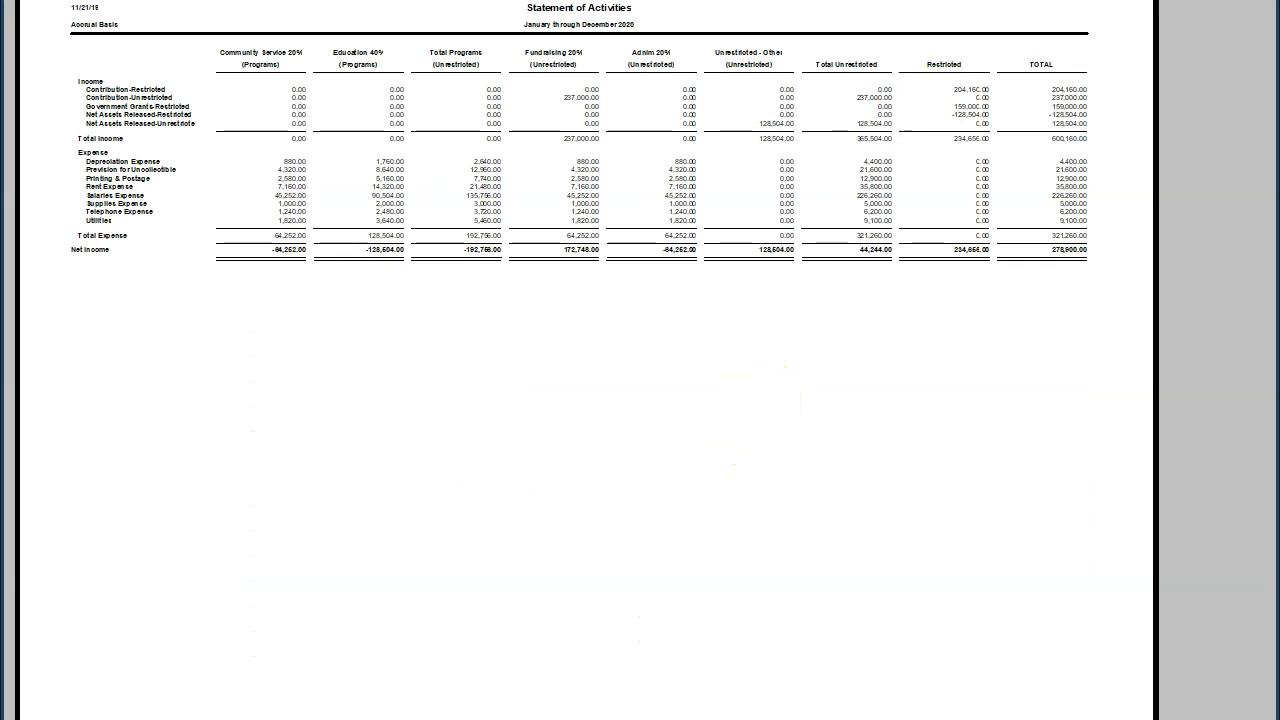
pyautogui.press('Escape')
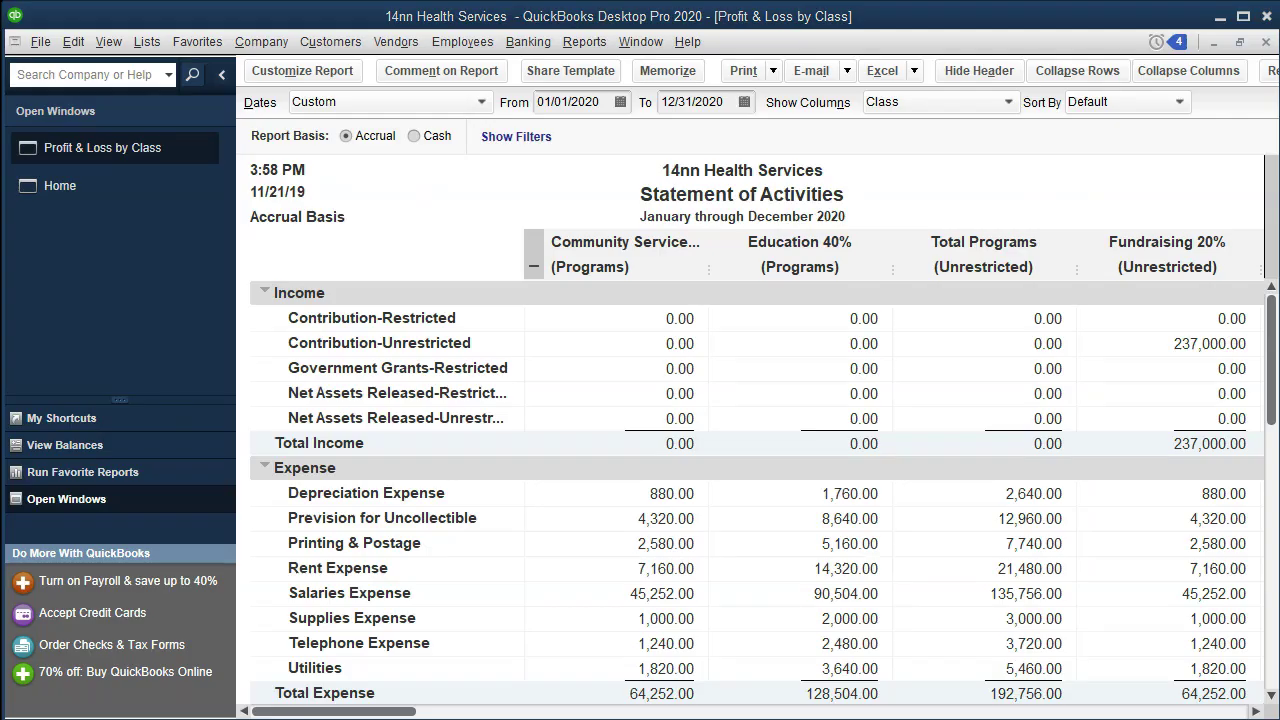
pyautogui.click(985, 292)
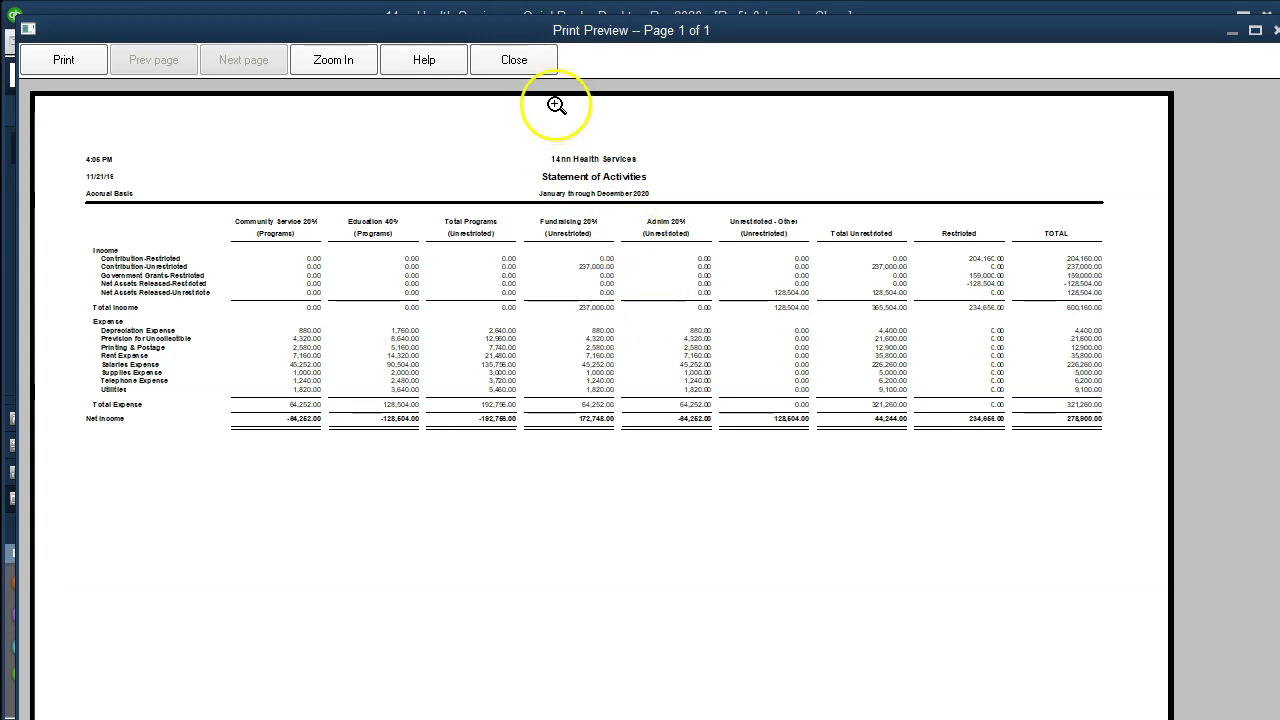
pyautogui.click(527, 73)
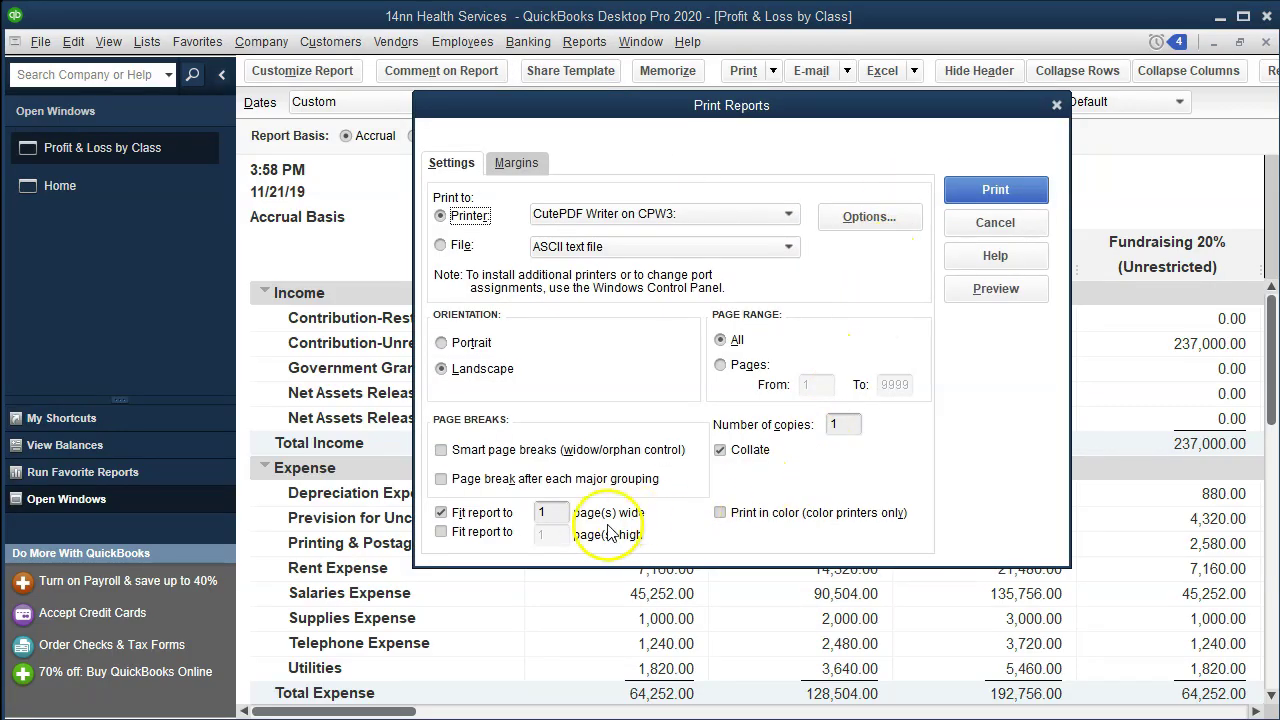
# Preview the Statement of Activities with fitting to page width turned off, and close the print settings without printing.
pyautogui.click(441, 513)
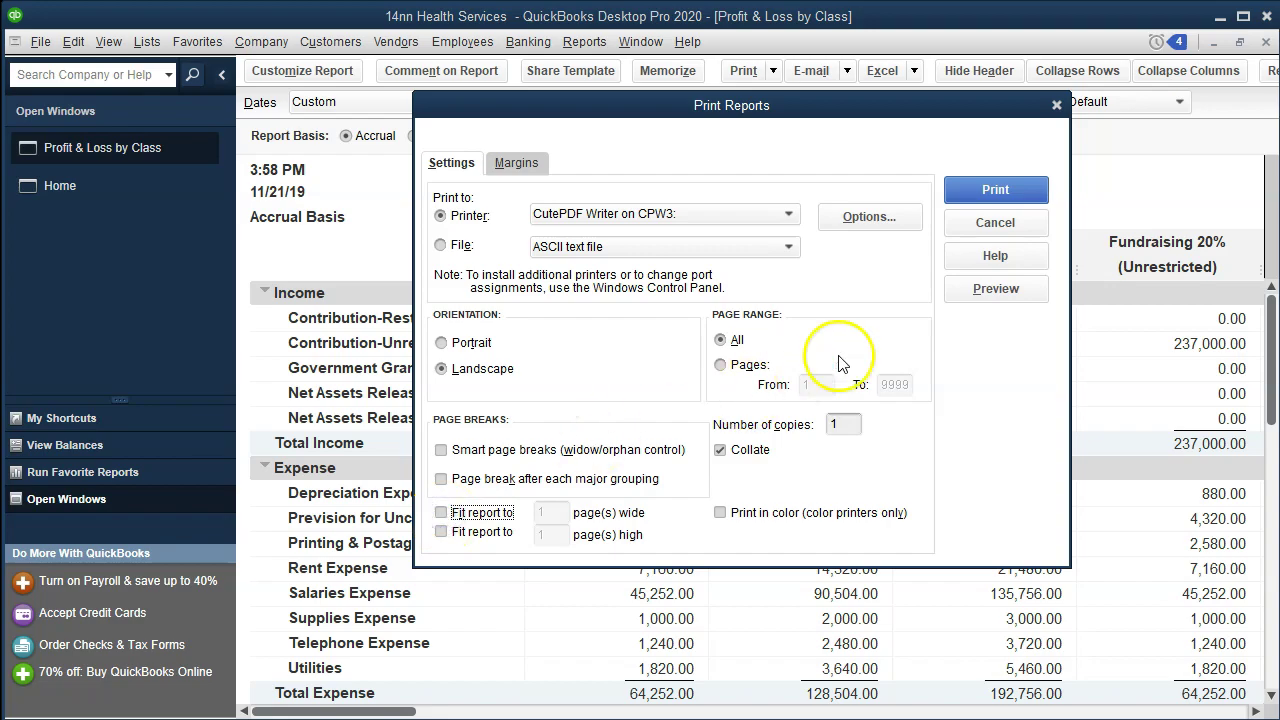
pyautogui.click(985, 290)
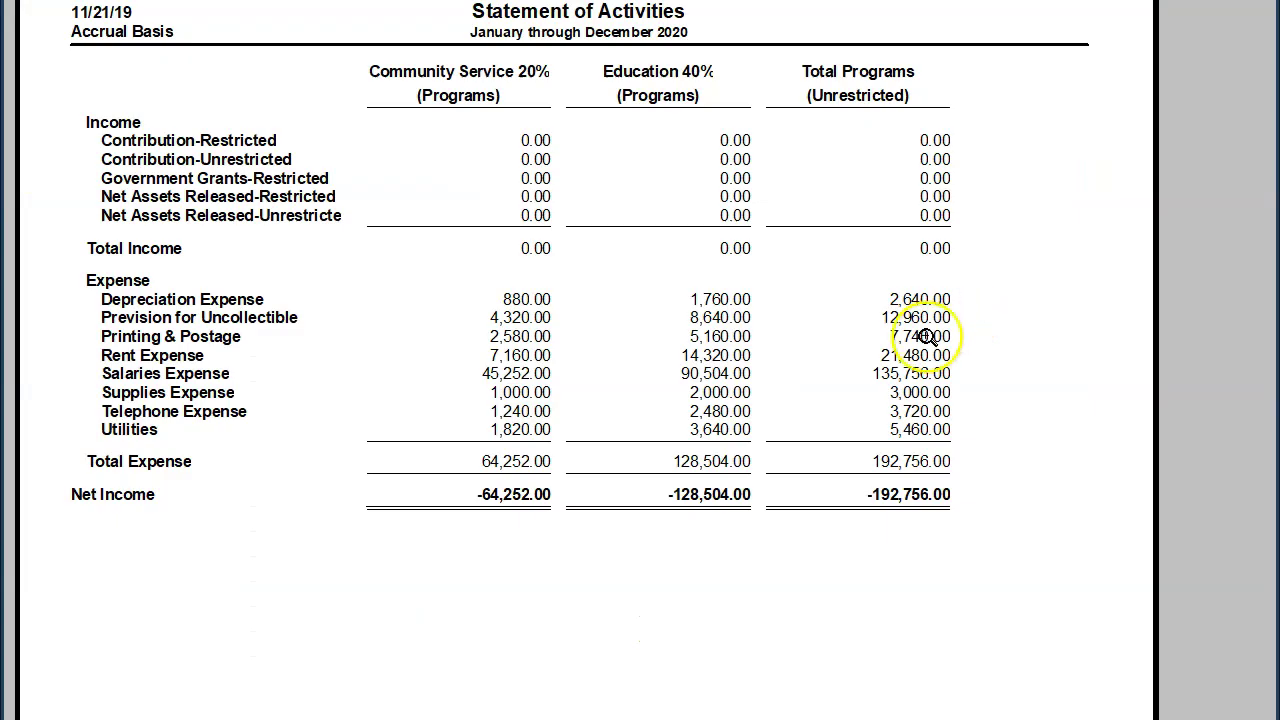
pyautogui.scroll(-1, 937, 337)
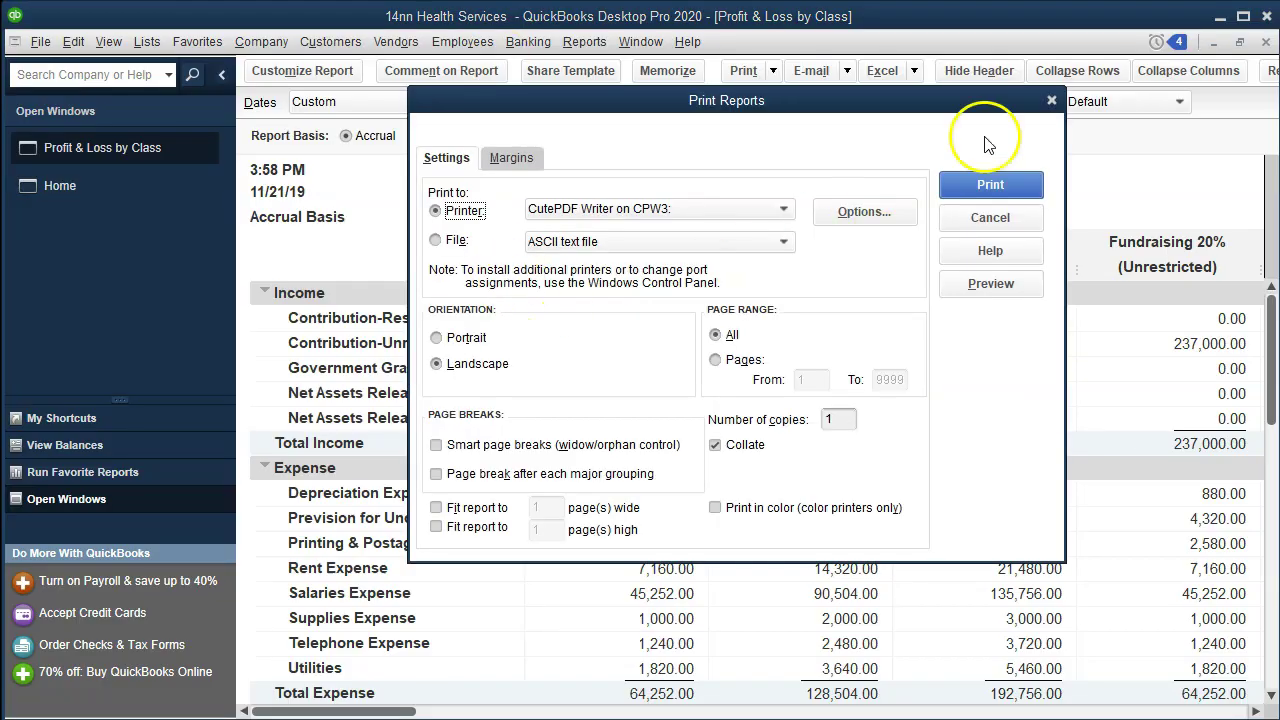
pyautogui.click(1053, 96)
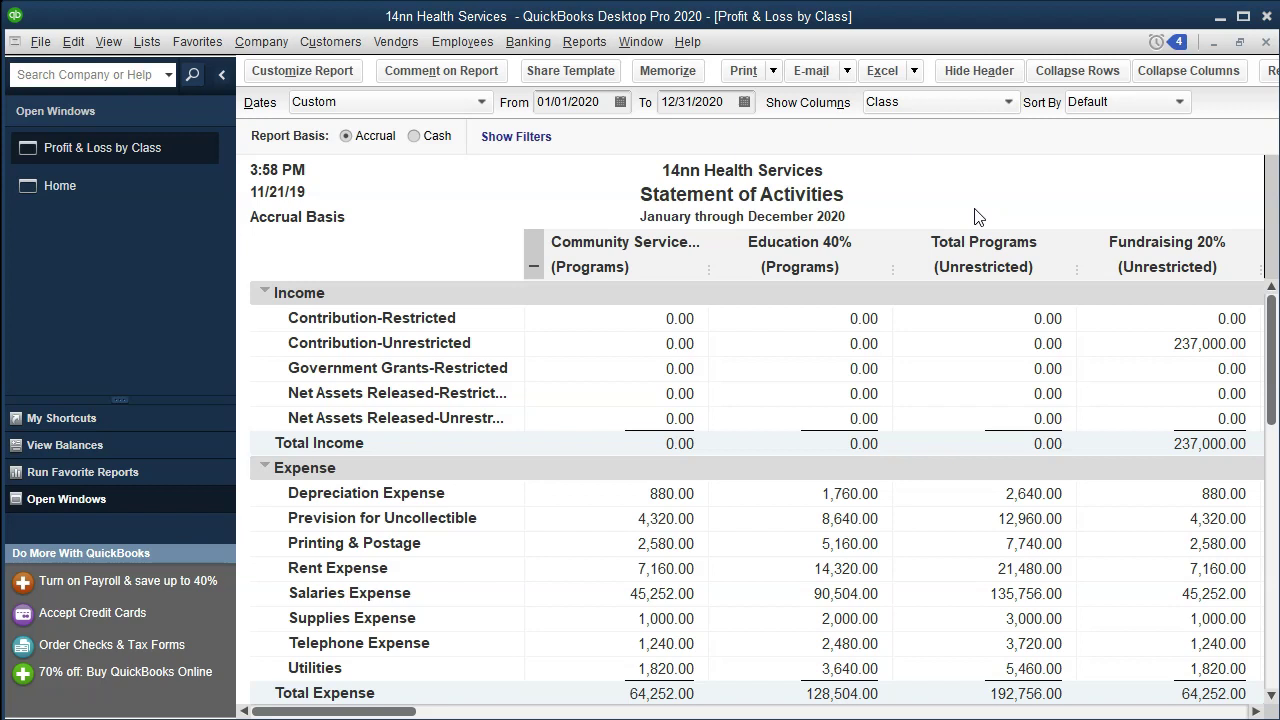
# Collapse the unrestricted class columns of the Statement of Activities into a single column.
pyautogui.click(534, 266)
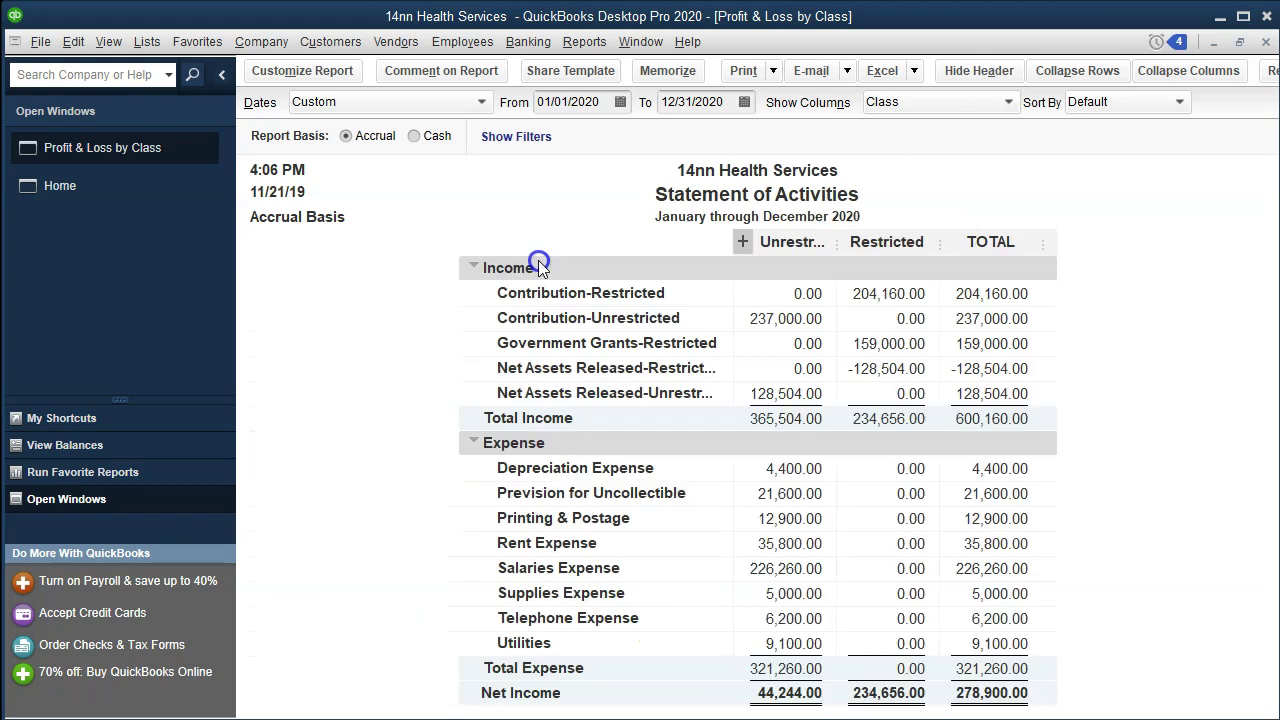